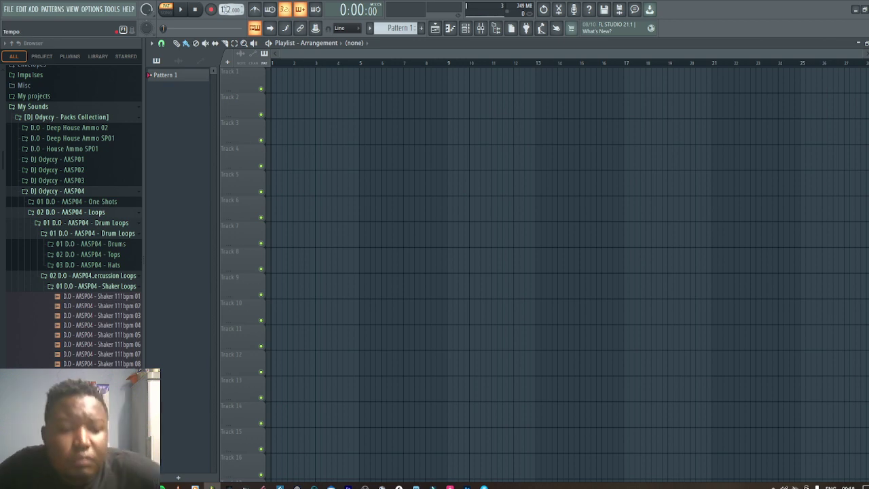
Place Drumloop 16 111bpm from the AASP04 Drum Loops folder at bar 1 of Track 1
click(109, 275)
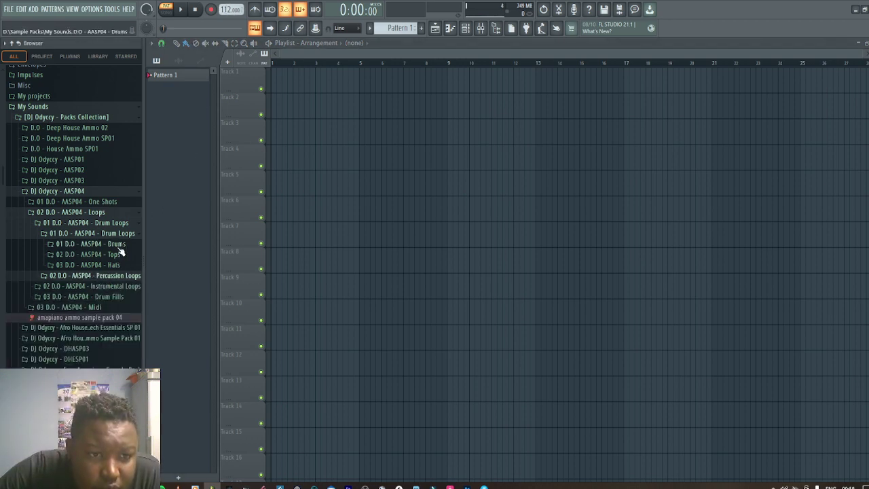
click(119, 246)
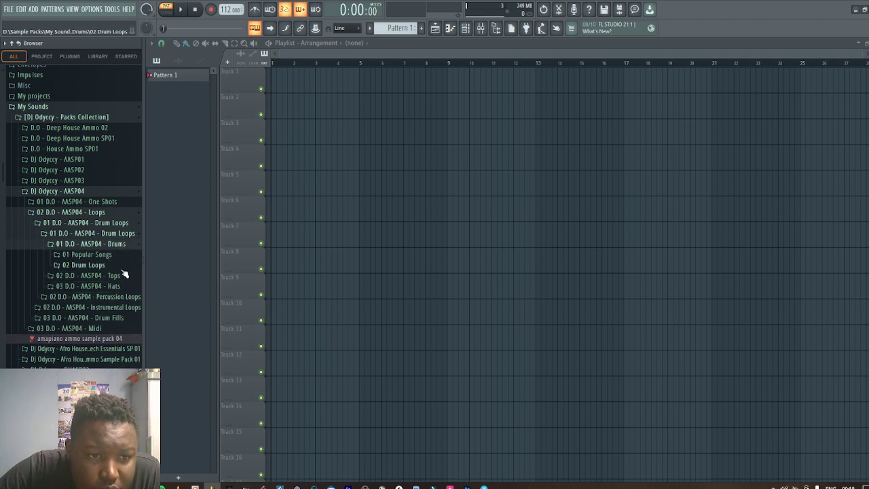
click(85, 265)
drag(107, 342, 274, 86)
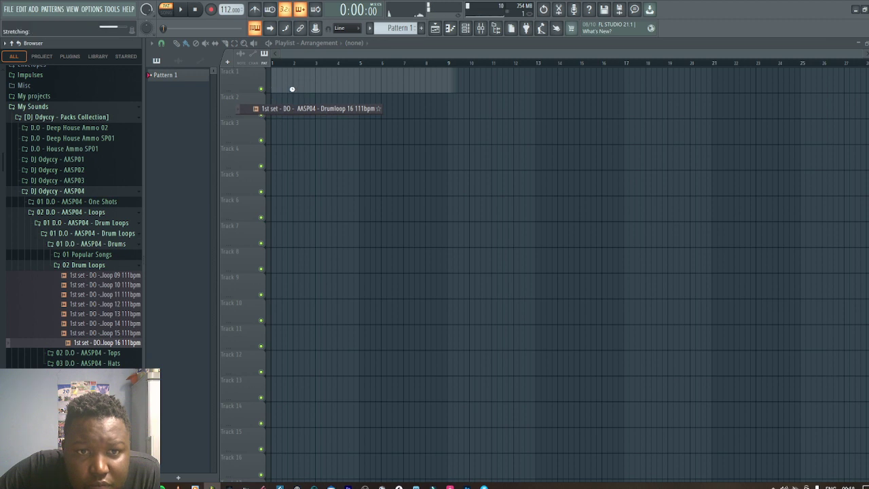
Replace the loop on Track 1 with Drumloop 08 111bpm from Popular Songs, and place a second copy at bar 9
click(85, 265)
click(87, 255)
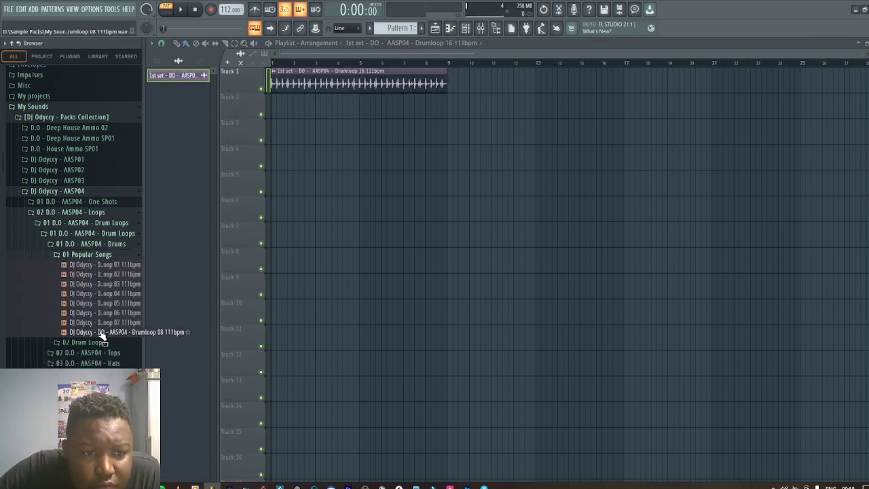
drag(102, 332, 283, 87)
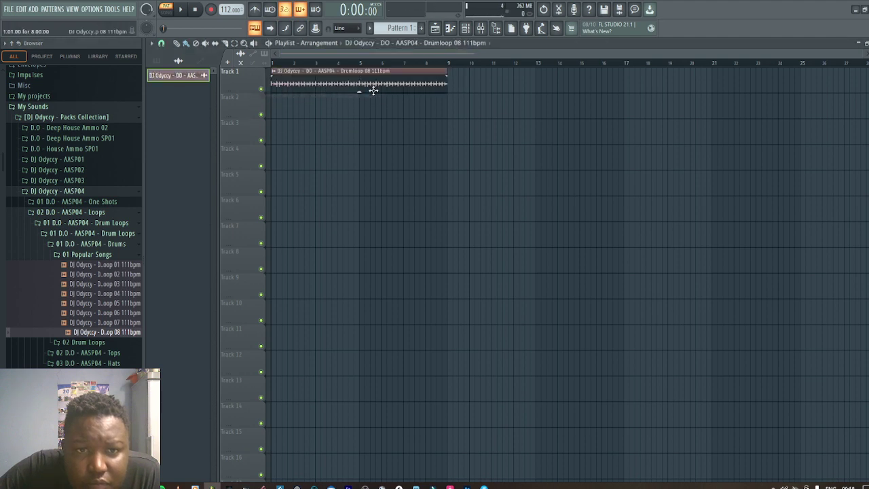
click(453, 85)
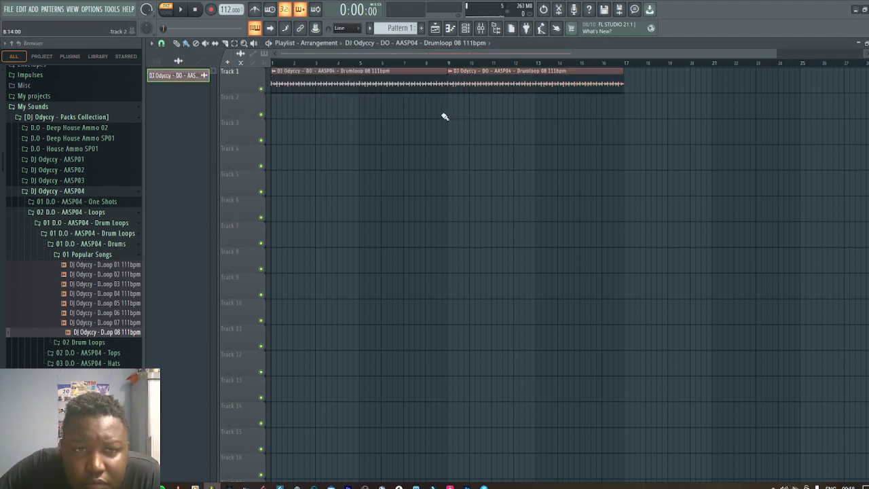
Switch playback to song mode and play back the start of the drum loop arrangement
click(166, 9)
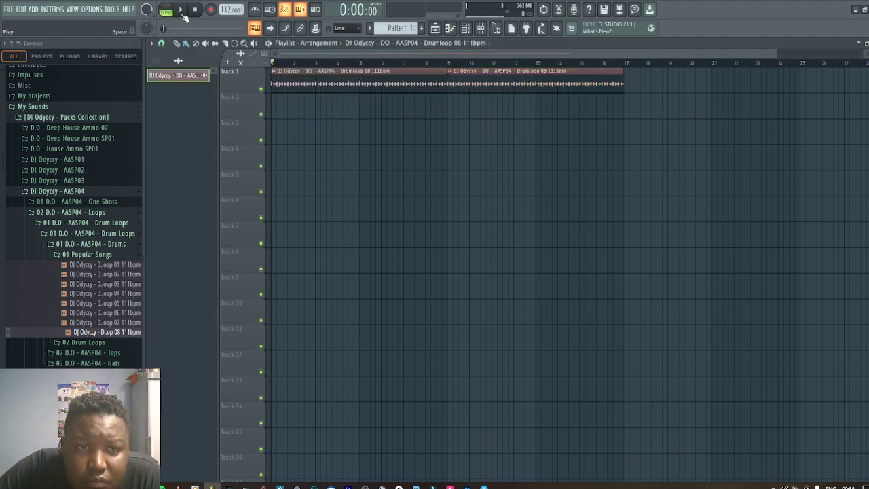
click(181, 10)
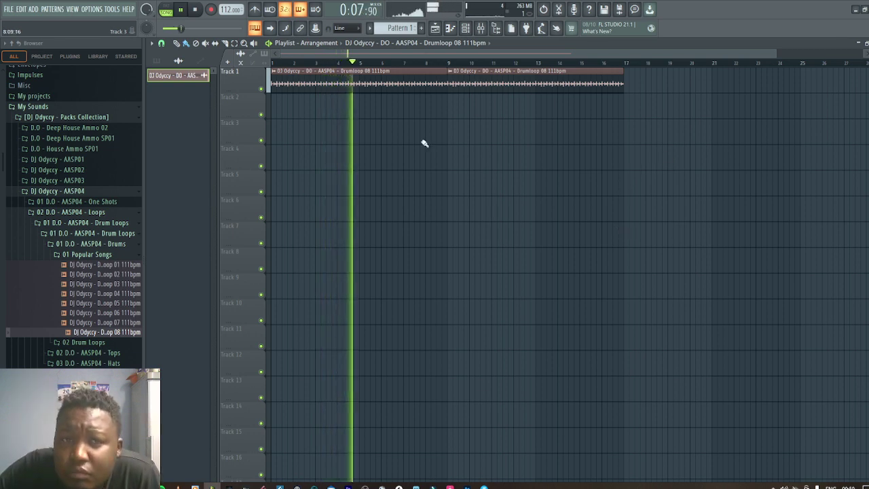
key(space)
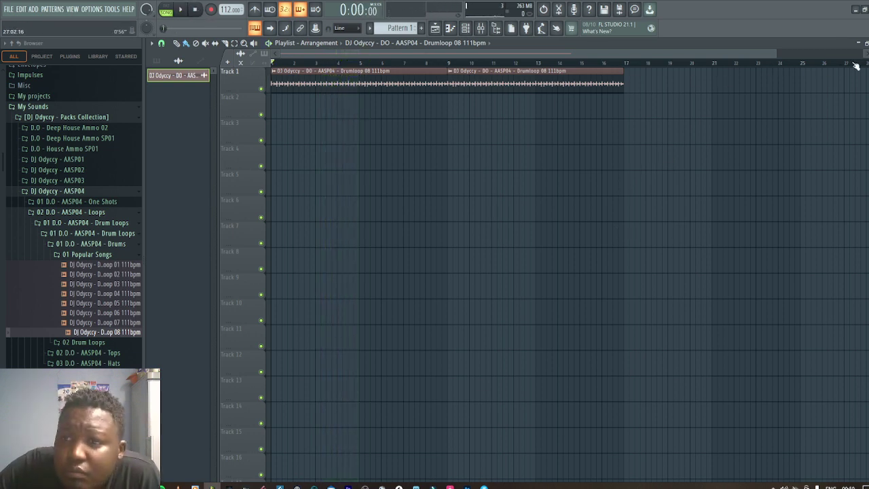
Close the playlist, show all channels in the channel rack and delete the Sampler channel
click(864, 43)
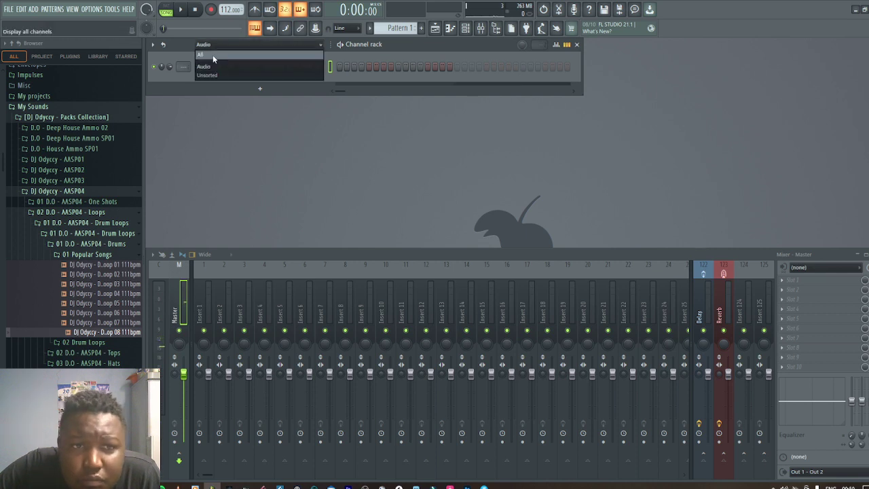
right_click(323, 66)
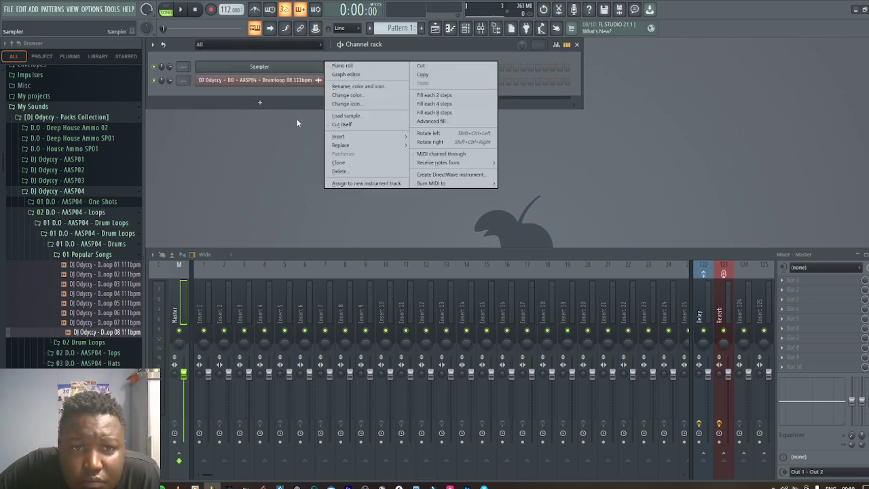
click(339, 171)
click(473, 275)
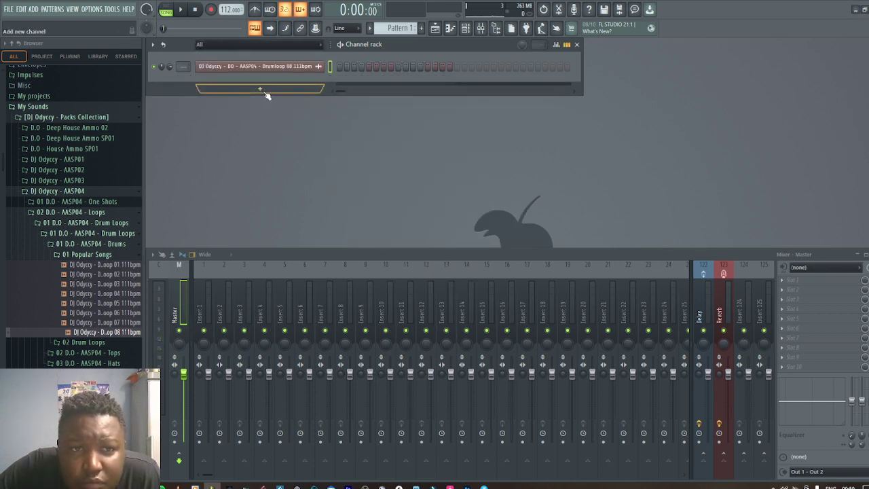
Add a Lounge Lizard EP-4_2 channel and load its program 2 - Basic Rhodes 1
click(204, 88)
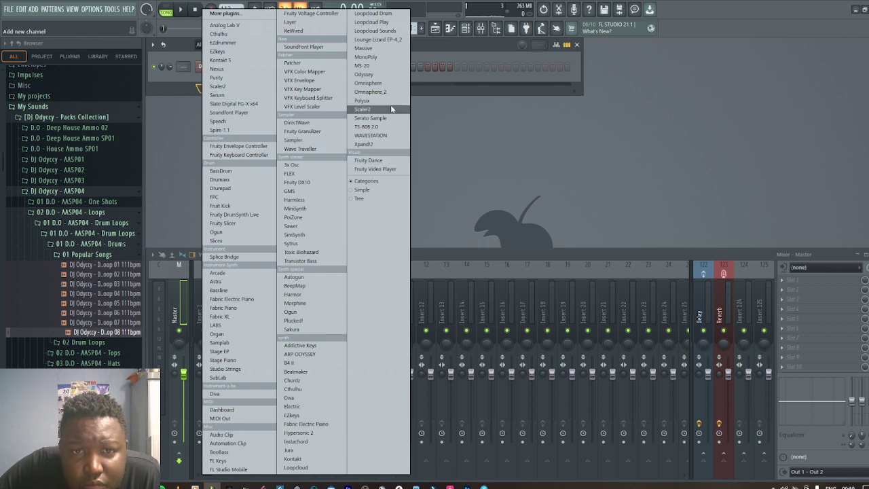
click(378, 39)
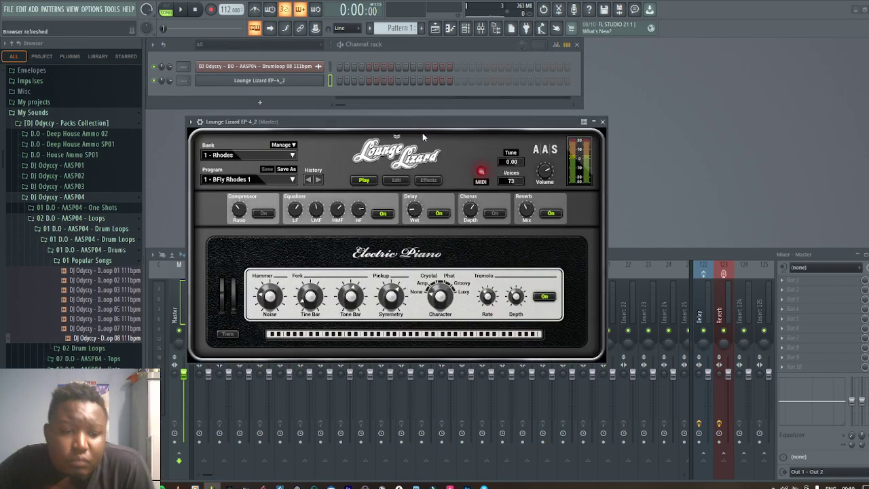
click(285, 179)
click(602, 119)
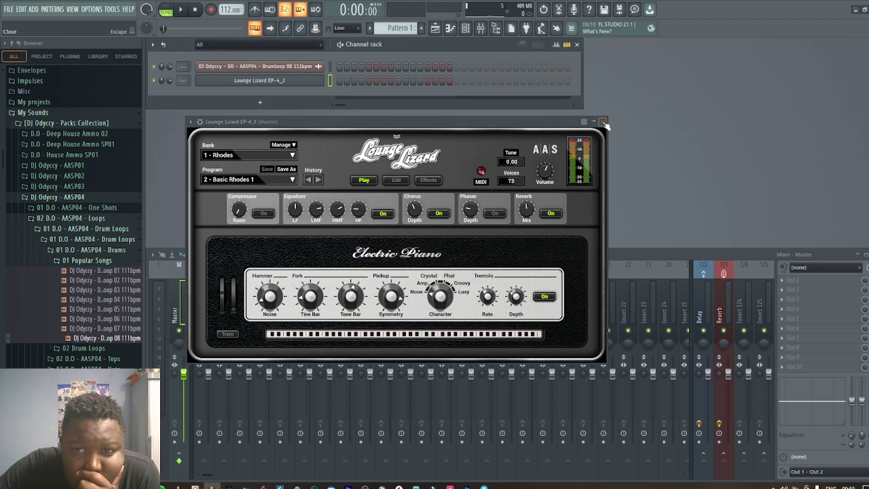
click(603, 122)
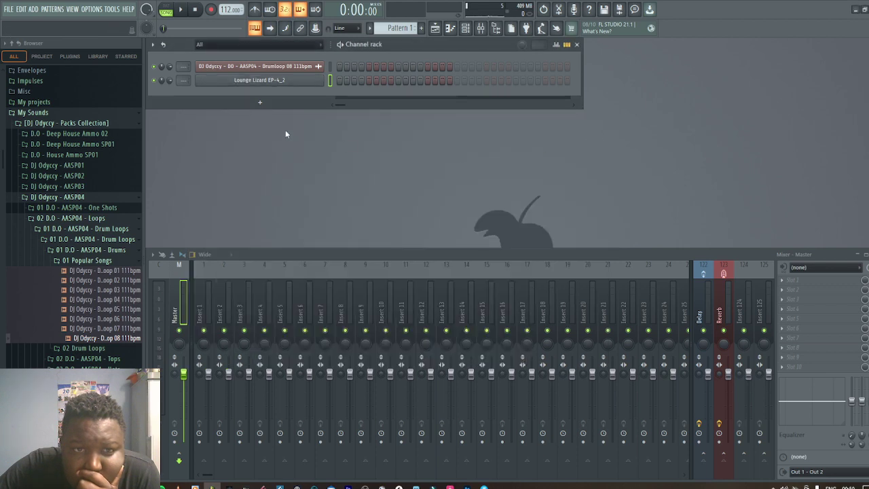
Set the root note of the Lounge Lizard piano roll's scale highlighting to G
click(463, 29)
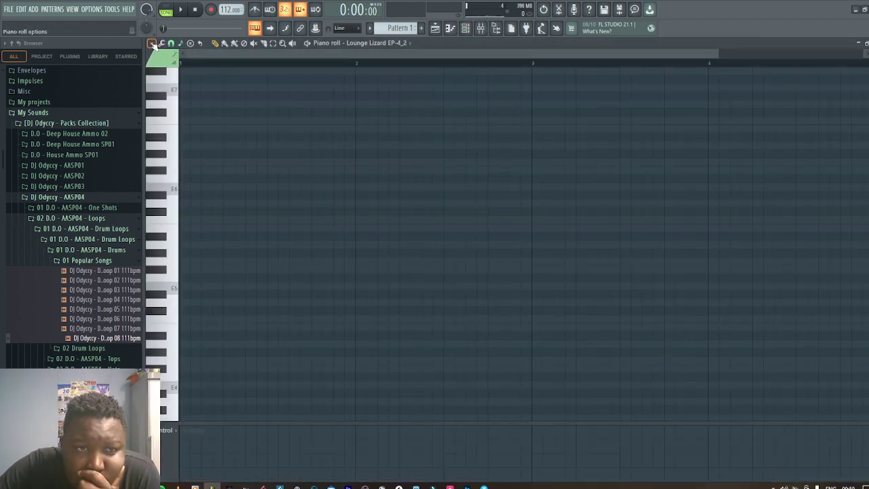
click(152, 44)
mouse_move(192, 71)
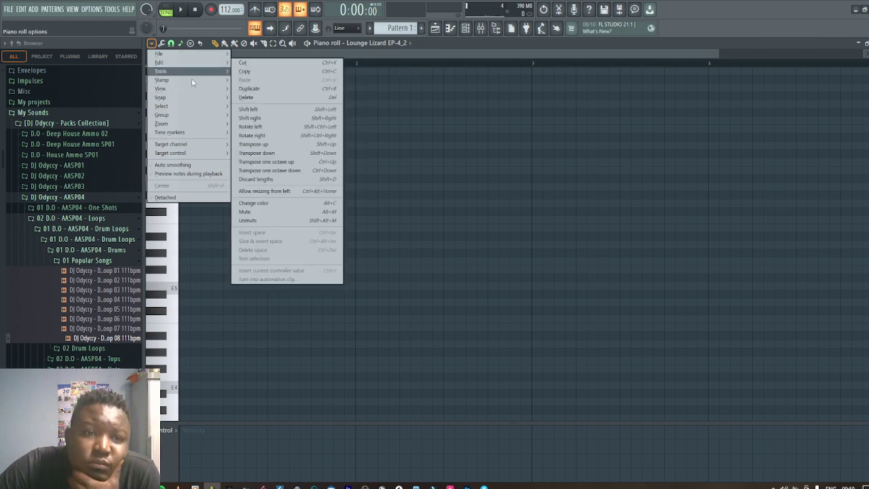
mouse_move(202, 91)
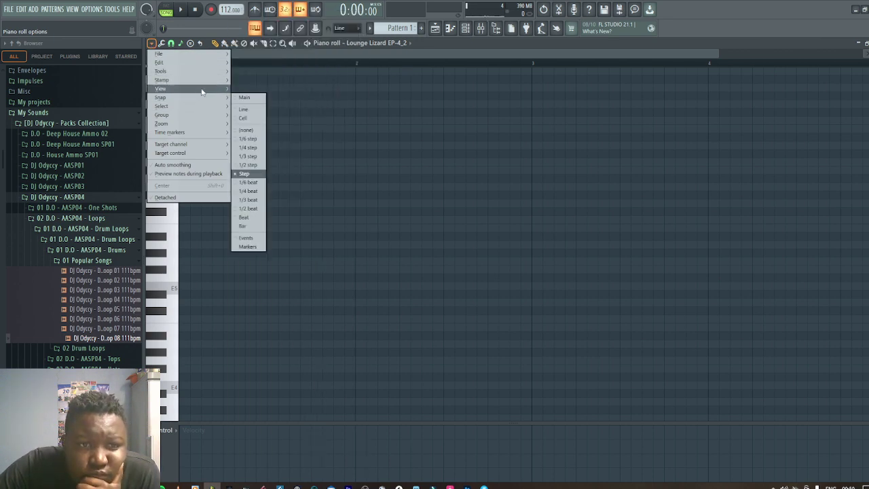
mouse_move(293, 222)
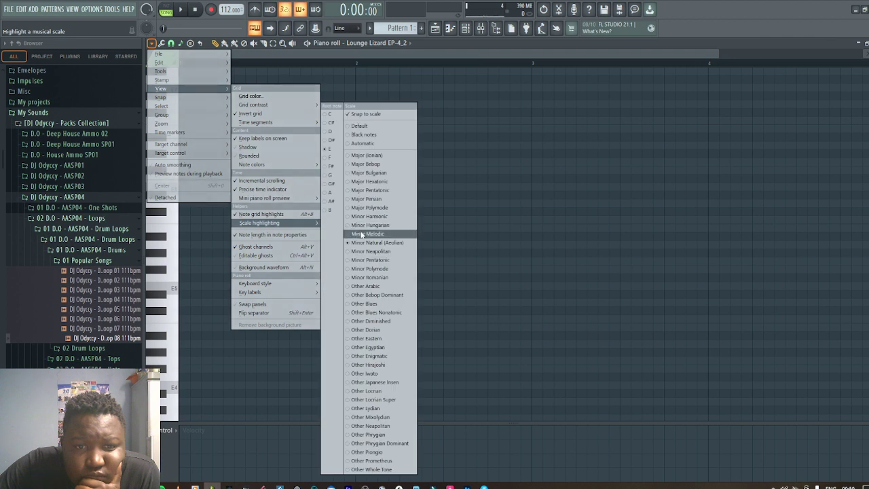
click(332, 169)
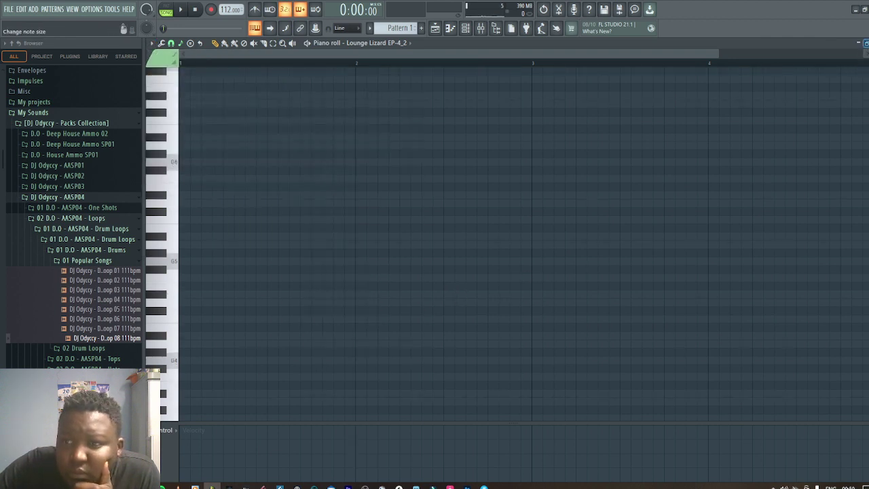
Place Pattern 1 on Track 6 of the playlist at bar 1 and bar 9
click(865, 43)
click(435, 28)
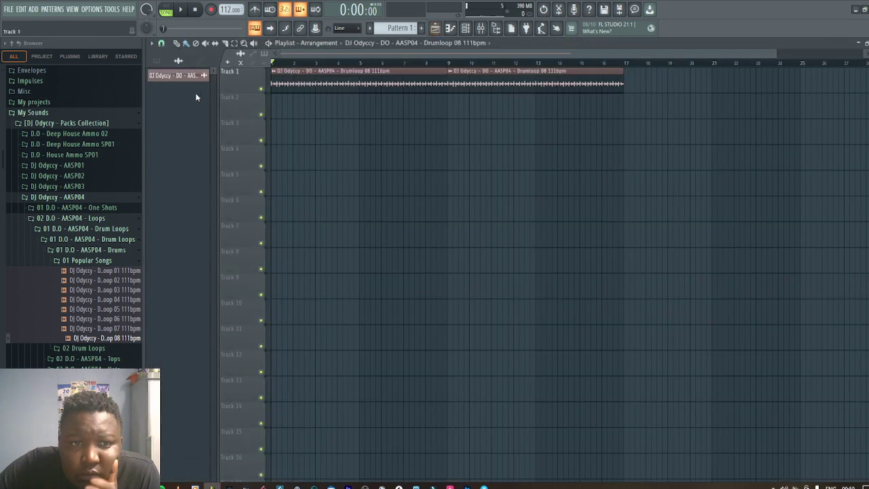
drag(173, 75, 274, 214)
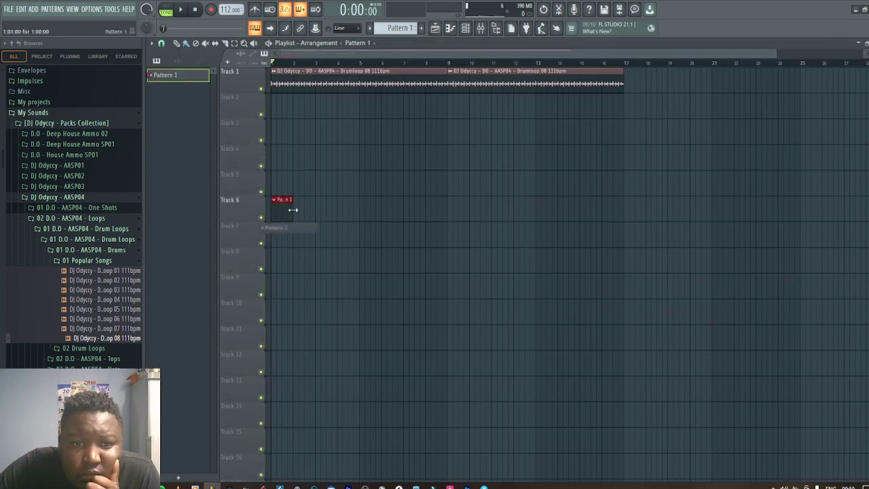
click(451, 211)
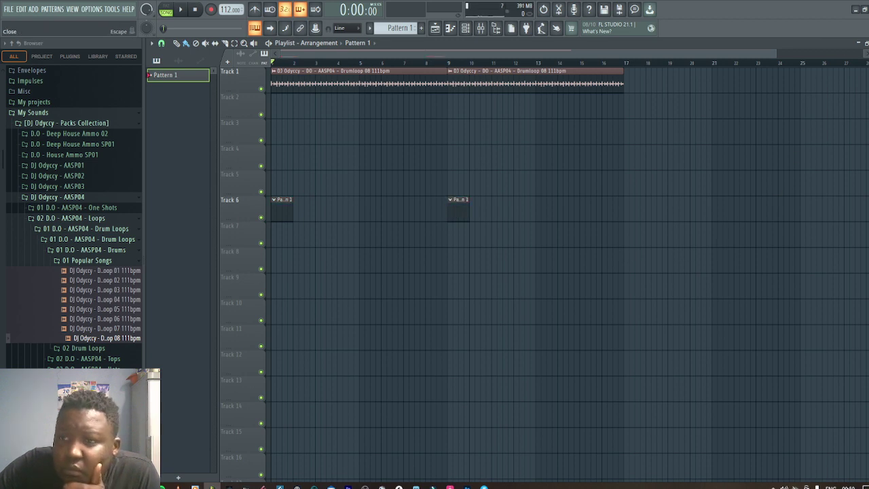
click(866, 43)
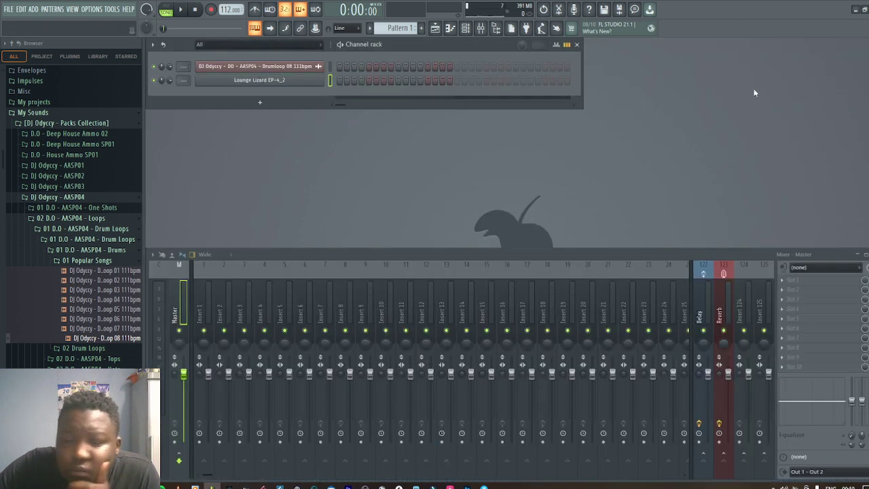
Draw a D#3 note from bar 1 in the Lounge Lizard piano roll, 1:07:00 long, and briefly play it back
click(449, 28)
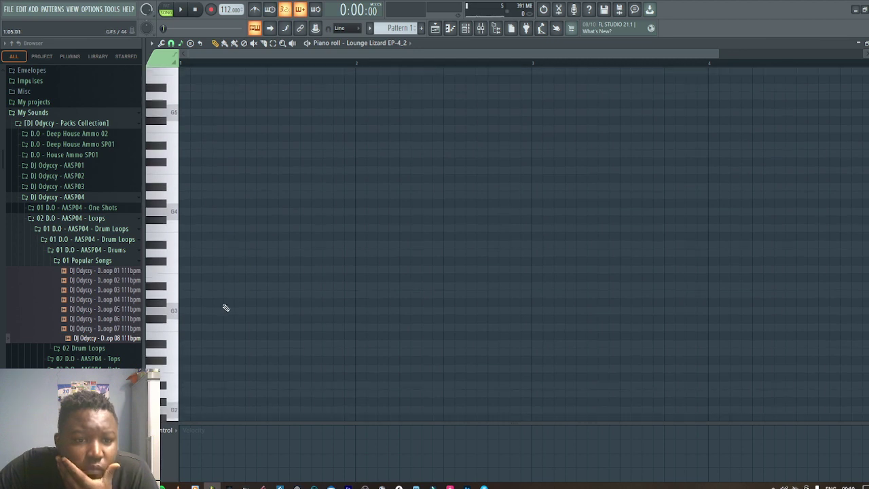
click(181, 244)
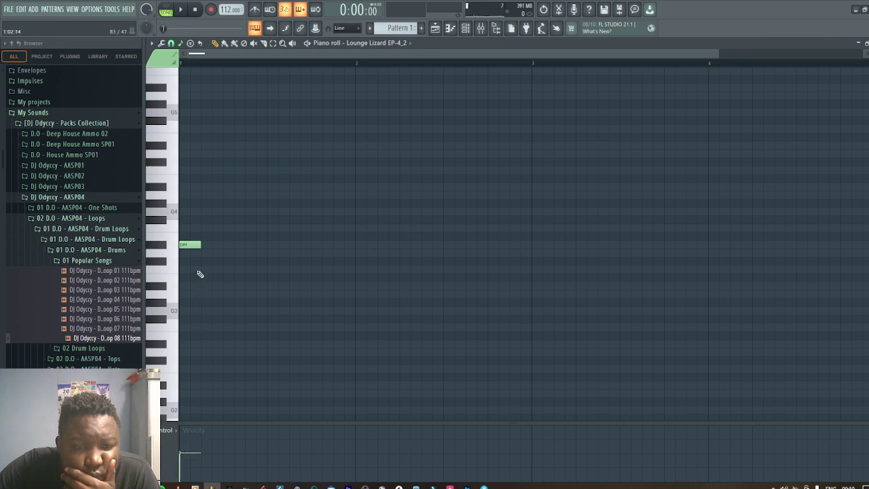
drag(189, 247, 431, 351)
key(space)
key(space)
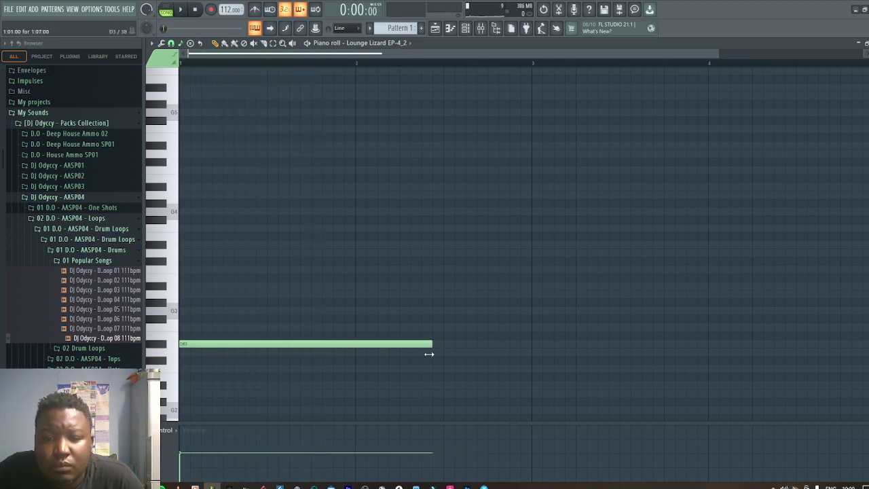
Play the song back and extend the D#3 note's end to position 2:11:00
key(space)
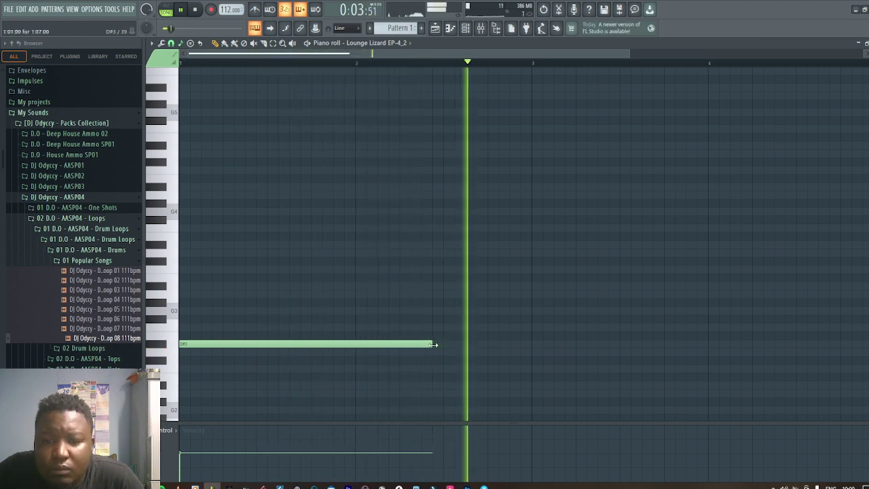
key(space)
drag(434, 345, 469, 346)
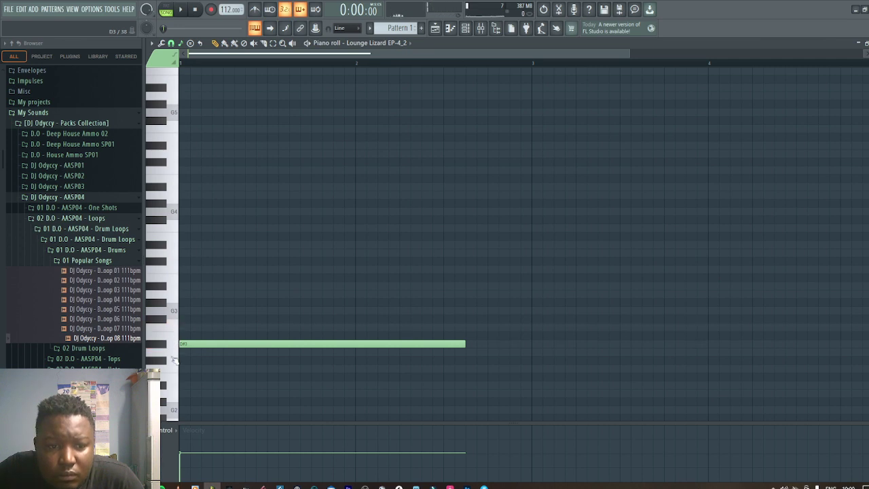
Add a 0:02:00 long D3 note at 2:11:00, play it back and raise it to D#3
click(175, 355)
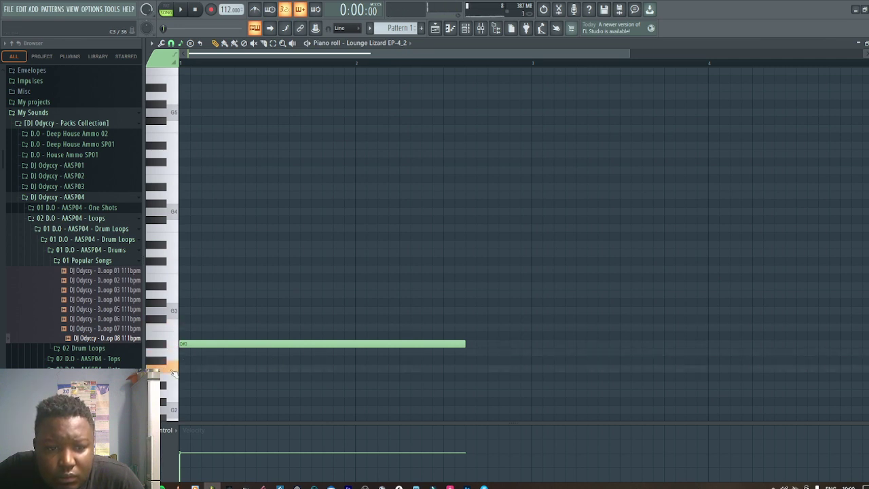
click(466, 352)
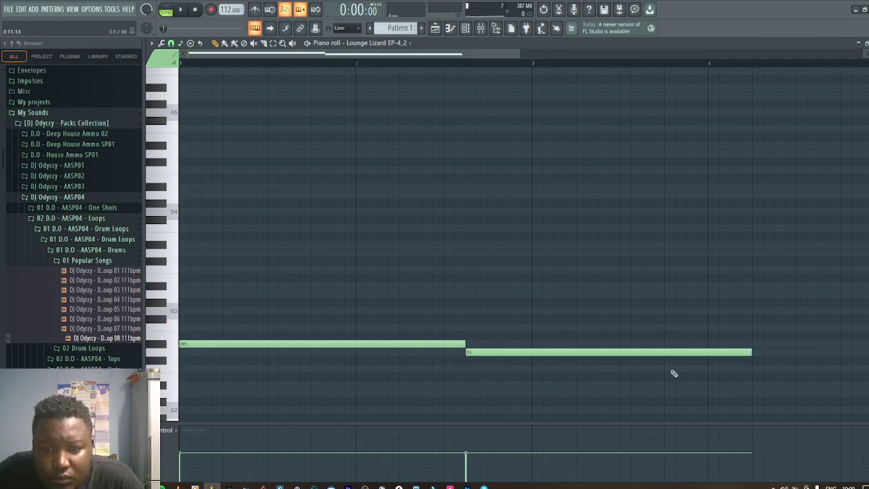
drag(751, 354, 488, 352)
key(space)
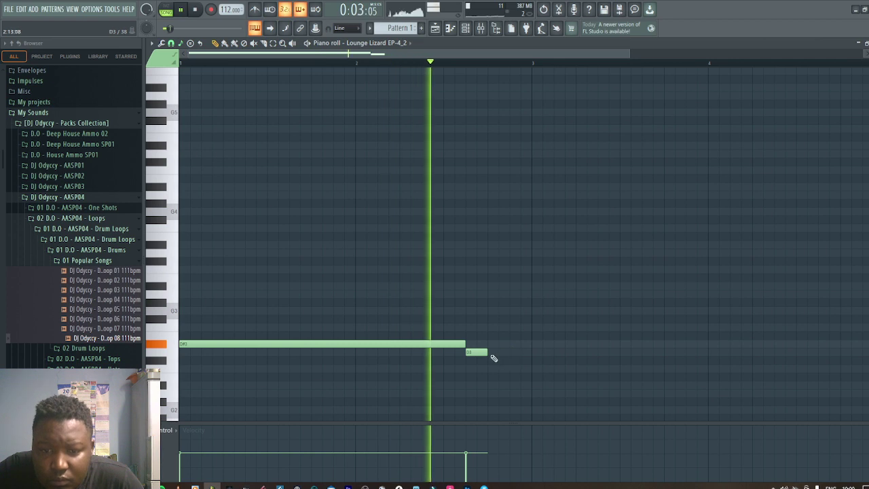
key(space)
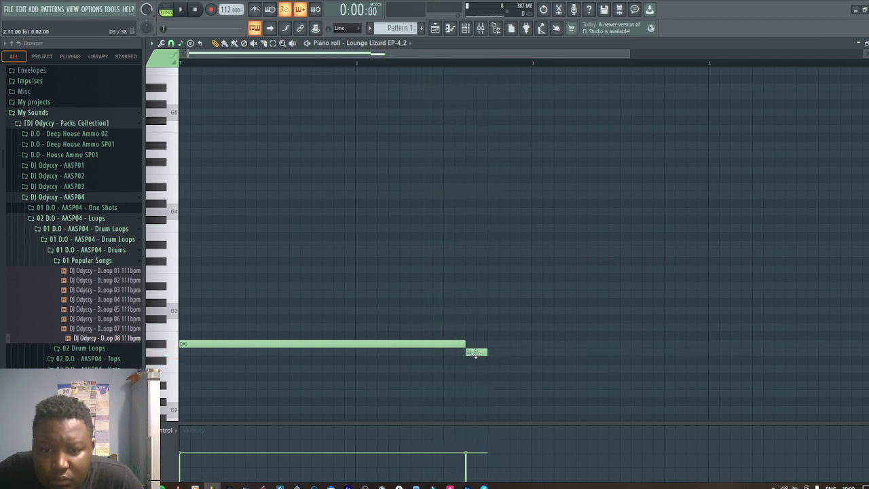
mouse_move(476, 354)
mouse_down()
mouse_move(478, 370)
mouse_move(480, 344)
mouse_up()
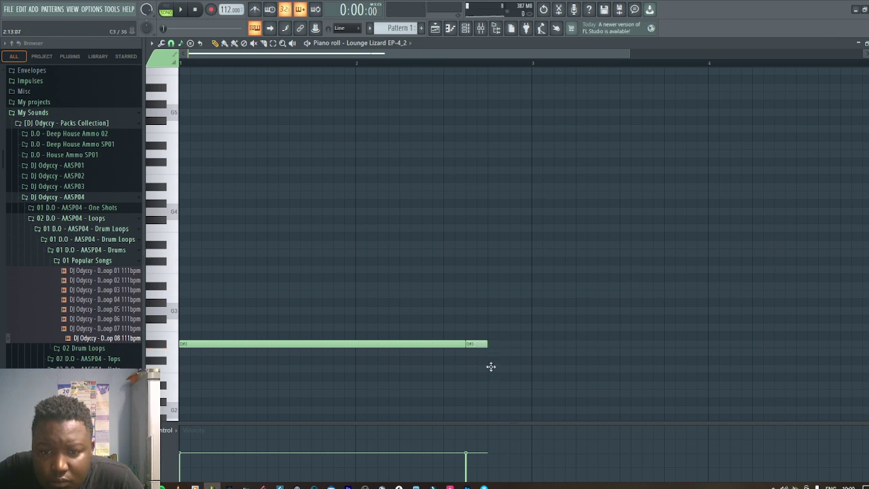
Add a 0:02:00 long C3 note at 2:14:00 and extend the second D#3 note to meet it during playback
click(503, 368)
key(space)
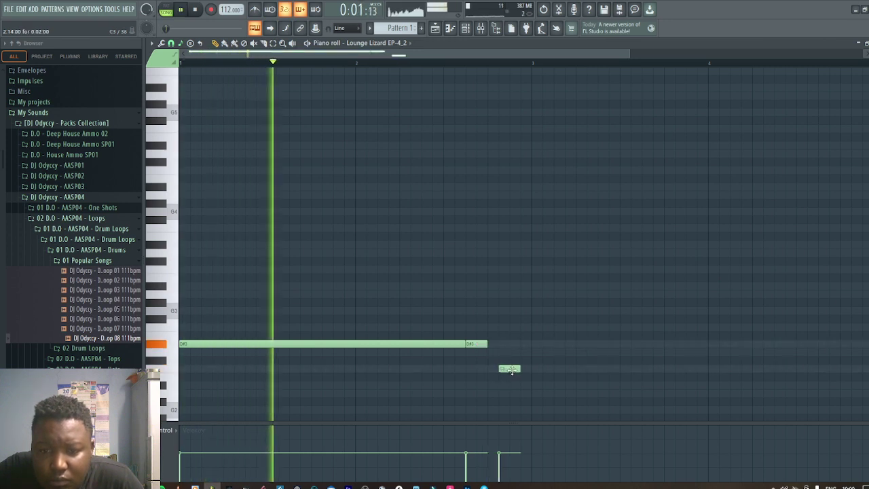
drag(512, 371, 523, 370)
drag(485, 344, 517, 367)
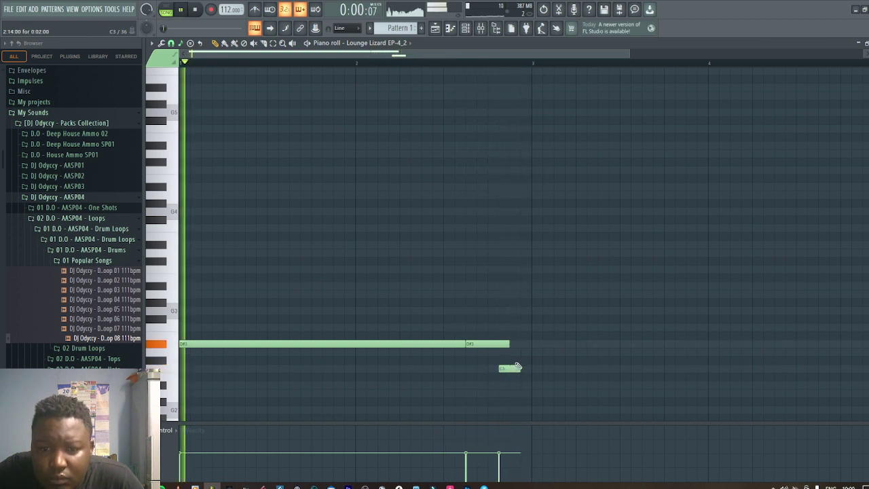
key(space)
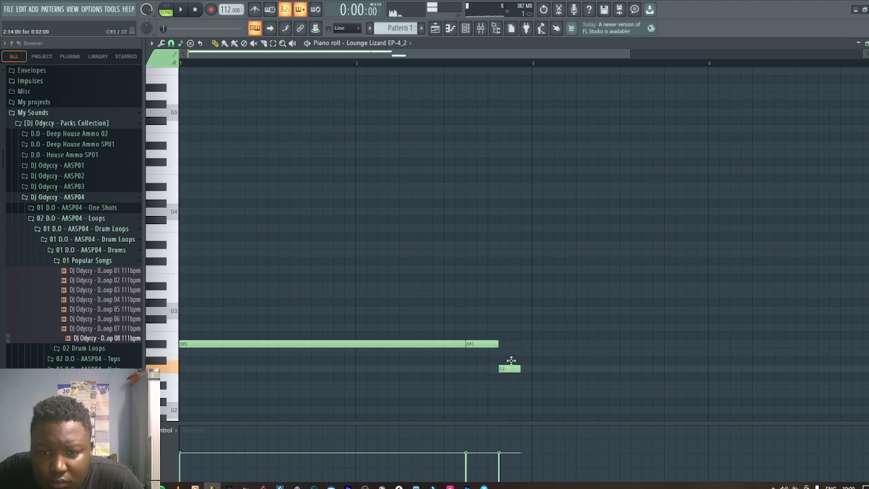
Raise the C3 note at 2:14:00 to D3, extend it to bar 3, and play the part back
drag(510, 361, 534, 354)
key(space)
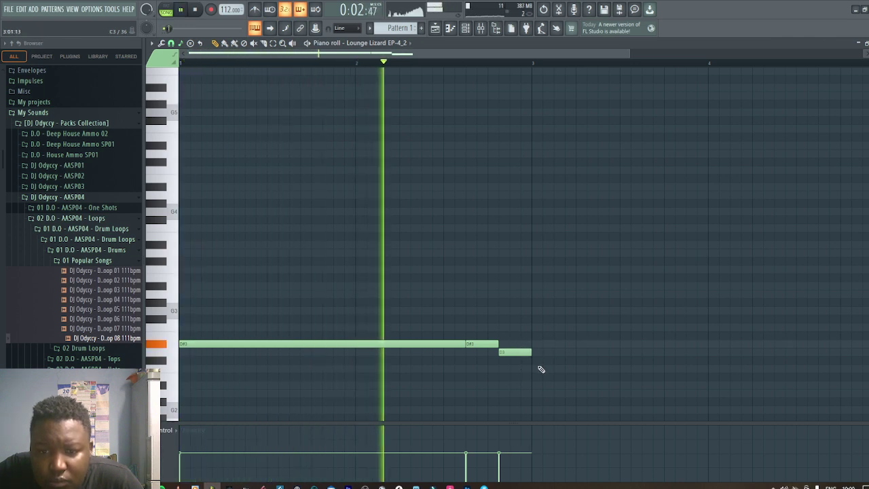
key(space)
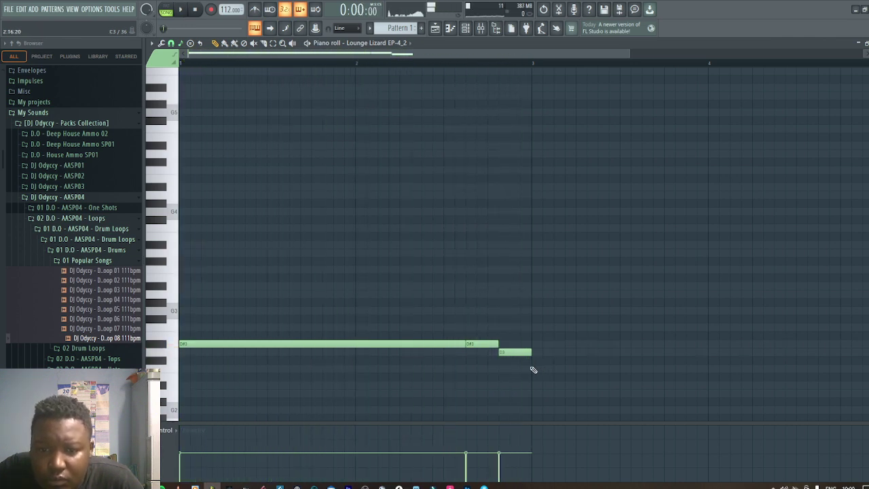
click(174, 357)
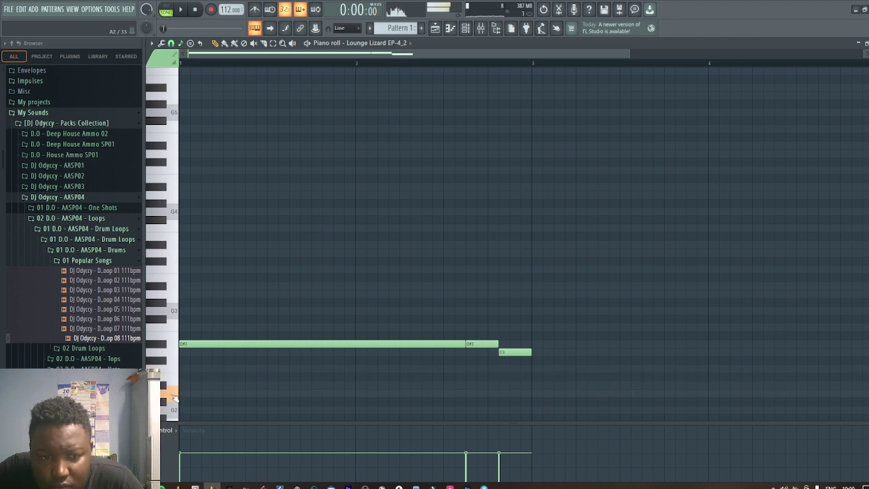
key(space)
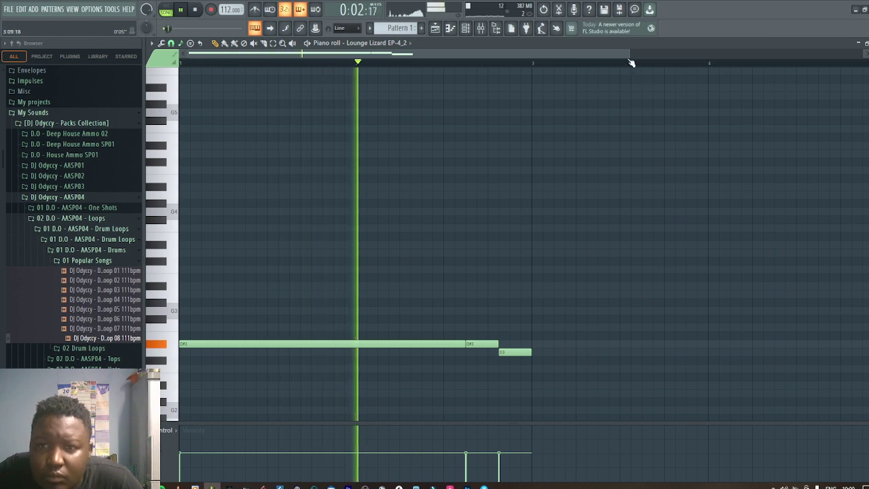
drag(627, 54, 727, 55)
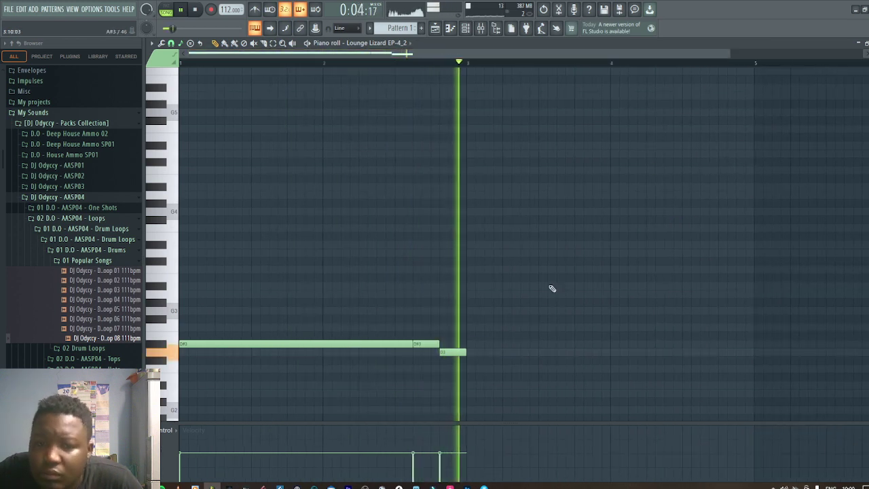
key(space)
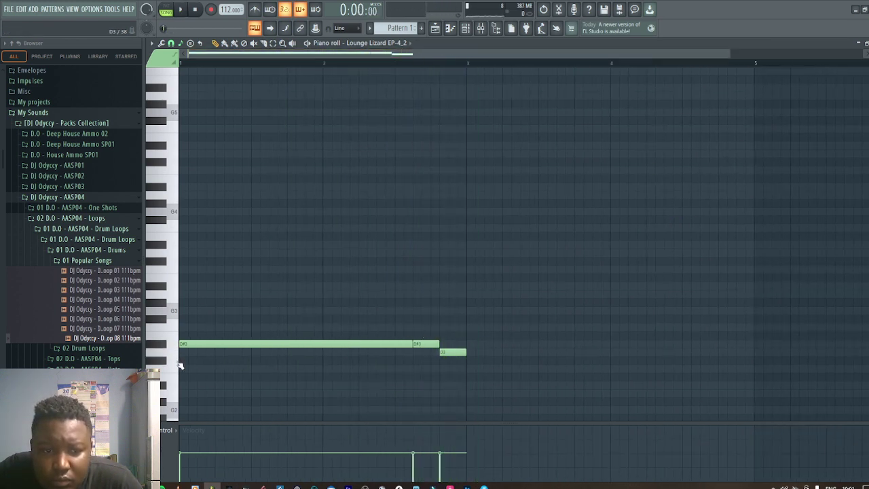
Draw a C3 note from bar 3, extend it to 1:08:00 long, and play the song back
click(469, 369)
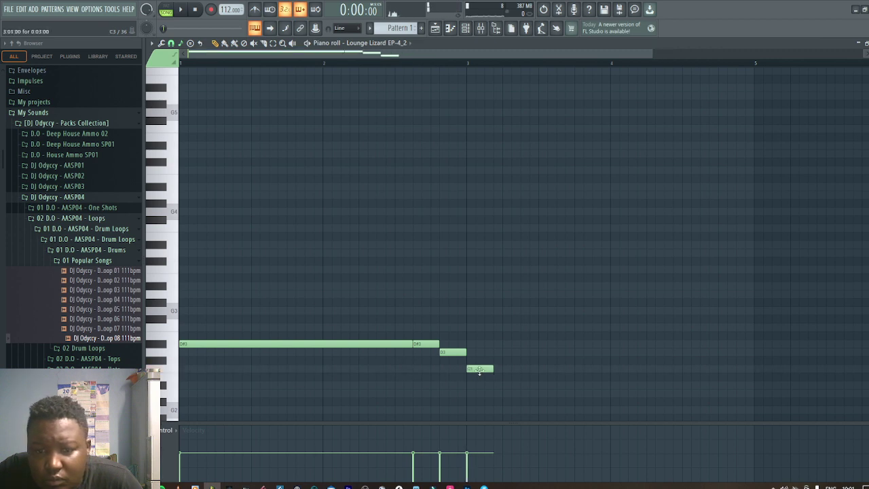
key(space)
mouse_move(492, 368)
mouse_down()
mouse_move(679, 367)
mouse_move(664, 368)
mouse_up()
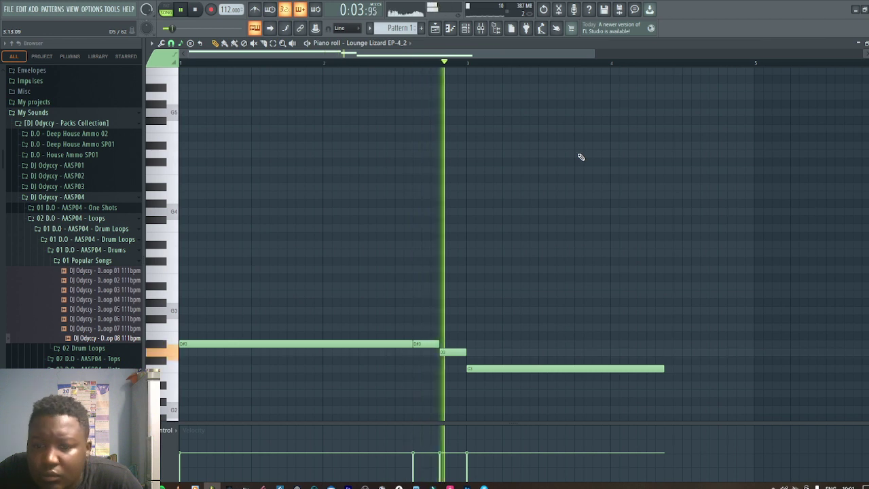
drag(595, 54, 687, 55)
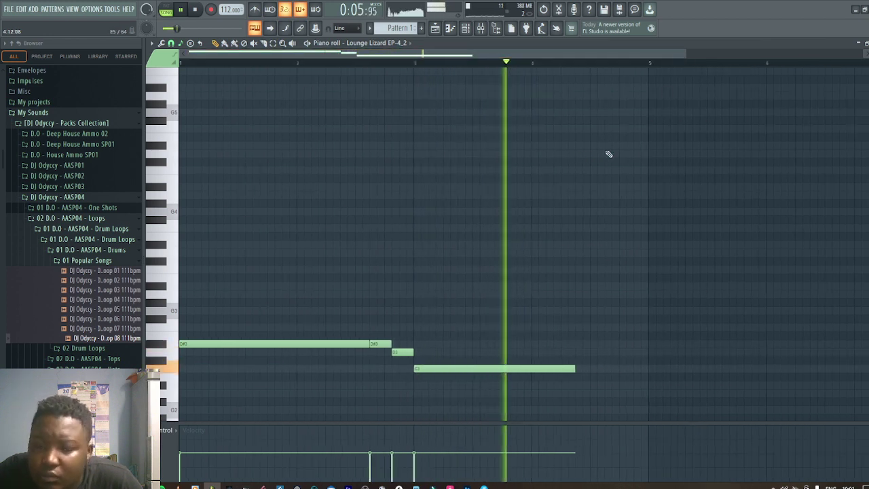
key(space)
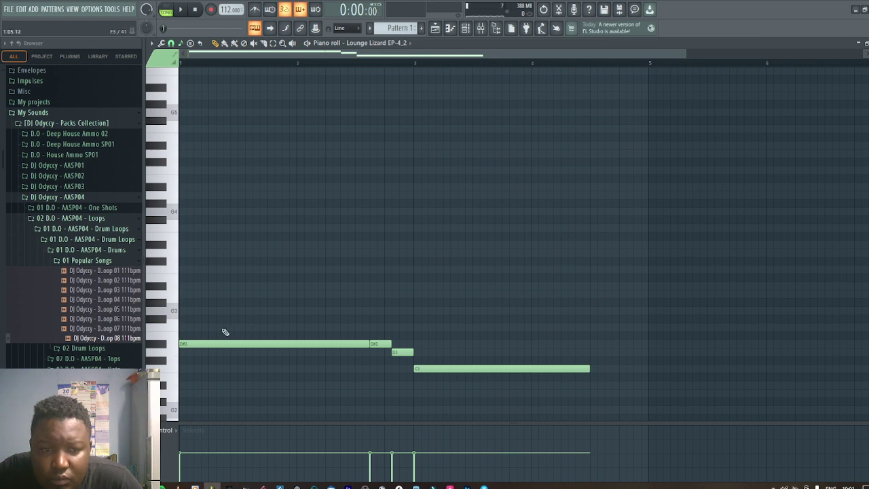
key(space)
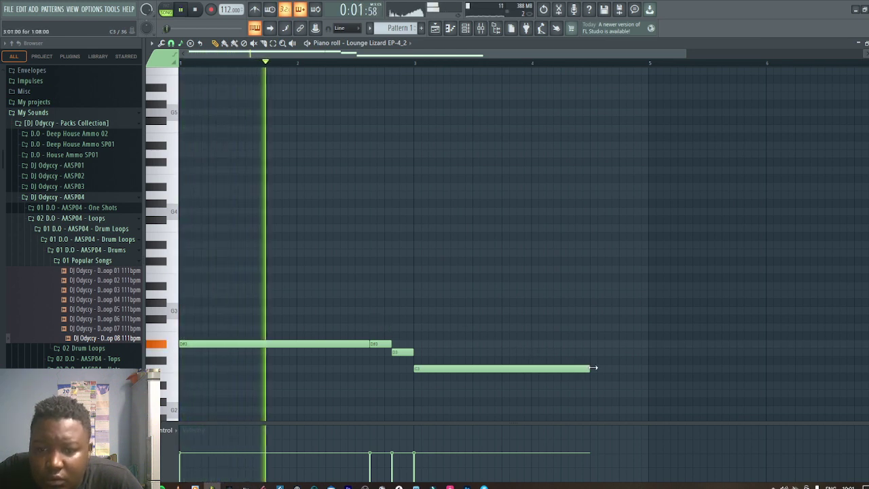
mouse_move(590, 368)
mouse_down()
mouse_move(650, 368)
mouse_move(592, 368)
mouse_up()
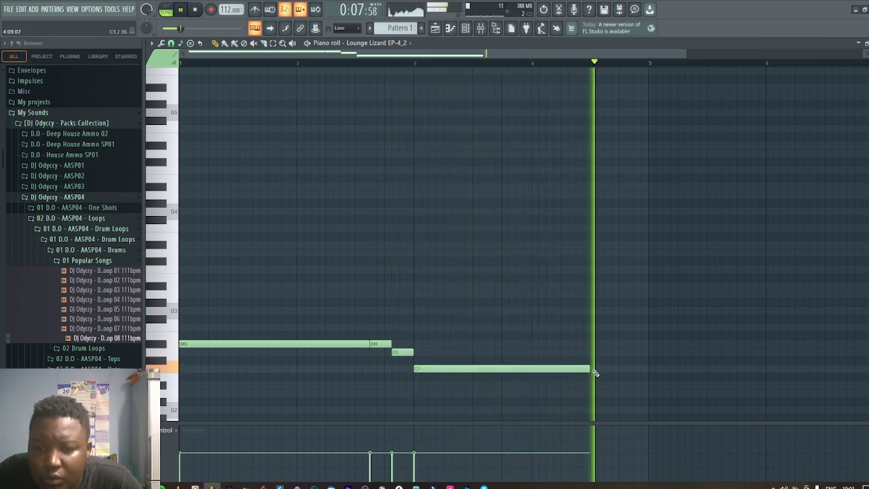
key(space)
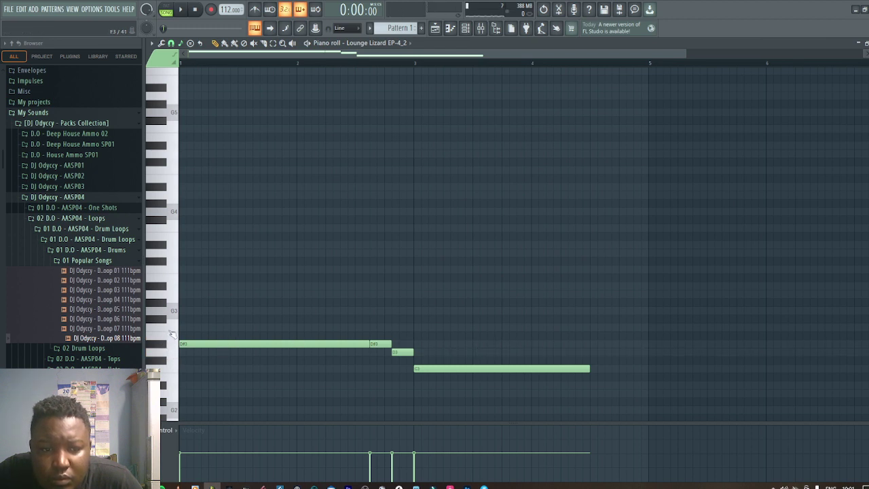
Add a D3 note at 4:09:00, shorten it to end at bar 5, and play the song back
click(589, 350)
key(space)
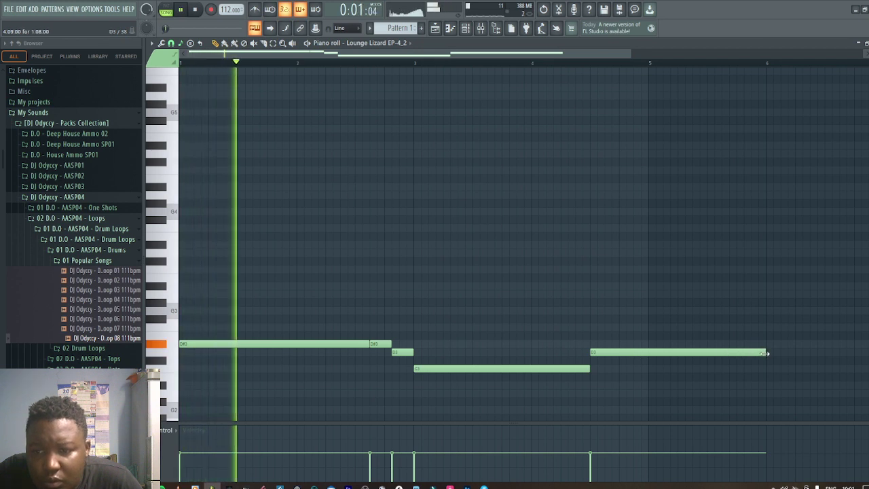
drag(766, 352, 648, 353)
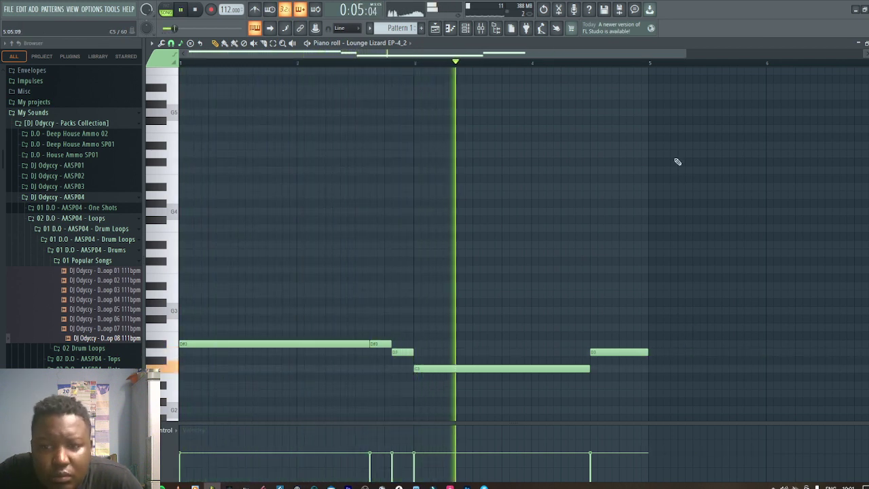
scroll(690, 67, down, 2)
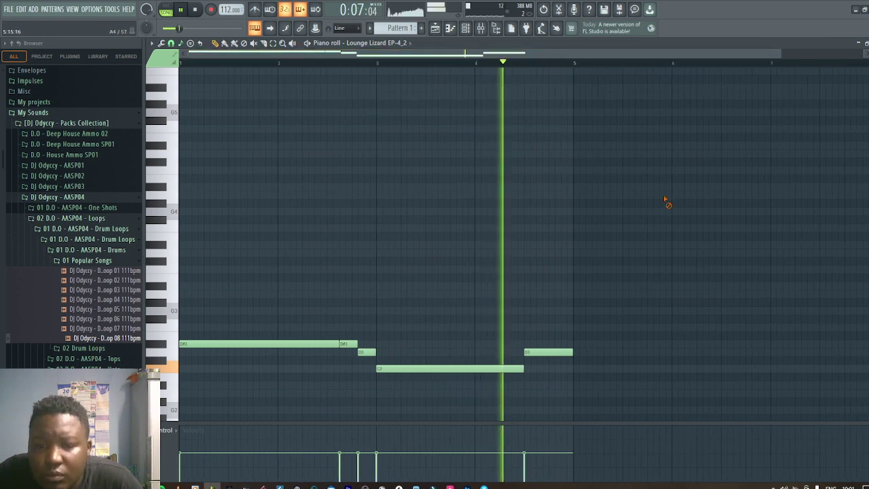
key(space)
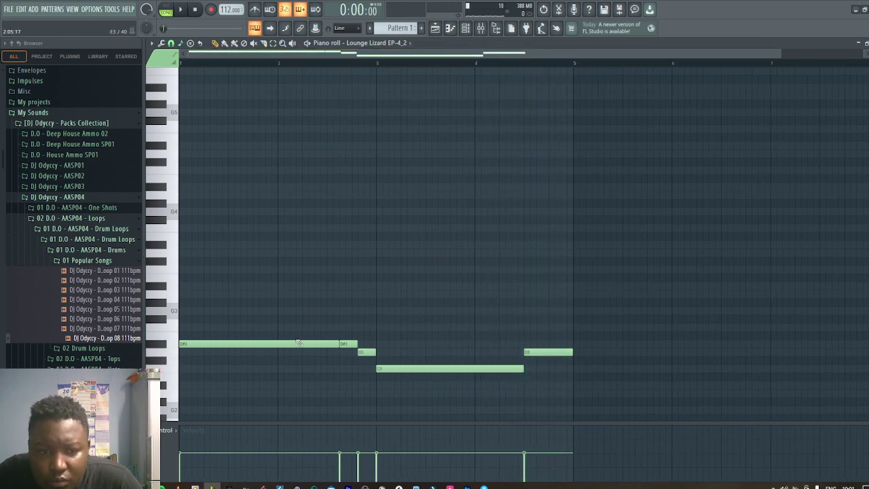
Add a G2 note at bar 5 and extend it to 1:10:00 long while the song plays
click(177, 316)
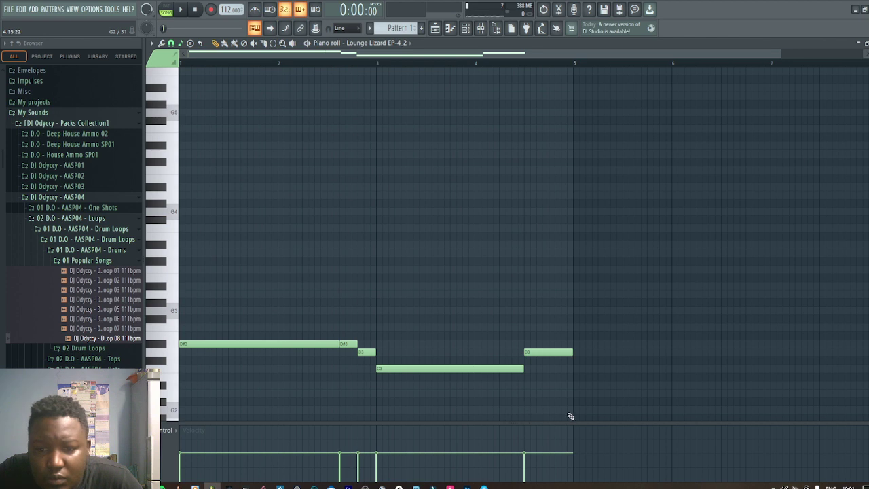
click(570, 416)
key(space)
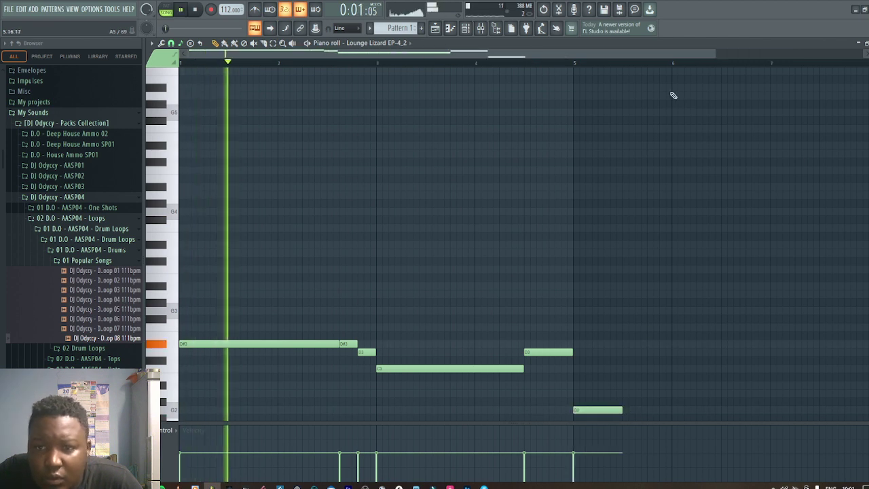
drag(714, 54, 788, 54)
scroll(617, 308, down, 5)
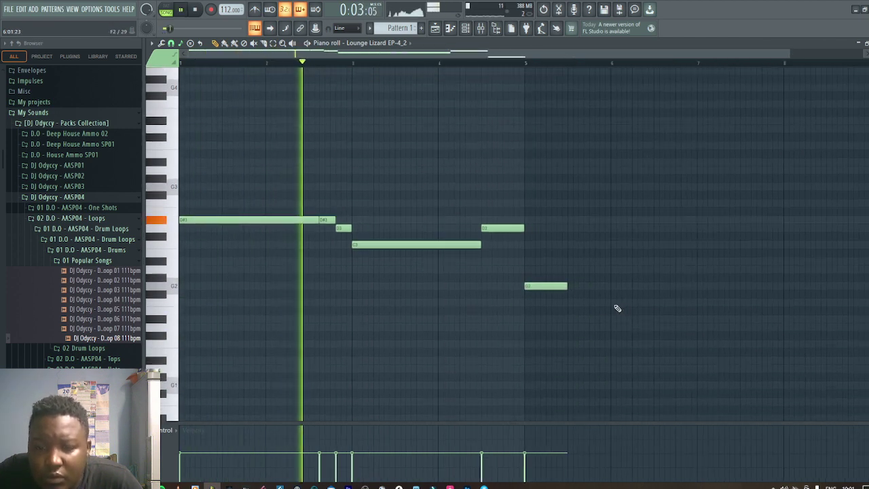
drag(565, 286, 663, 289)
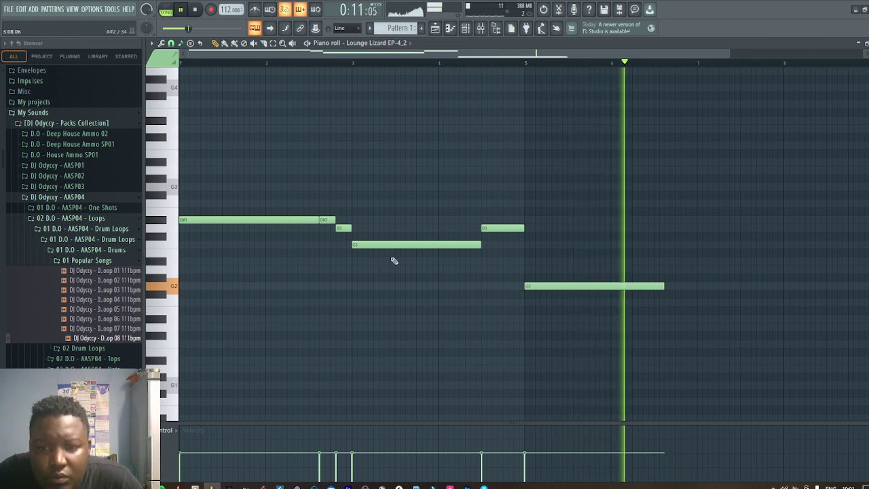
Continue the line with 0:03:00 long A#2 and F3 notes at 6:11:00 and 6:14:00 and a 2:00:00 long G3 note at bar 7
drag(731, 58, 843, 57)
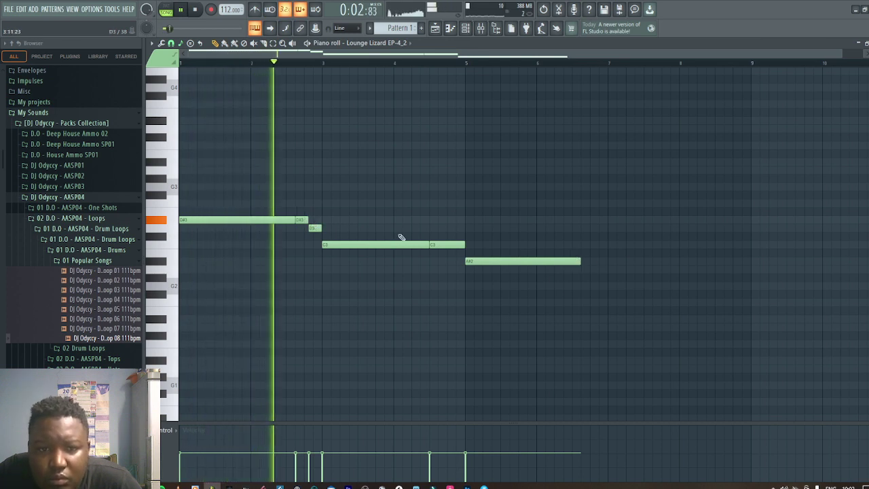
drag(580, 260, 582, 260)
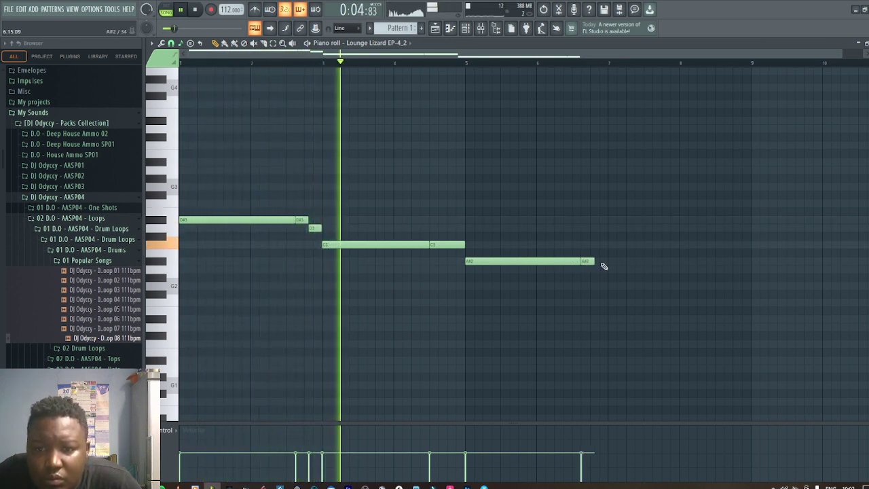
click(592, 203)
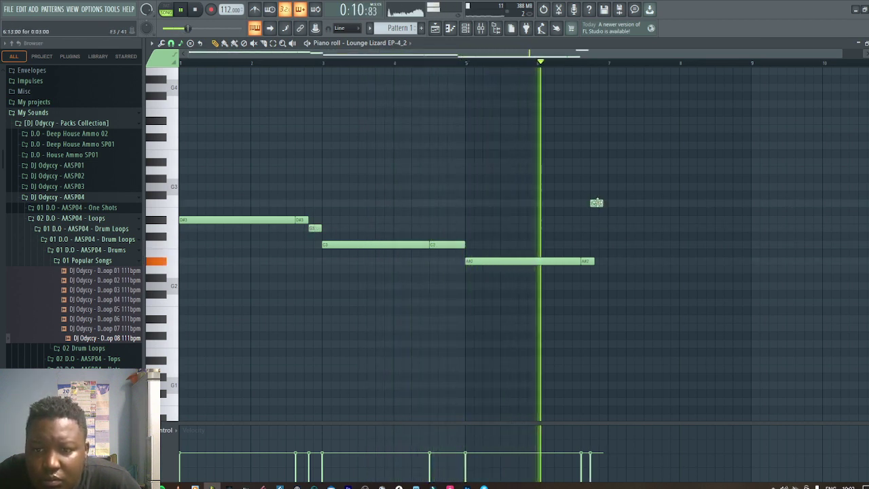
drag(603, 202, 751, 188)
key(space)
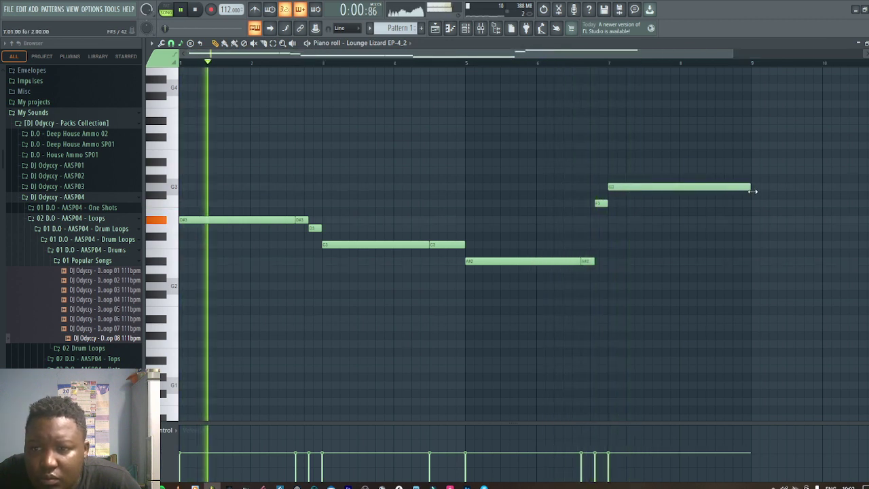
Duplicate all the notes one octave higher at the same time positions and clear the selection
scroll(697, 280, up, 3)
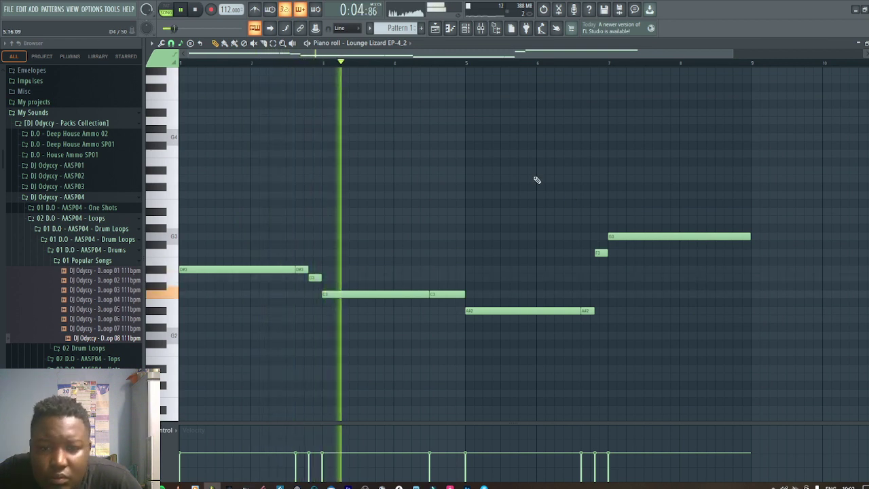
drag(785, 363, 200, 153)
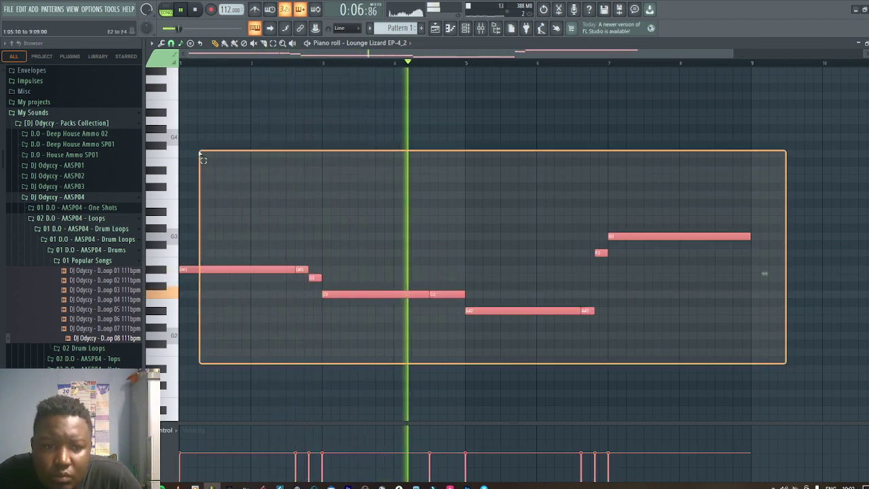
drag(199, 267, 209, 171)
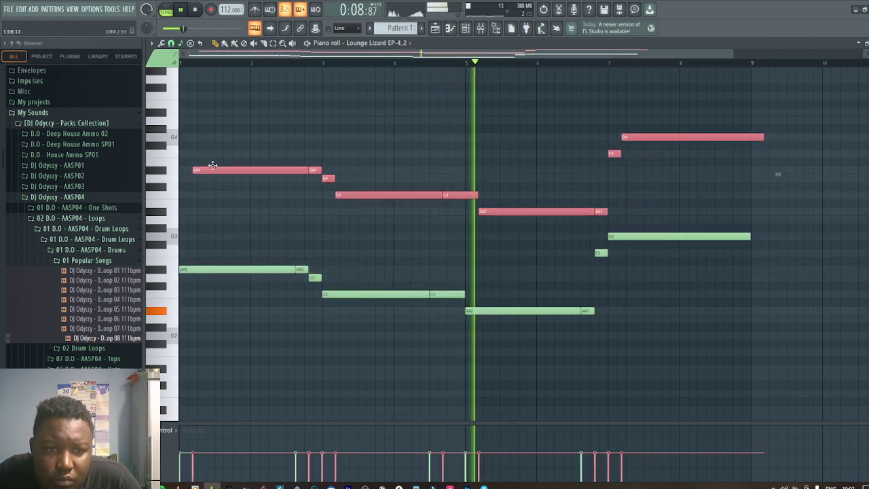
ctrl+click(464, 163)
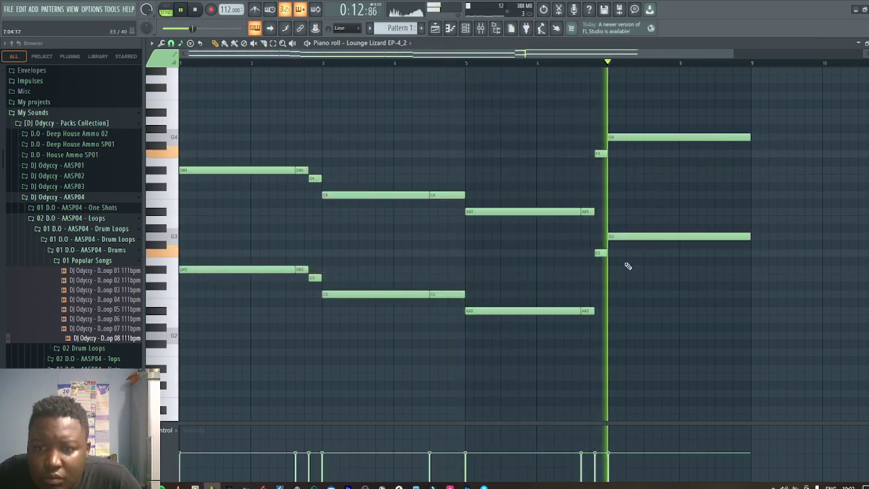
Stack 1:10:00 long G4 and A#4 notes above the D#4 note at bar 1
scroll(326, 259, up, 3)
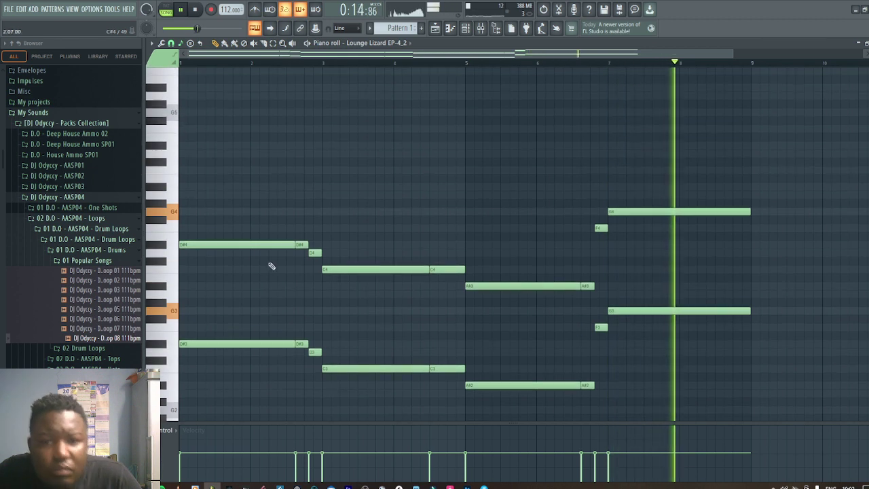
click(192, 211)
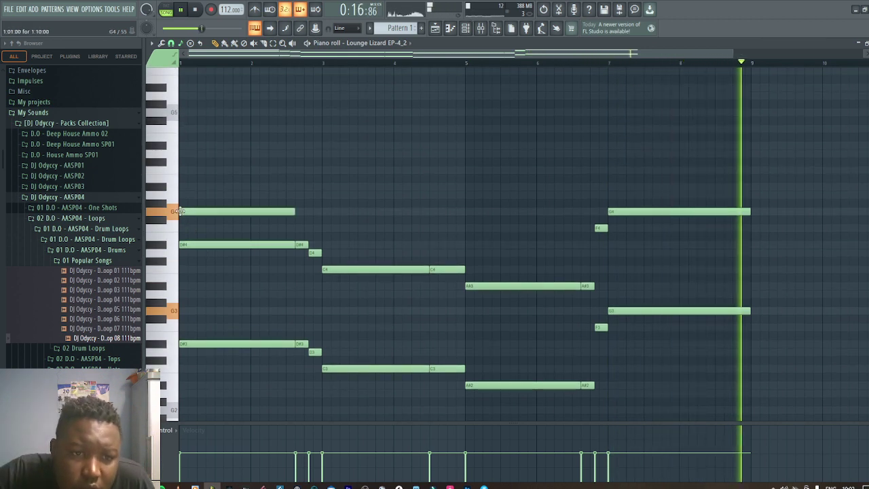
click(221, 188)
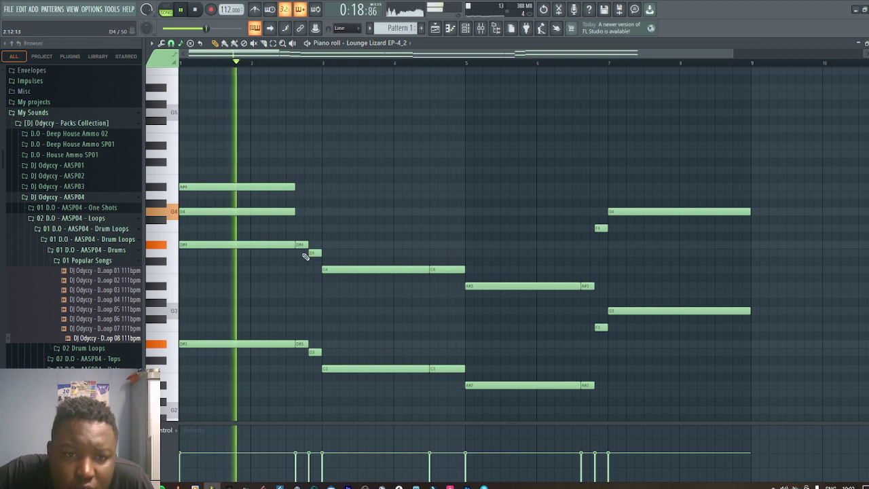
Complete the bar 2 chords with 0:03:00 long G4 and A#4 notes at 2:11:00 and F4 and A4 notes at 2:14:00
click(301, 212)
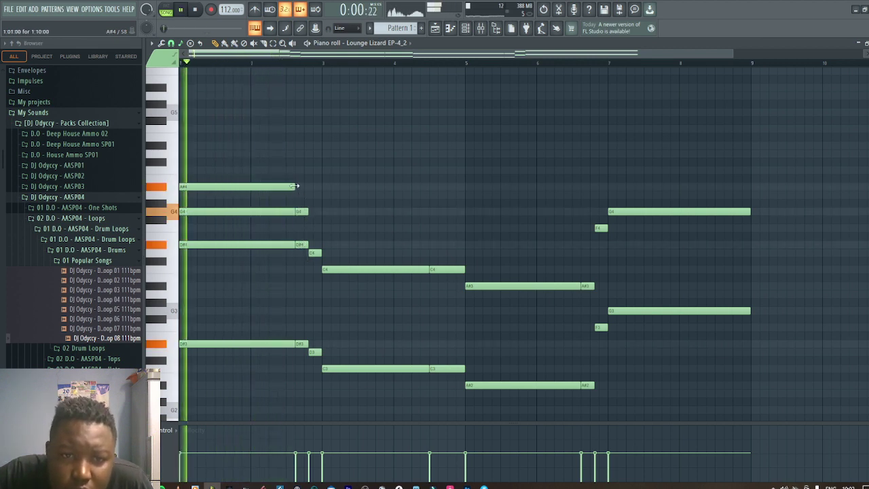
click(300, 186)
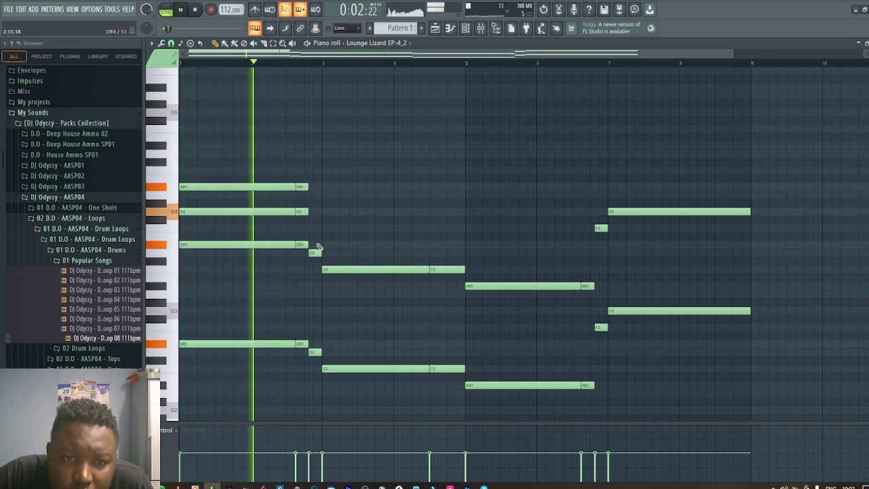
click(311, 228)
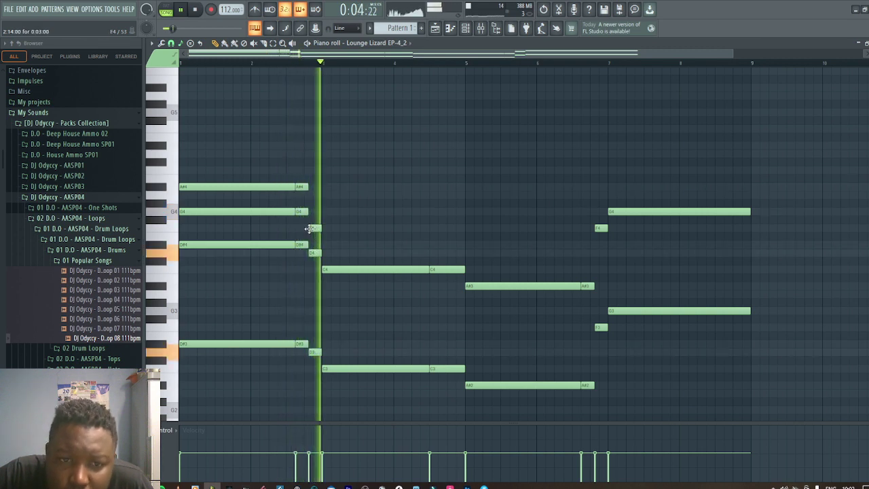
click(313, 196)
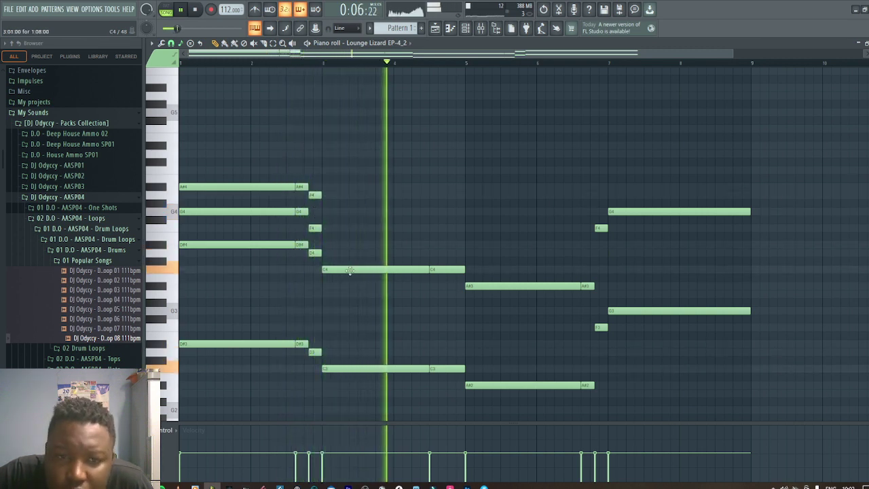
Stack D#4 and G4 above the C4 notes, 1:08:00 long at bar 3 and 0:08:00 long at 4:09:00
click(324, 245)
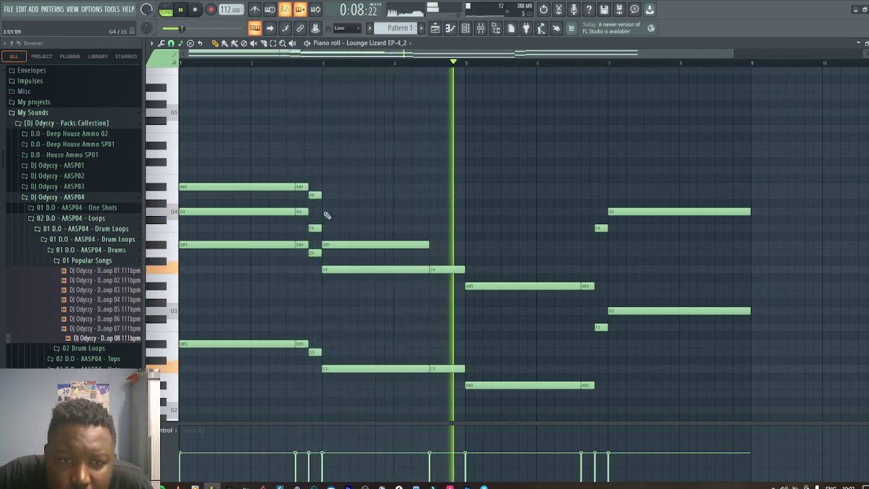
click(324, 211)
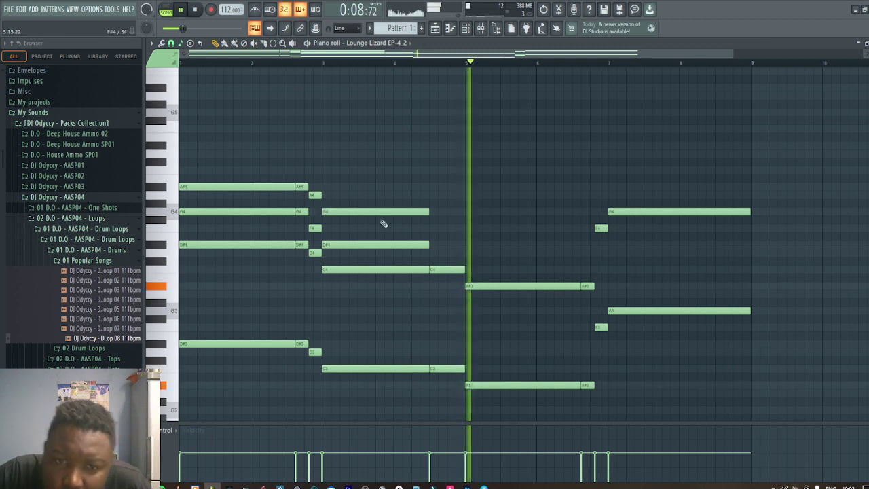
click(433, 245)
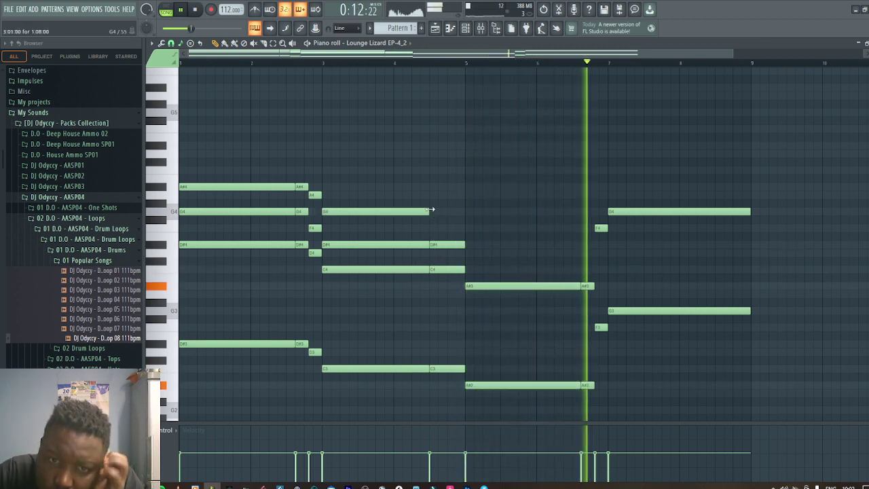
click(432, 211)
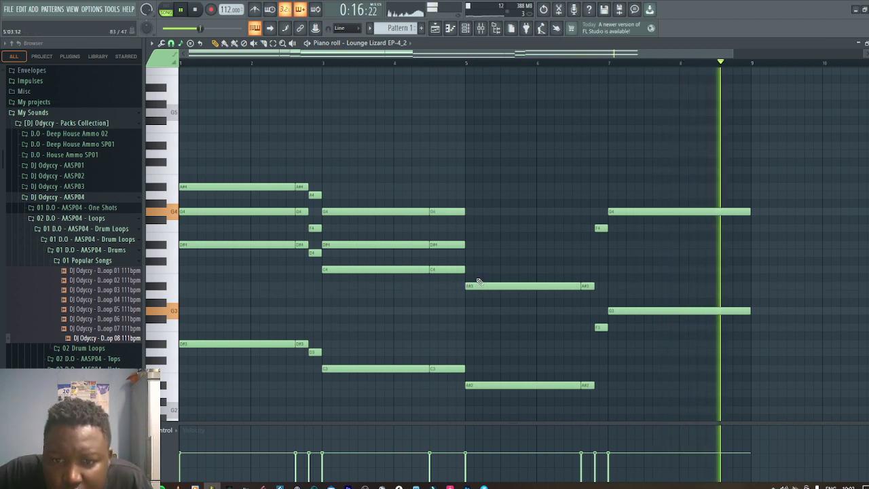
Stack D4 and F4 above the A#3 notes, 1:10:00 long at bar 5 and 0:03:00 long at 6:11:00
click(467, 253)
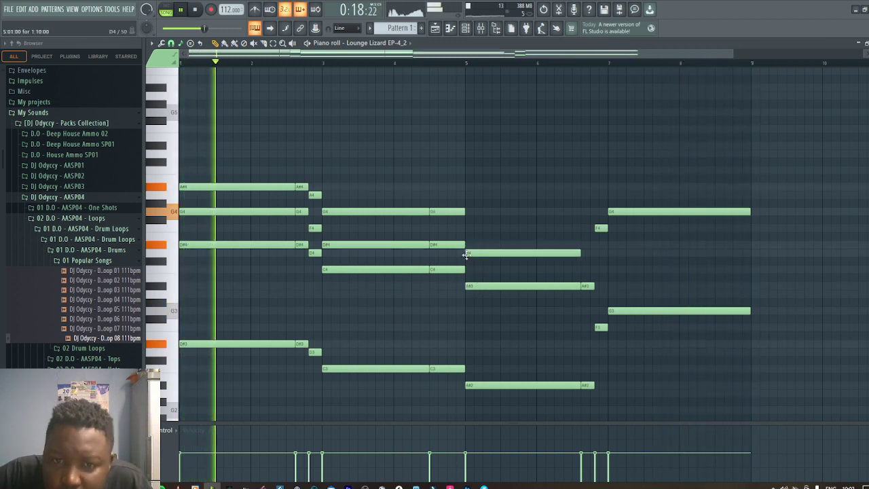
click(470, 228)
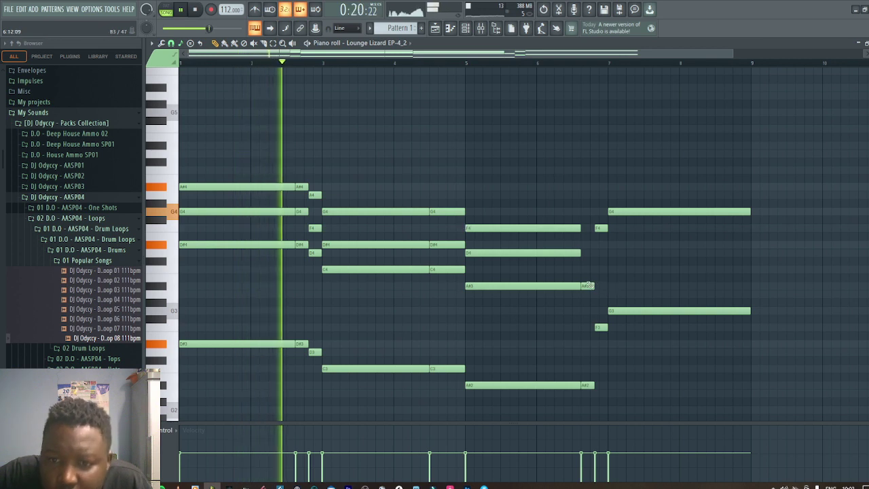
click(586, 252)
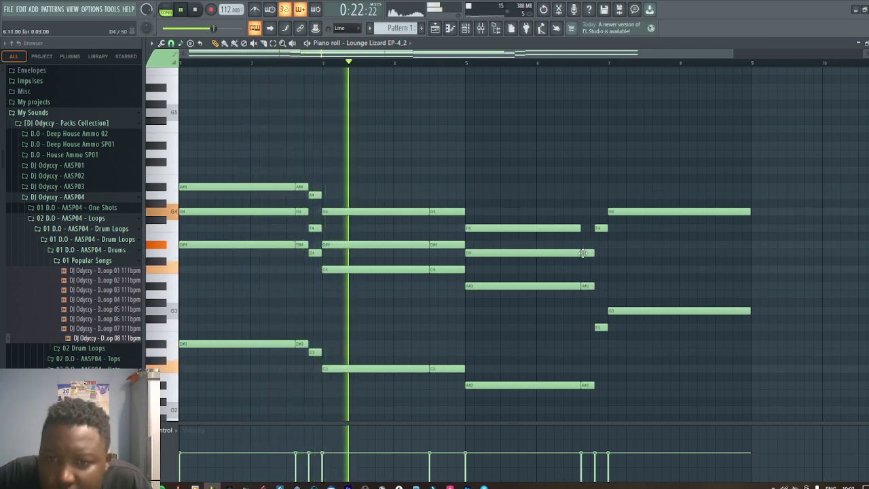
click(586, 230)
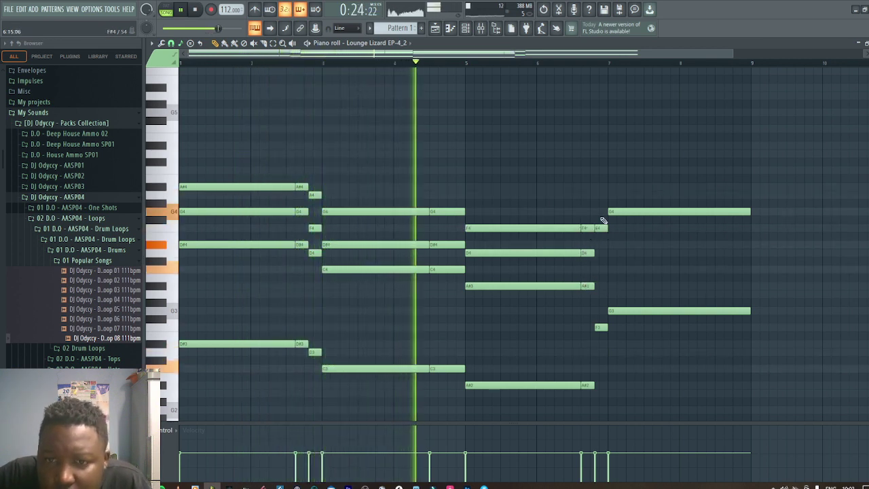
Add 0:03:00 long A4 and C5 notes at 6:14:00 and 2:00:00 long A#4 and D5 notes at bar 7
click(600, 195)
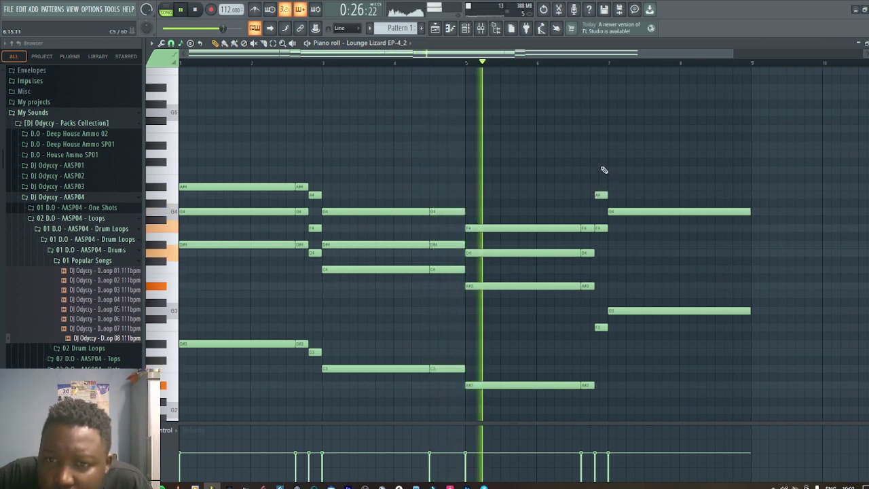
click(599, 170)
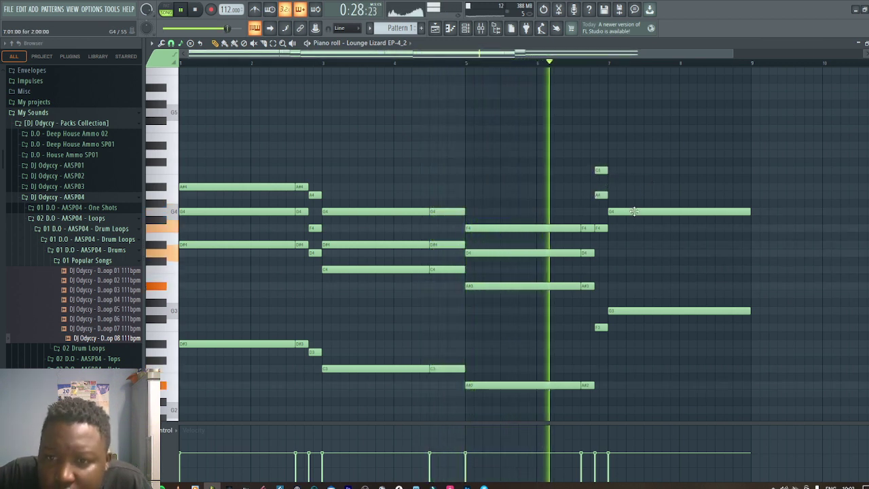
click(614, 188)
click(615, 153)
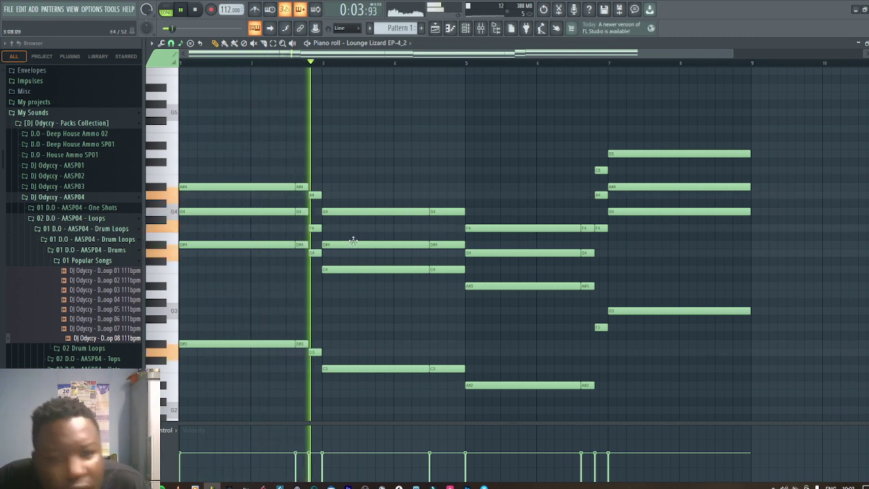
Raise the short C4 note at 4:09:00 and the long A#3 note at bar 5 by one octave, then restart playback with nothing selected
click(448, 270)
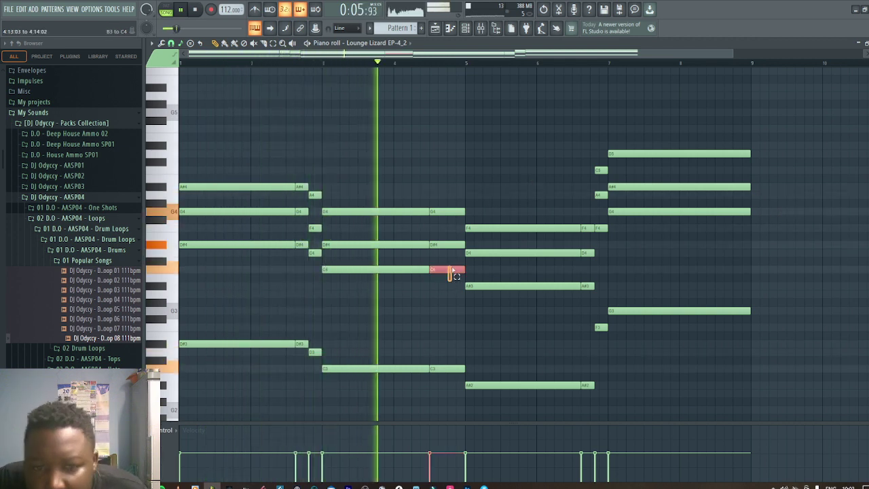
key(ctrl+Up)
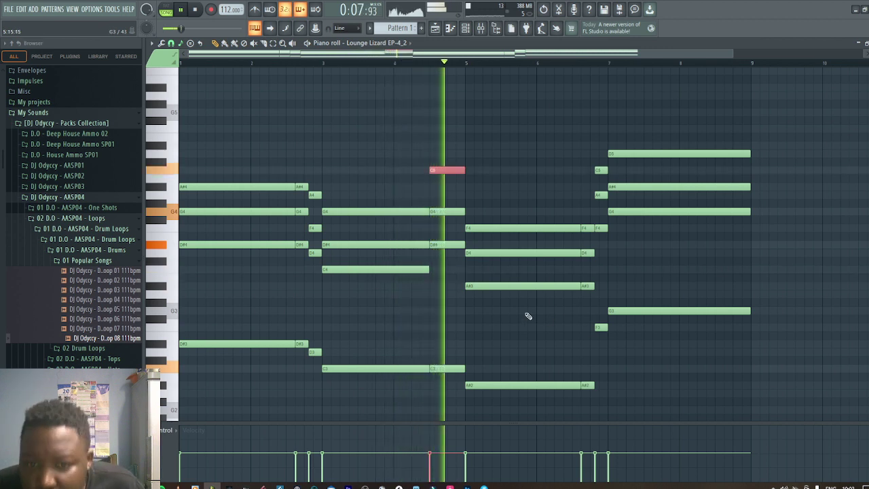
click(527, 287)
key(ctrl+Up)
key(space)
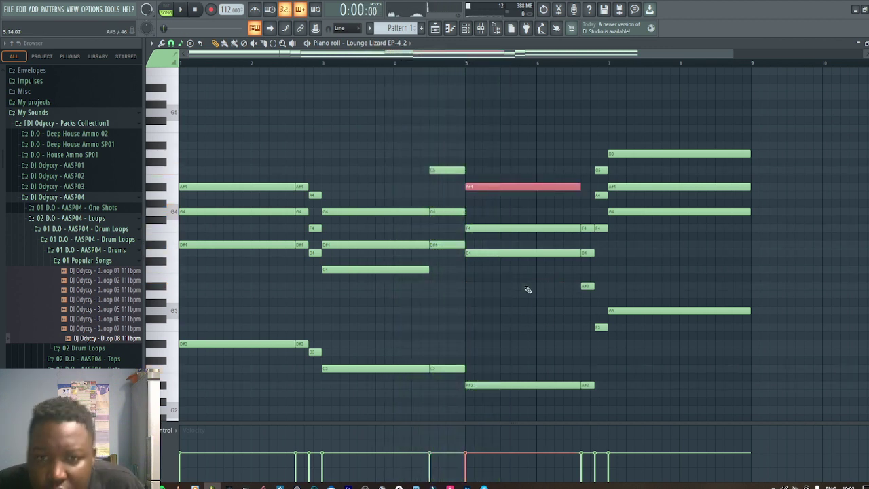
ctrl+click(656, 272)
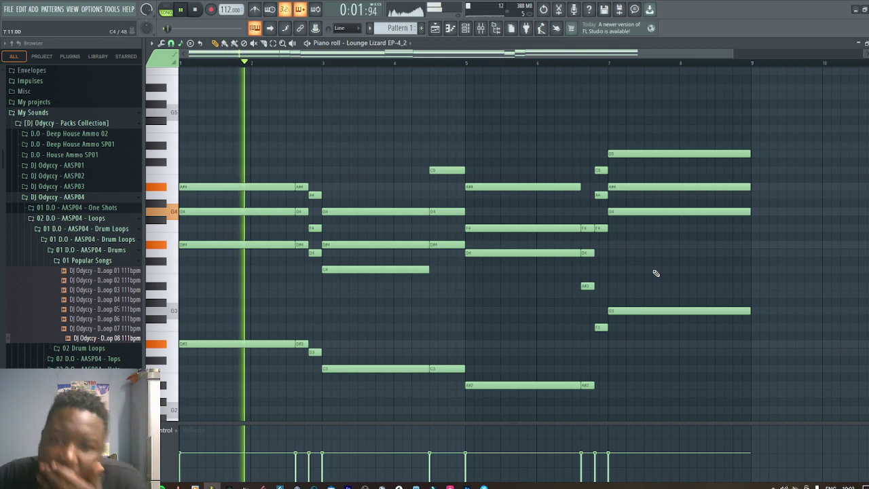
Revoice the closing chords by lowering the bar 7 D5 and 6:14:00 C5 notes one octave and raising the 6:11:00 A#3 note one octave
click(687, 153)
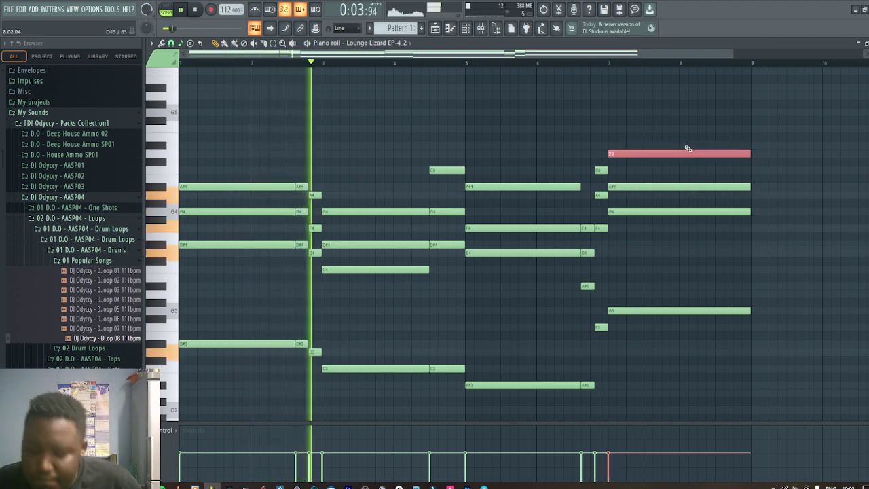
key(ctrl+Down)
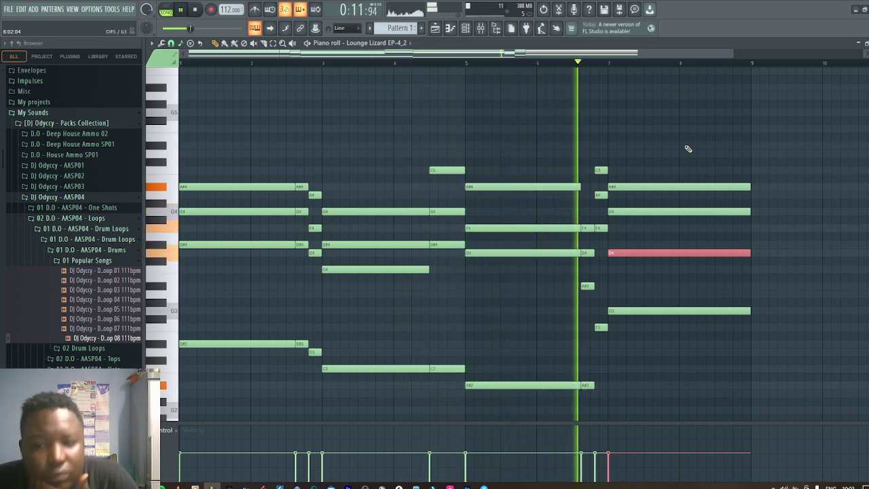
click(590, 287)
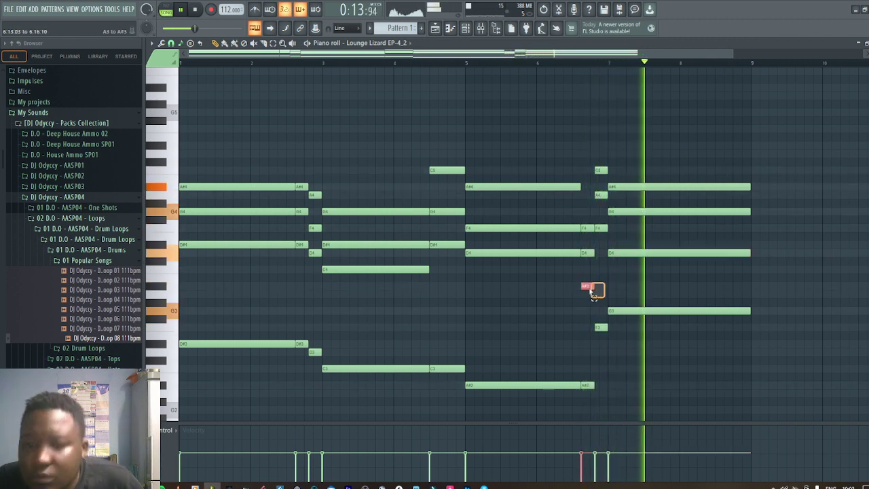
key(ctrl+Up)
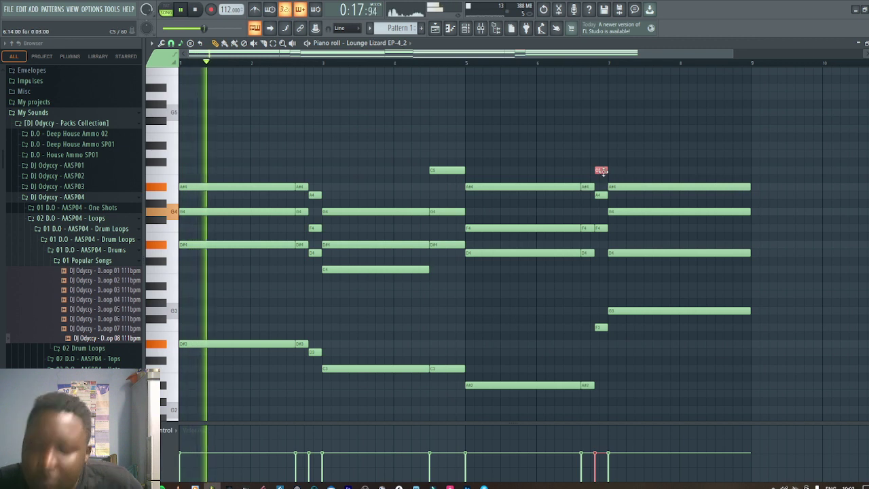
key(ctrl+Down)
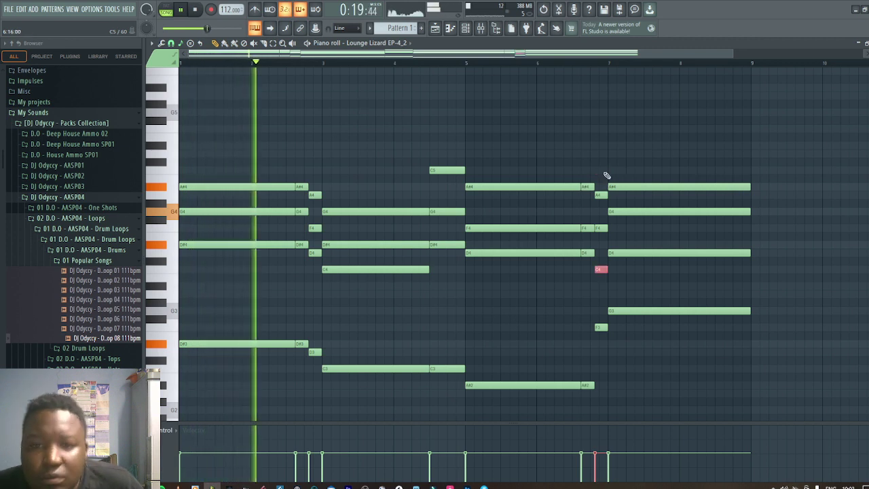
ctrl+click(659, 171)
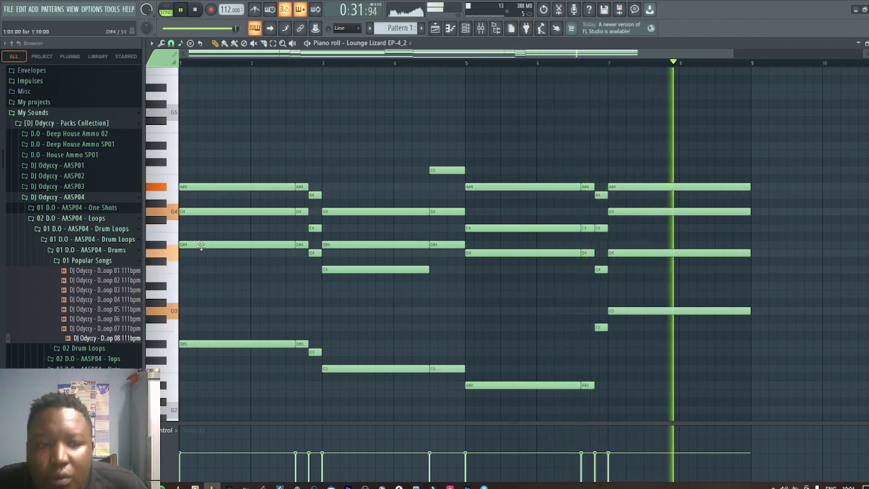
Start a top melody with a 1:10:00 long D#5 at bar 1 and 0:03:00 long G5 and F5 notes at 2:11:00 and 2:14:00
click(185, 145)
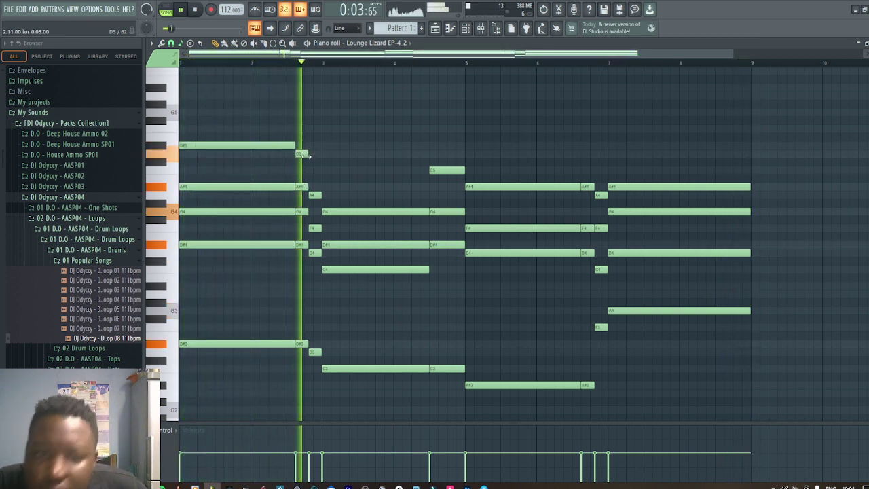
click(302, 154)
drag(302, 145, 304, 109)
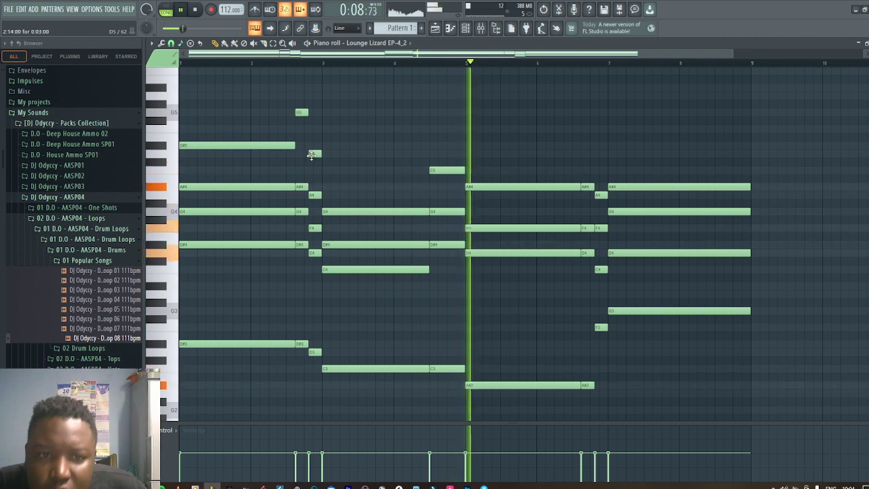
click(310, 128)
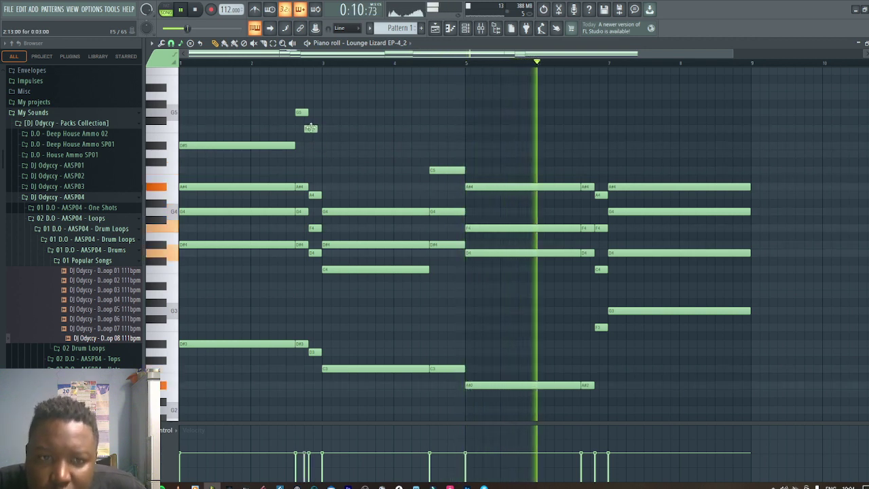
drag(310, 128, 314, 128)
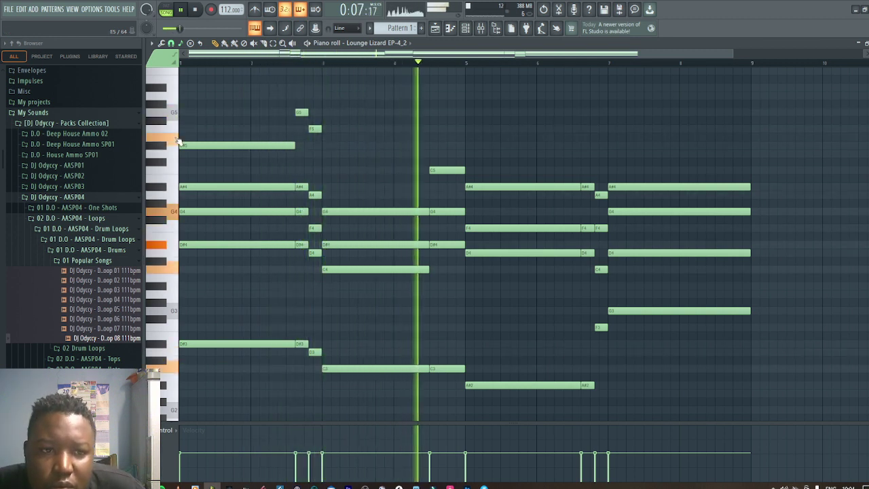
Replay the song from the start and continue the melody with a 1:08:00 long D#5 at bar 3 and a 0:08:00 long F5 at 4:09:00
key(space)
key(space)
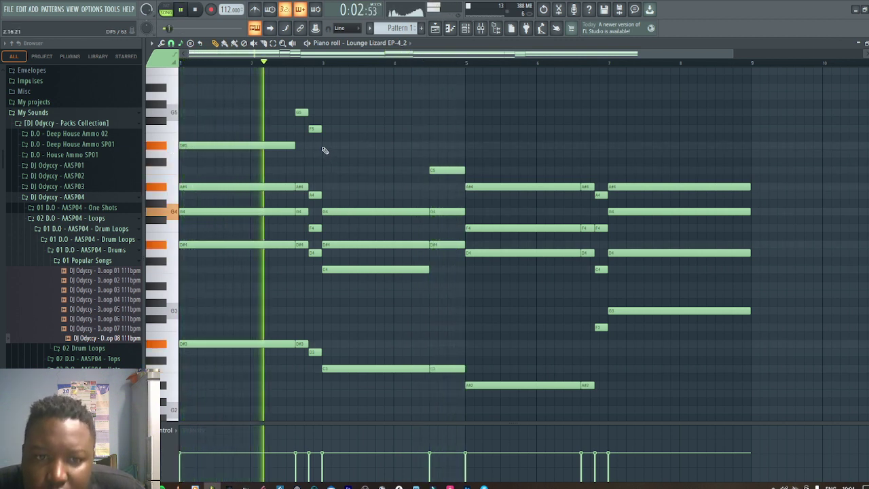
click(323, 146)
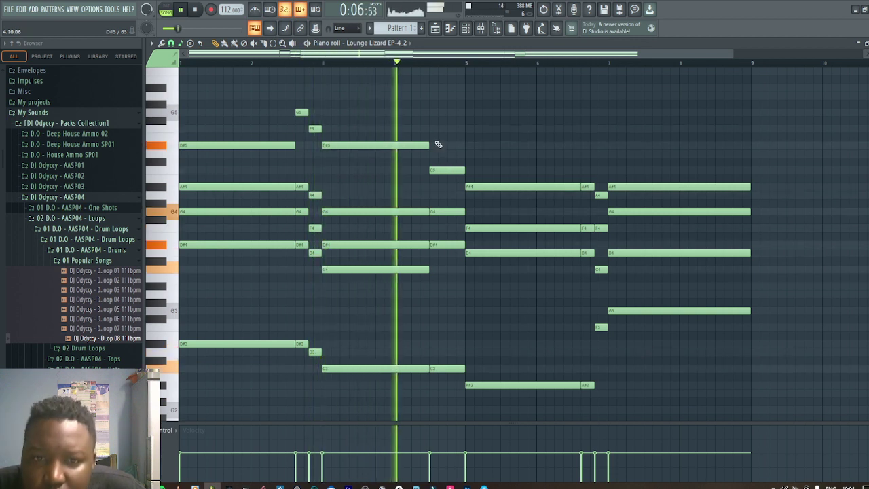
click(432, 129)
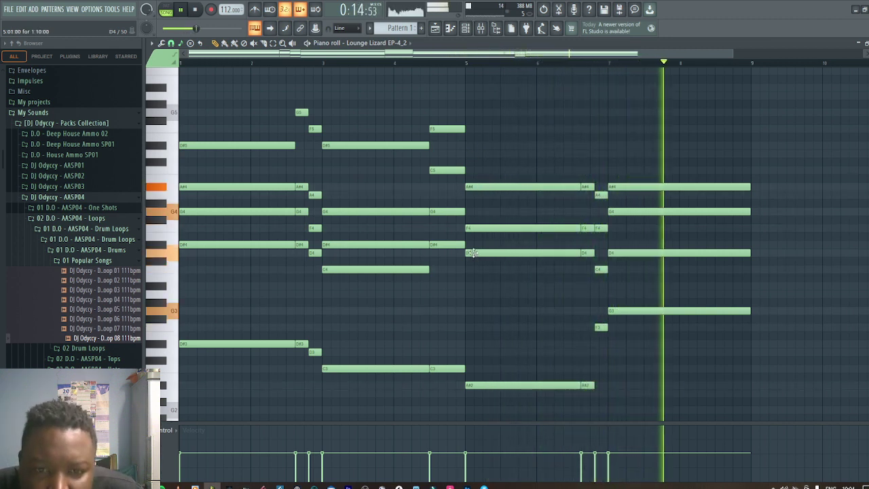
Extend the melody with a 1:10:00 long D5 at bar 5 and 0:03:00 long F5 and C5 notes at 6:11:00 and 6:14:00
click(468, 155)
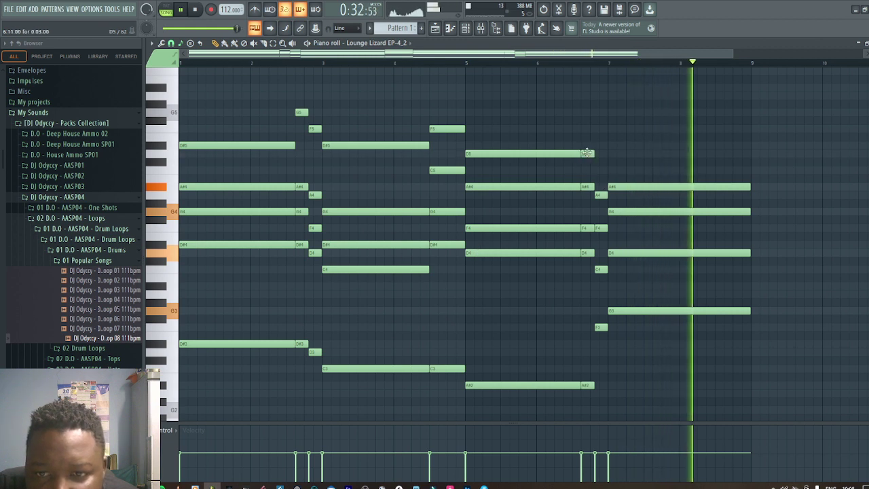
click(586, 128)
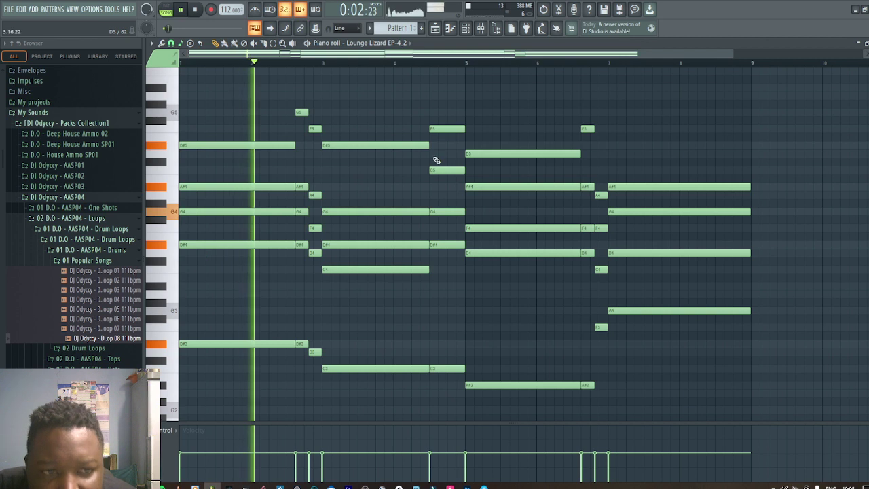
click(600, 171)
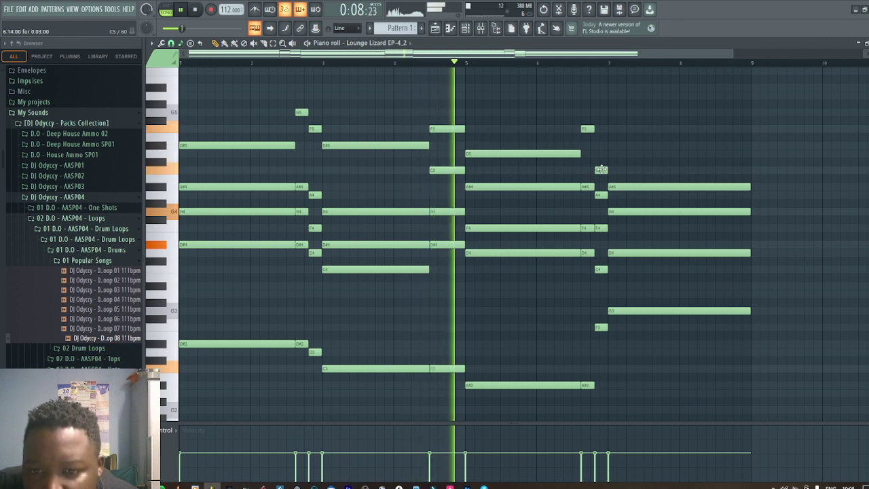
Try the 6:14:00 melody note at D#5 and G5, stop playback, and settle the note on F5
drag(602, 169, 602, 142)
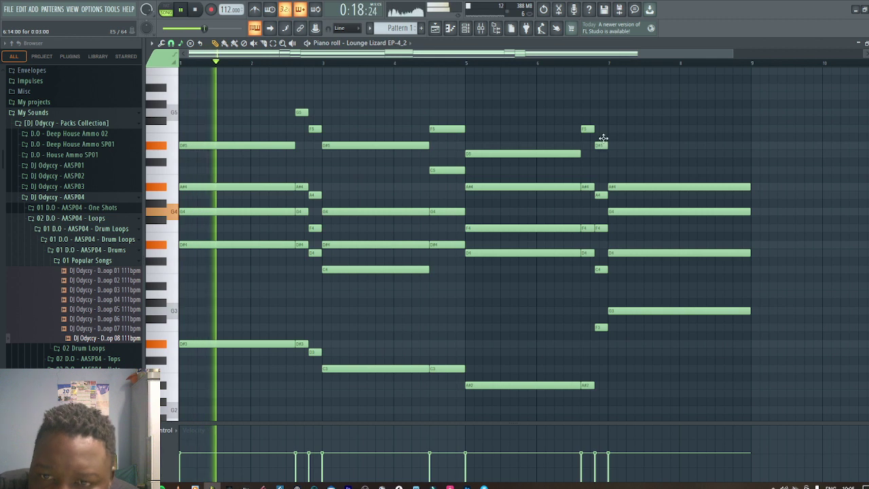
drag(600, 145, 600, 112)
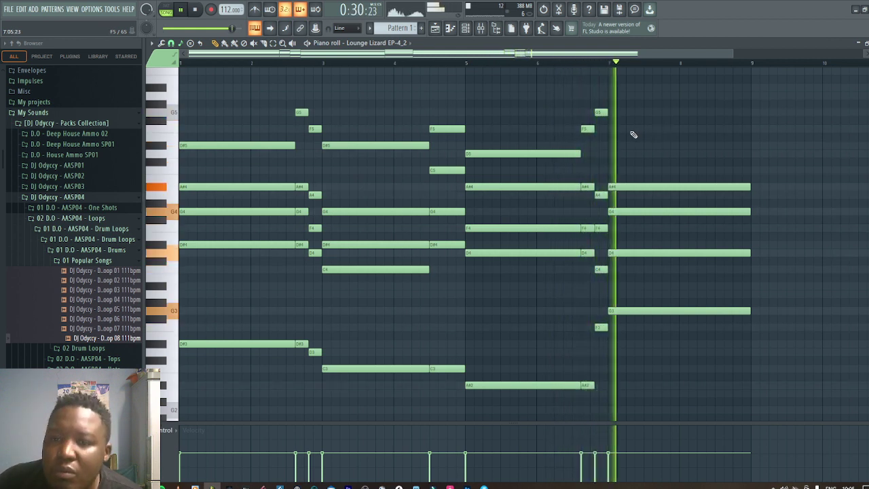
key(space)
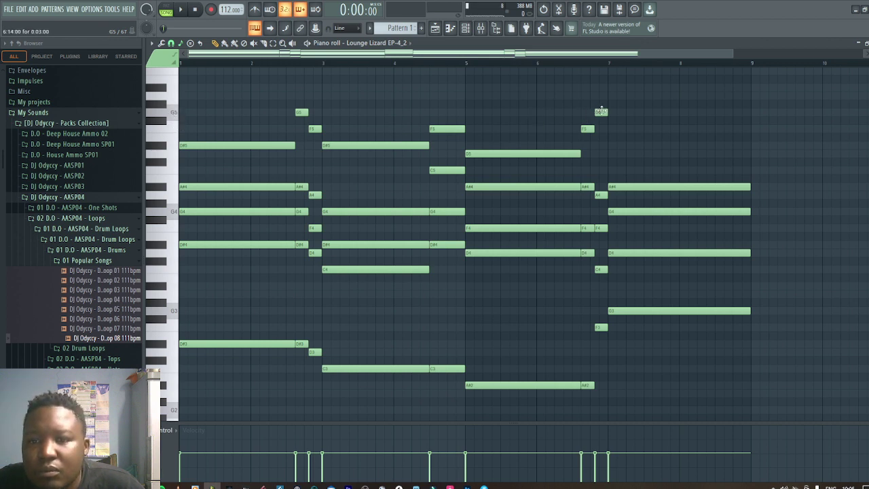
drag(601, 110, 600, 126)
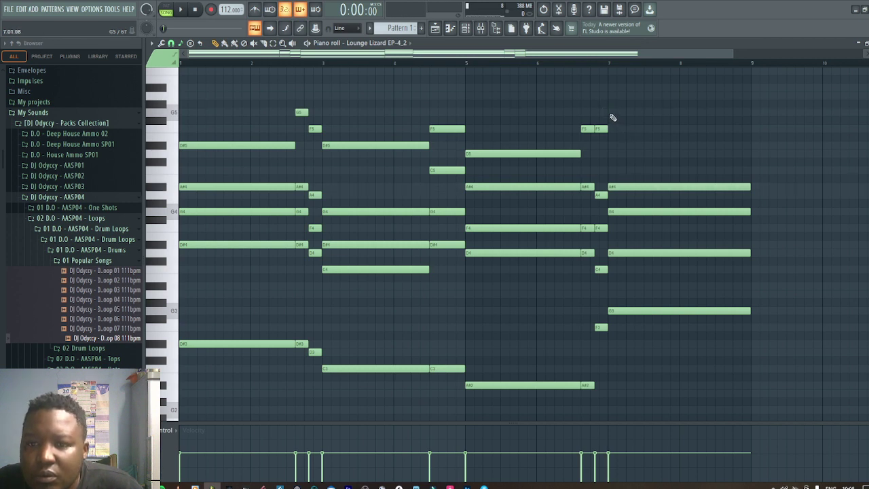
Add a two-bar G5 melody note at bar 7, replay the song from the start, and close the piano roll
drag(610, 112, 721, 116)
key(space)
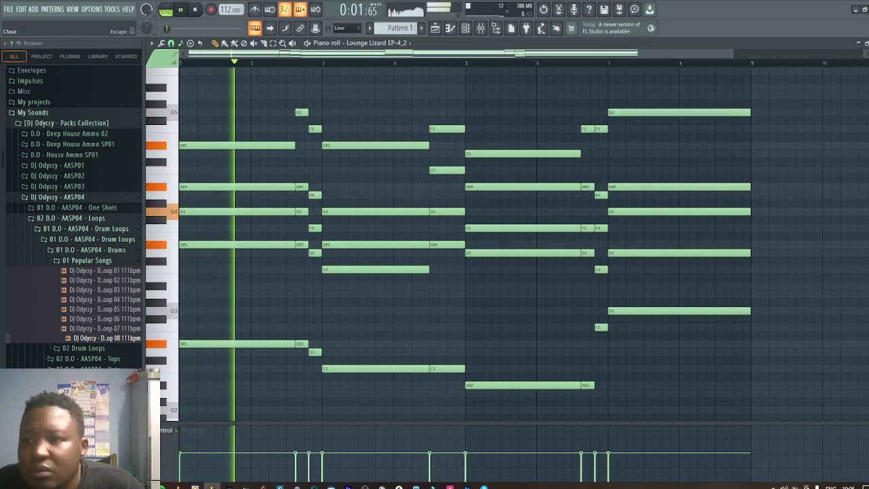
click(865, 42)
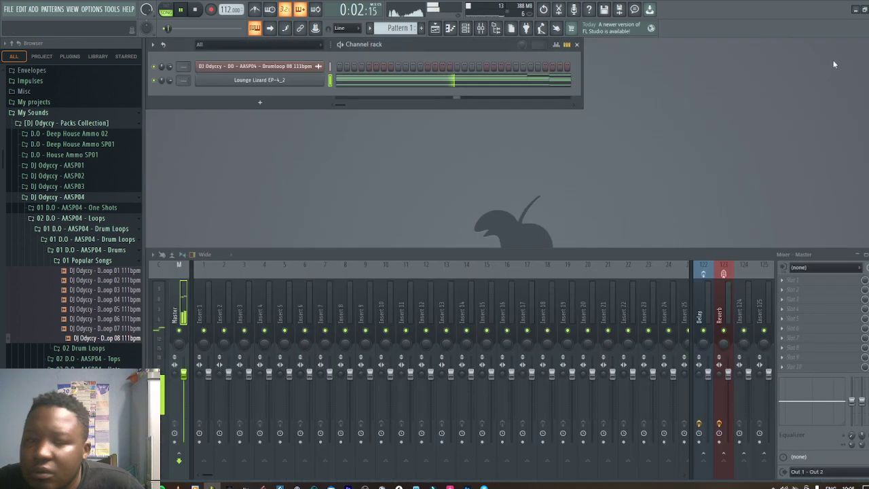
Add a Kontakt 5 channel and load Cello Ensemble from the VSL Strings folder of the Kontakt Factory Library
click(260, 102)
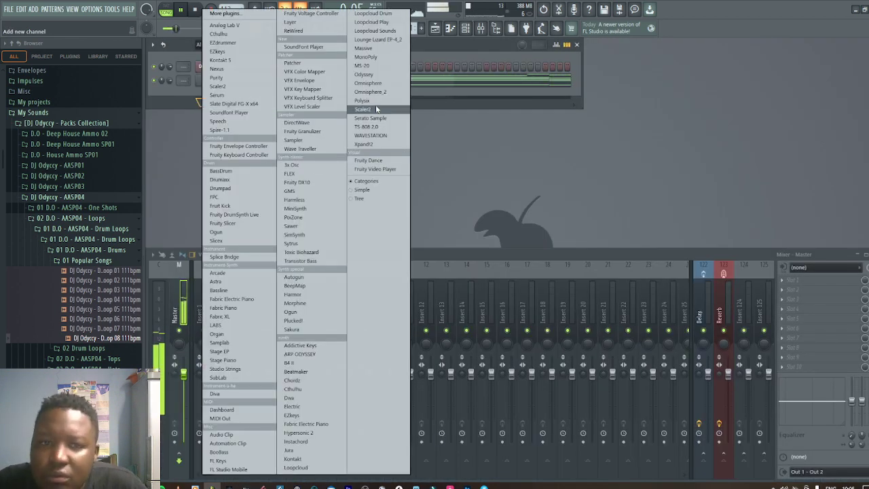
click(229, 61)
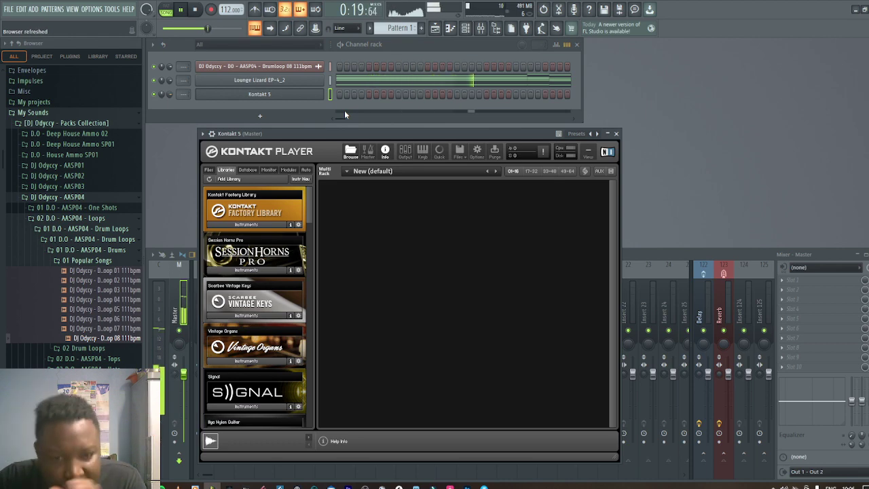
click(248, 224)
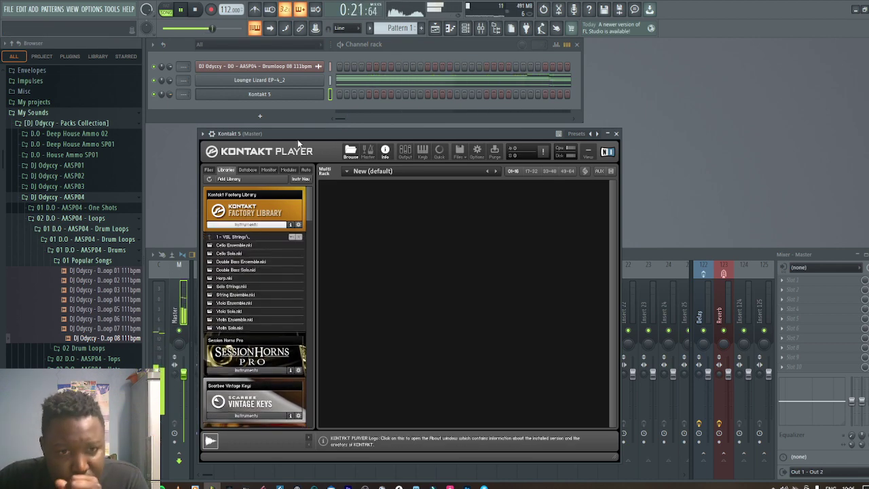
drag(299, 134, 330, 65)
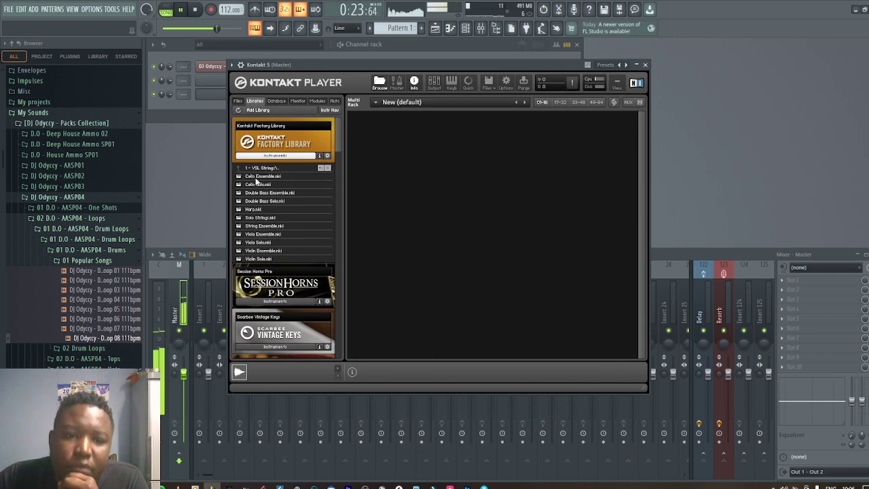
double_click(259, 176)
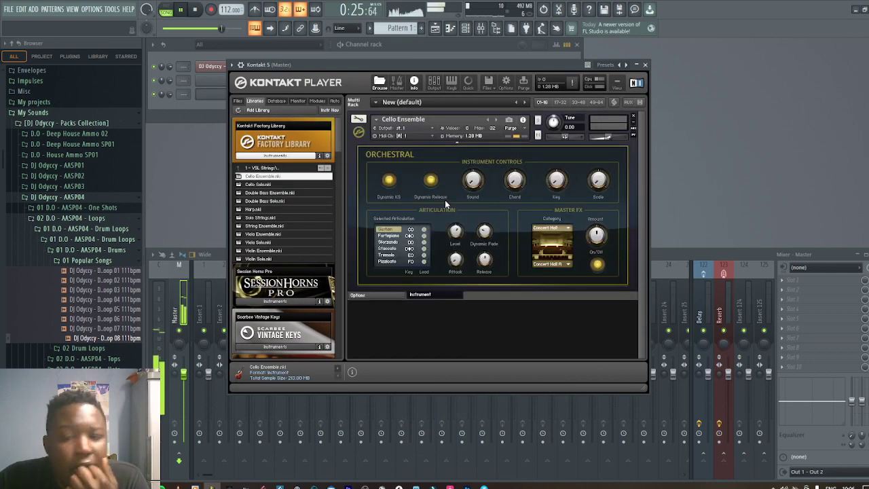
drag(511, 66, 492, 118)
Copy the Lounge Lizard notes to the Kontakt 5 channel, set its volume to 29%, and close its plugin window
click(330, 81)
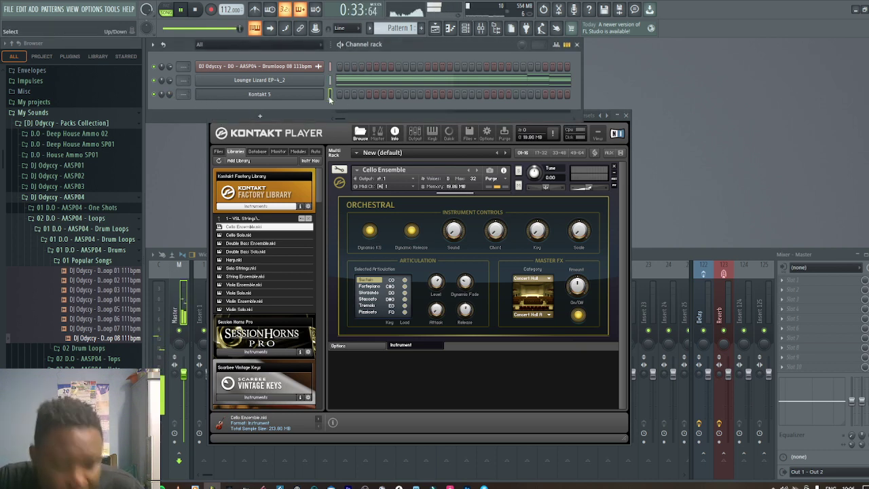
key(ctrl+v)
drag(169, 95, 169, 133)
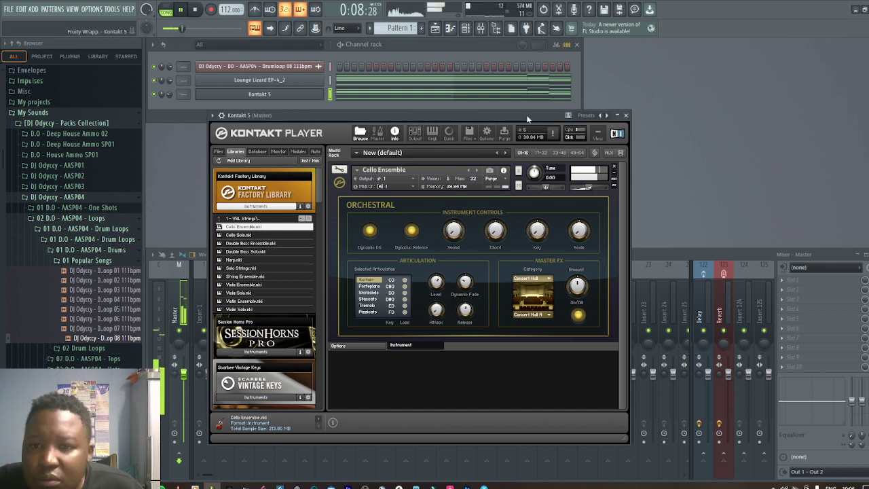
drag(526, 114, 550, 122)
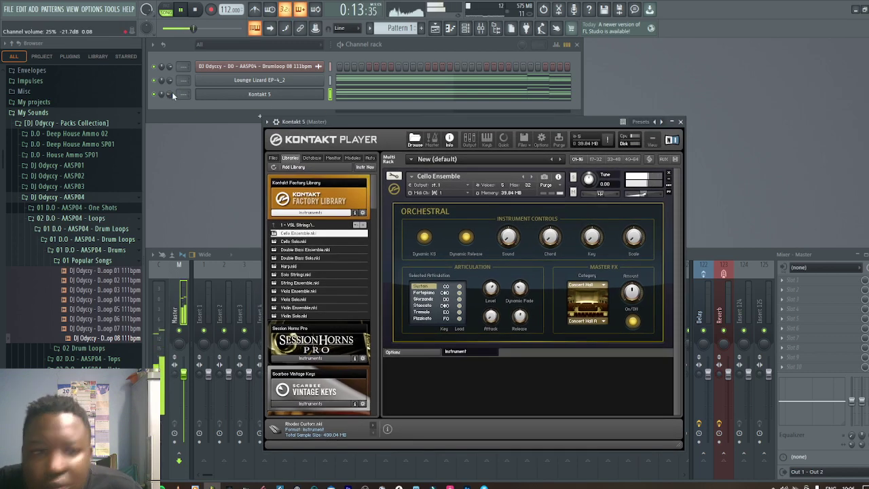
click(681, 122)
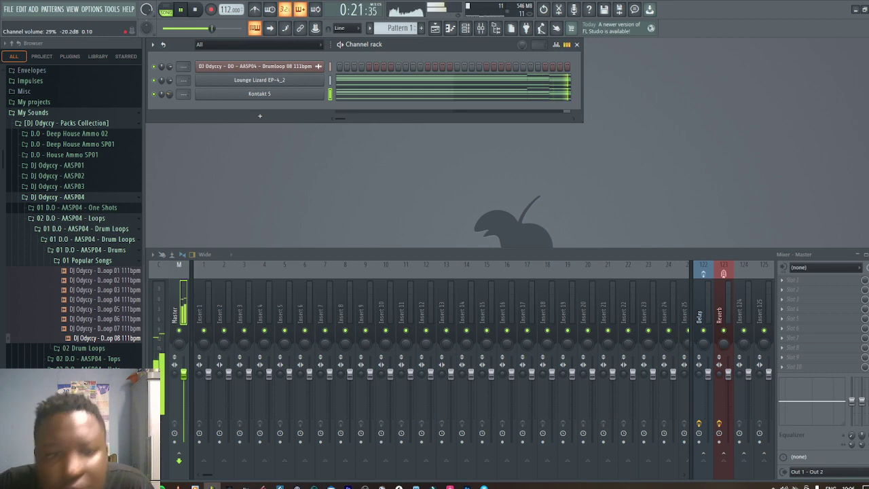
Add a Purity channel and load the Sonar preset from its Slow Synth category
click(260, 117)
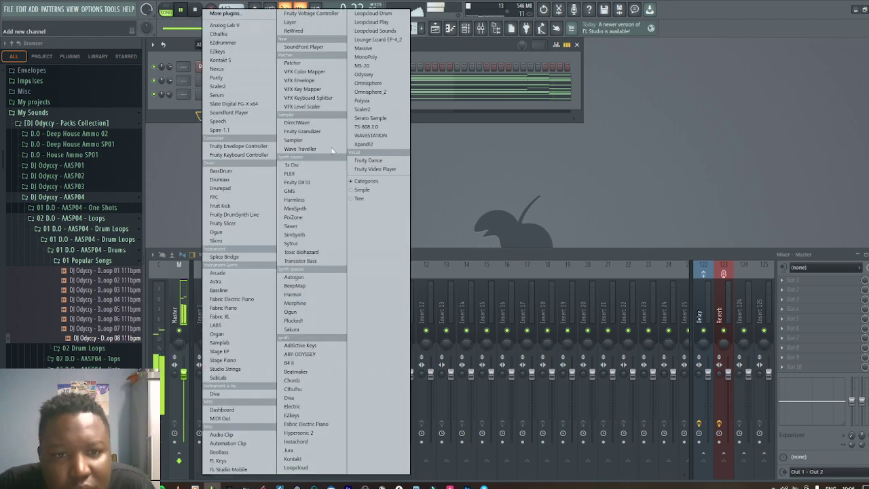
click(217, 78)
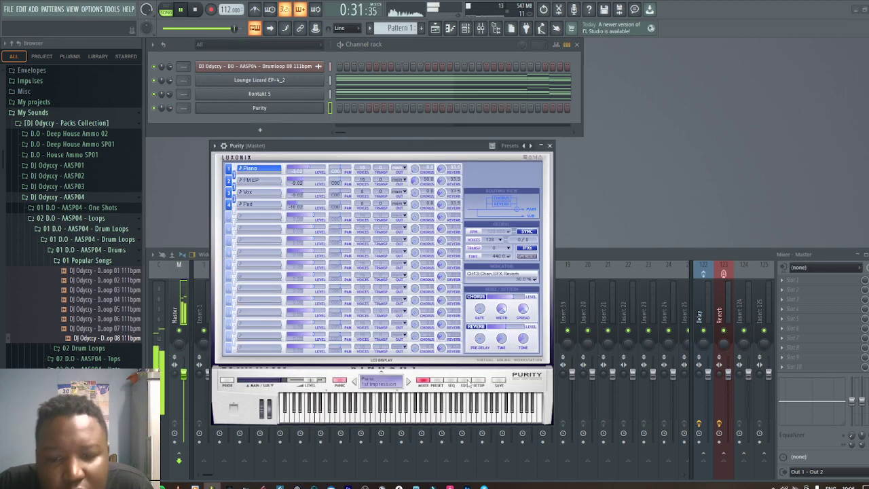
click(437, 383)
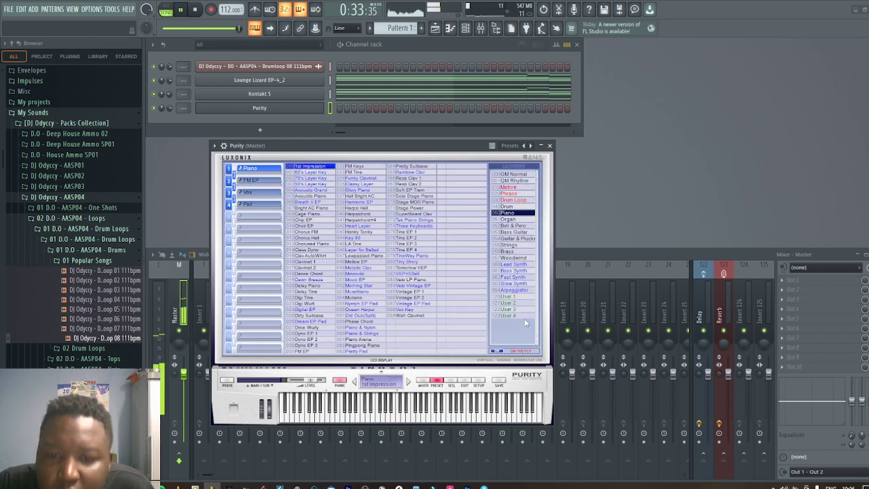
click(515, 283)
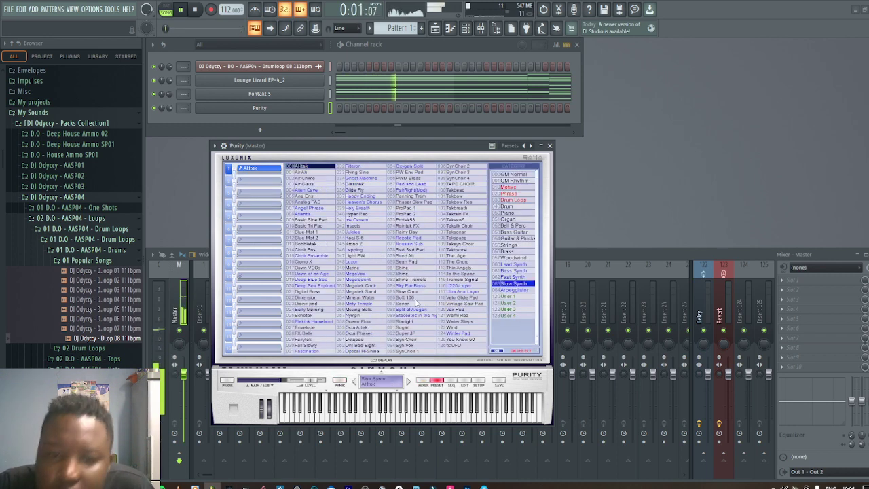
click(404, 303)
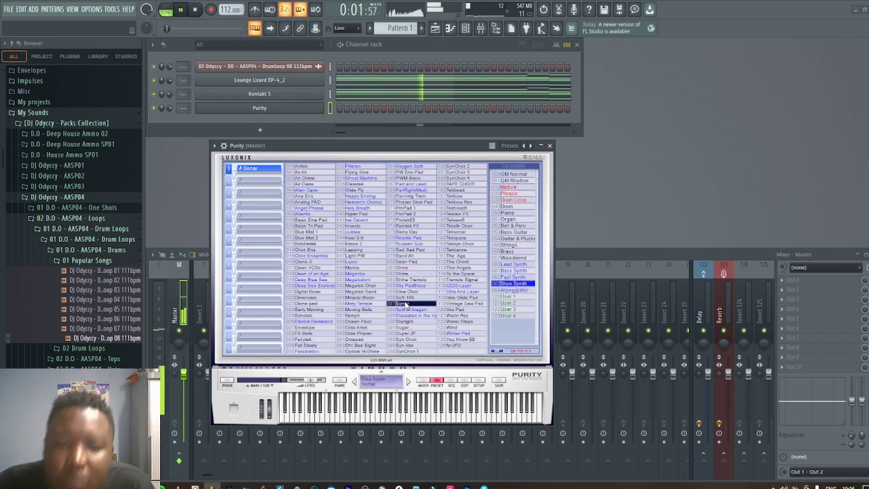
click(550, 147)
Write a four-bar G4 note at bar 1 of the Purity piano roll and duplicate it to bar 5
click(440, 31)
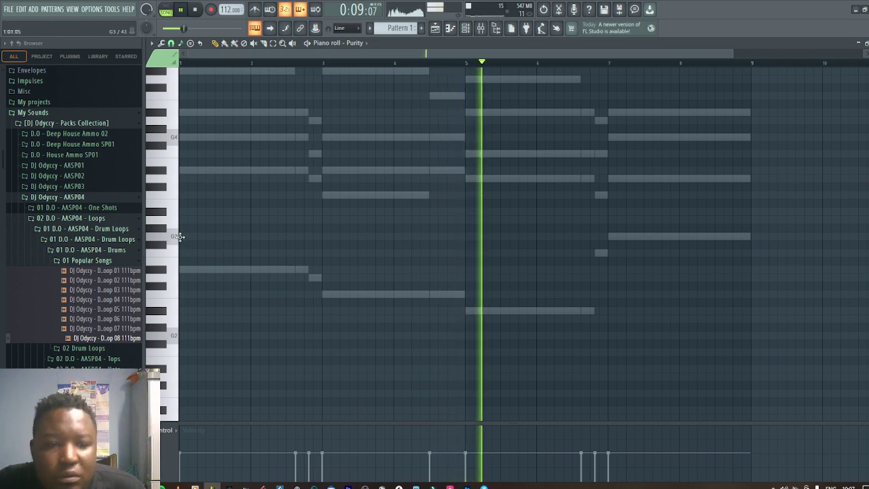
click(184, 236)
drag(298, 235, 465, 138)
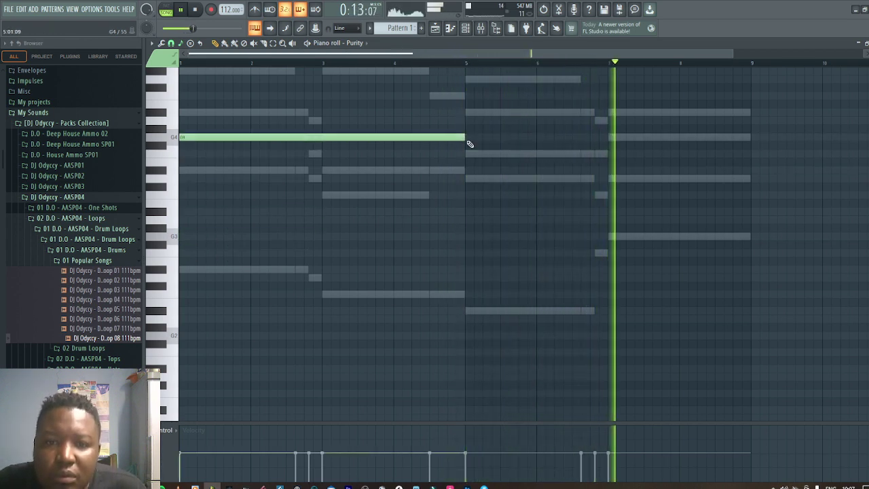
key(ctrl+b)
key(ctrl+d)
scroll(463, 210, up, 5)
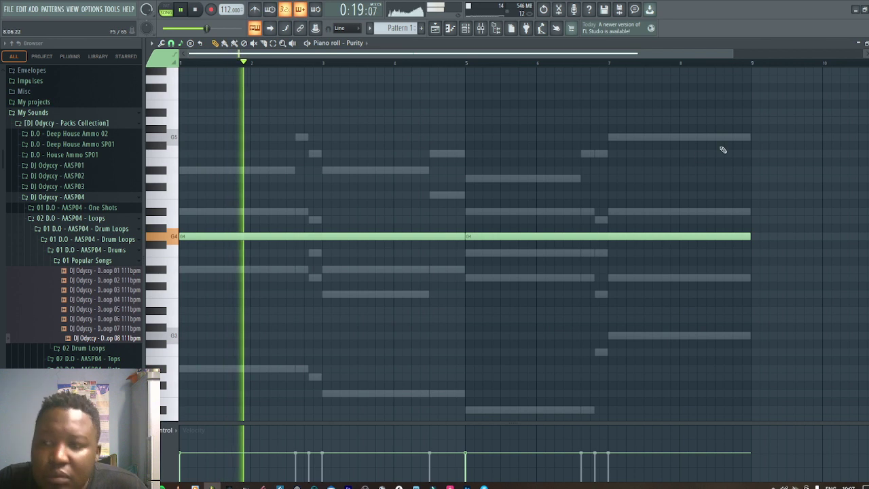
key(Escape)
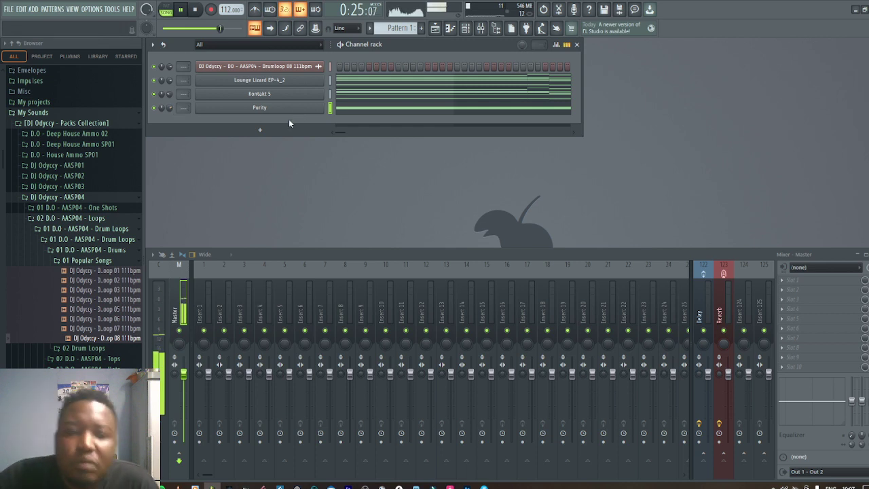
Collapse the AASP04 Popular Songs and Drum Loops folders and open Shaker Loops inside the percussion loops folder
click(89, 260)
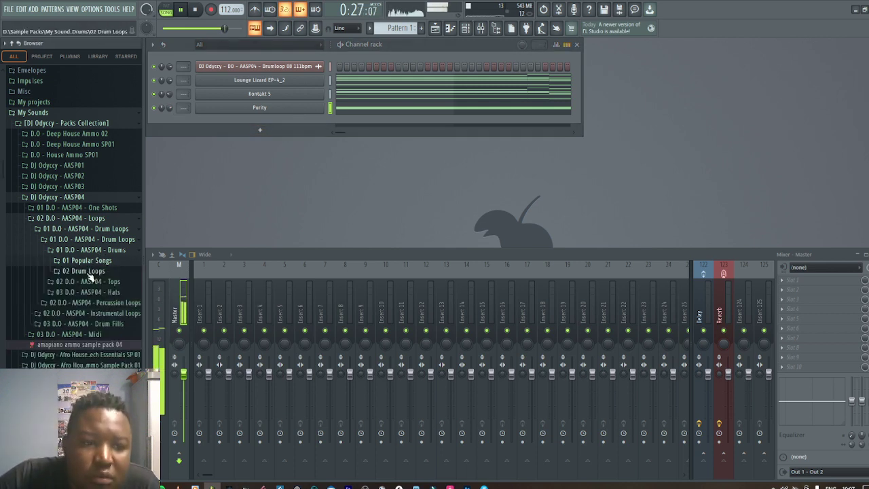
click(73, 244)
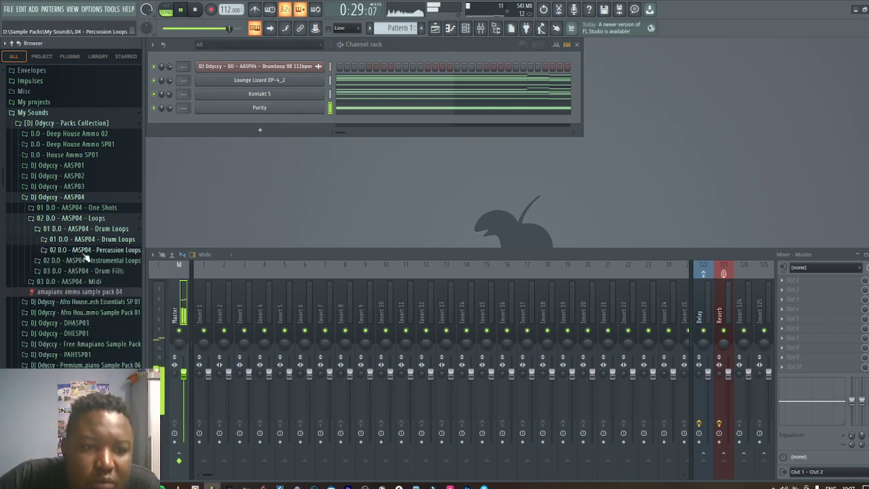
click(106, 251)
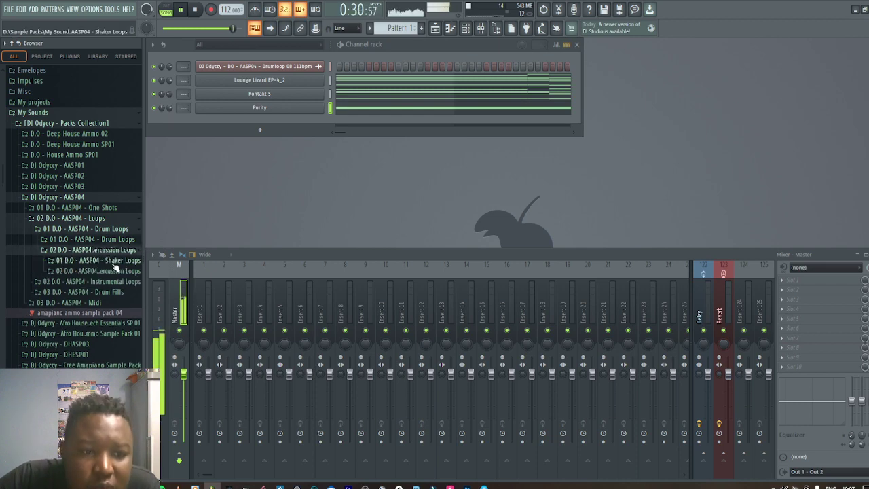
click(112, 262)
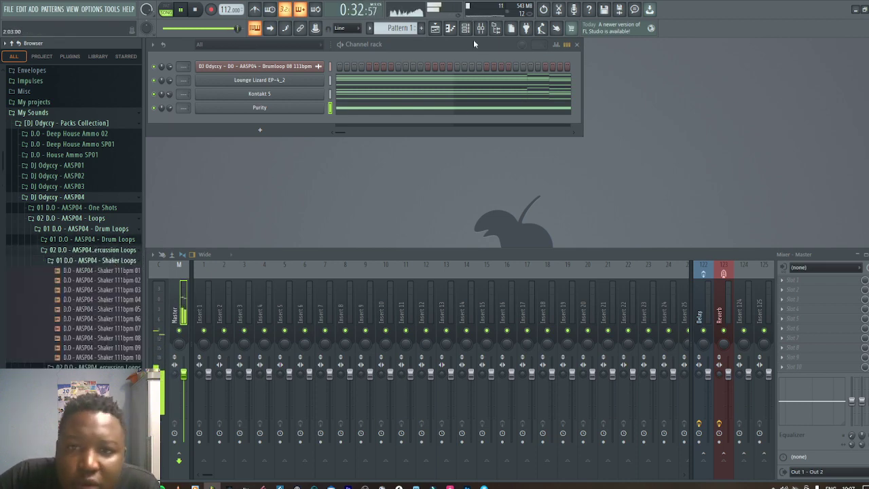
Audition shakers 02 and 03, and place AASP04 Shaker 111bpm 03 on playlist Track 2 at bars 1 and 9
click(435, 29)
click(114, 279)
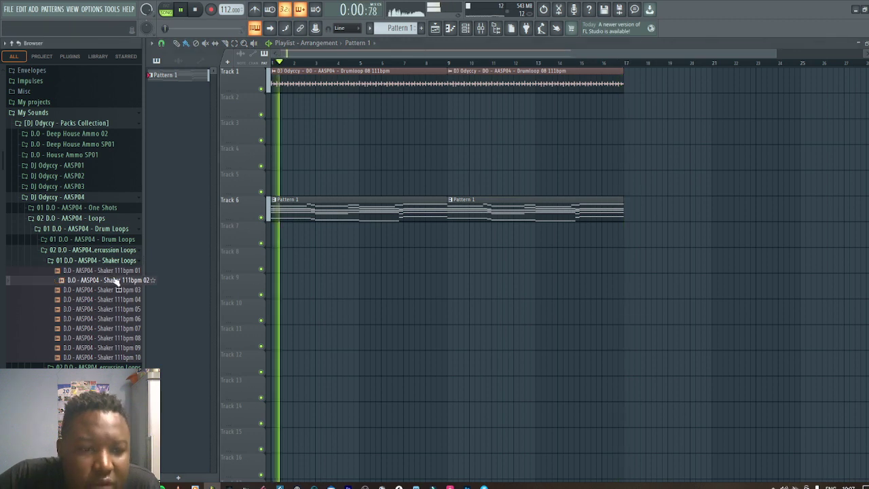
click(120, 289)
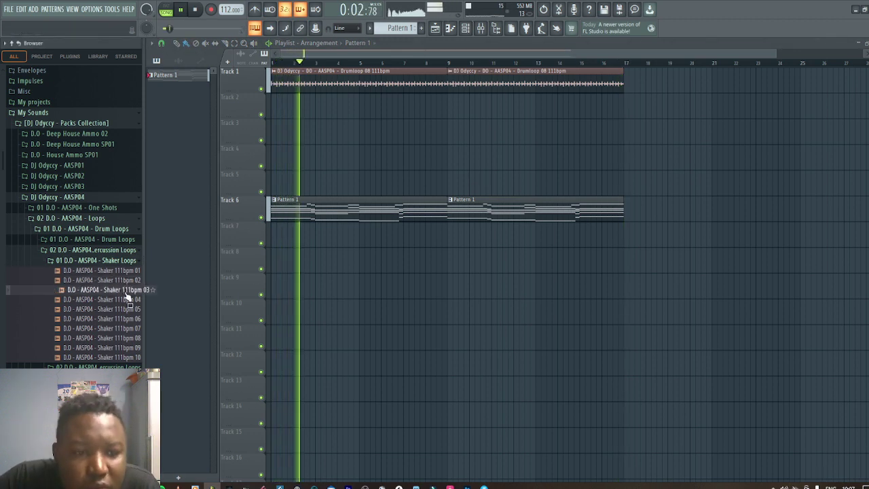
drag(126, 295, 278, 108)
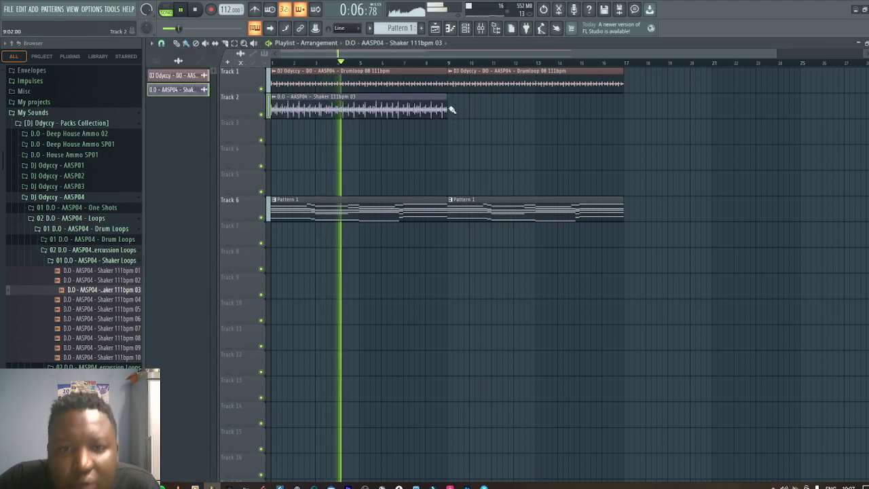
double_click(453, 110)
Set the shaker clip's channel volume to 42% and close its settings
drag(412, 172, 411, 194)
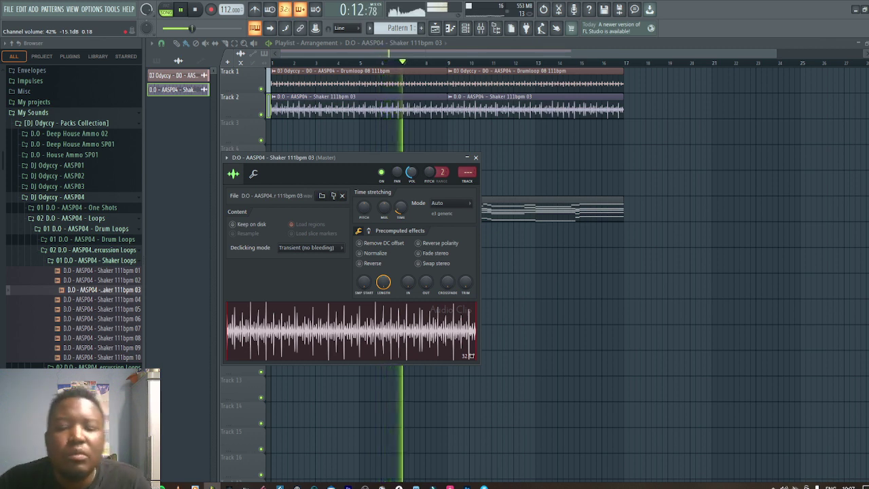
drag(411, 172, 412, 171)
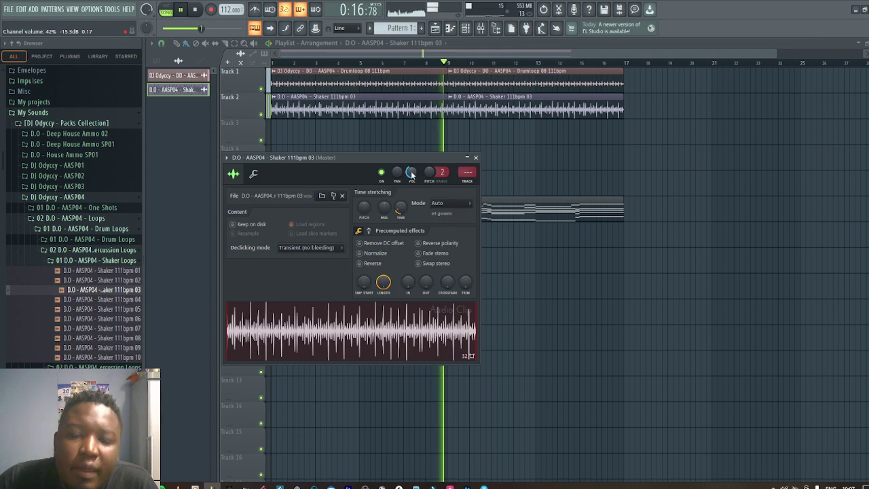
click(475, 157)
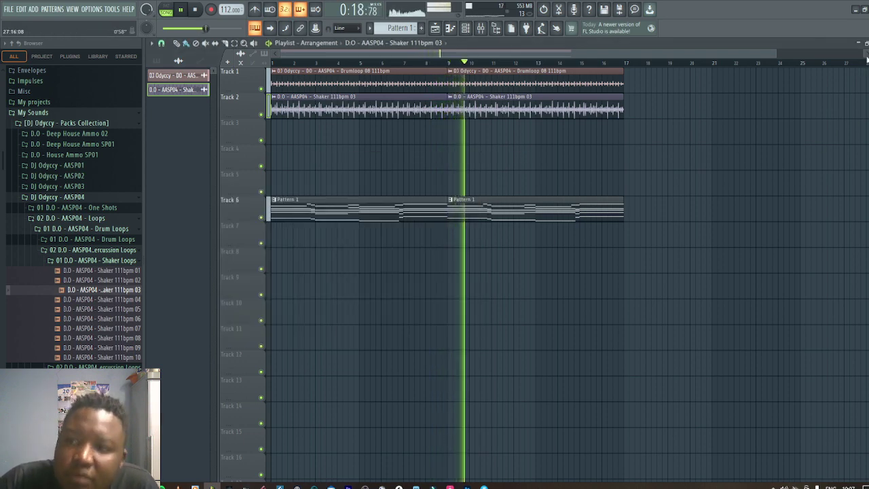
Show all channels in the channel rack and move the AASP04 Shaker 111bpm 03 channel up directly below the drum loop channel
key(F5)
click(257, 45)
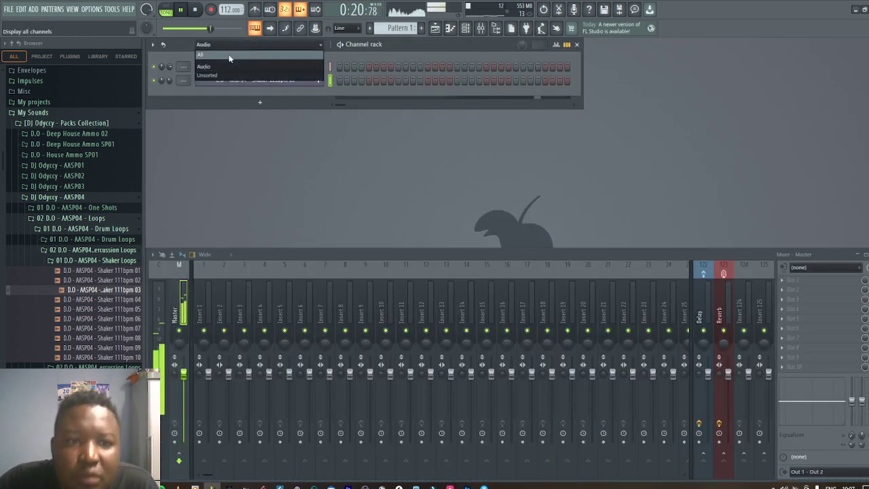
click(229, 61)
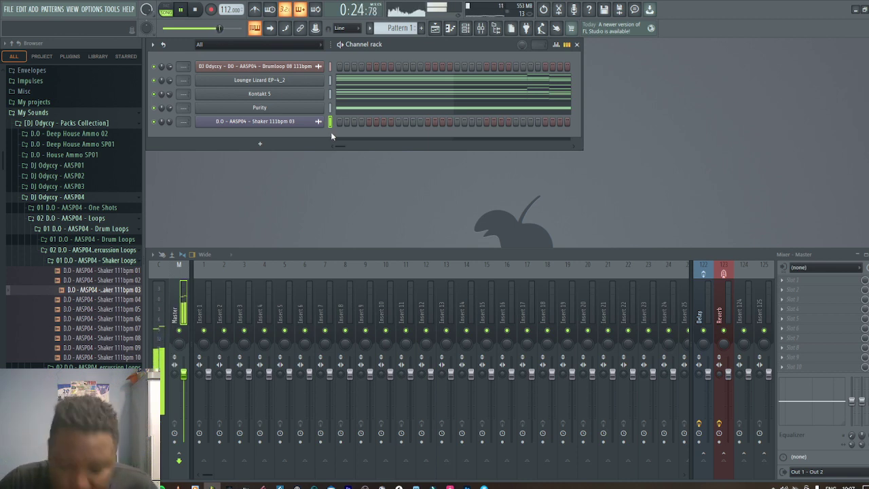
key(alt+Up)
key(alt+Up)
key(alt+Up)
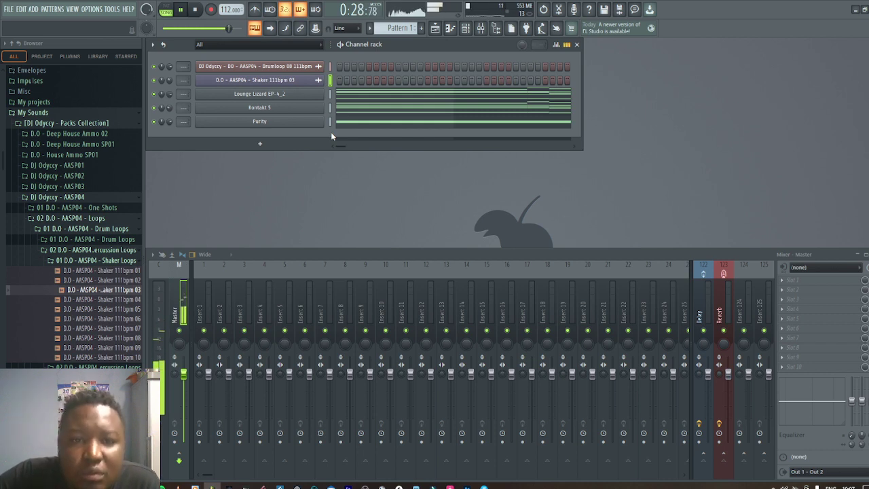
Rename the Lounge Lizard EP-4_2 channel as E.Piano
shift+click(275, 95)
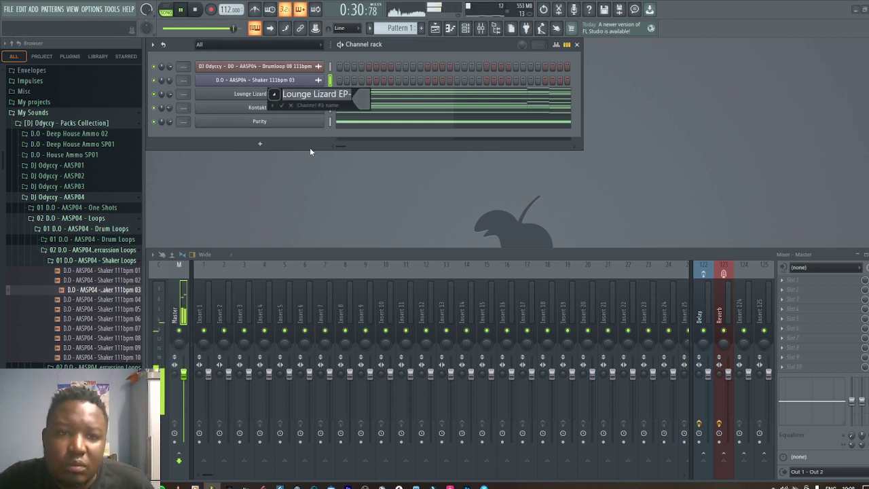
text(E)
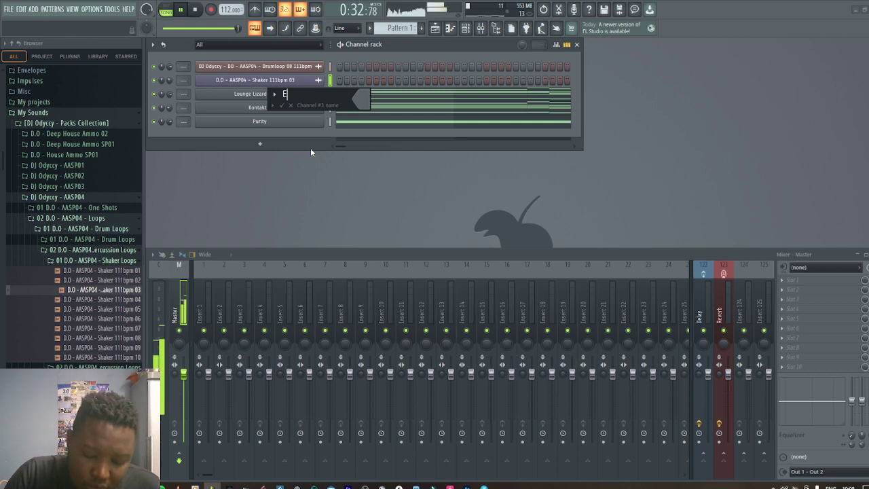
text(.Pi)
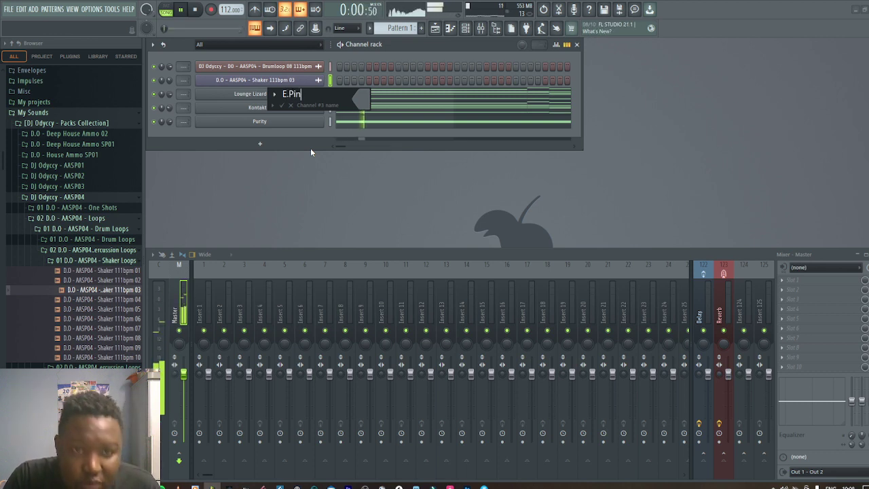
text(ano)
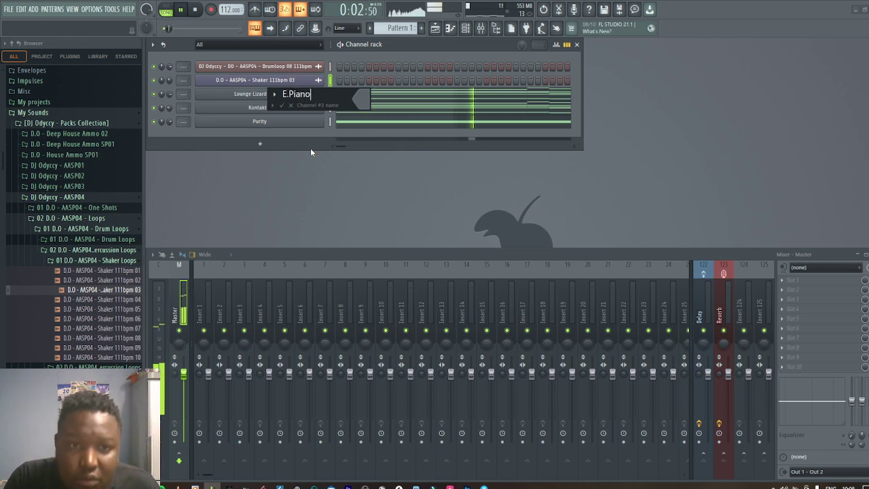
key(Return)
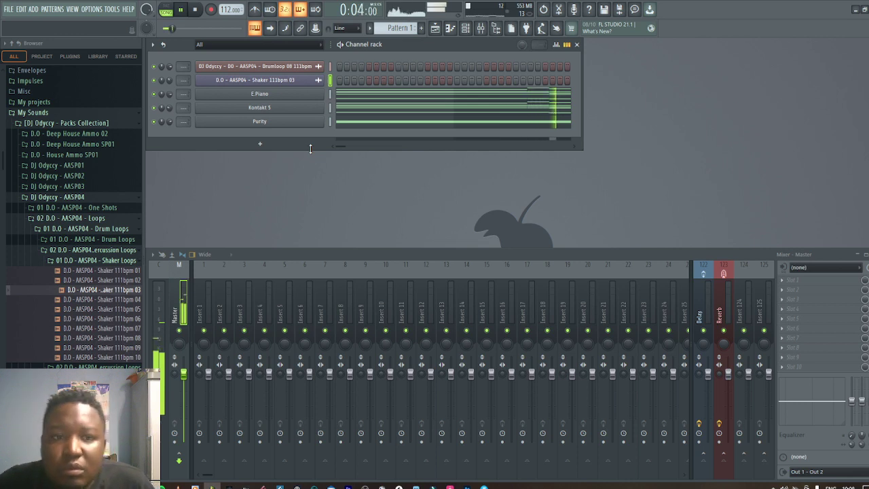
Rename the Kontakt 5 channel as Strings
shift+click(289, 108)
text(St)
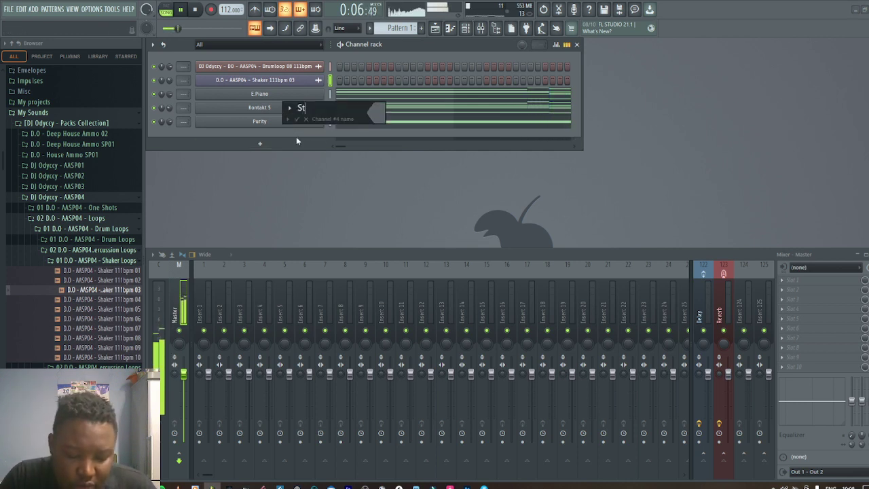
text(rings)
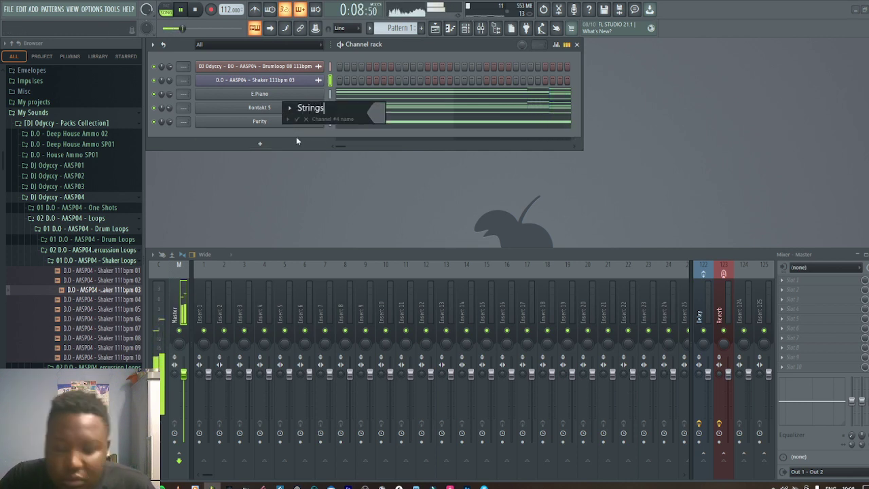
key(Return)
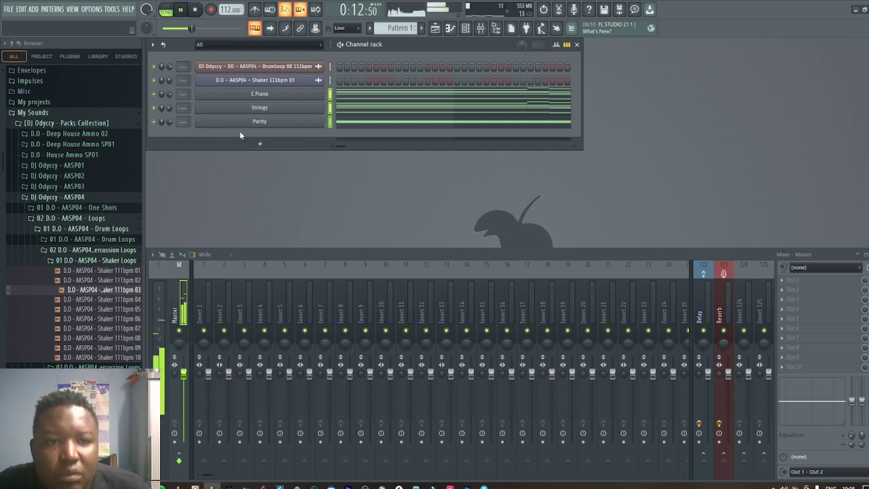
Apply the Pad naming preset to the Purity channel
click(275, 124)
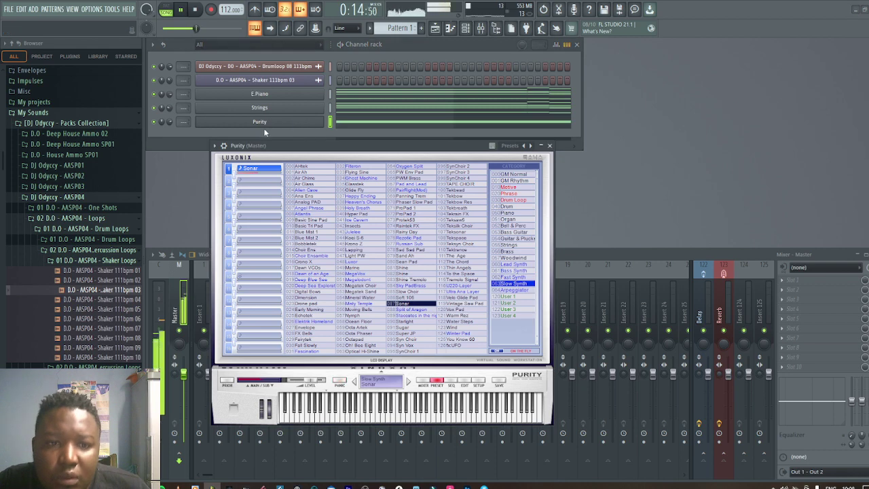
click(298, 127)
shift+click(281, 127)
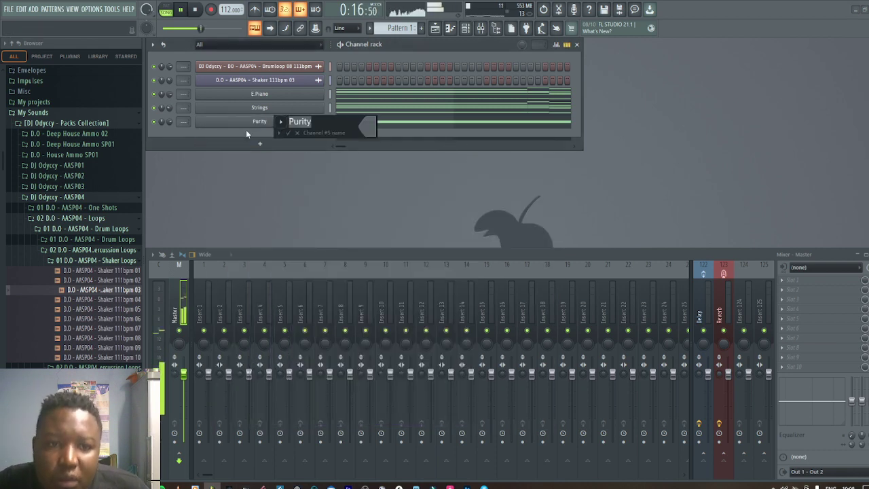
click(277, 133)
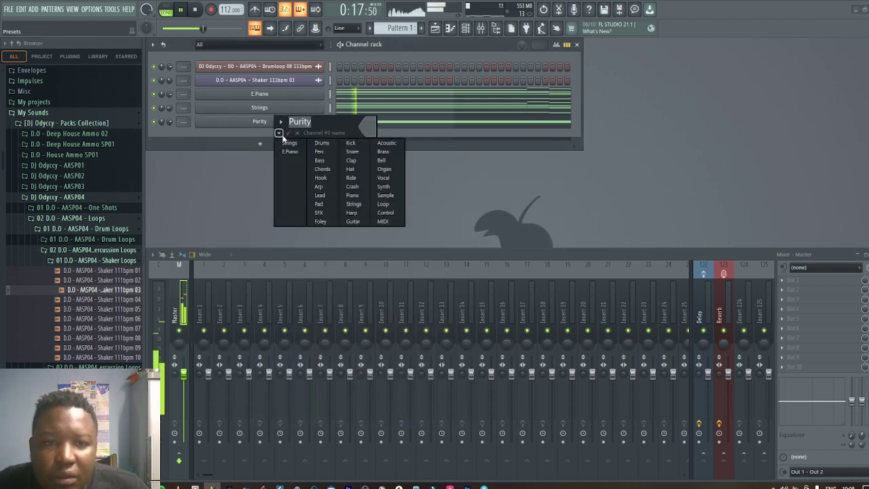
click(320, 205)
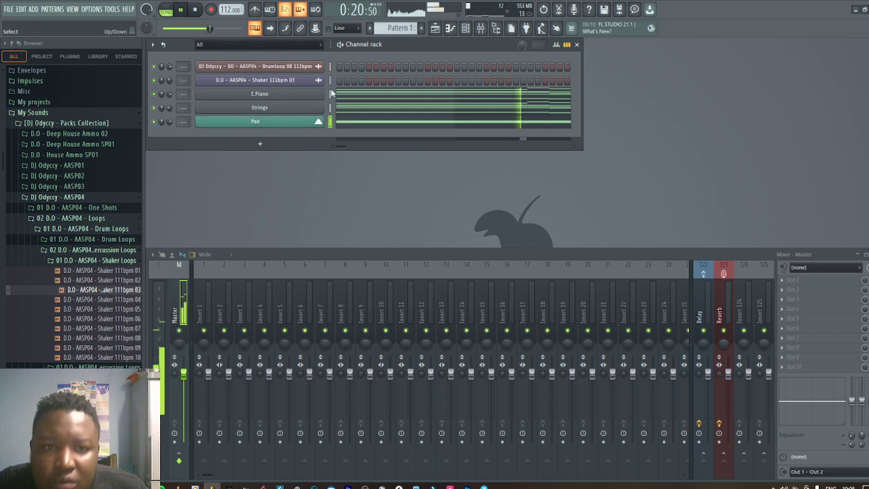
Color the selected E.Piano and Strings channels purple and green
click(161, 45)
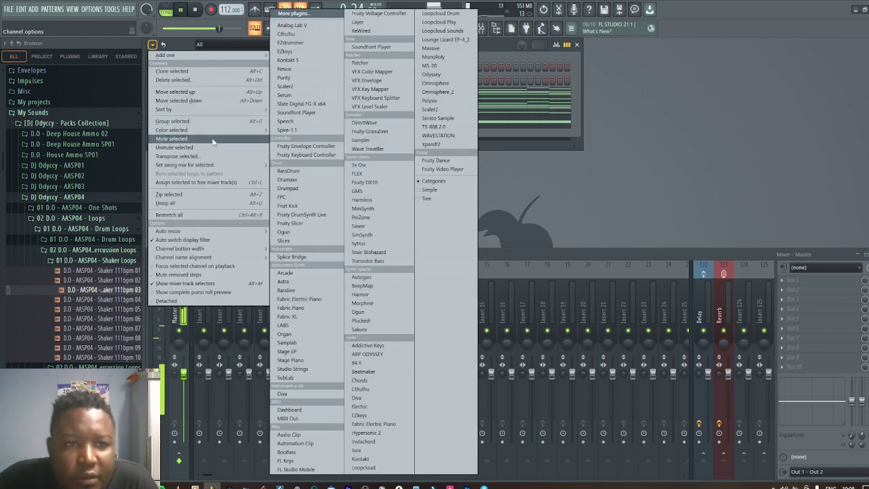
mouse_move(253, 130)
click(293, 138)
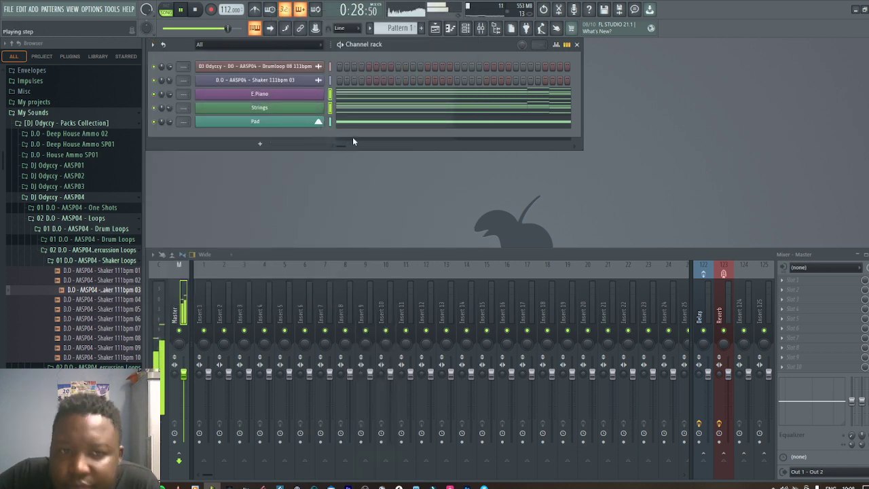
Open the AASP04 Drum Fills folder, audition fill 07, and place Drum Fill 111bpm 08 on playlist Track 3 at bar 13
click(435, 29)
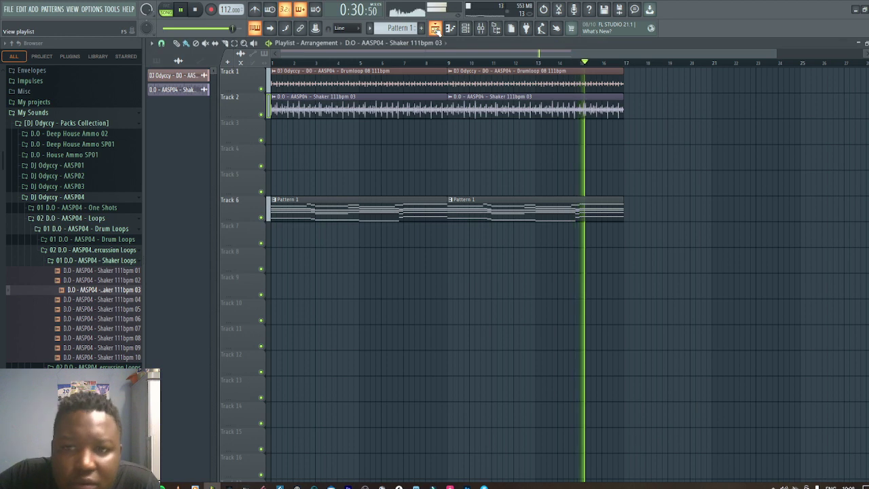
click(61, 230)
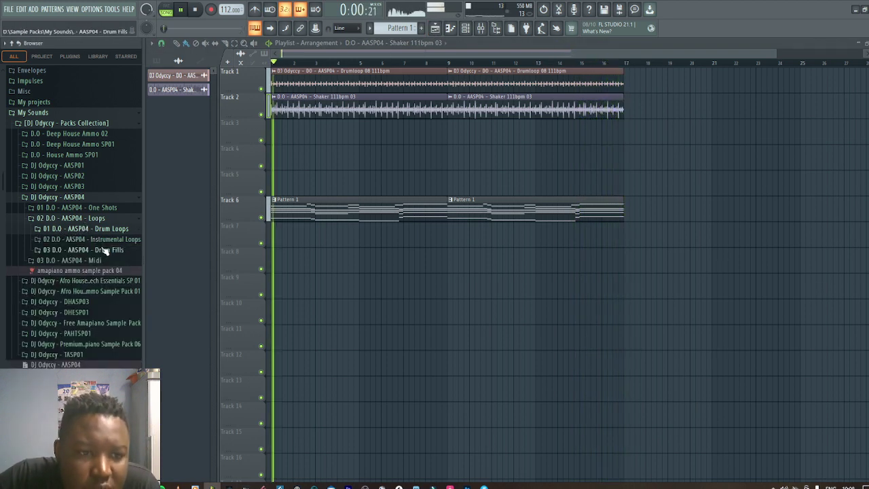
click(105, 250)
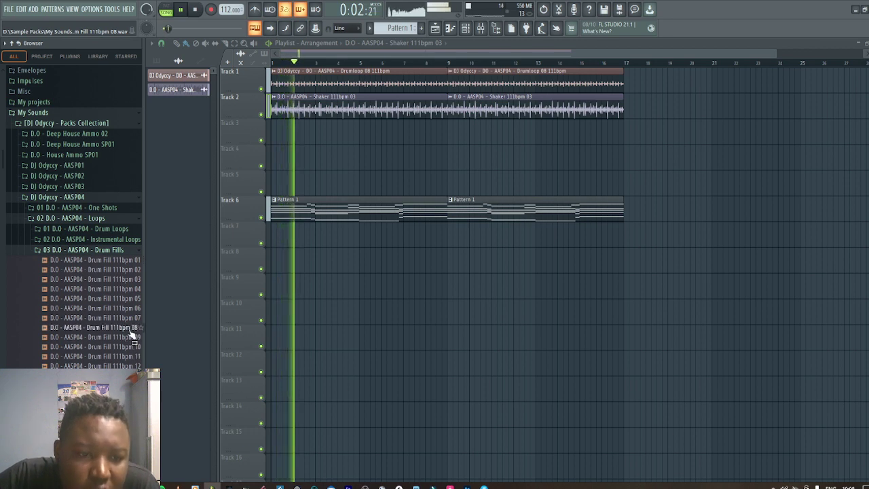
click(128, 319)
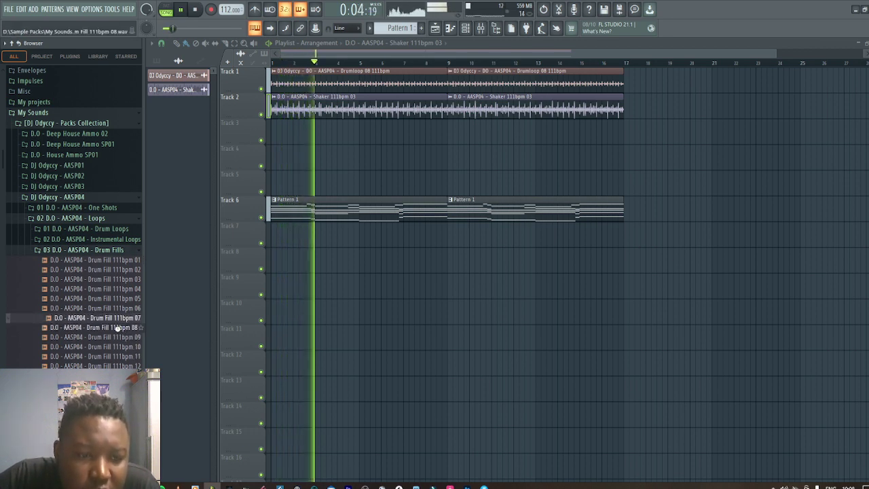
drag(116, 328, 538, 132)
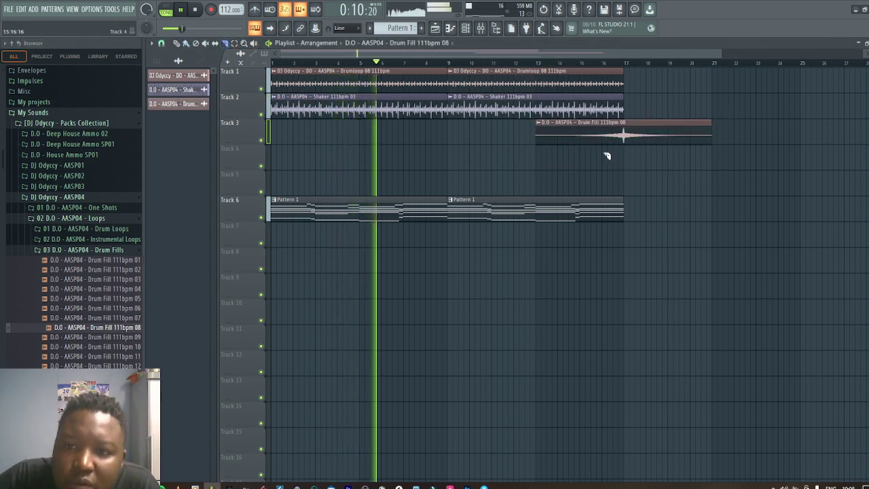
Slice the drum fill clip at bar 17 and move its tail to bar 1, with its channel volume set to 54%
mouse_move(625, 151)
mouse_down()
mouse_move(621, 124)
mouse_move(331, 131)
mouse_up()
click(190, 45)
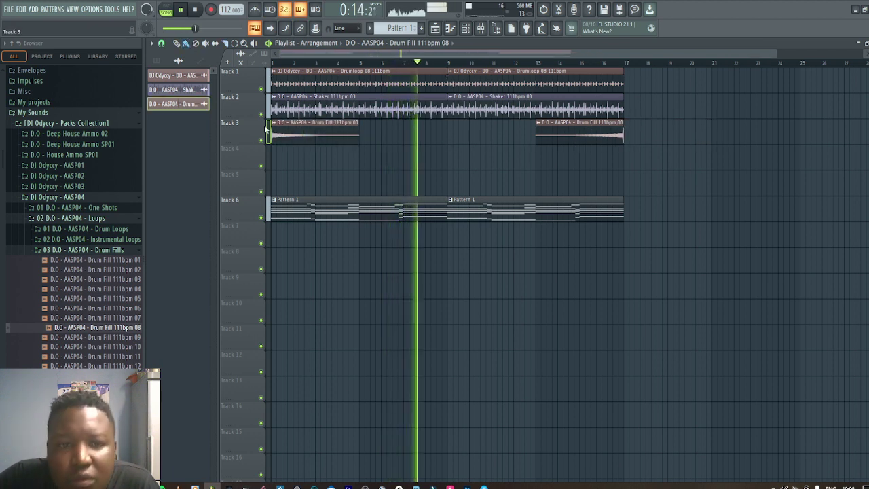
double_click(332, 130)
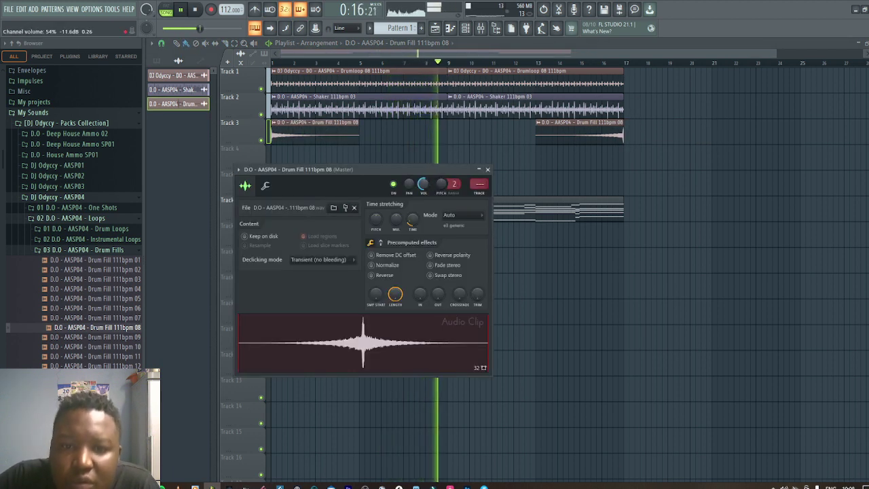
click(487, 169)
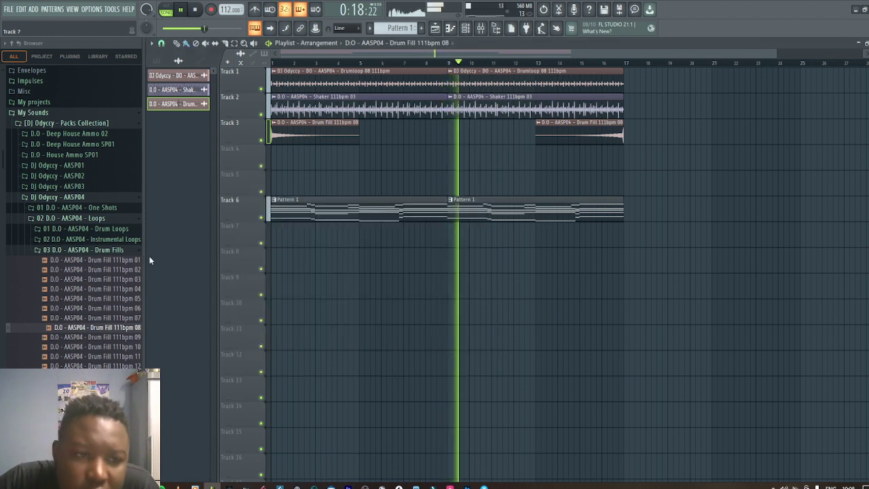
Collapse the AASP04 Drum Fills and Loops folders and open the instrument perc samples folder inside the one-shot drum percussions
click(117, 250)
click(95, 218)
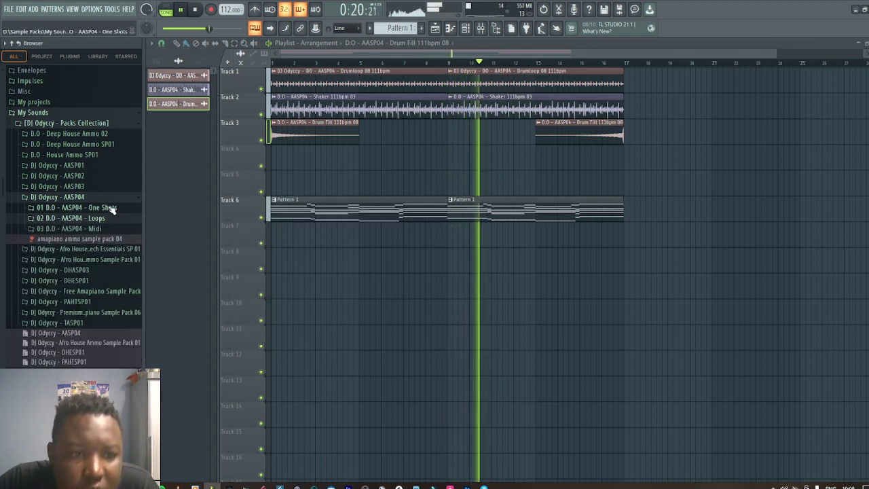
click(109, 207)
click(97, 218)
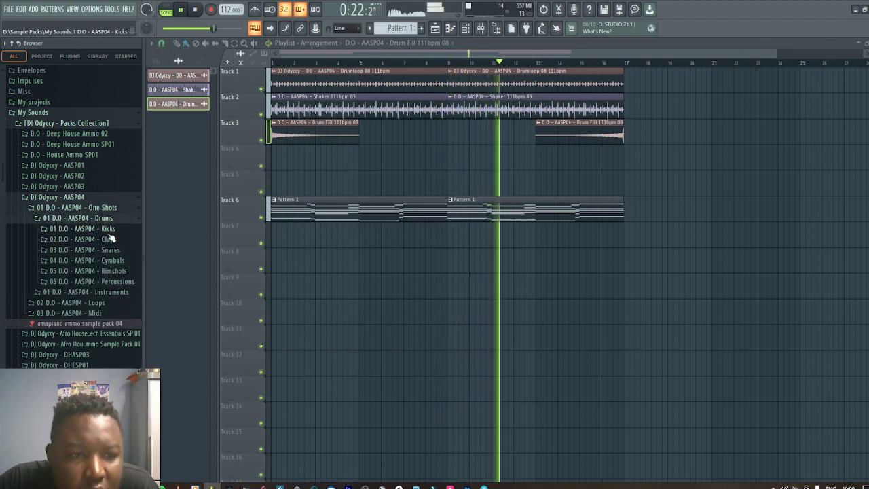
click(117, 281)
click(124, 292)
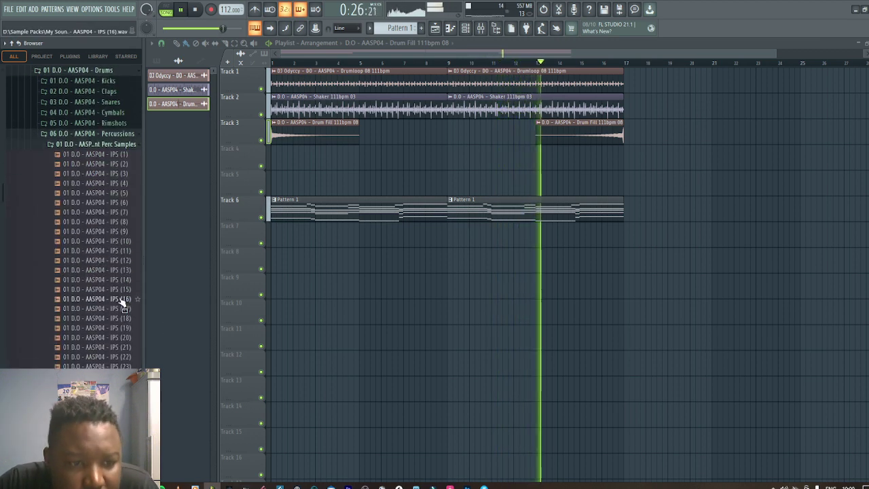
Audition percussion samples IPS (15) to (21) and place AASP04 IPS (20) on playlist Track 4 at bars 1 and 9
click(126, 291)
click(125, 300)
click(125, 310)
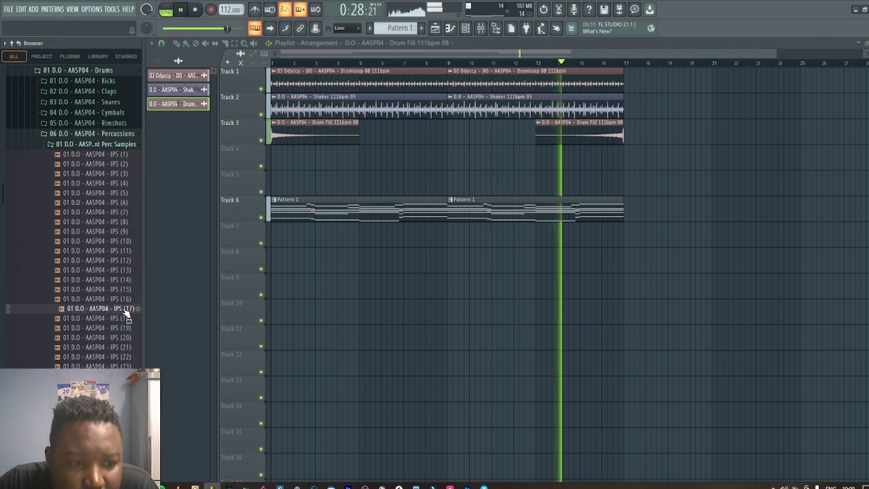
click(126, 318)
click(125, 329)
click(125, 338)
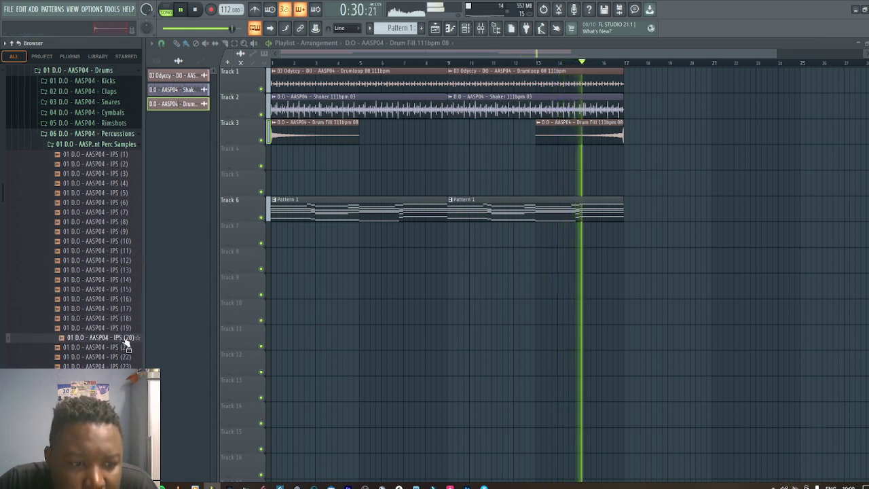
click(125, 348)
drag(123, 337, 276, 156)
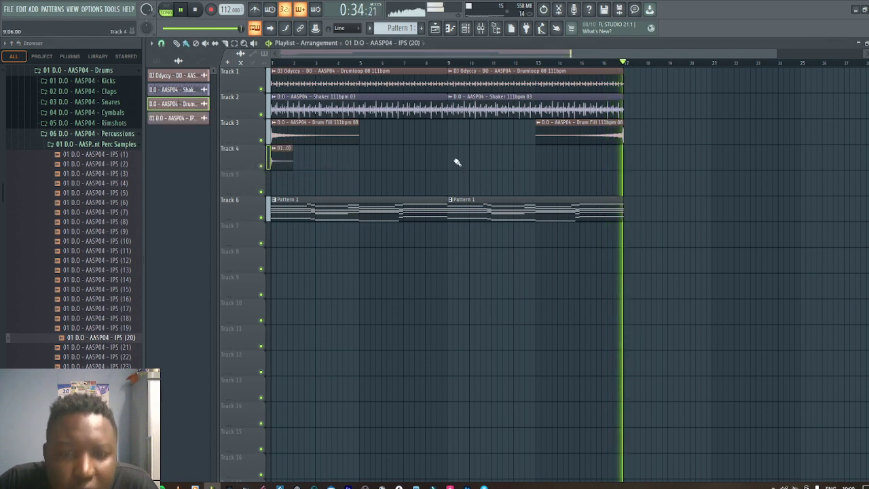
click(453, 159)
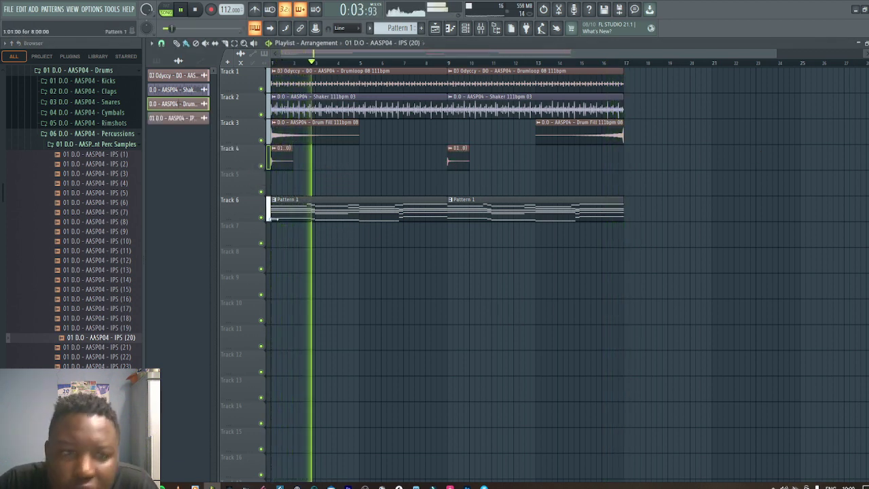
Show all channels in the channel rack and move Drum Fill 111bpm 08 and IPS (20) up, directly above E.Piano
click(316, 211)
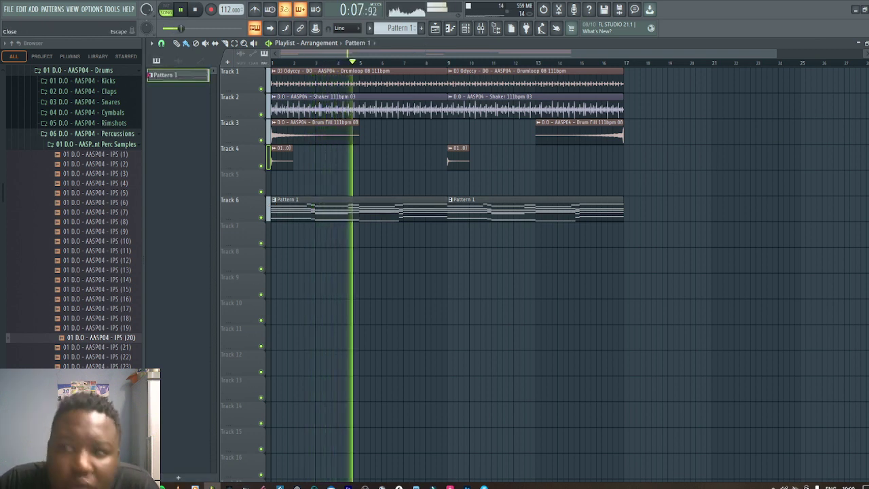
click(864, 43)
click(217, 44)
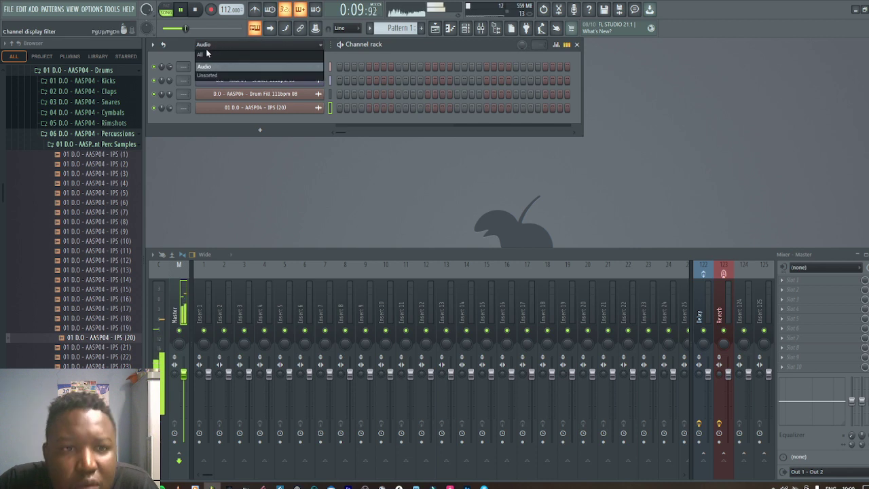
click(210, 54)
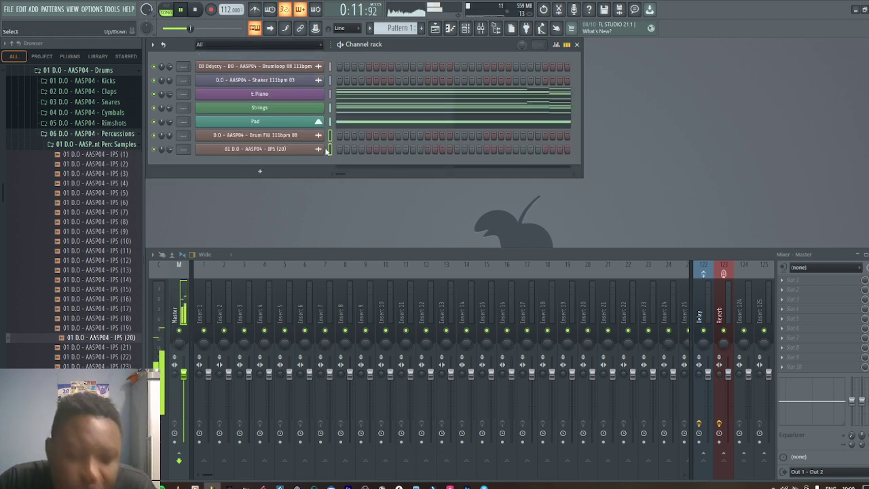
key(alt+Up)
key(alt+Up)
key(alt+Up)
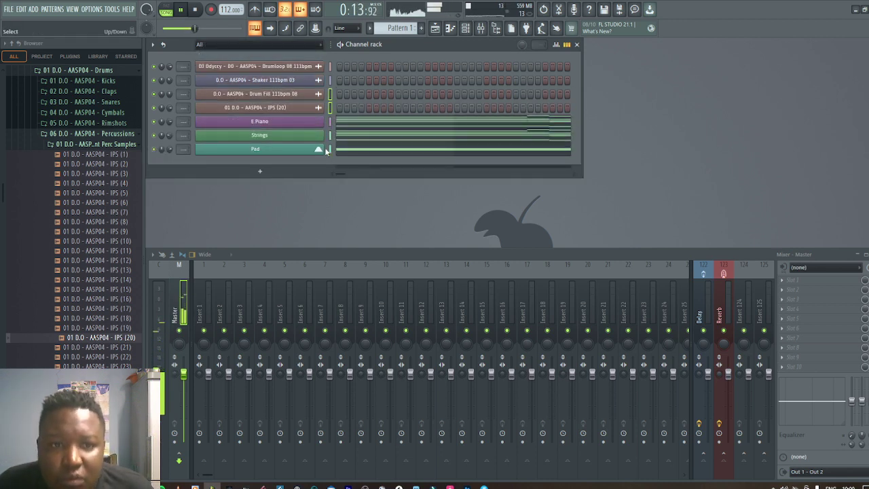
Add a Toxic Biohazard channel and load the BigHouse preset from its Leads bank
click(262, 173)
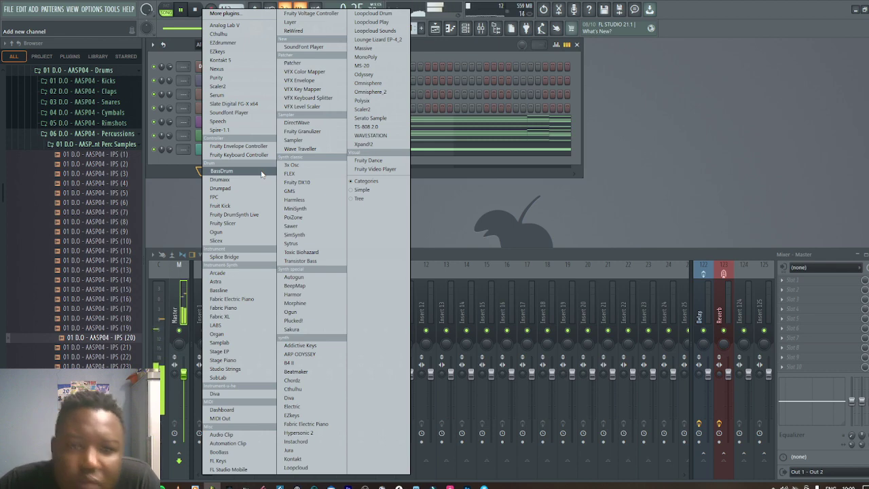
click(315, 252)
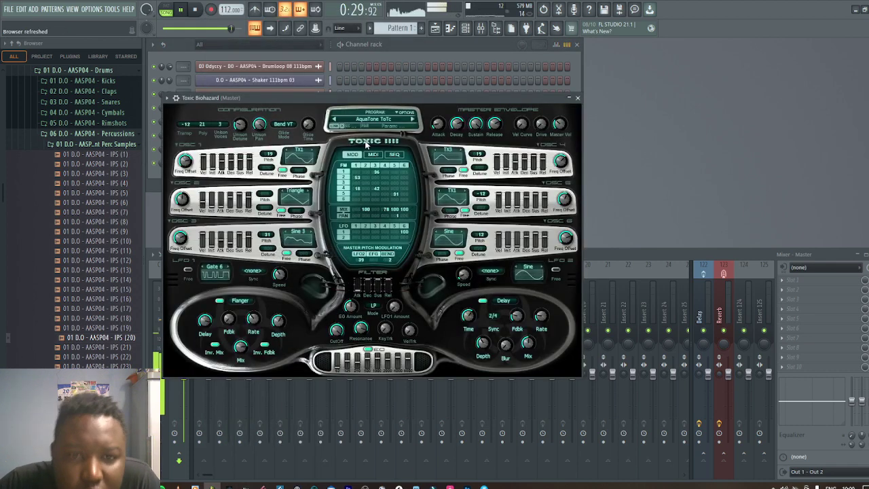
click(370, 118)
click(305, 246)
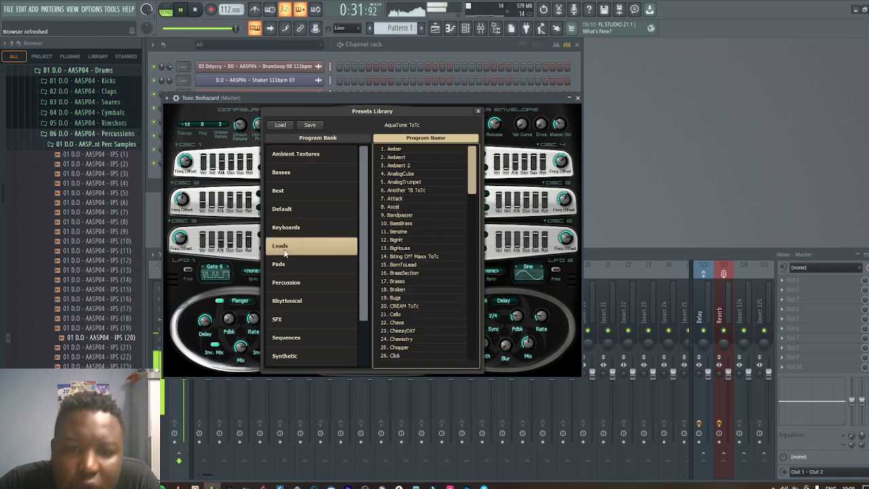
click(399, 248)
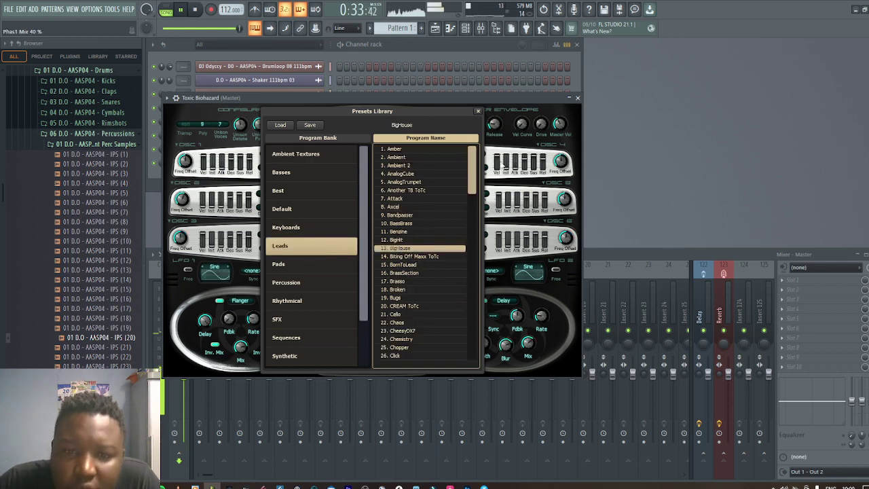
click(477, 111)
click(577, 98)
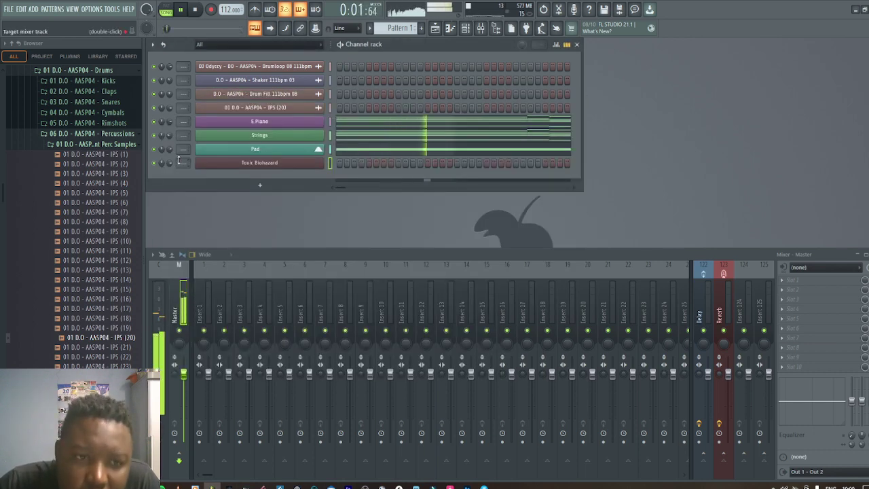
Place two short G5 notes for Toxic Biohazard in bar 1 of Pattern 1, at steps 7 and 15
click(450, 28)
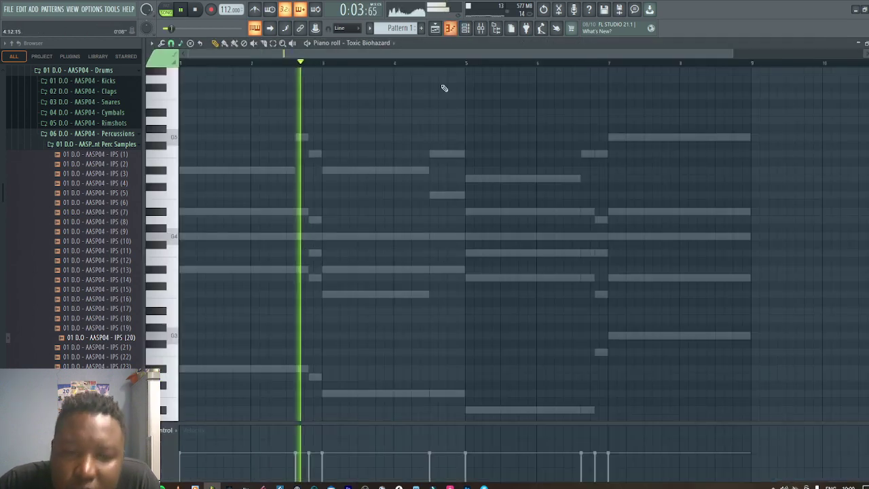
scroll(251, 219, up, 1)
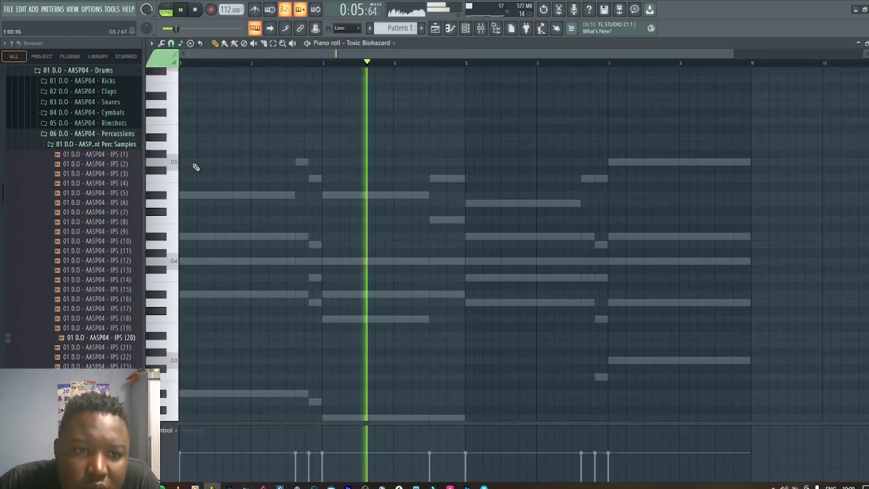
click(198, 161)
drag(480, 162, 195, 177)
drag(734, 53, 474, 58)
drag(217, 162, 231, 164)
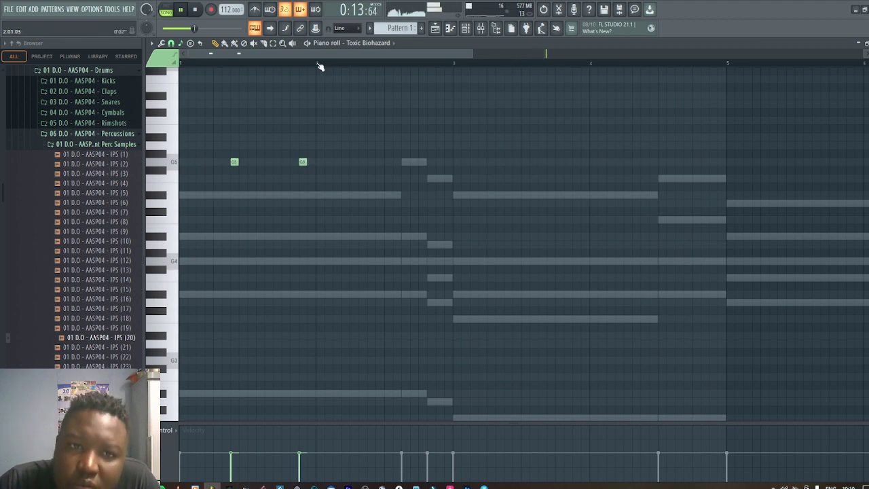
Duplicate the two G5 notes of bar 1 repeatedly so the Toxic Biohazard line fills bars 1 to 8
drag(319, 63, 131, 71)
key(ctrl+b)
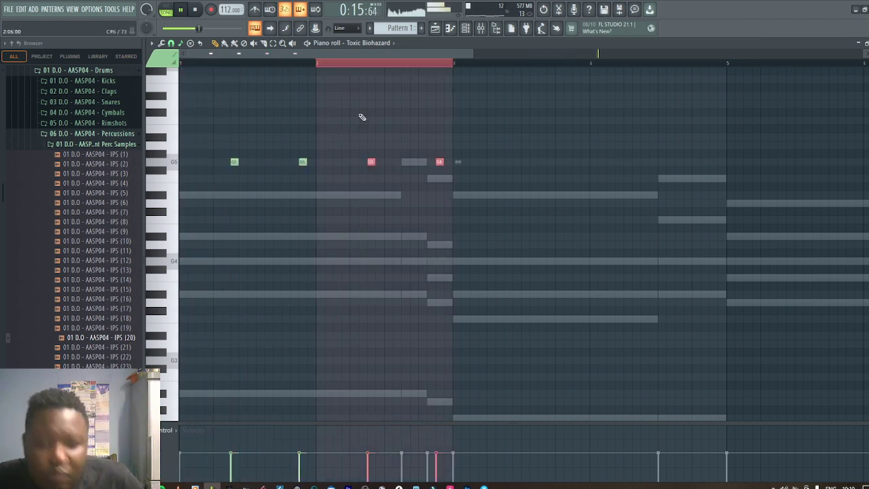
key(ctrl+b)
key(ctrl+b)
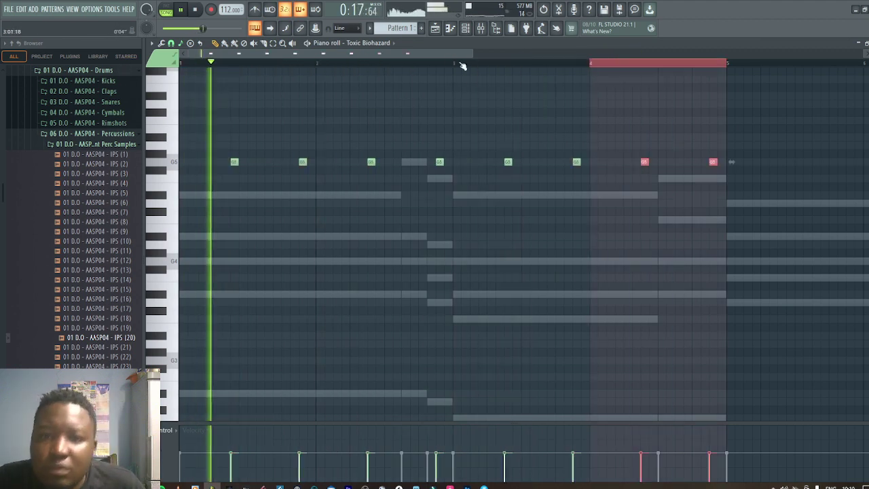
drag(473, 53, 597, 53)
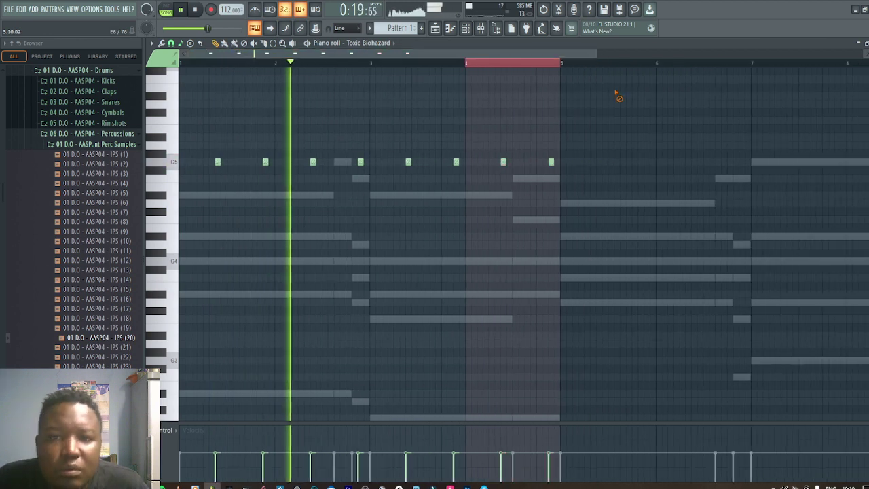
key(ctrl+a)
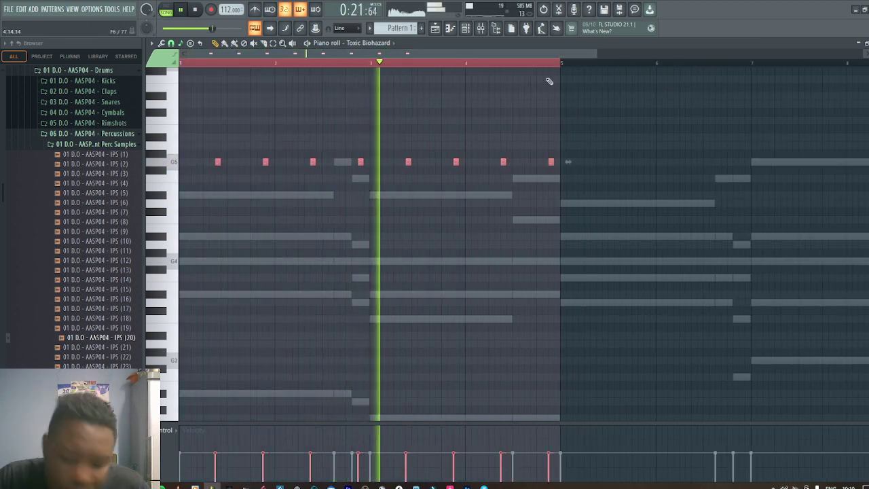
key(ctrl+b)
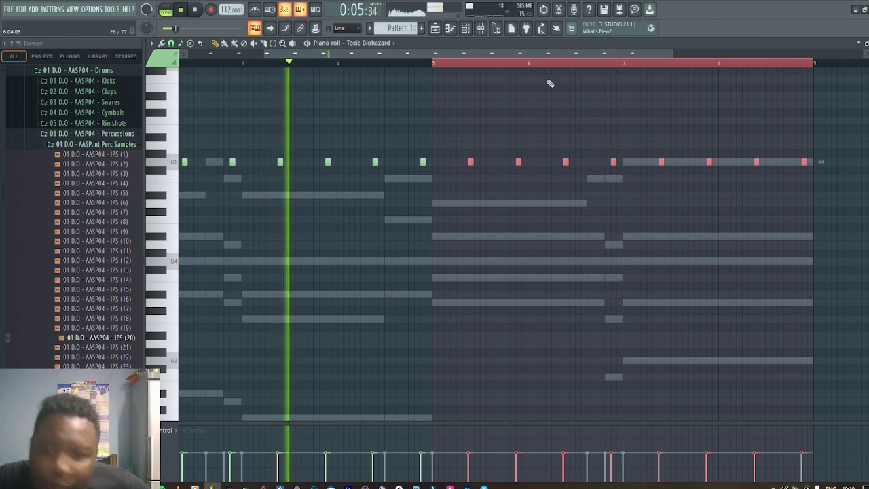
click(863, 43)
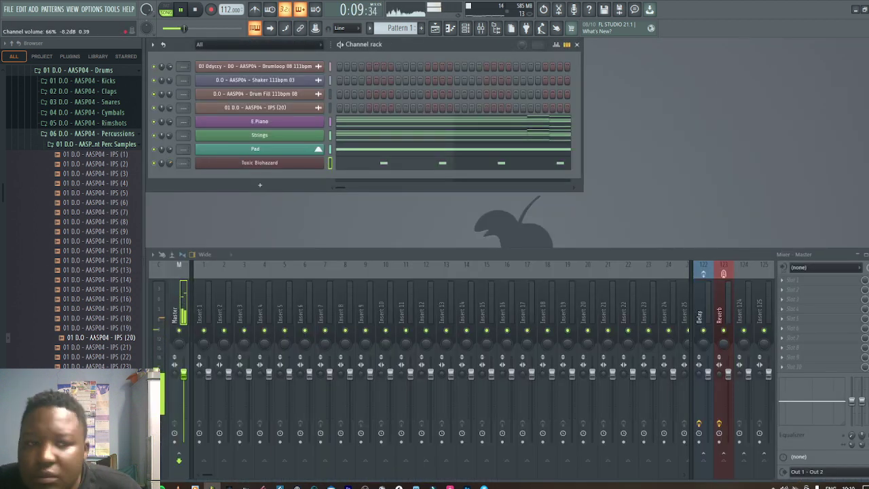
Add a GMS channel, load Chord Synth 1 MC from the Leads & Synths bank and look through the Basses bank
click(264, 188)
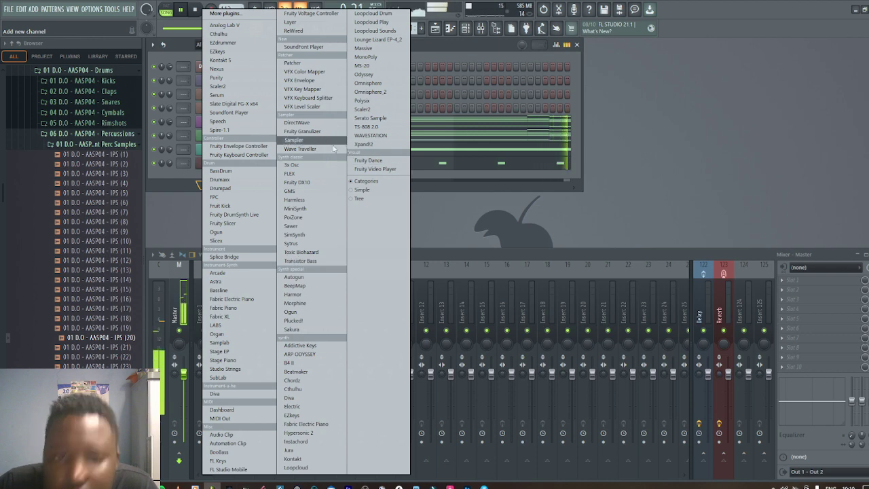
click(295, 190)
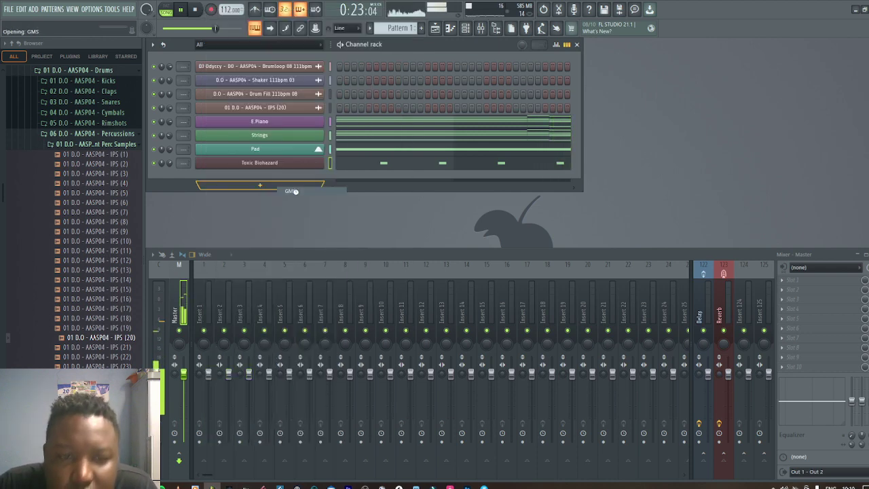
click(266, 199)
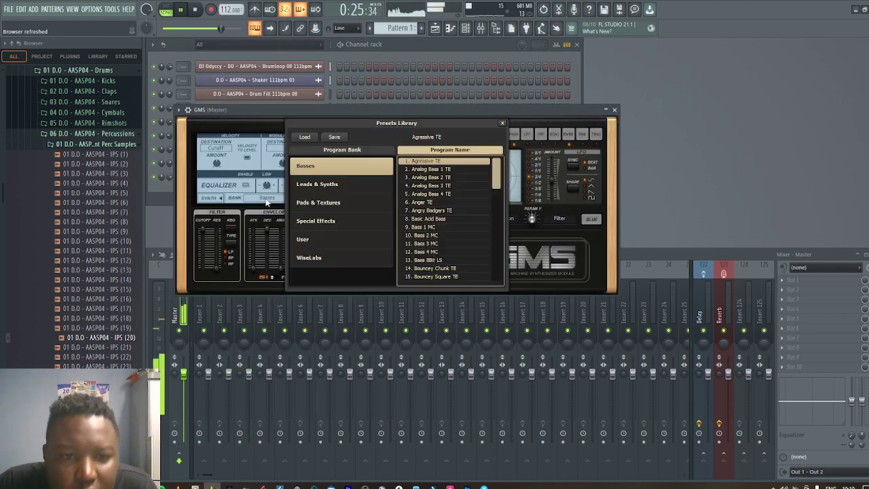
click(332, 185)
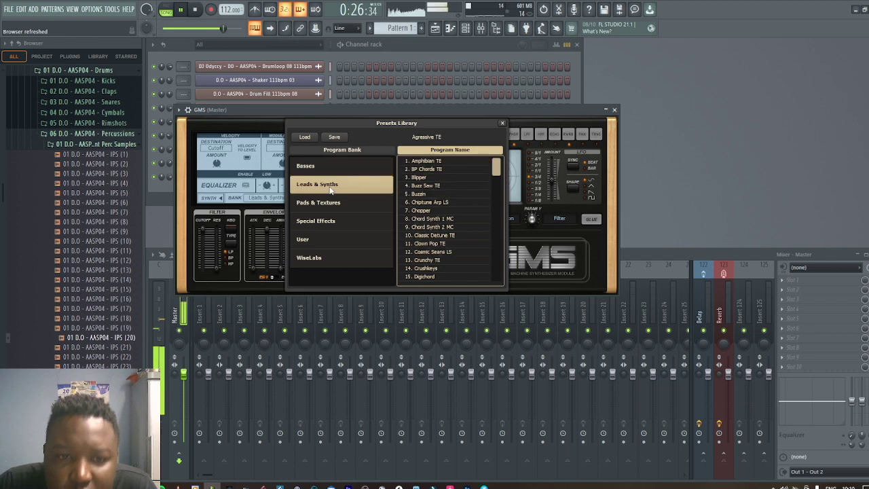
click(437, 219)
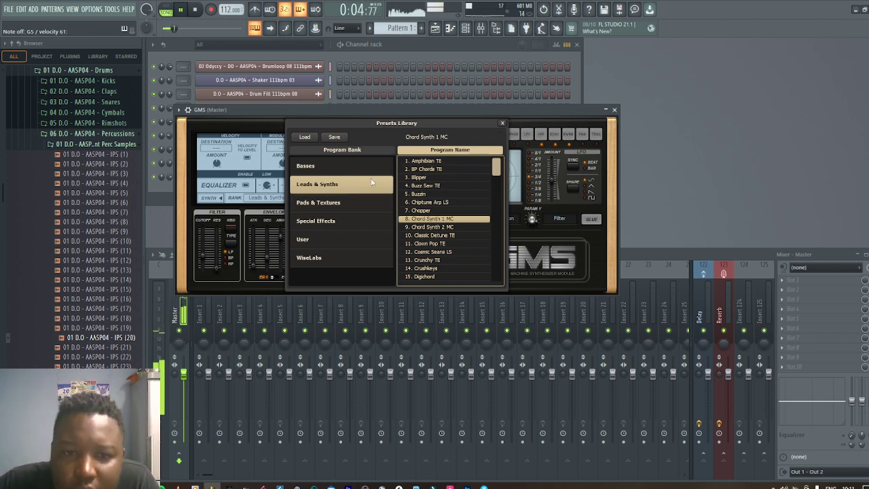
click(308, 169)
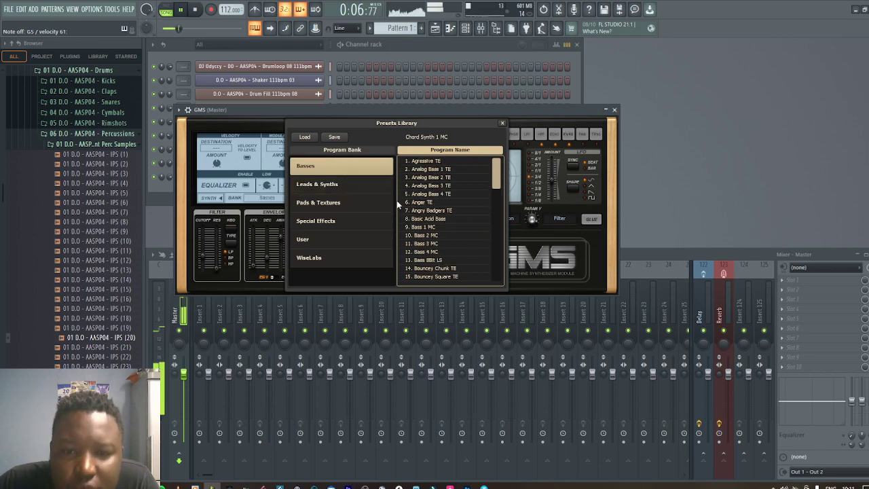
click(502, 124)
click(614, 109)
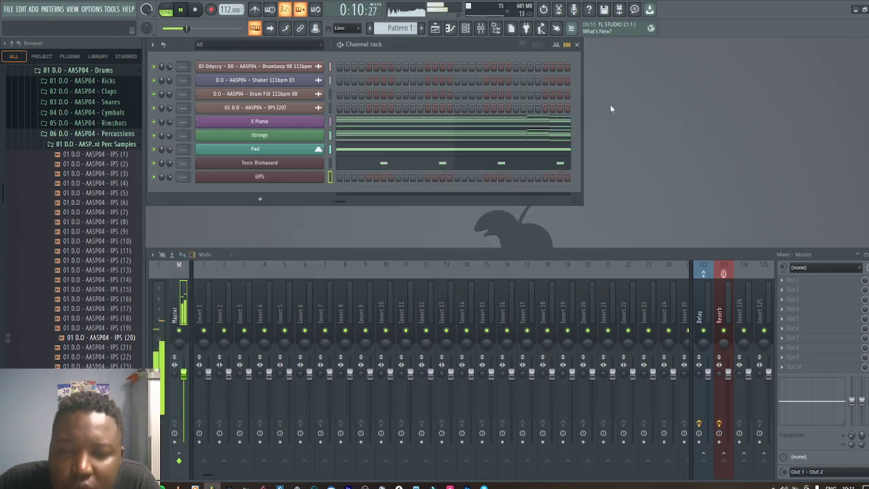
Replace the GMS channel with Fruity DX10 and load its Log Drum preset
right_click(260, 179)
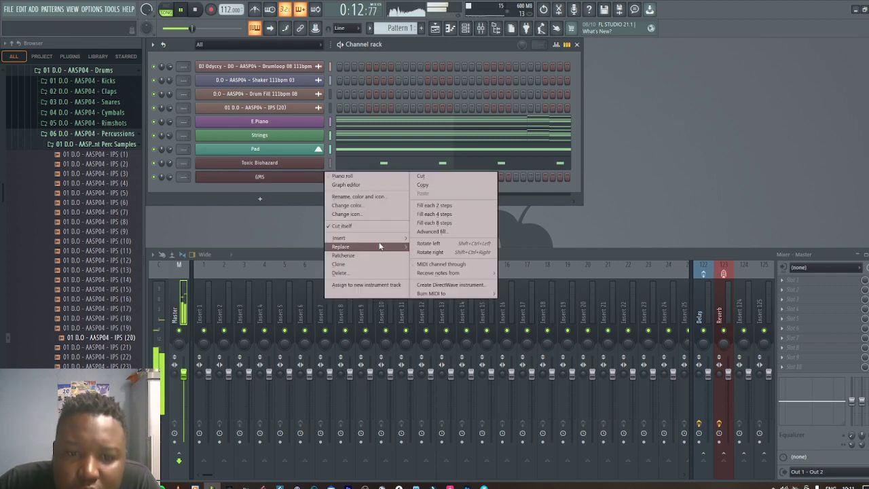
mouse_move(380, 246)
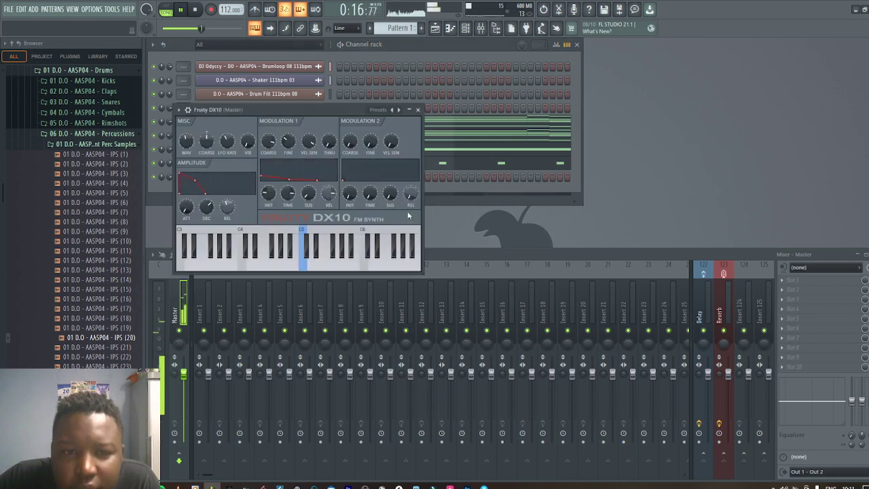
click(400, 110)
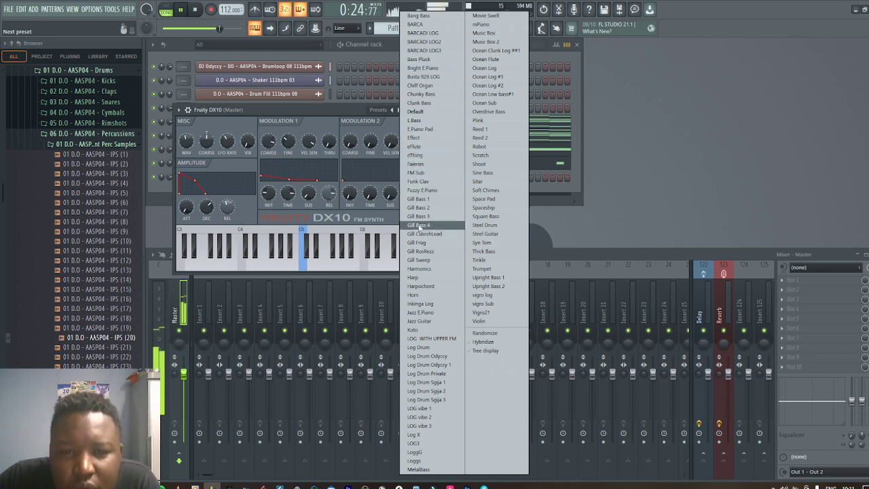
click(418, 348)
click(418, 110)
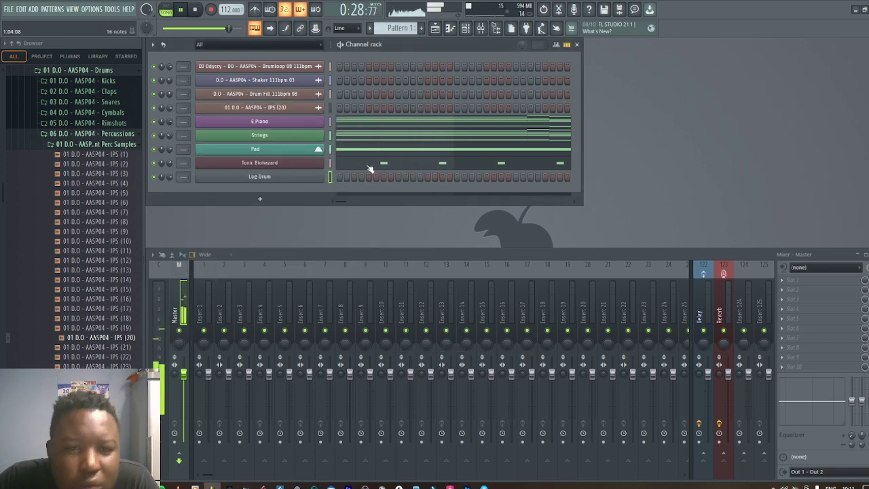
Move the Log Drum channel up in the channel rack, between Strings and Pad
key(alt+Up)
key(alt+Up)
key(alt+Up)
key(alt+Up)
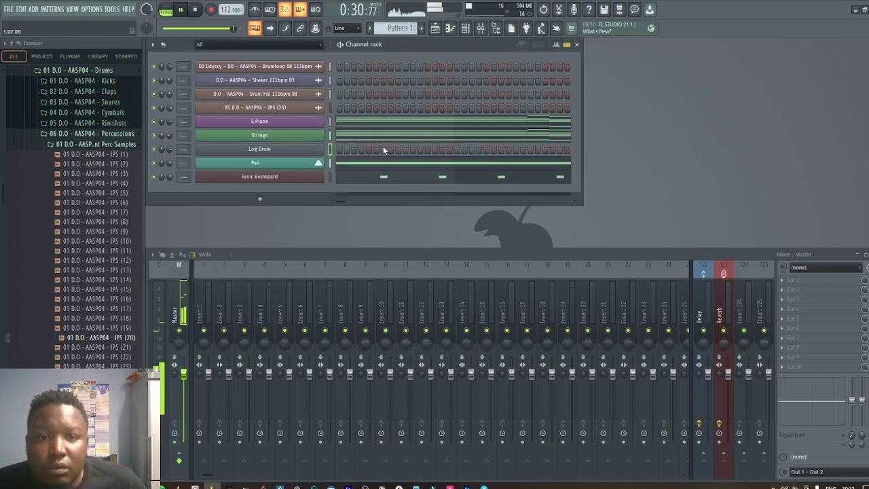
Place four short, evenly spaced D#3 notes for the Log Drum in bar 1 of Pattern 1, at maximum velocity
click(448, 34)
scroll(313, 237, down, 4)
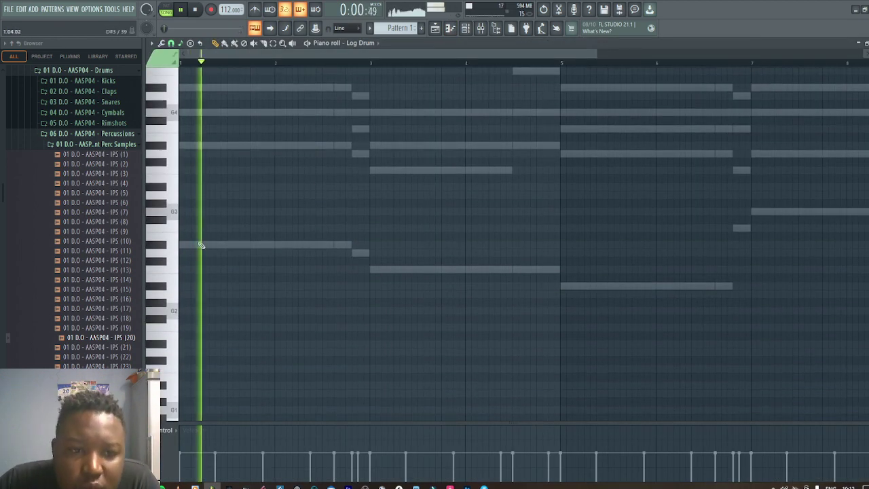
click(205, 244)
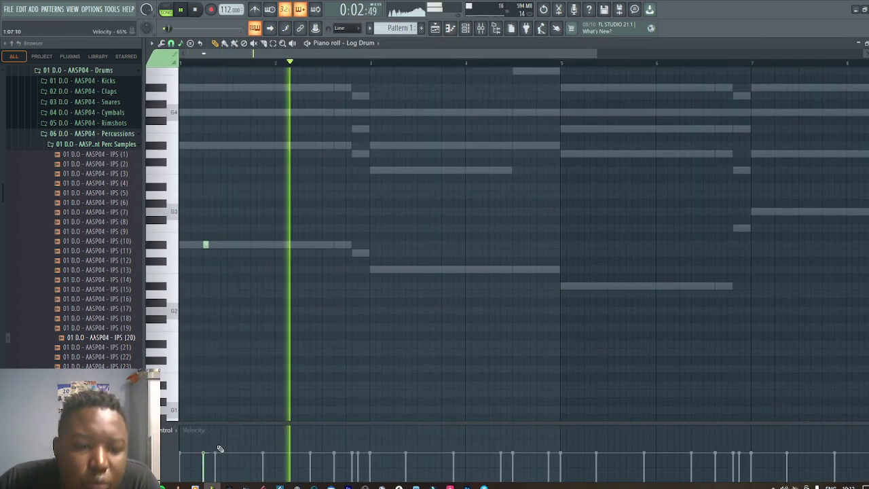
drag(218, 445, 218, 394)
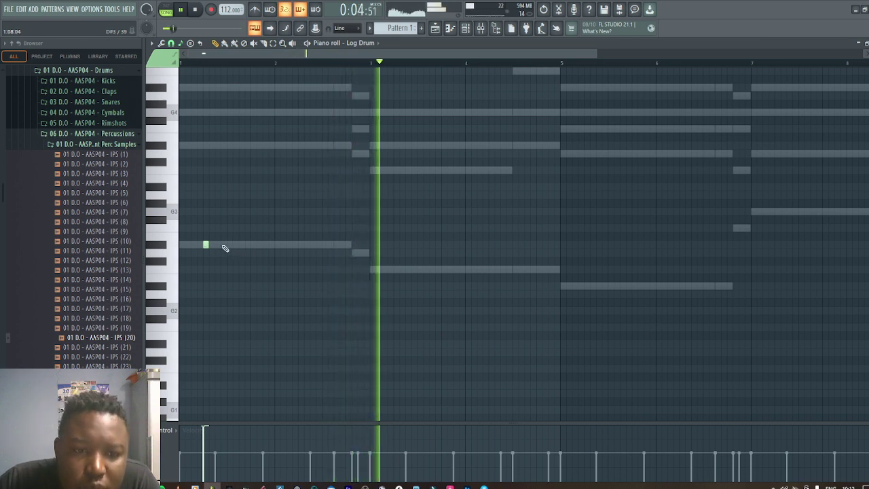
click(224, 245)
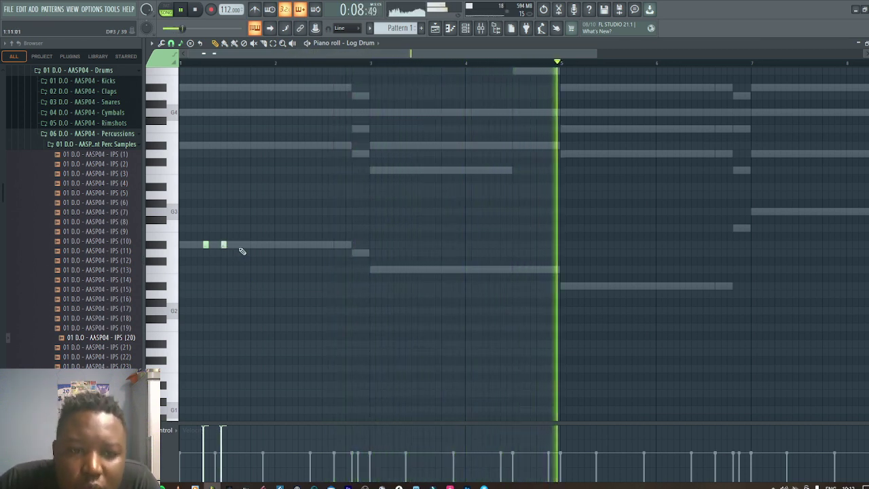
click(241, 244)
click(259, 244)
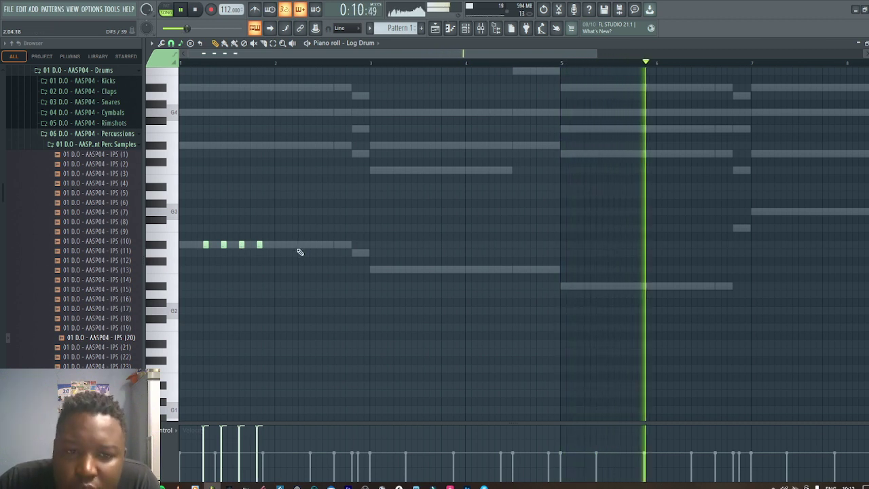
Add four short D#3 Log Drum notes across bar 2, followed by one D3 note near the end of the bar
click(288, 245)
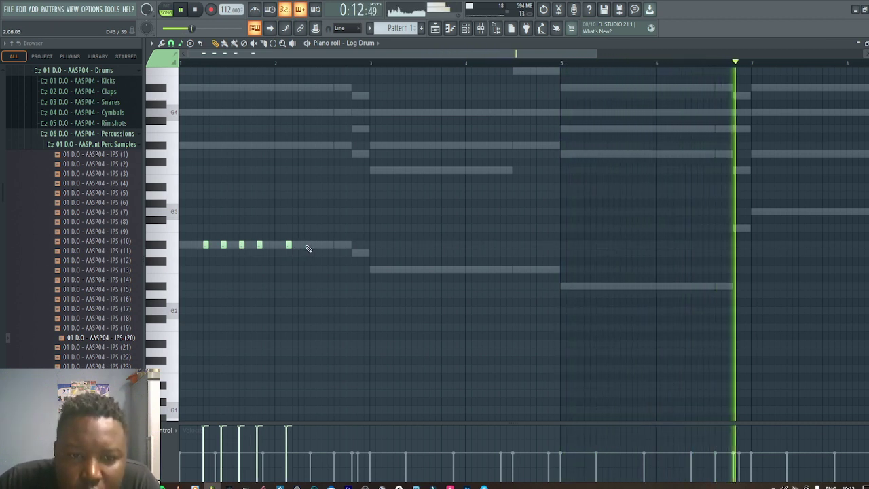
click(307, 244)
click(324, 244)
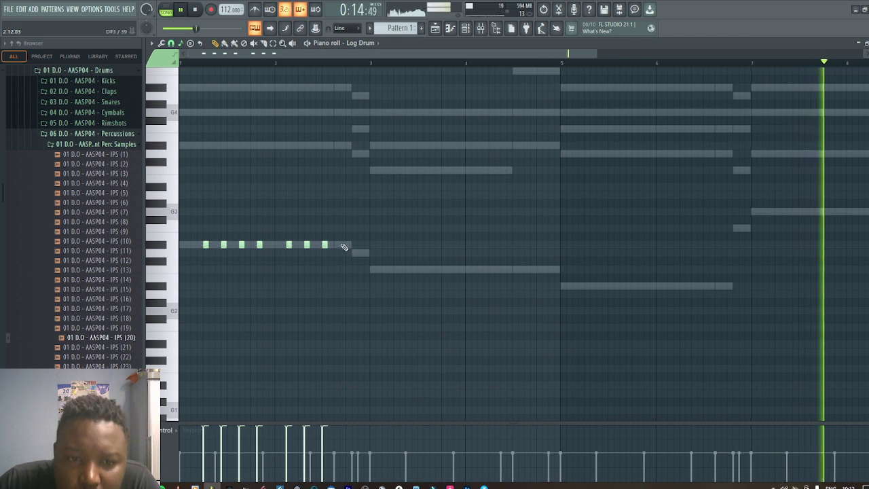
click(343, 245)
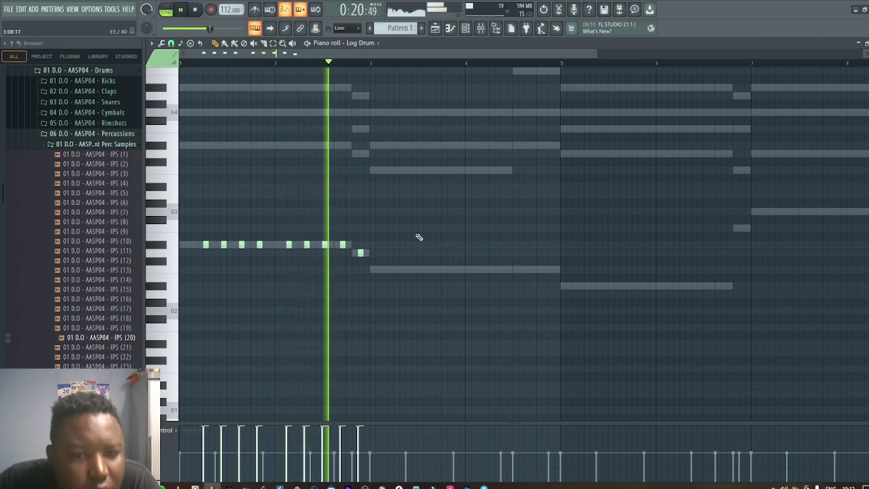
Place ten short C3 Log Drum notes across bars 3 and 4, following the ghost bass note
click(372, 270)
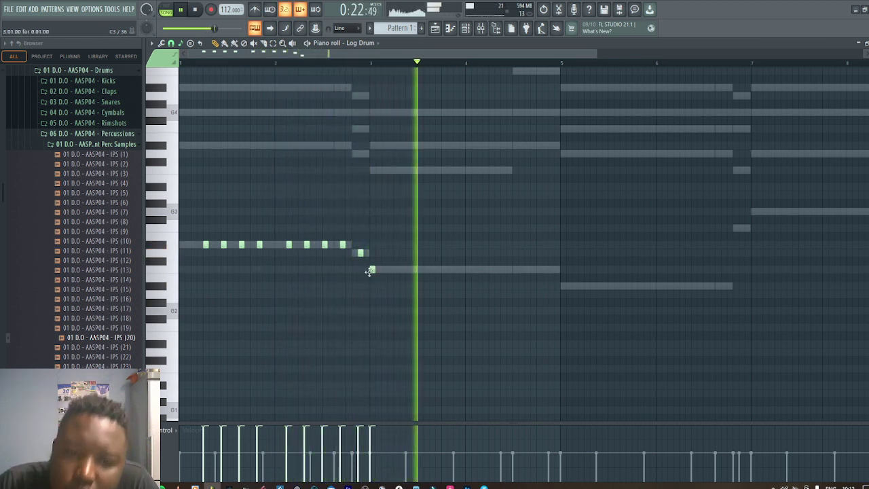
click(396, 269)
click(414, 270)
click(432, 269)
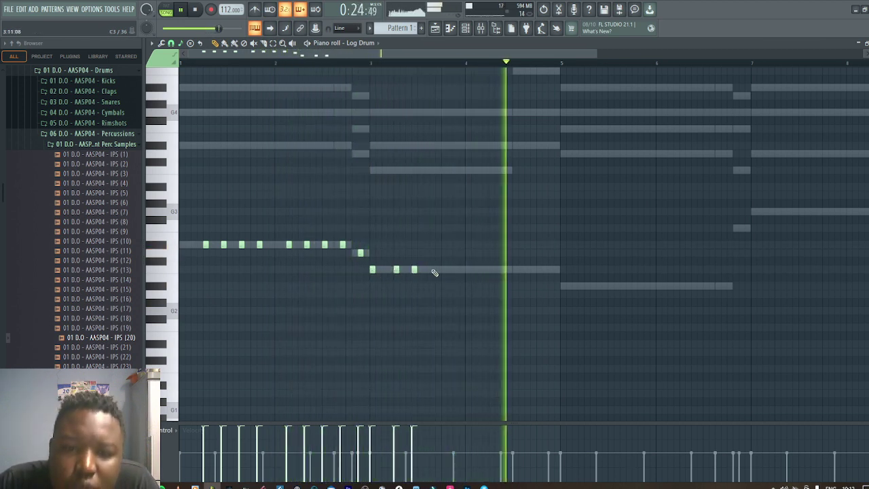
click(449, 270)
click(477, 270)
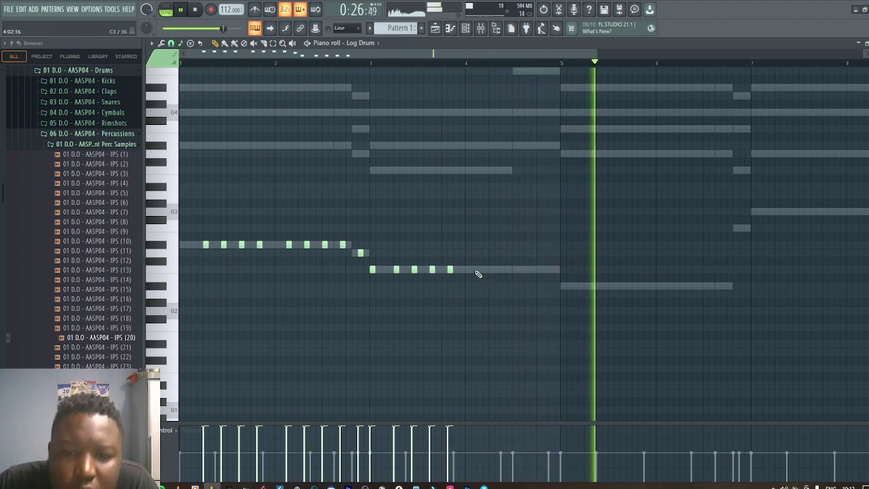
click(497, 269)
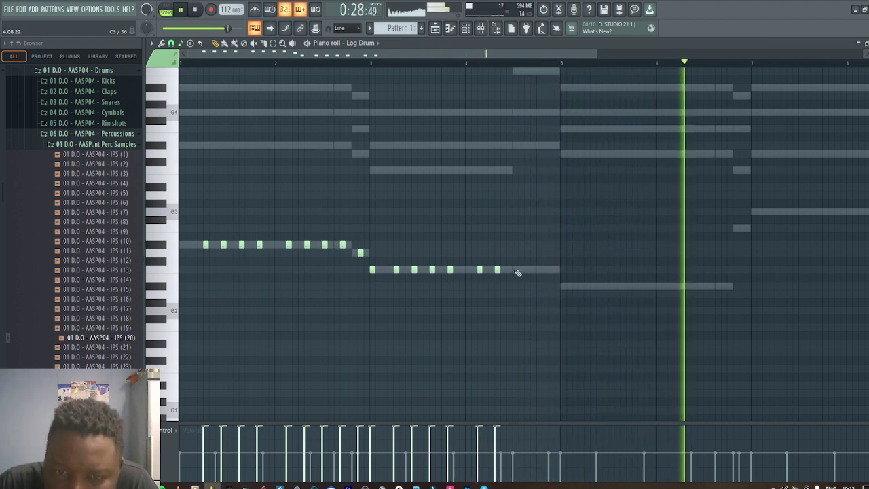
click(515, 270)
click(533, 269)
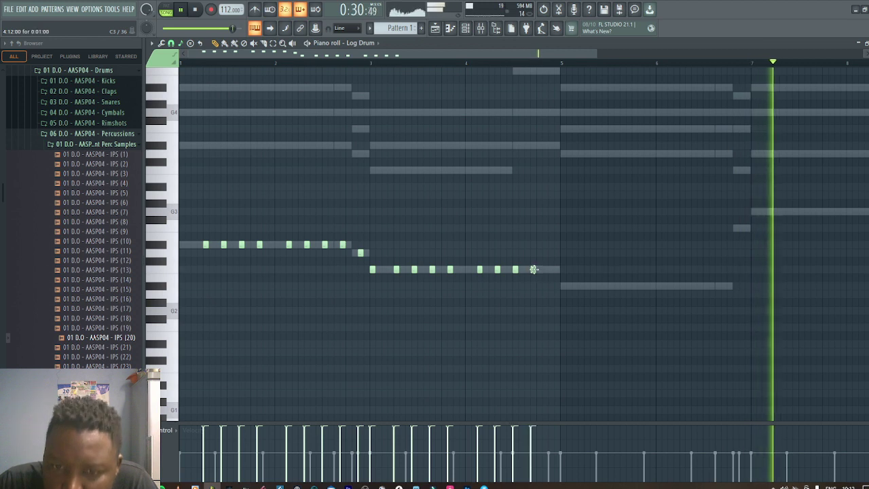
click(551, 269)
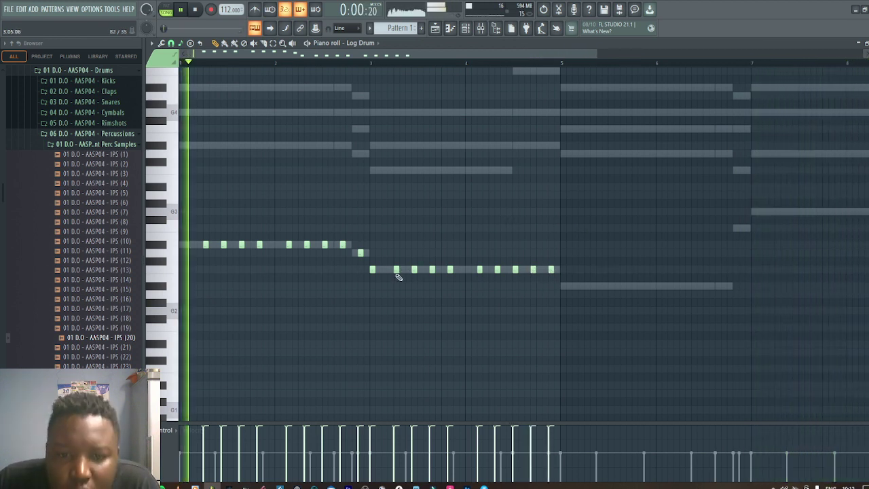
Try an extra D#3 note at two spots between the existing Log Drum hits in bar 2
click(301, 246)
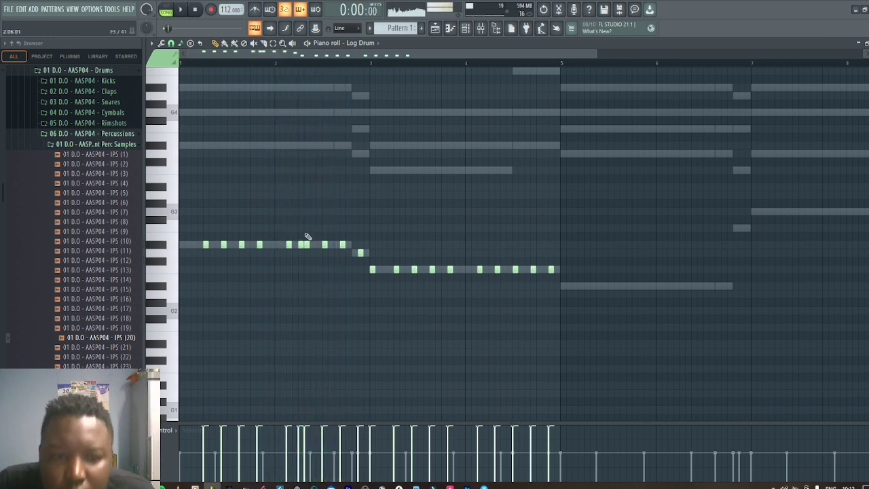
right_click(300, 244)
click(319, 245)
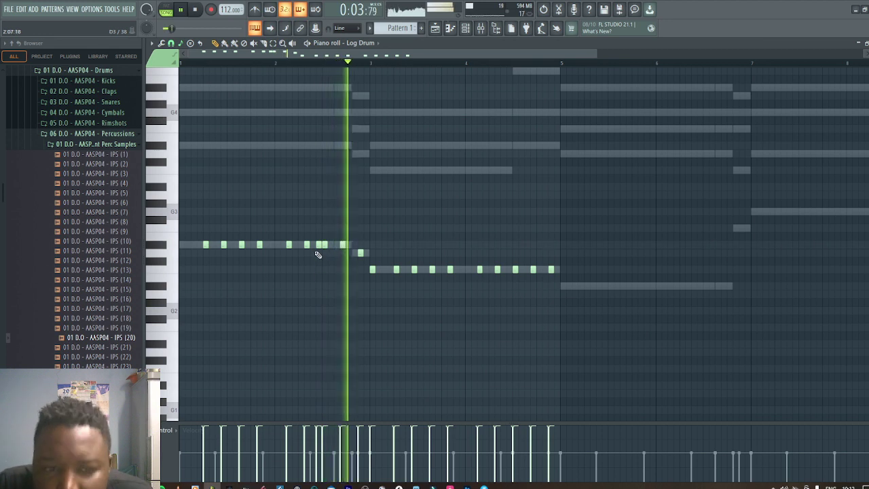
right_click(318, 245)
Move the last three D#3 notes in bar 2 and the D3 note after them one step earlier
key(space)
key(space)
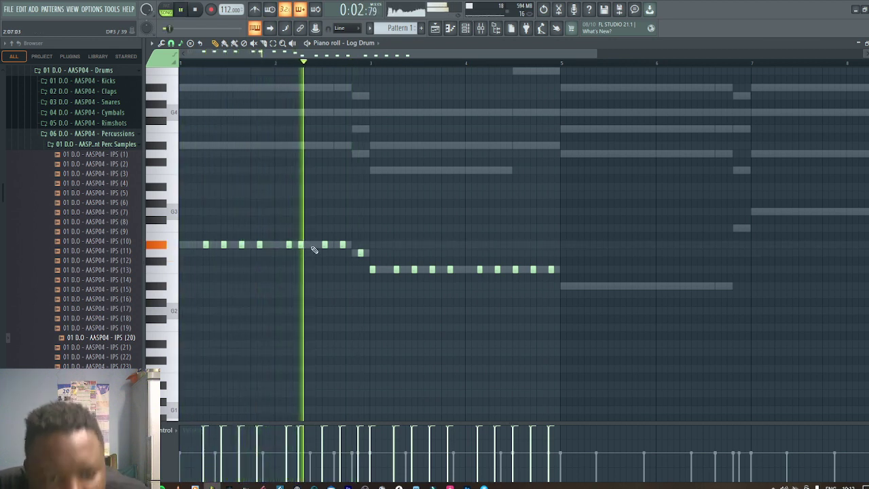
drag(324, 245, 317, 245)
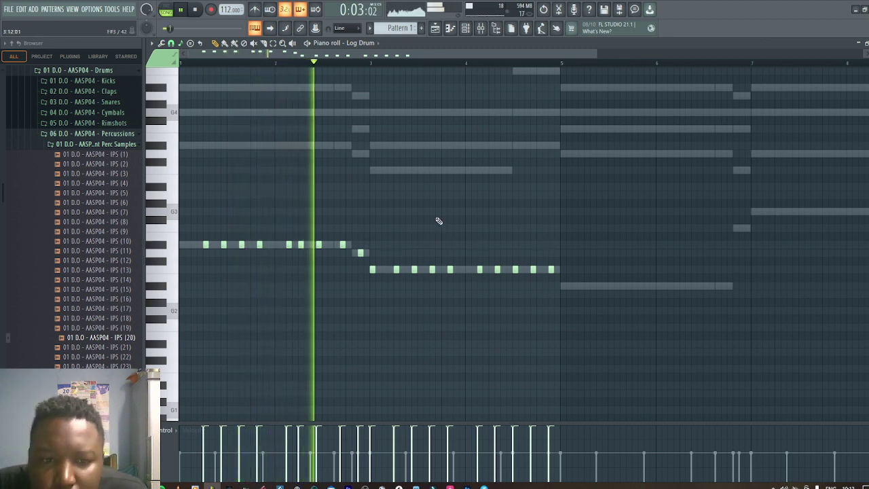
drag(342, 244, 335, 244)
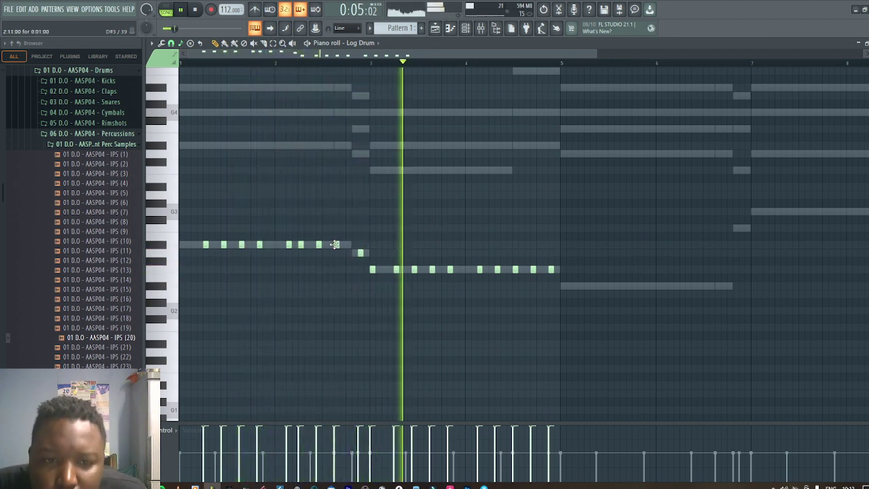
click(358, 252)
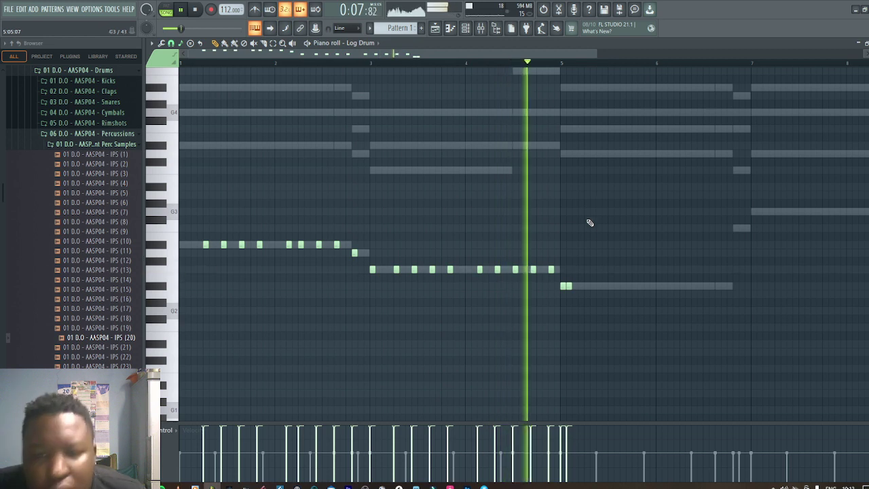
Place three A#2 notes at the beginning of bar 5 and raise them an octave to A#3
click(587, 285)
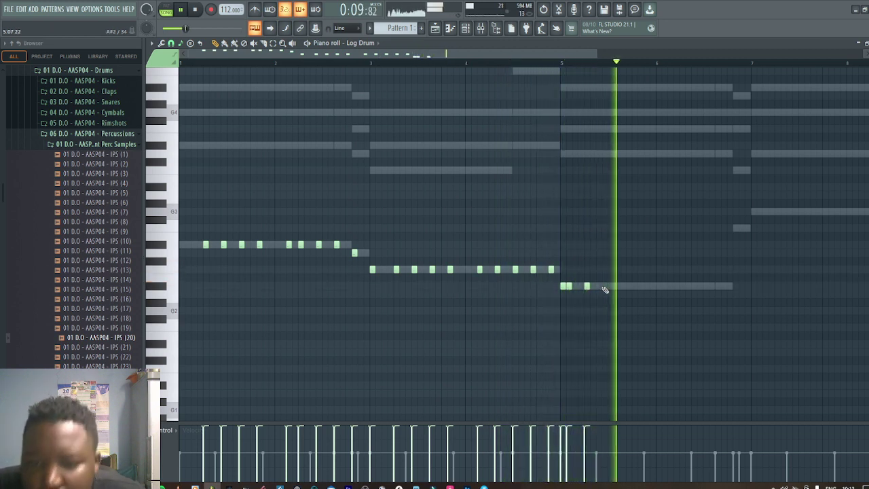
drag(604, 290, 560, 281)
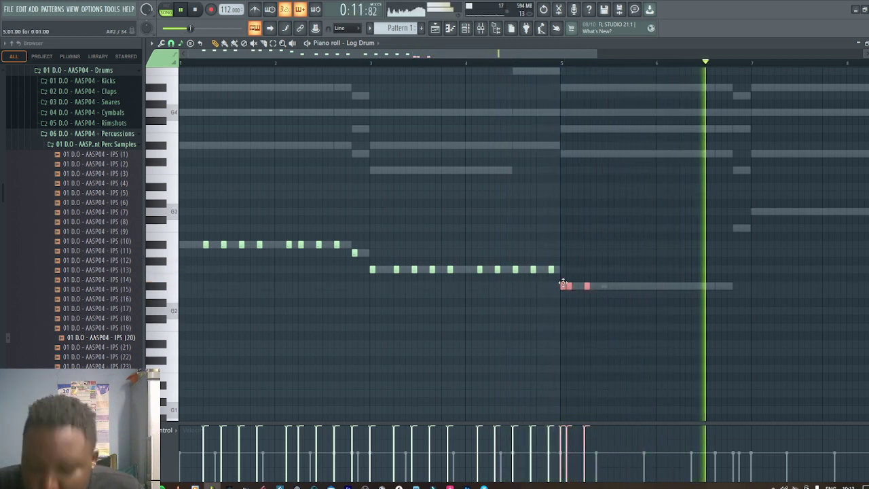
key(ctrl+Up)
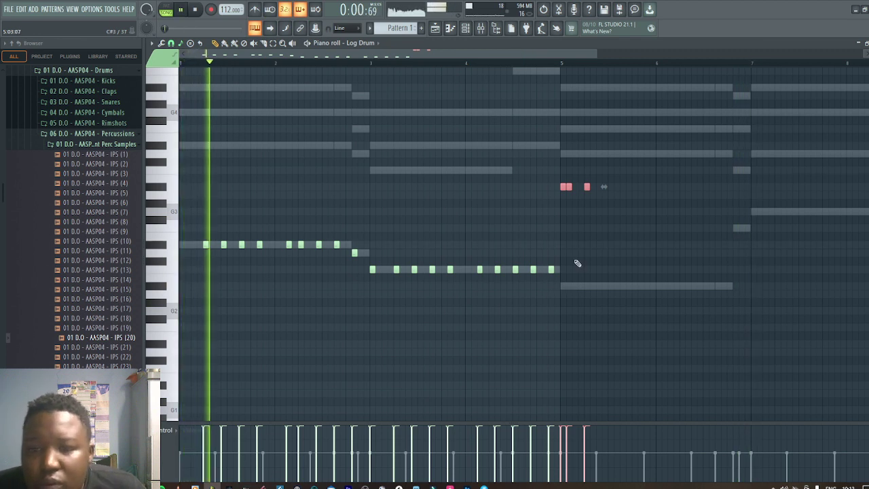
click(616, 197)
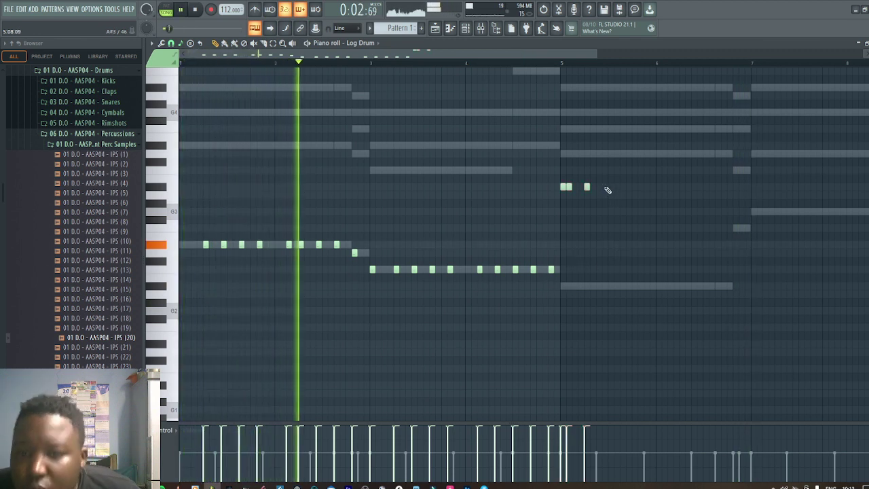
Continue the Log Drum line with seven more short A#3 notes through bars 5 and 6
click(604, 187)
click(622, 187)
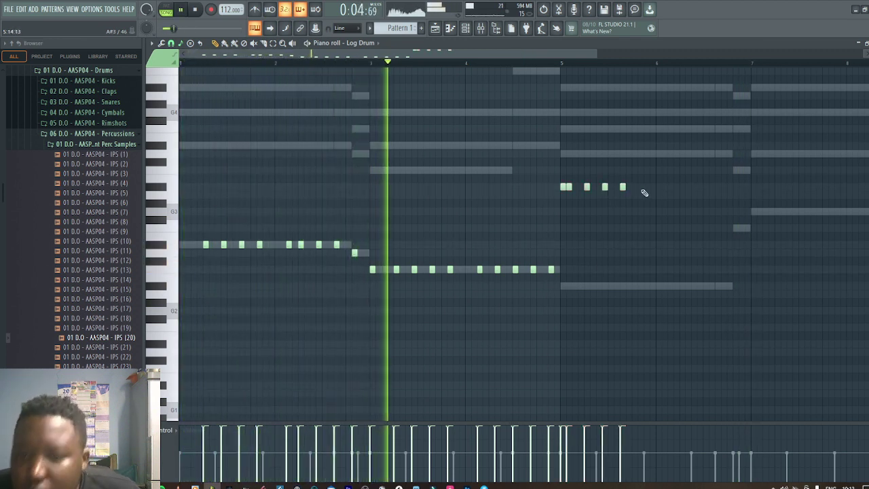
click(639, 187)
click(669, 186)
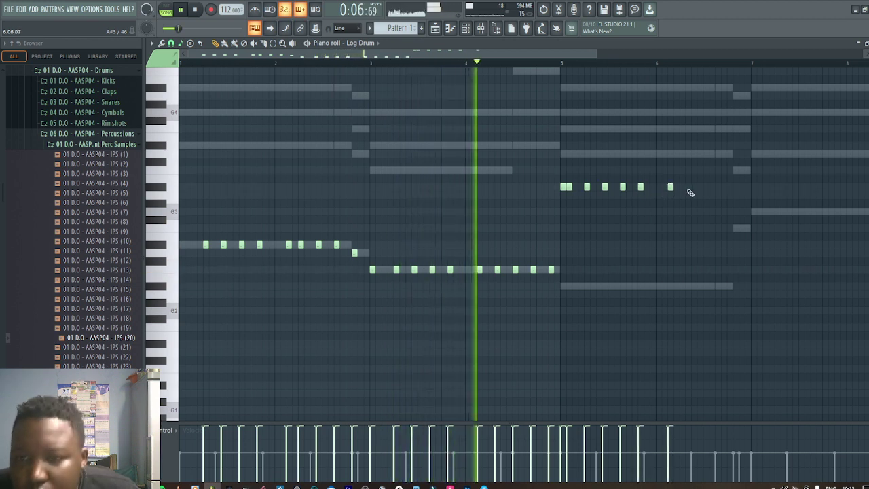
click(705, 186)
click(723, 187)
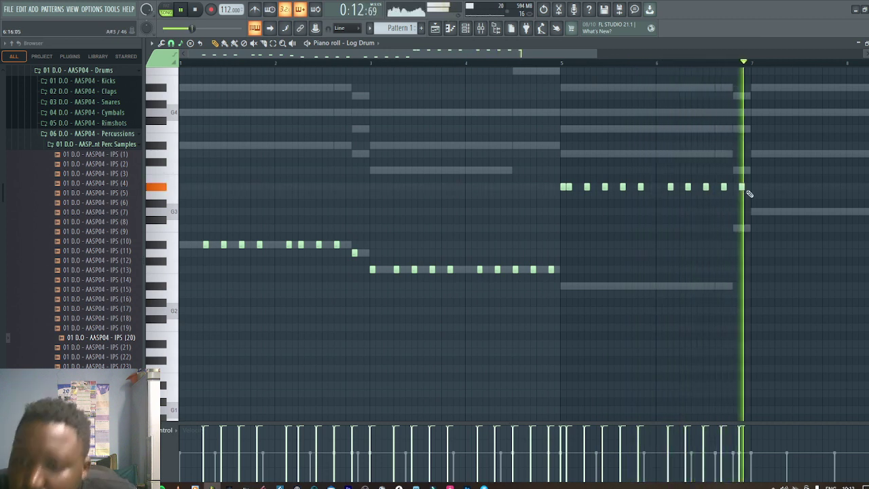
Place one more note near the end of bar 6 and lower it from the A#3 line to F3
click(742, 187)
key(Down)
key(Down)
key(Down)
key(Down)
key(Down)
key(Down)
key(Down)
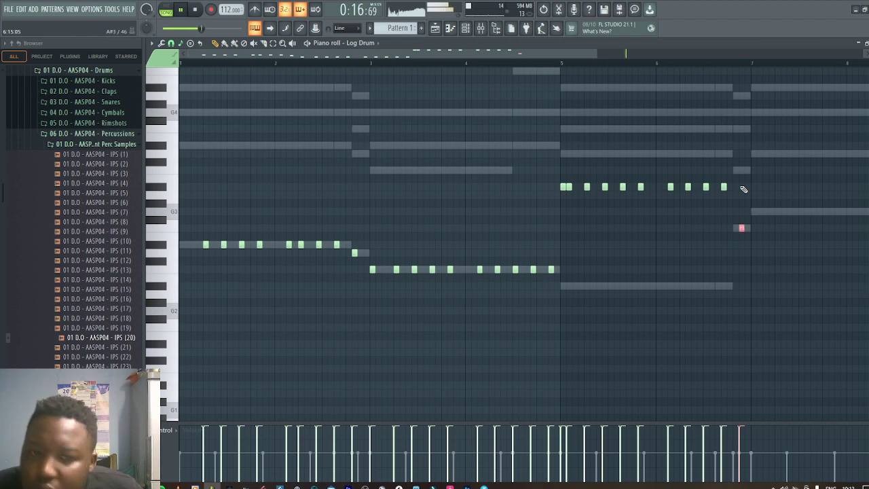
Copy the C3 rhythm from bars 3 and 4 into bars 7 and 8, transposed up to G3
drag(600, 277, 754, 205)
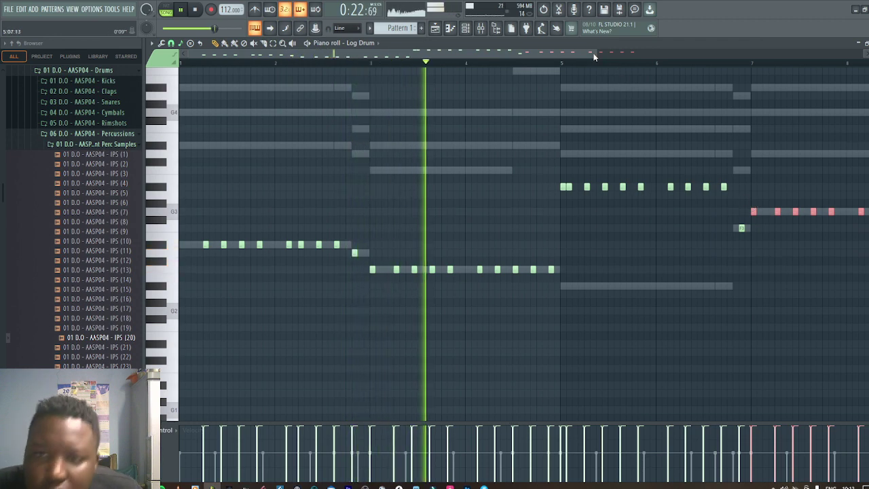
drag(593, 54, 735, 53)
ctrl+click(709, 124)
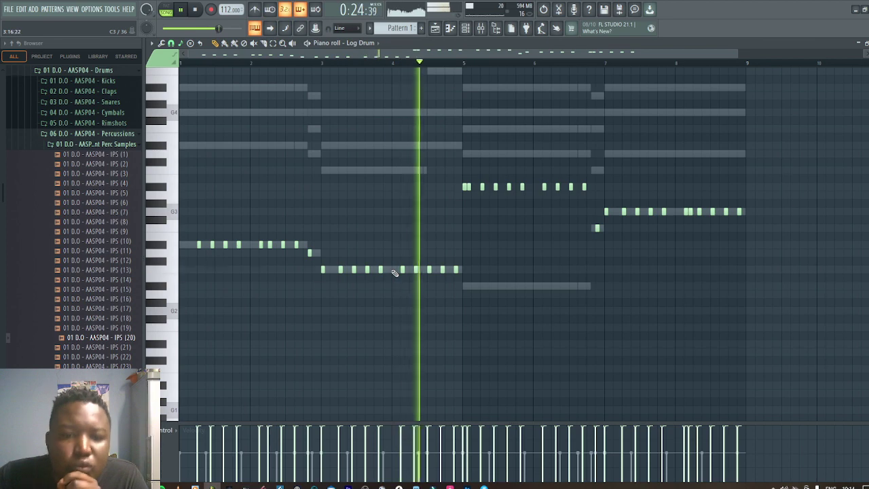
Add a short C3 Log Drum note at the start of bar 4
drag(735, 53, 355, 58)
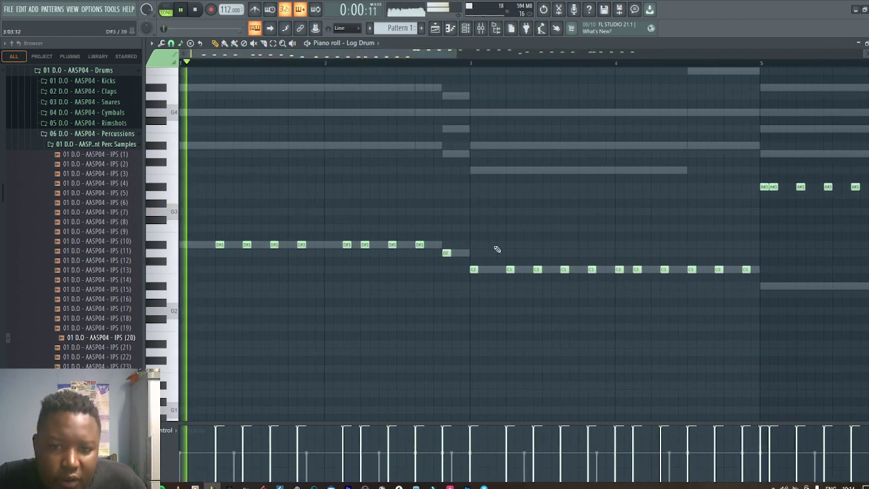
drag(430, 55, 333, 57)
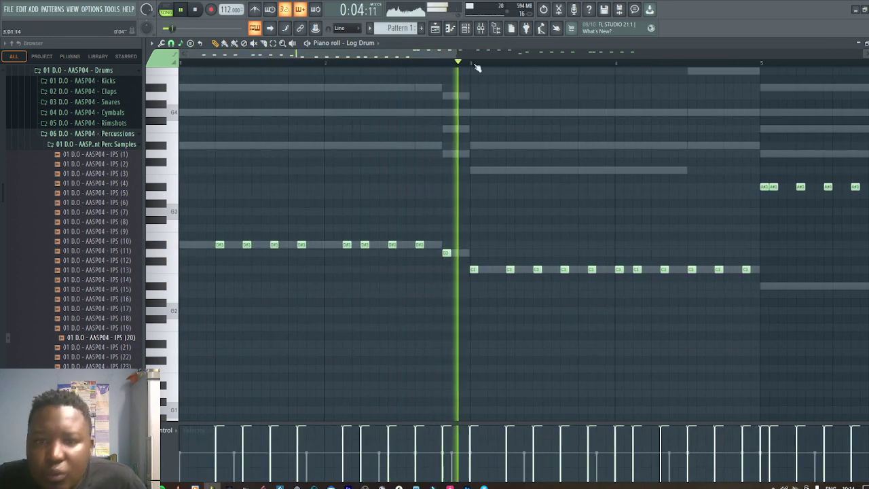
drag(457, 54, 606, 56)
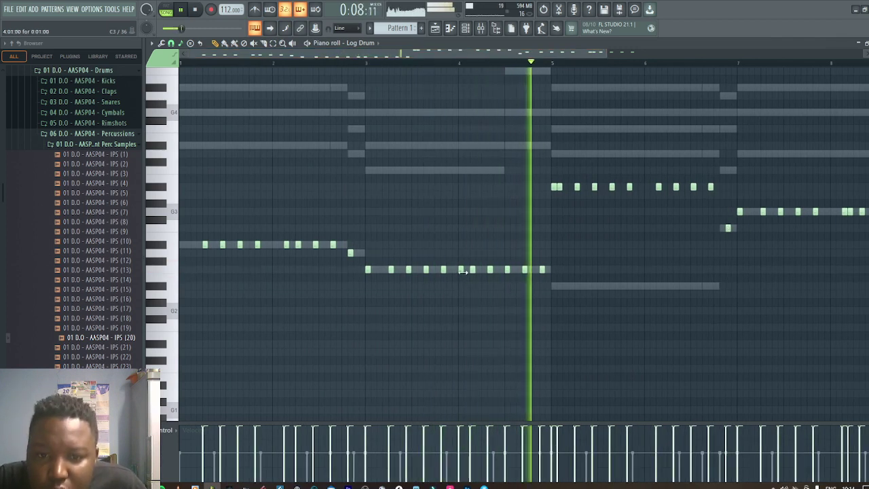
Shorten the C3 note at the start of bar 4 to a sliver, raised to C4, with a matching G3 sliver starting bar 8
drag(463, 272, 457, 272)
ctrl+click(457, 270)
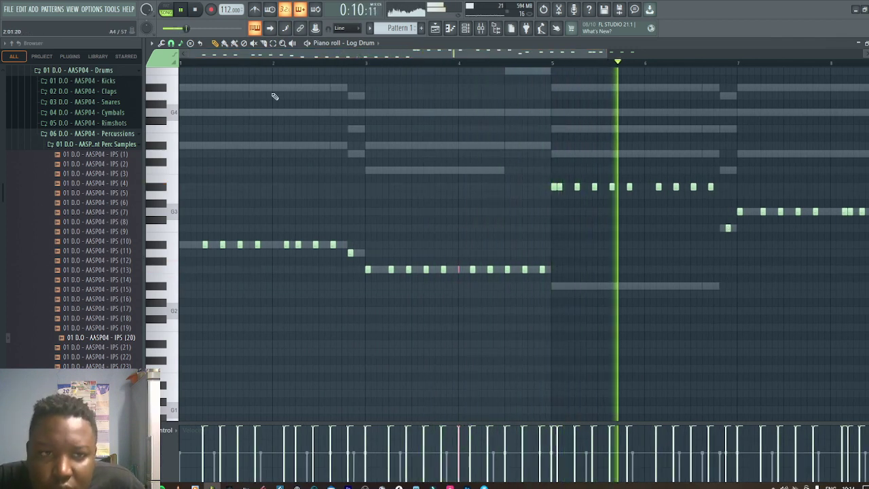
drag(184, 55, 346, 58)
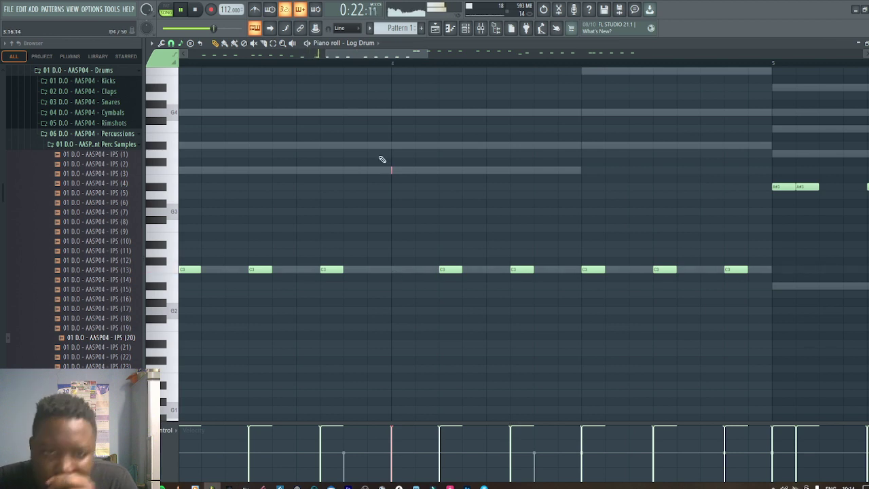
drag(326, 55, 186, 56)
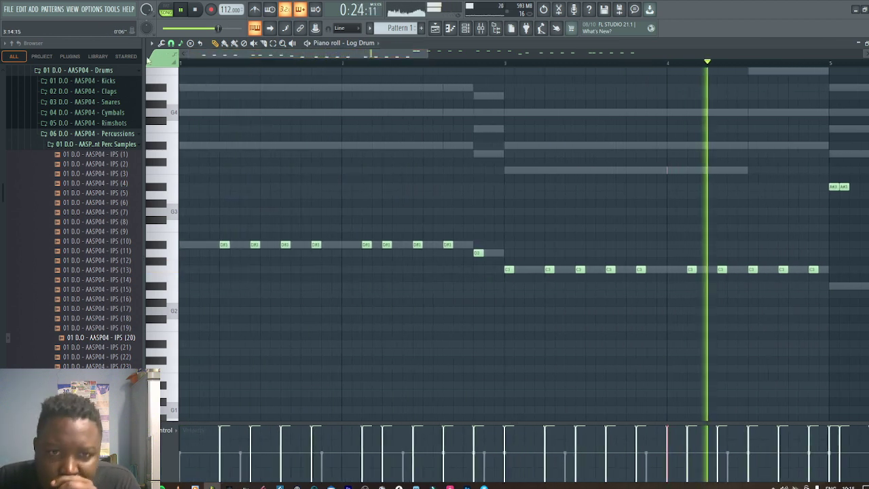
drag(427, 53, 662, 55)
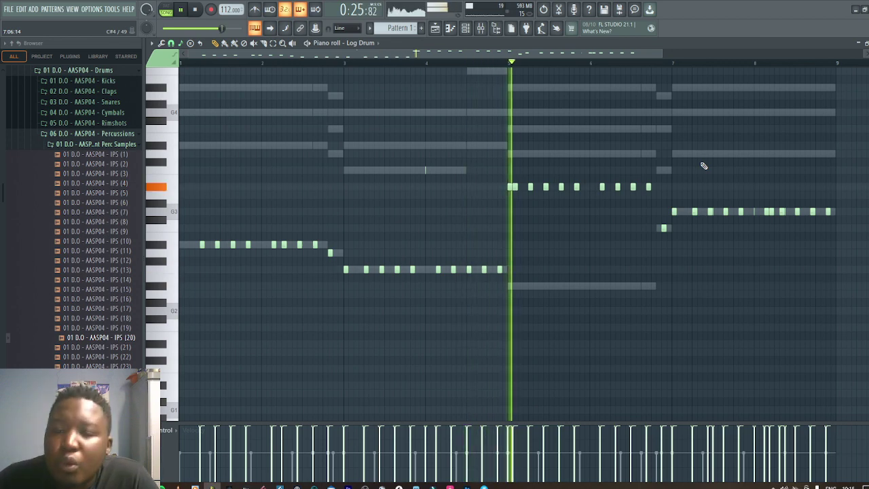
Close the piano roll and look over the Log Drum channel's Fruity DX10 settings
click(868, 43)
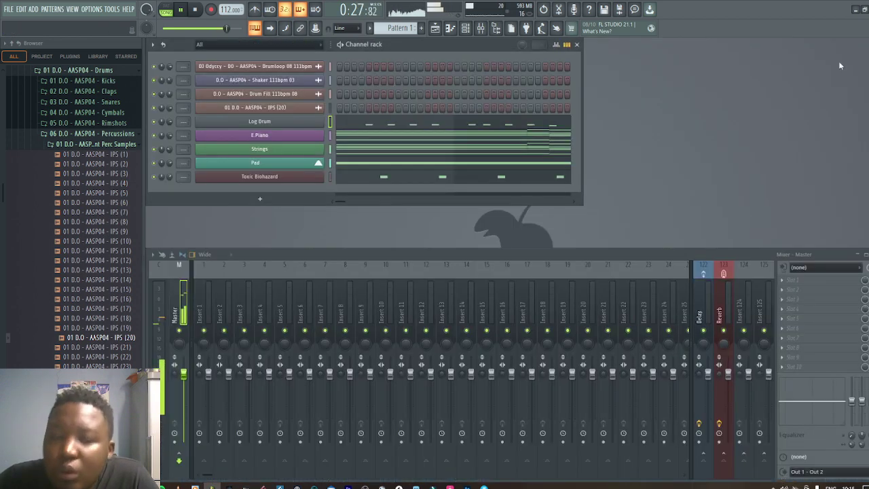
click(278, 126)
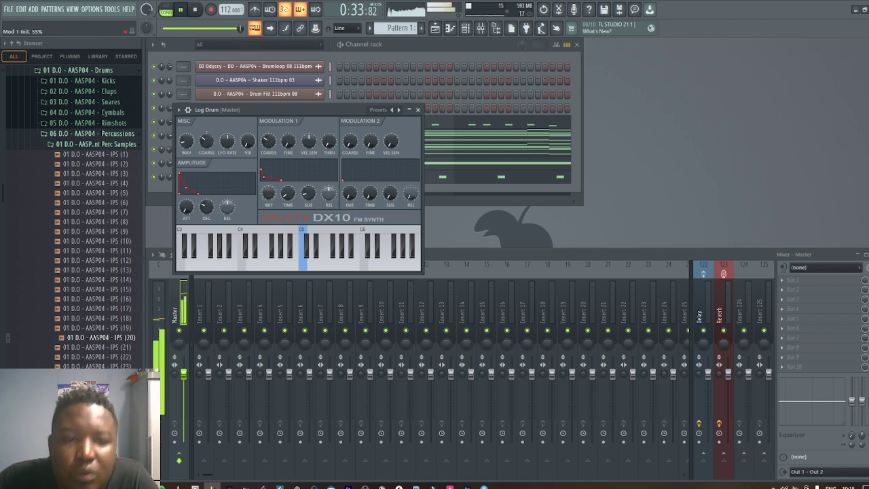
click(417, 111)
Add a Fruity DX10 channel with the Log Drum preset and move it directly below the existing Log Drum channel
click(256, 199)
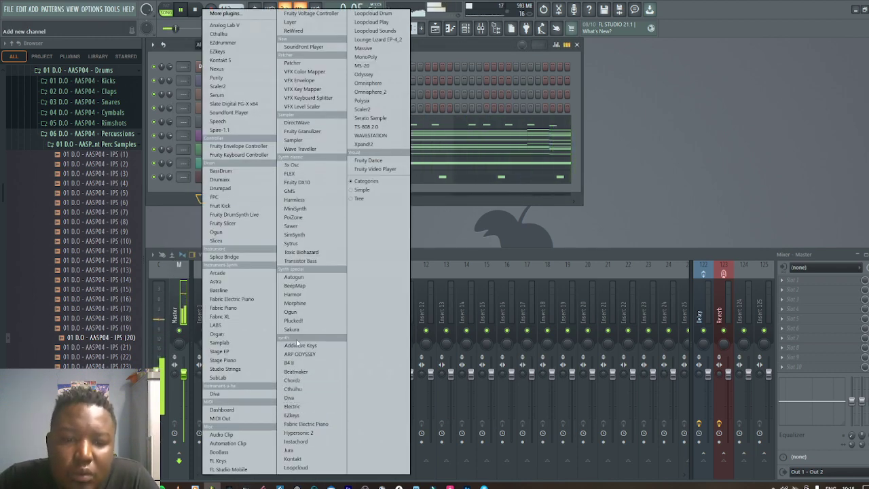
click(296, 181)
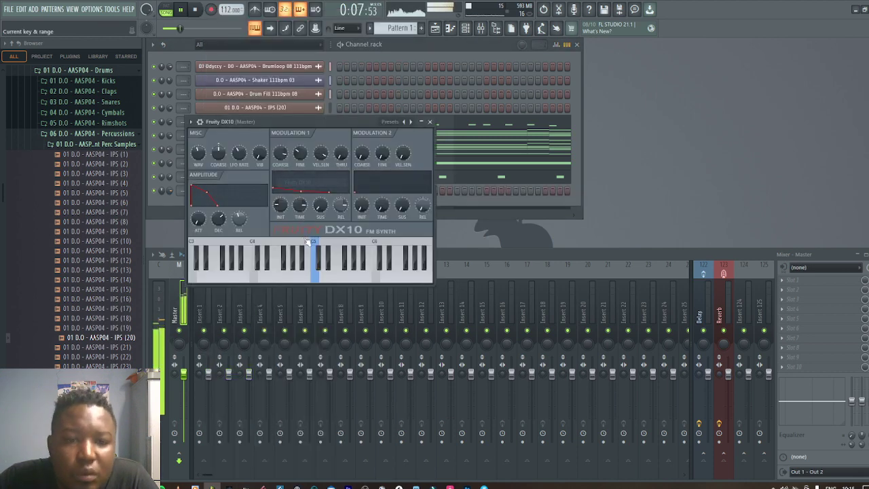
click(410, 122)
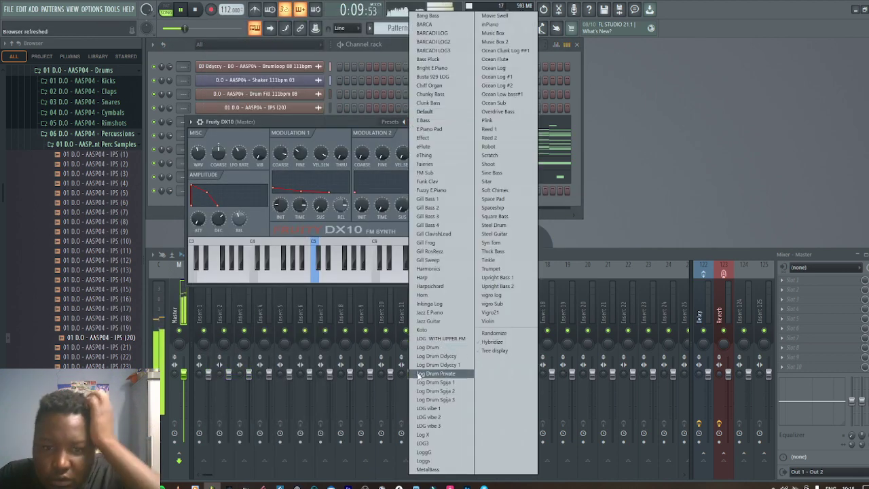
click(428, 347)
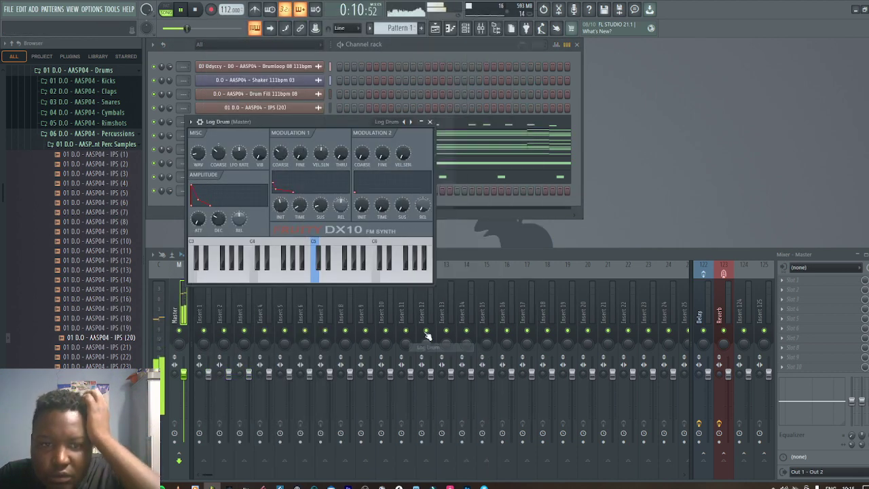
click(429, 122)
key(alt+Up)
key(alt+Up)
key(alt+Up)
key(alt+Up)
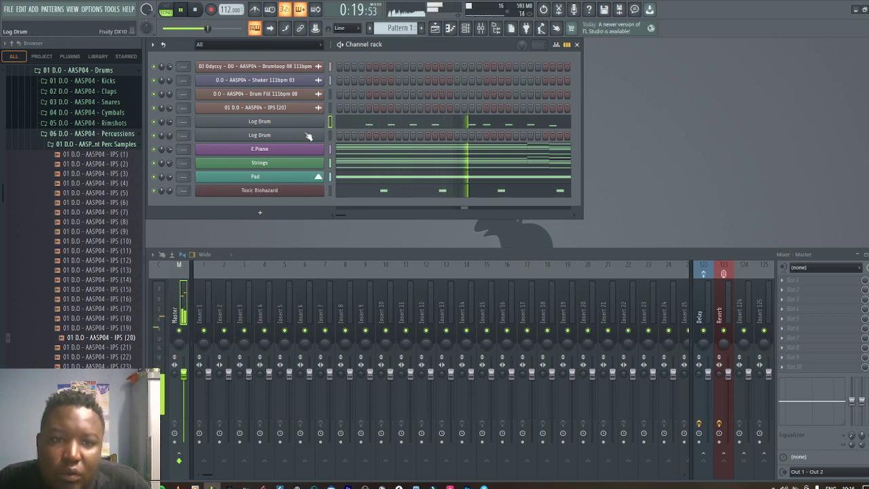
Paste the log drum notes into the second Log Drum channel and set its Modulation 1 Init to about 36%
click(328, 136)
key(ctrl+v)
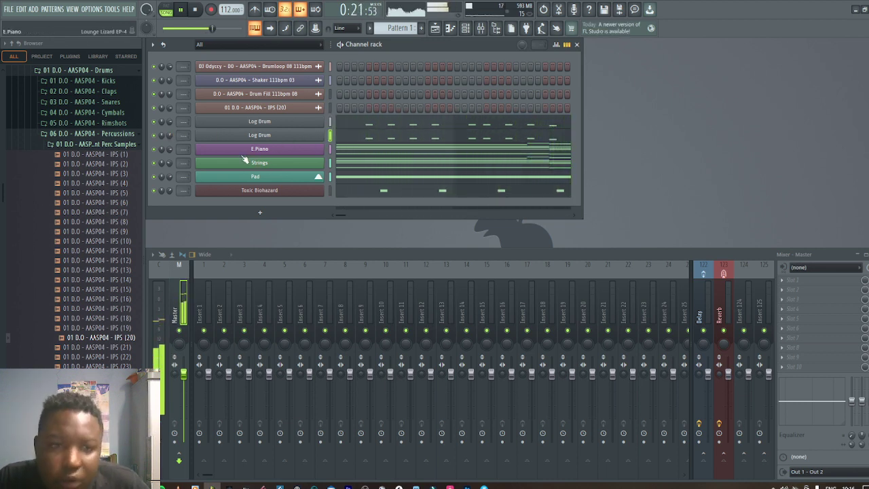
click(251, 137)
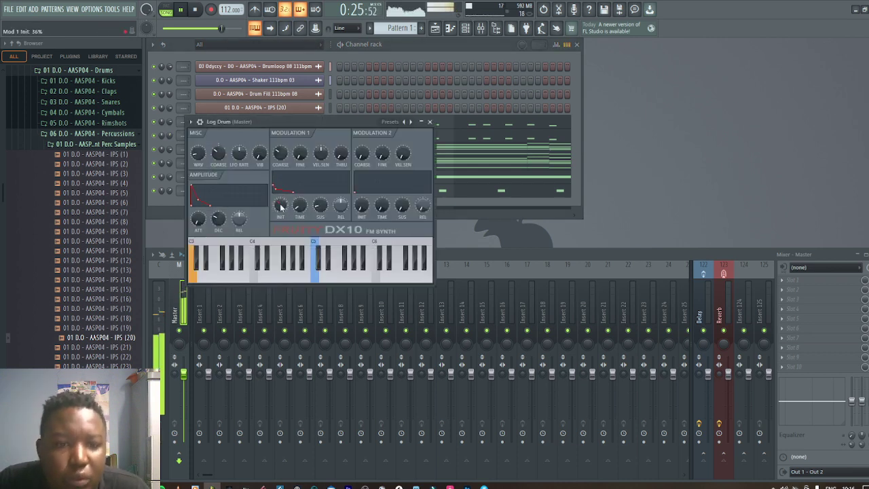
click(429, 122)
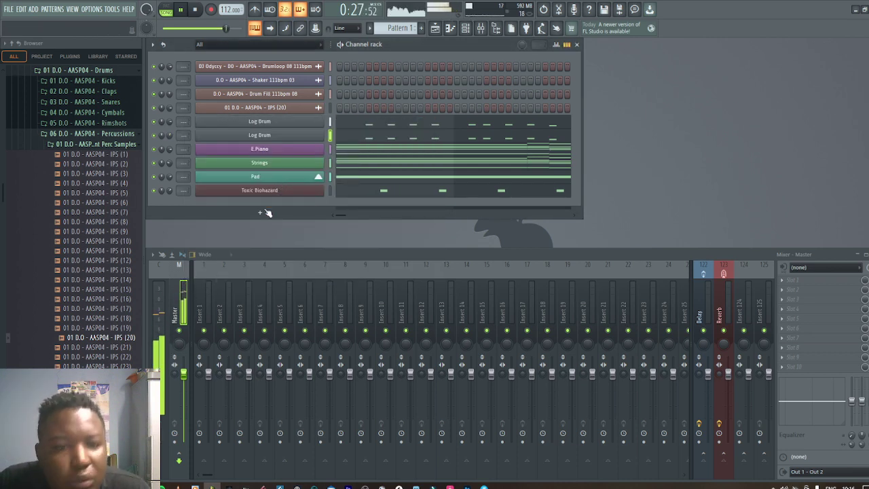
Add another Fruity DX10 channel loaded with the FM Sub preset
click(265, 213)
click(299, 182)
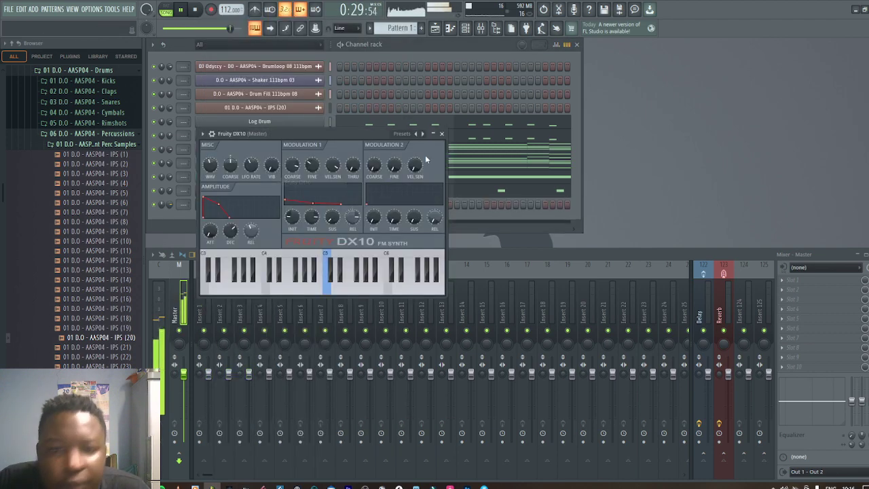
click(419, 133)
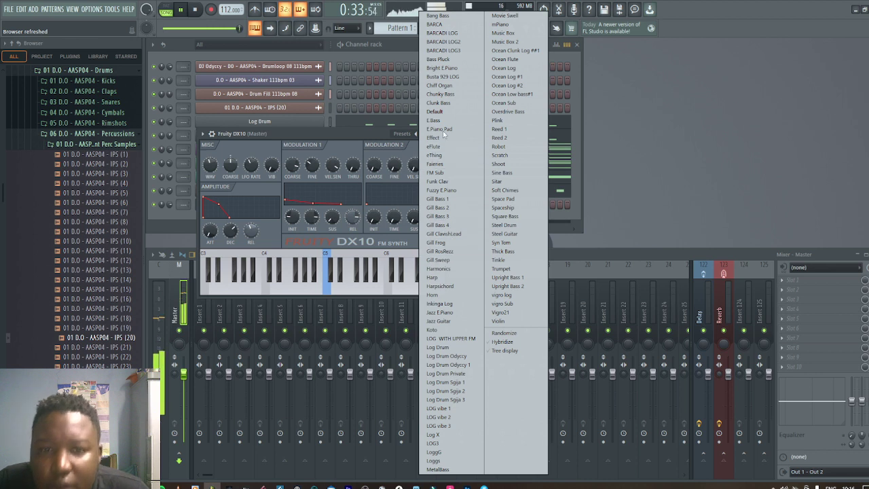
click(431, 174)
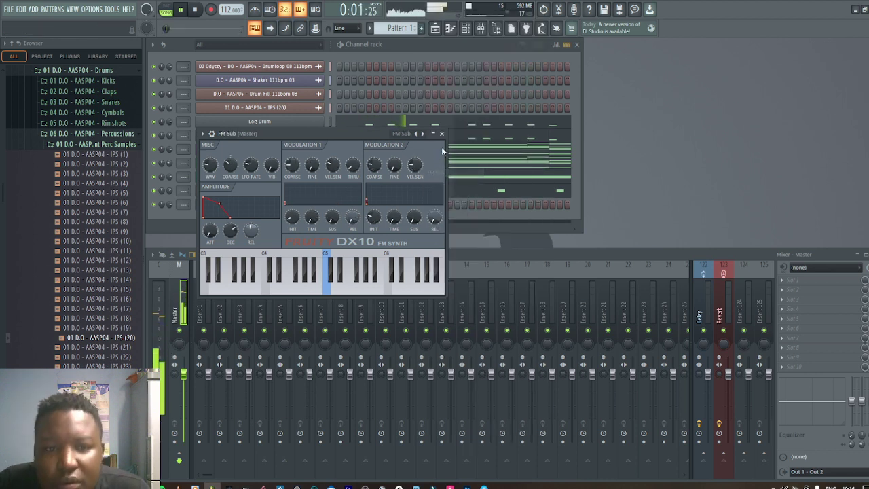
click(442, 133)
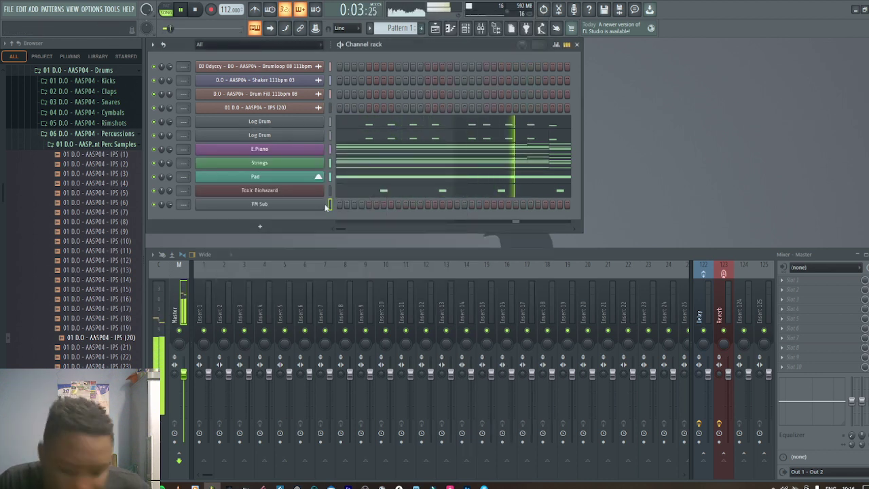
Move the FM Sub channel directly below the two Log Drum channels and paste the log drum notes into it
key(alt+Up)
key(alt+Up)
key(alt+Up)
key(alt+Up)
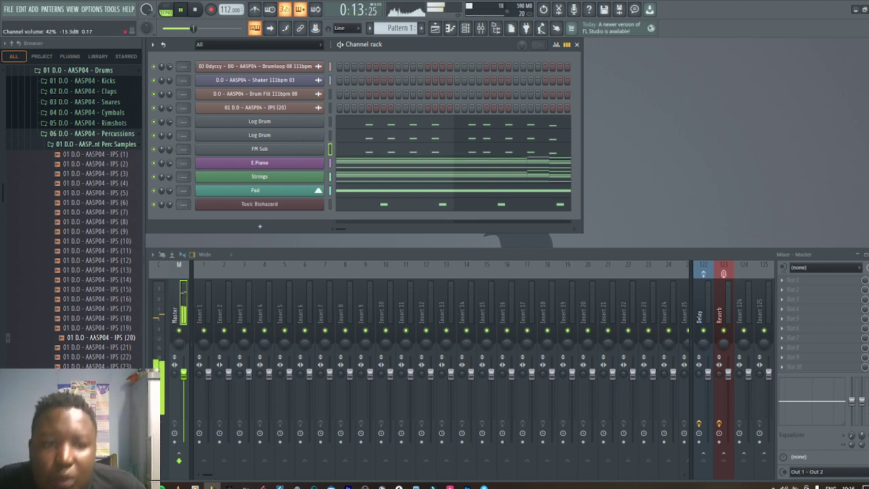
Lengthen the FM Sub notes so that they run into one another across the eight bars
click(403, 151)
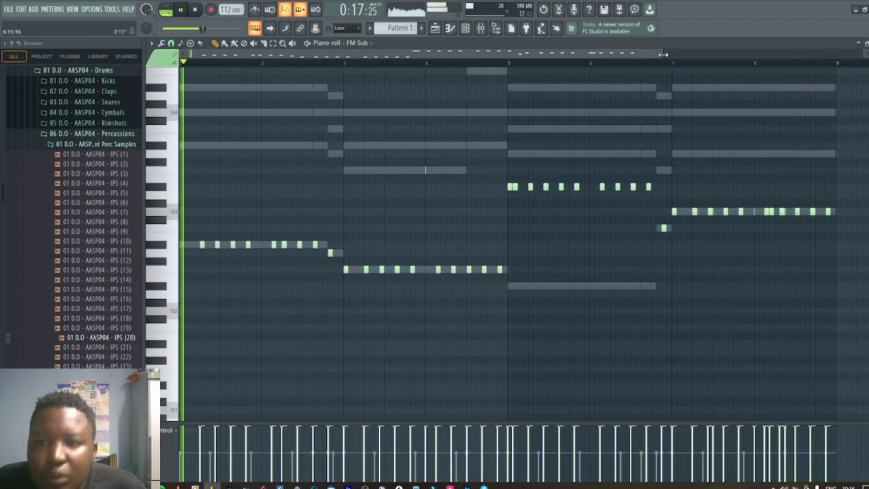
drag(662, 54, 771, 54)
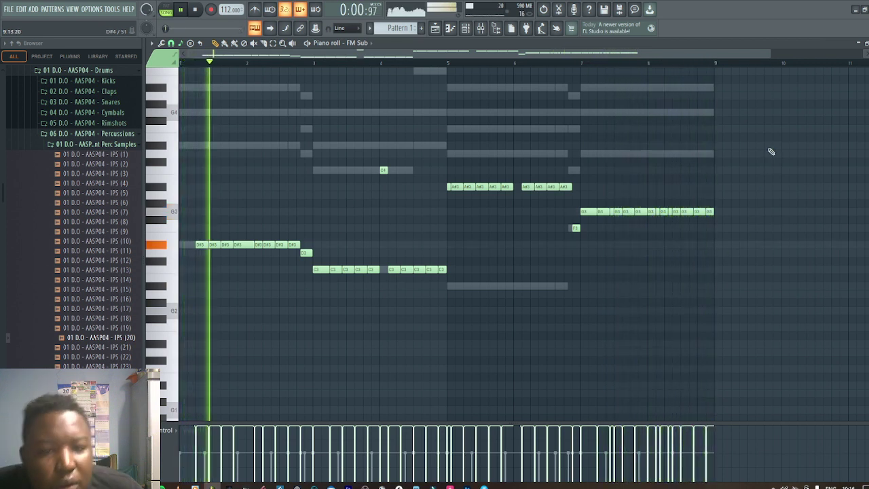
click(868, 43)
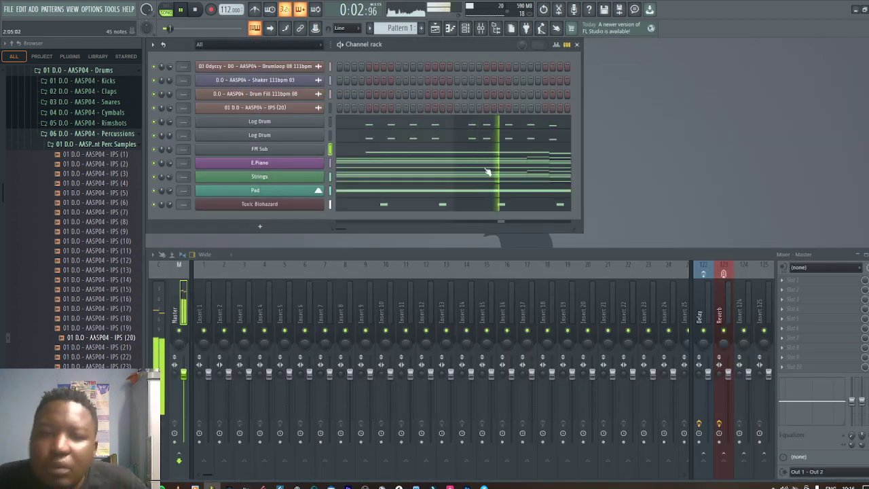
Add a Morphine channel and load the bass preset BAS Fretless Bass NUC
click(272, 226)
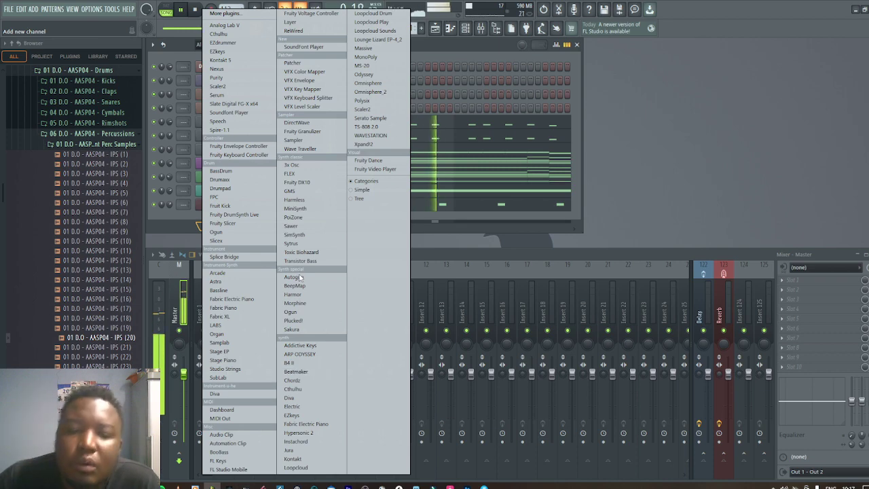
click(296, 304)
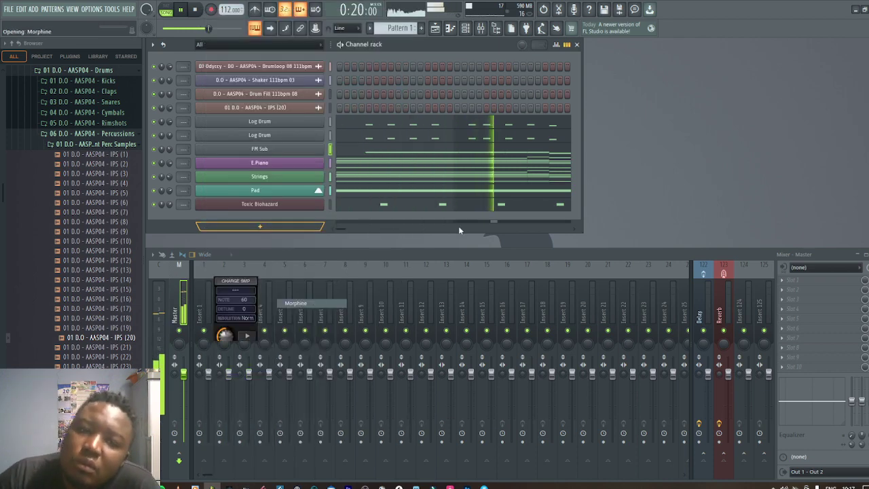
drag(423, 146, 566, 64)
click(421, 99)
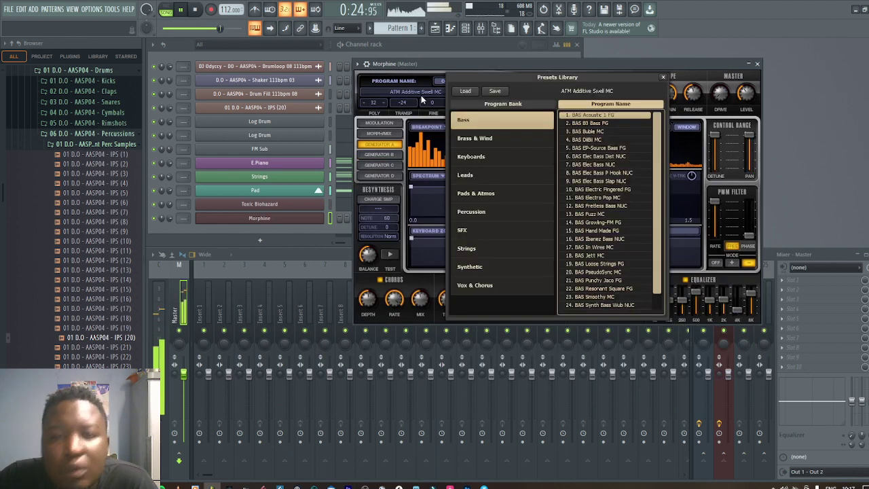
click(597, 206)
click(662, 77)
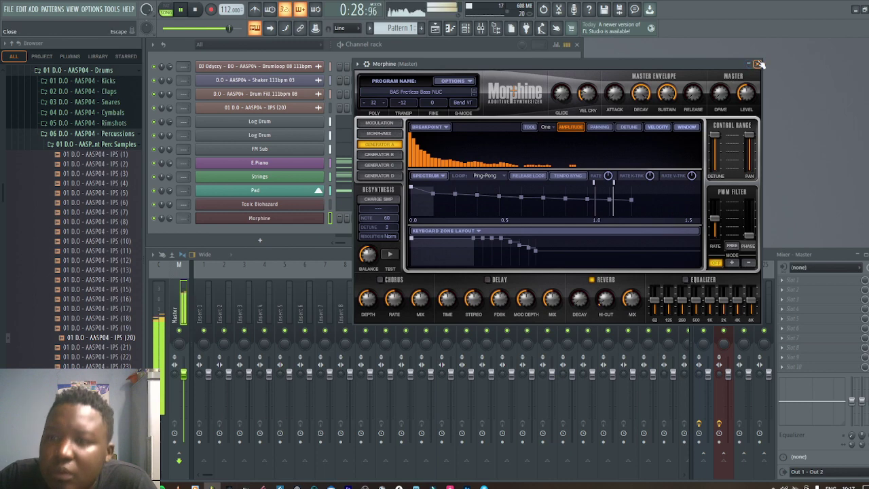
click(758, 64)
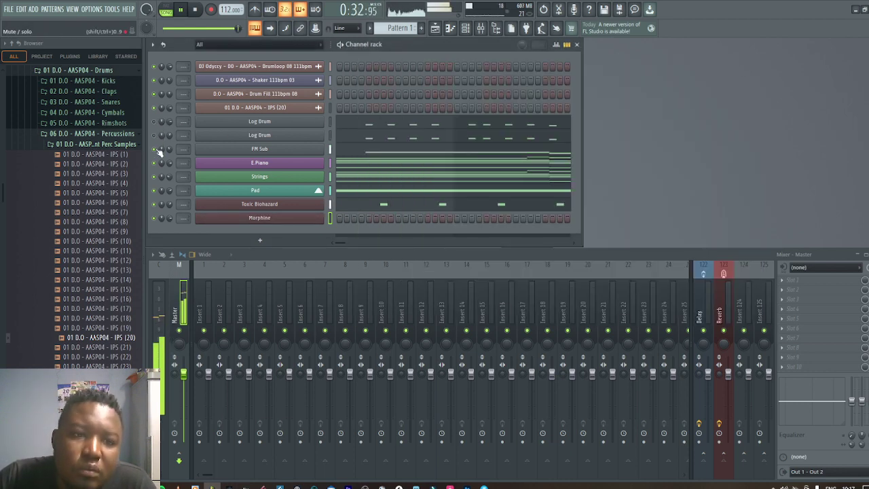
Mute both Log Drum channels and FM Sub, and move the Morphine channel directly below FM Sub
key(space)
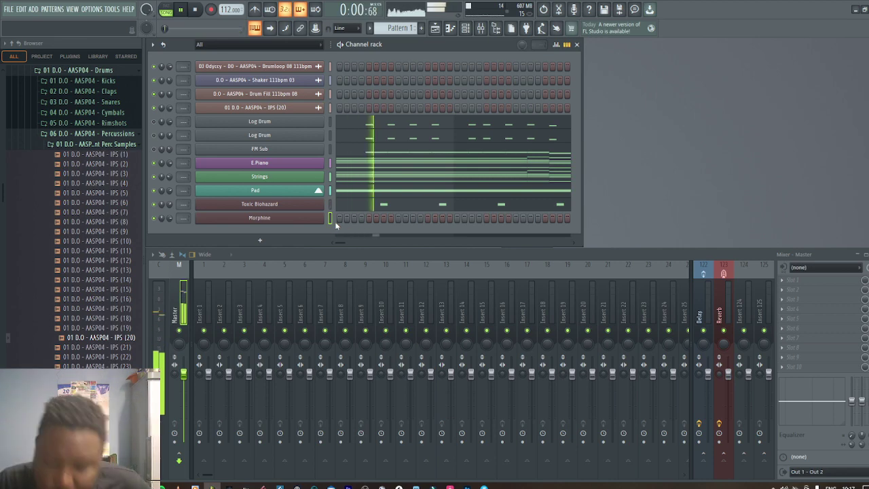
key(alt+Up)
key(alt+Up)
key(alt+Up)
key(alt+Up)
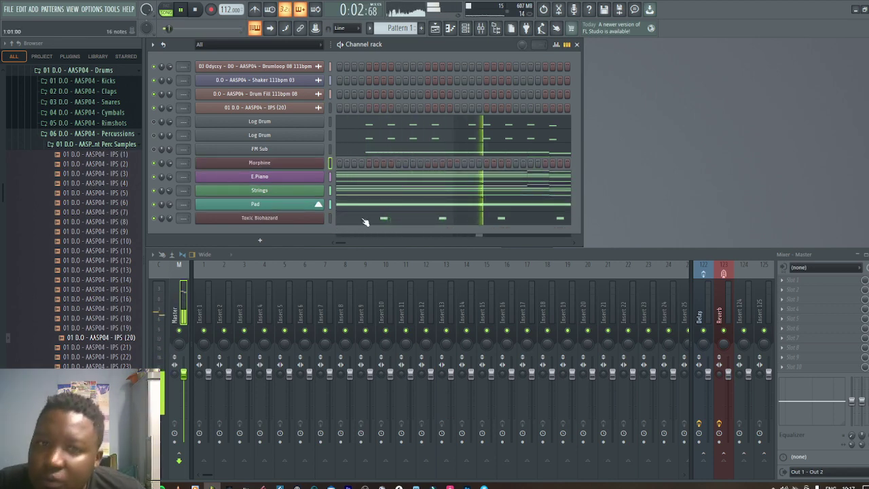
In Morphine's piano roll, draw a long and a short D#3 note from bar 1, followed by a short D3 ending bar 2
click(453, 35)
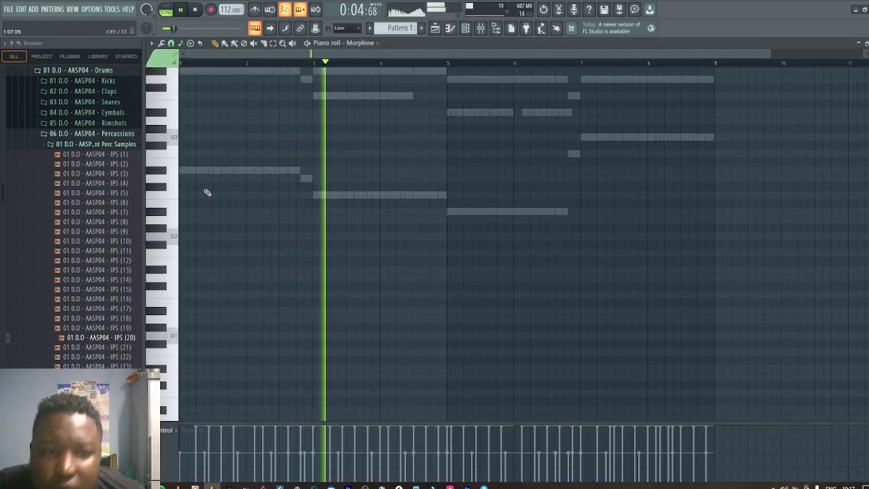
click(183, 171)
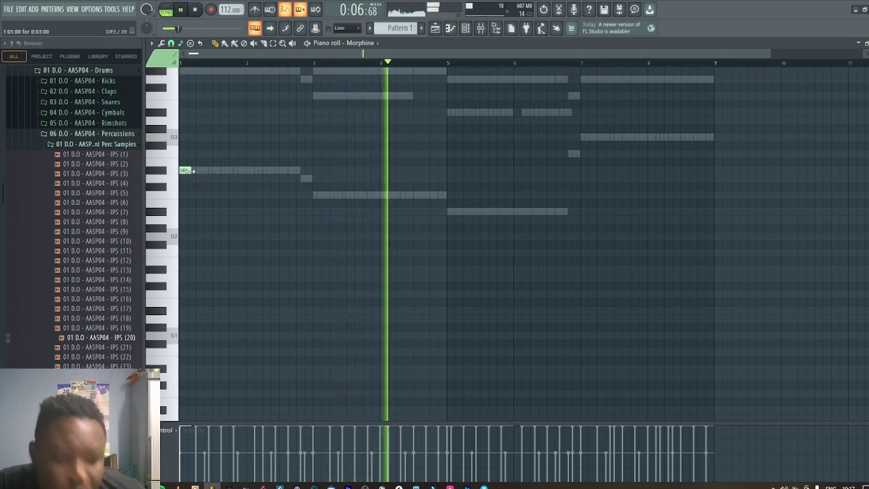
drag(193, 170, 293, 171)
click(293, 171)
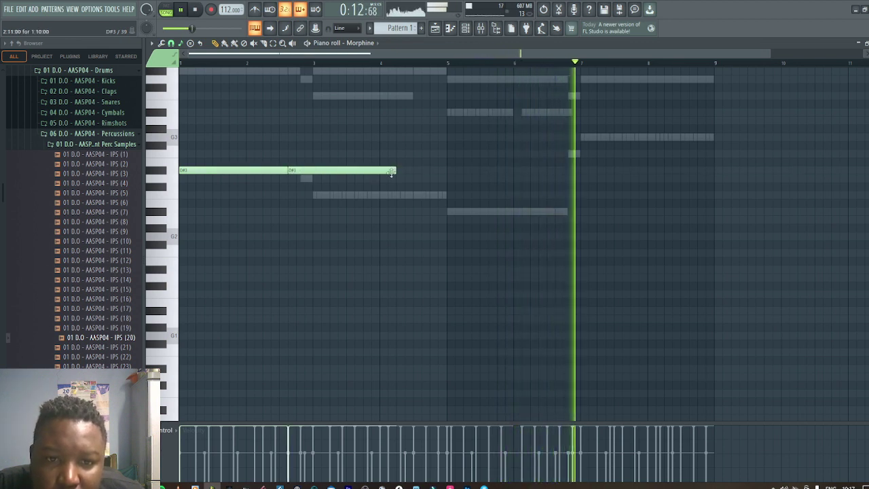
drag(397, 170, 300, 171)
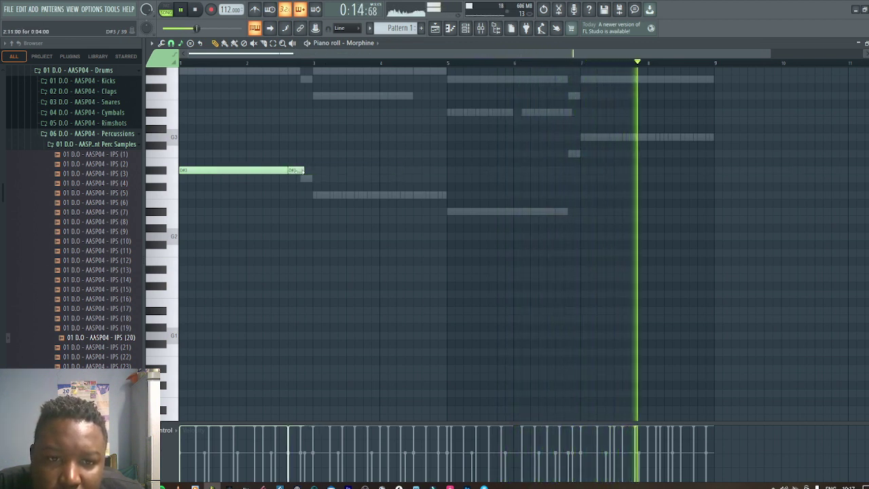
click(305, 177)
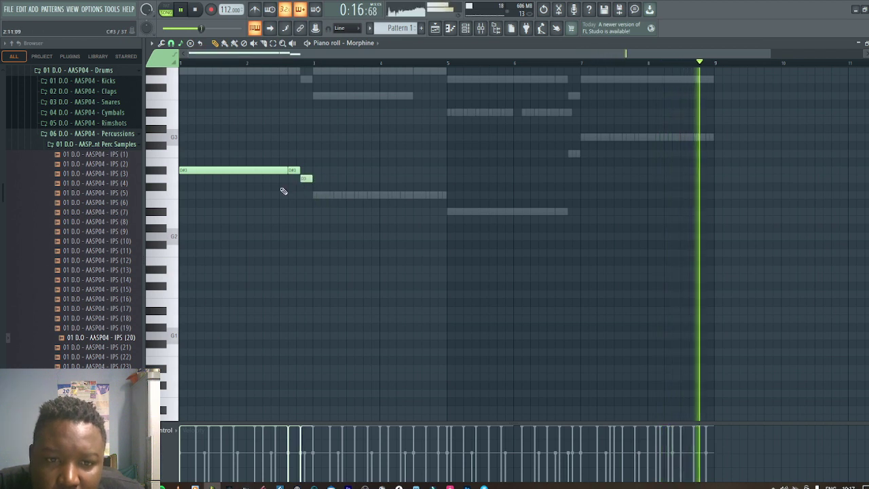
Draw a long Morphine C3 note from the start of bar 3, followed by a short C3 note in bar 4
click(313, 195)
drag(324, 195, 421, 194)
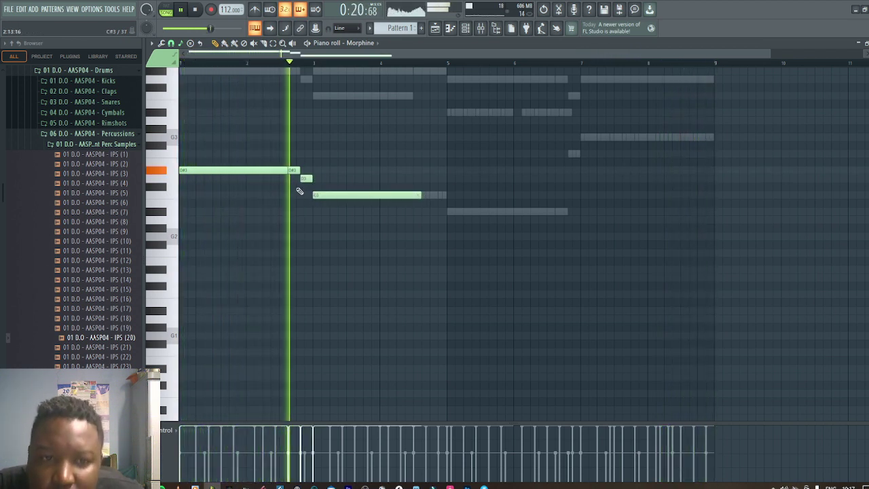
click(427, 195)
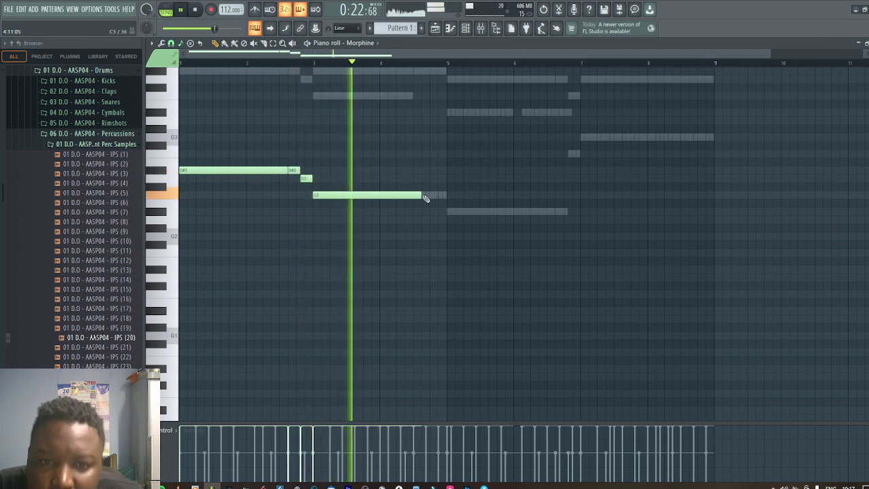
scroll(488, 271, up, 3)
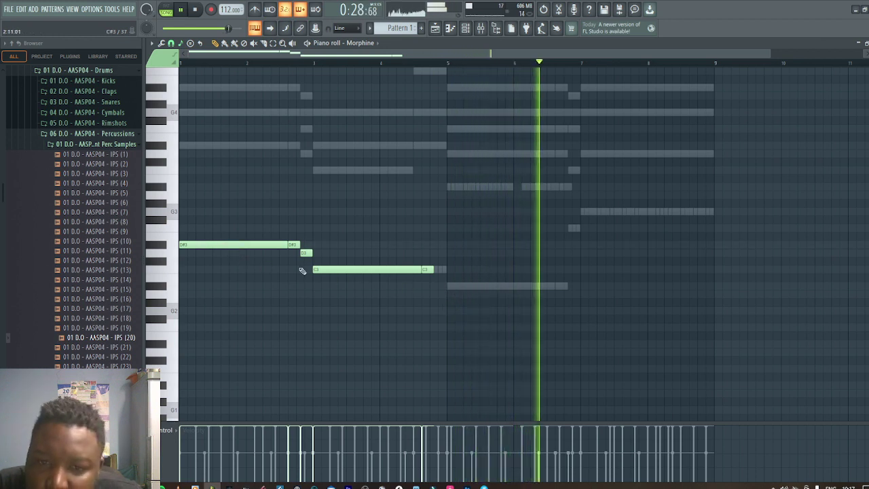
Draw a long Morphine A#2 note from the start of bar 5 and delete the short C3 note in bar 4
click(450, 286)
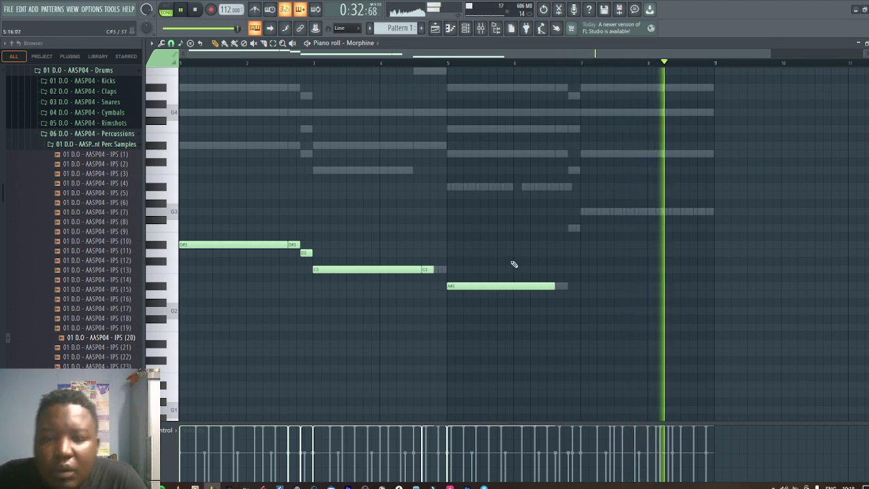
right_click(430, 270)
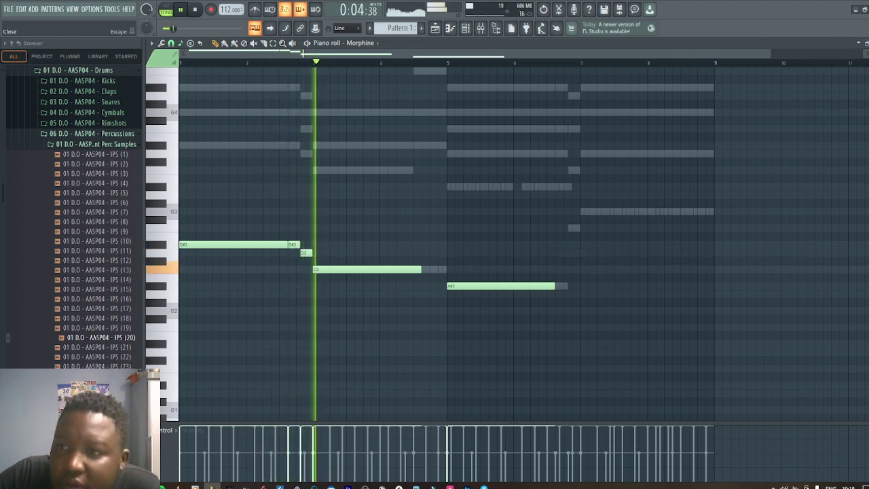
click(868, 43)
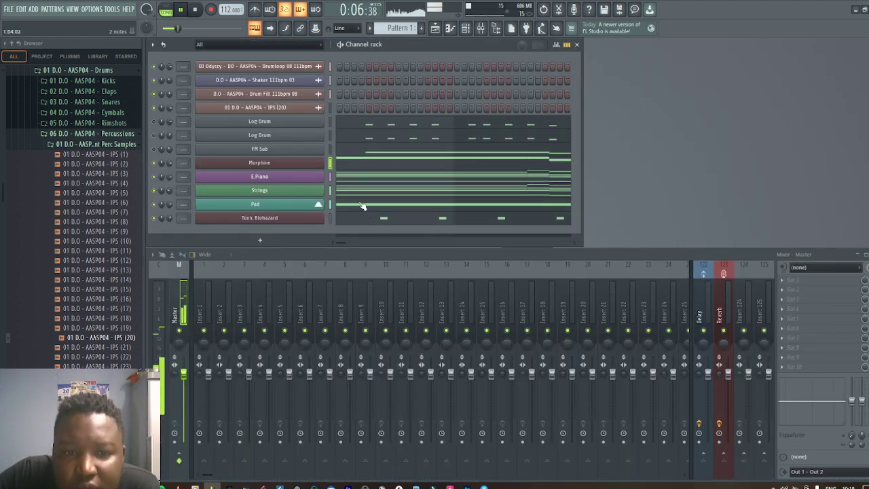
Check the E.Piano notes for reference, and add a short C3 note at the end of bar 4 in Morphine's piano roll
click(365, 179)
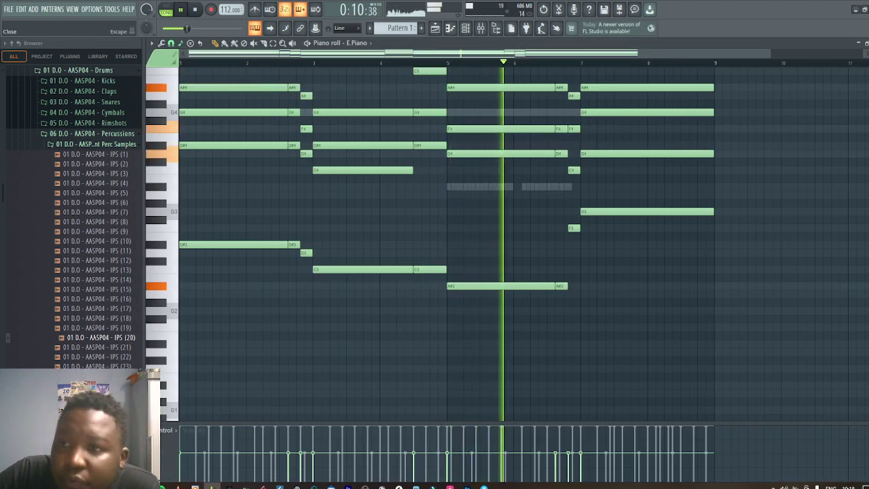
click(867, 44)
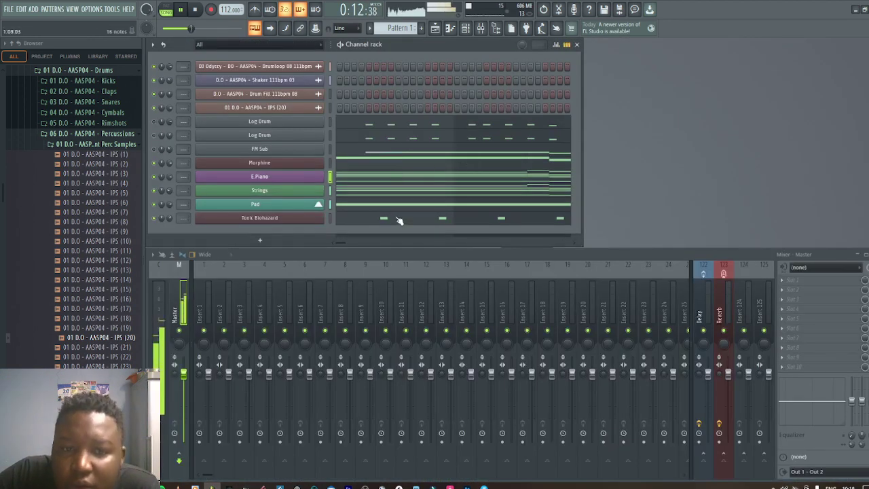
click(395, 162)
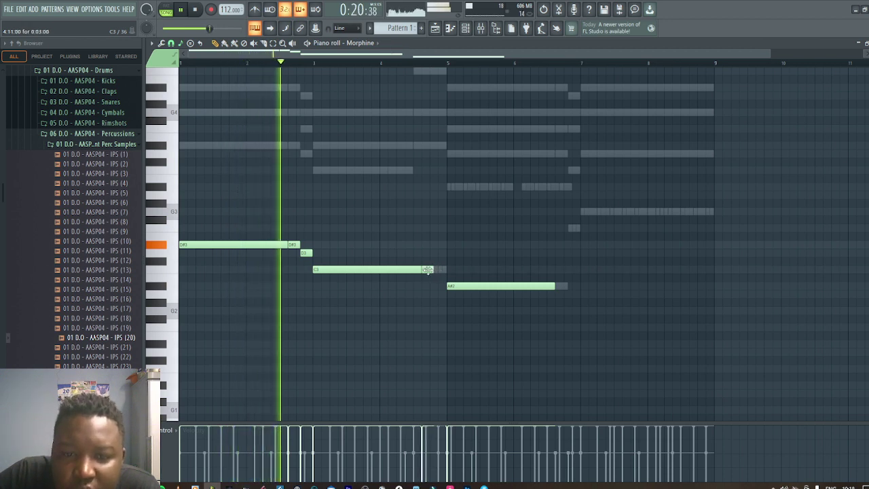
mouse_move(437, 270)
mouse_down()
mouse_move(444, 270)
mouse_move(428, 270)
mouse_up()
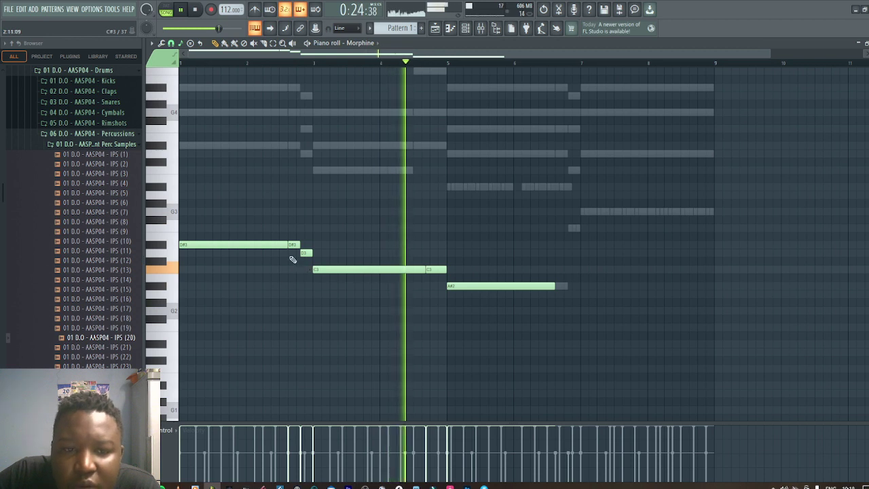
Add short A#2 and F3 notes ending bar 6, followed by a long G3 note filling bars 7 and 8
click(561, 286)
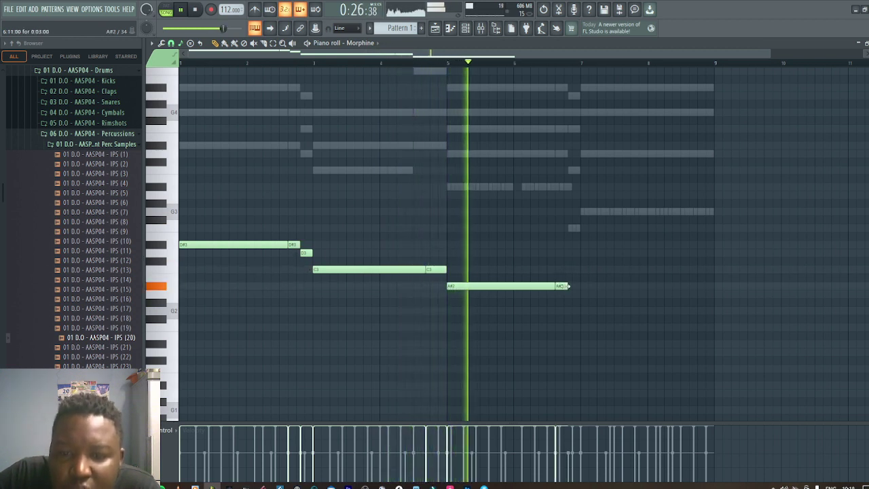
click(576, 229)
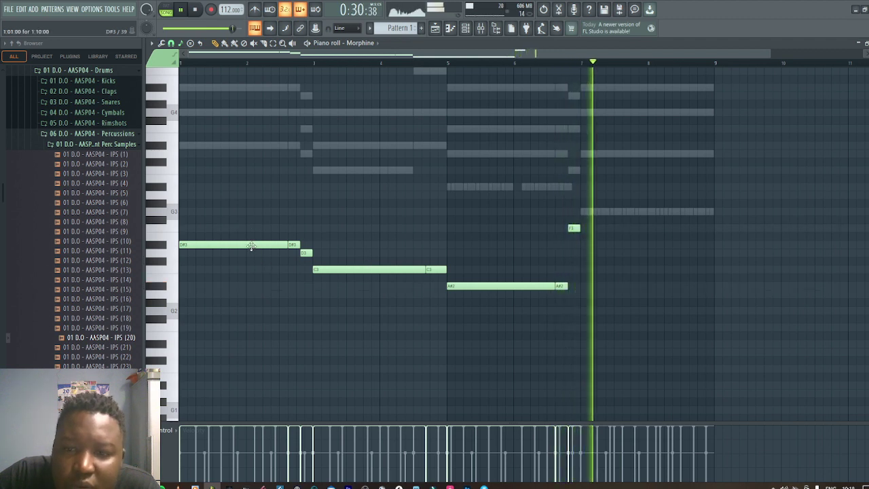
click(581, 212)
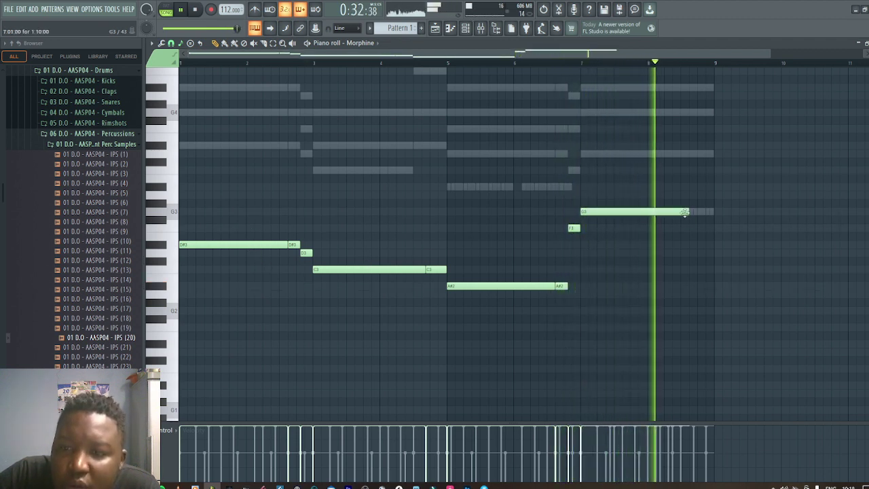
drag(688, 212, 712, 213)
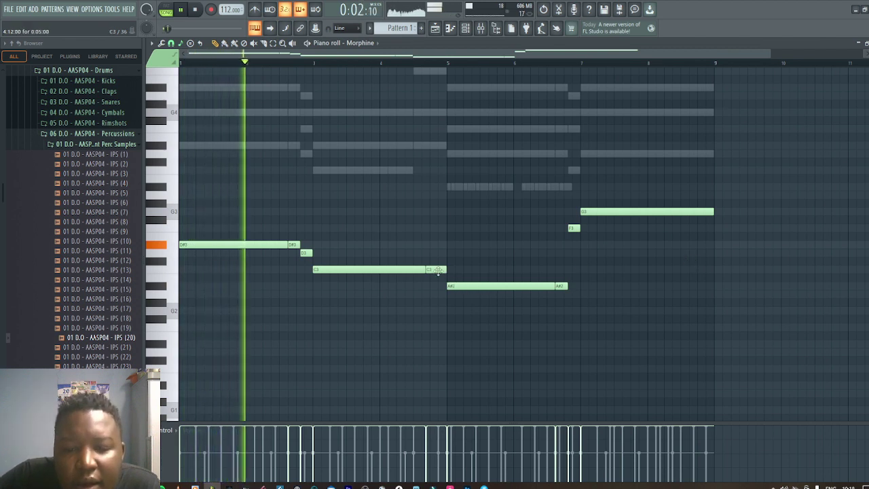
Resize the two Morphine C3 notes so they meet halfway through bar 4, and close the piano roll
drag(424, 269, 441, 270)
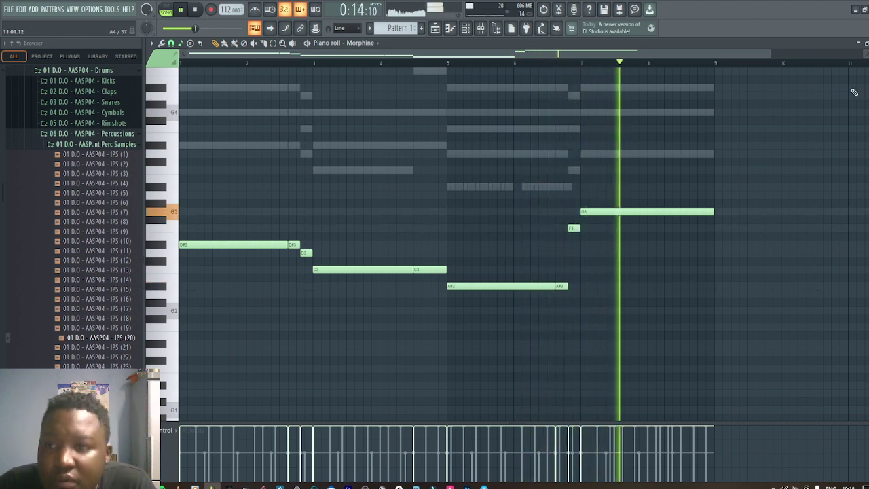
click(867, 44)
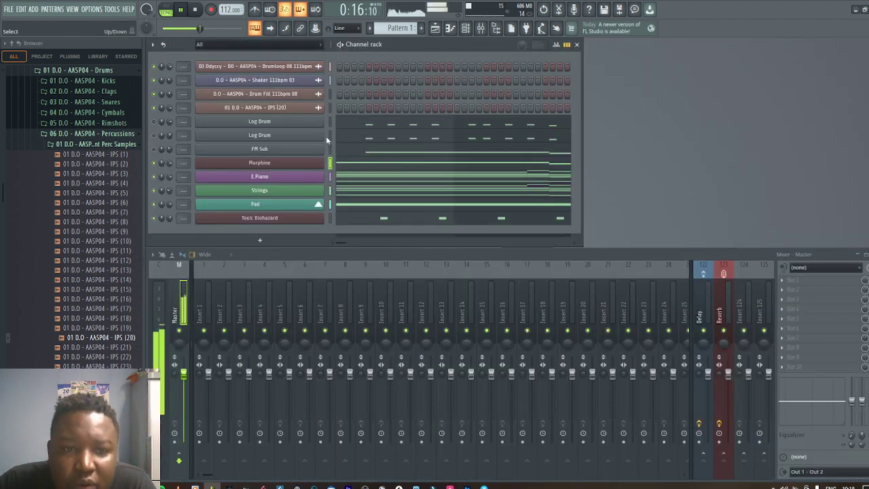
Apply random colours to the two Log Drum, FM Sub and Morphine channels, and mute Morphine
drag(329, 122, 330, 162)
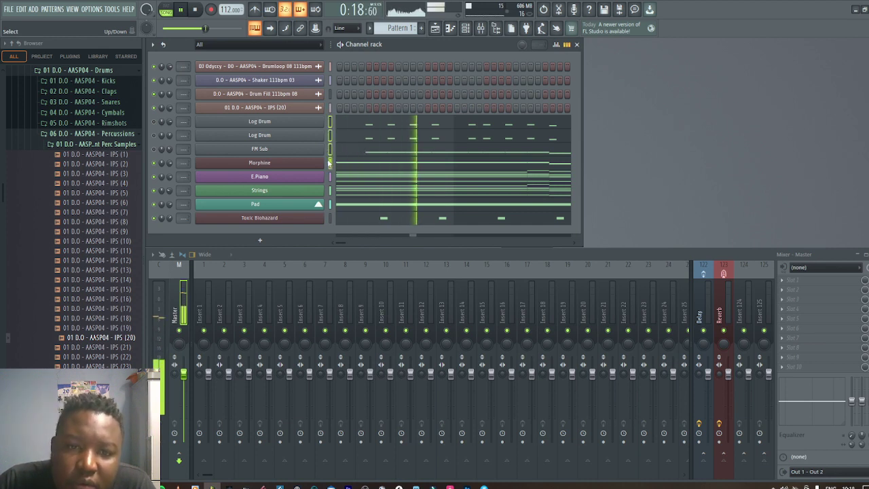
click(152, 44)
mouse_move(260, 129)
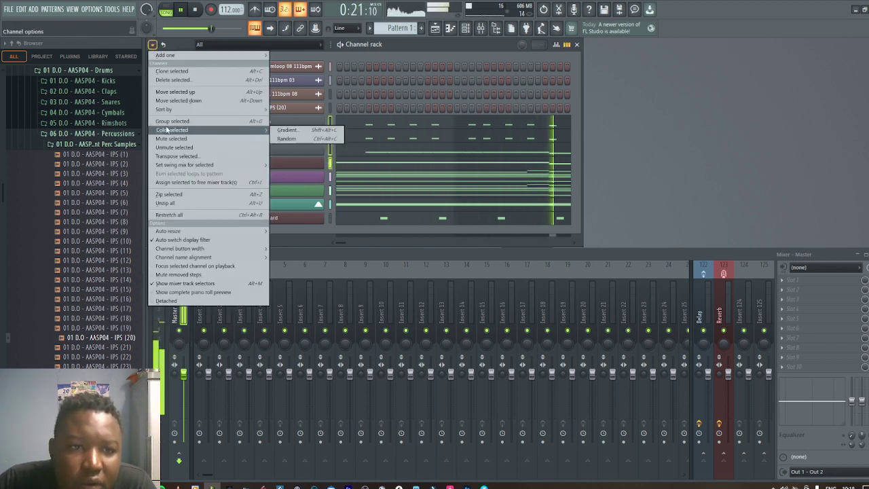
click(285, 138)
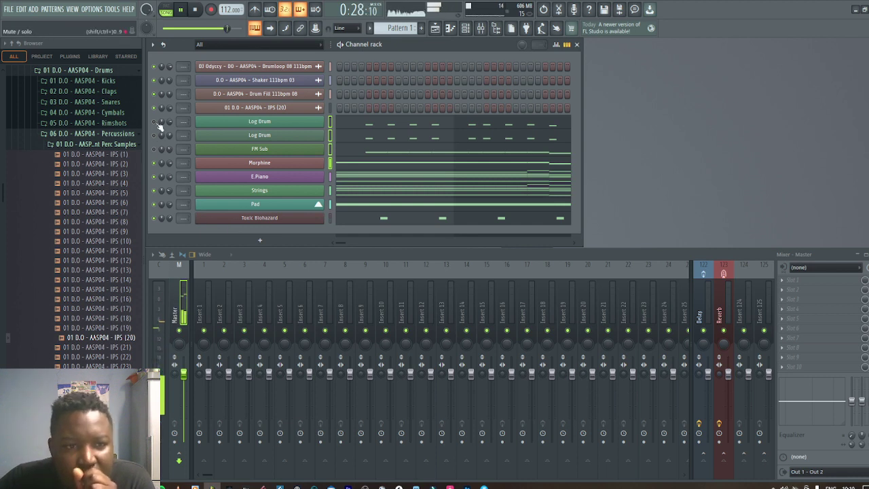
click(153, 163)
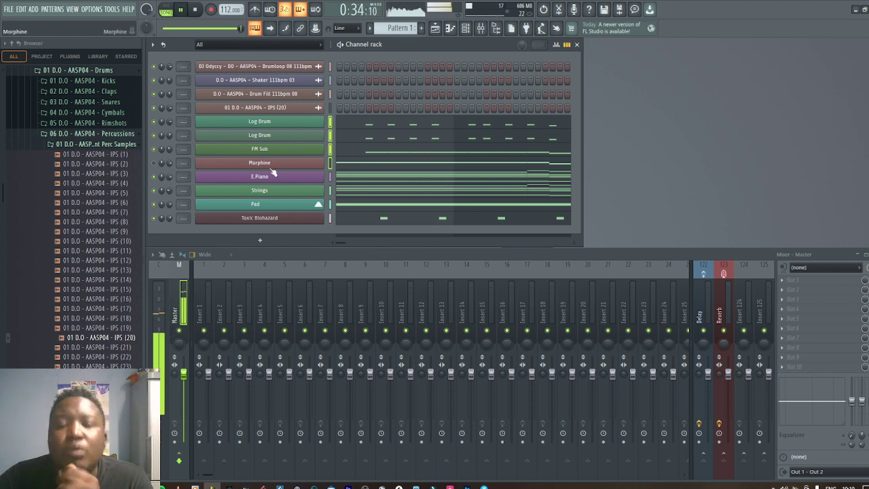
Add a Nexus channel and load the GT Jazz Guit Big Octa preset from the XP Guitars category
click(262, 242)
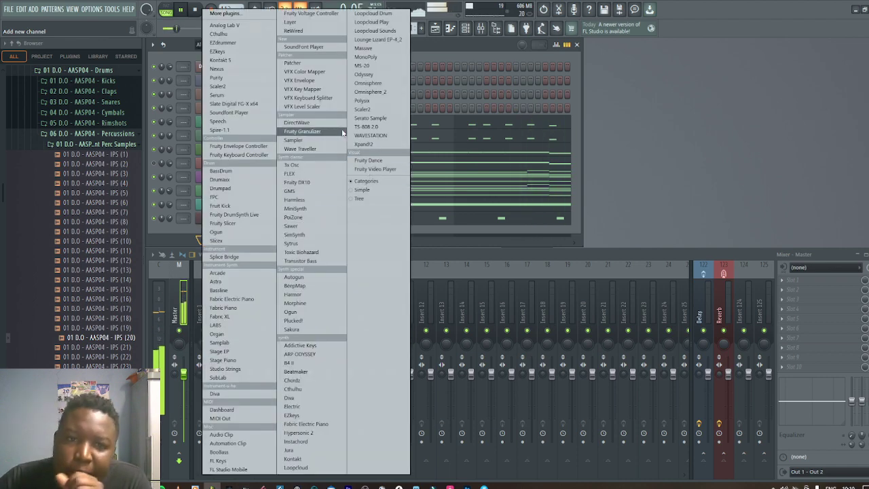
click(230, 70)
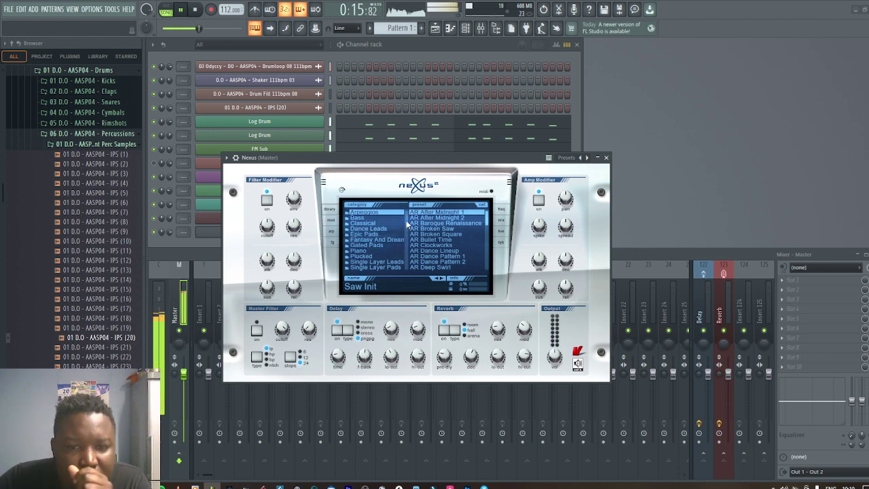
drag(406, 220, 403, 247)
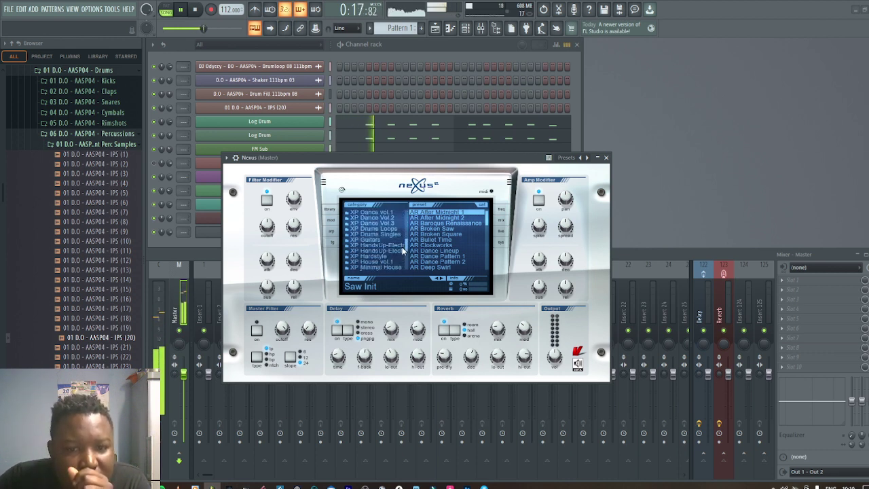
click(365, 240)
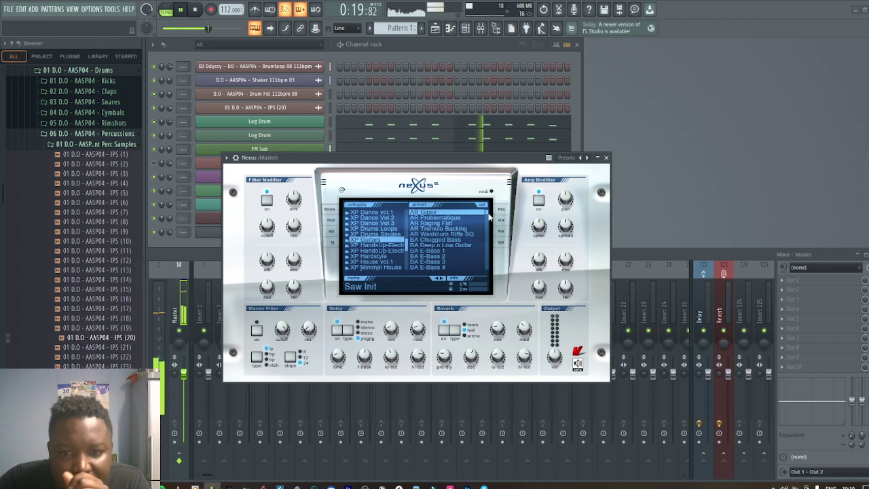
drag(486, 213, 486, 238)
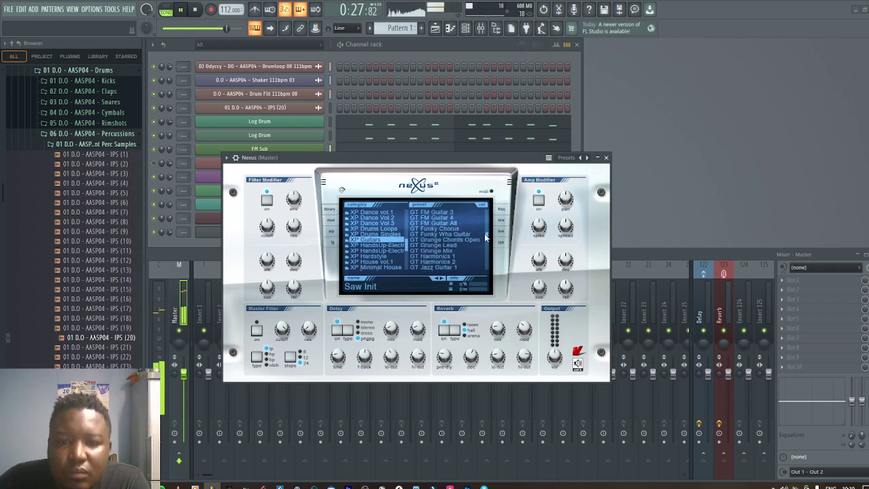
drag(486, 236, 486, 238)
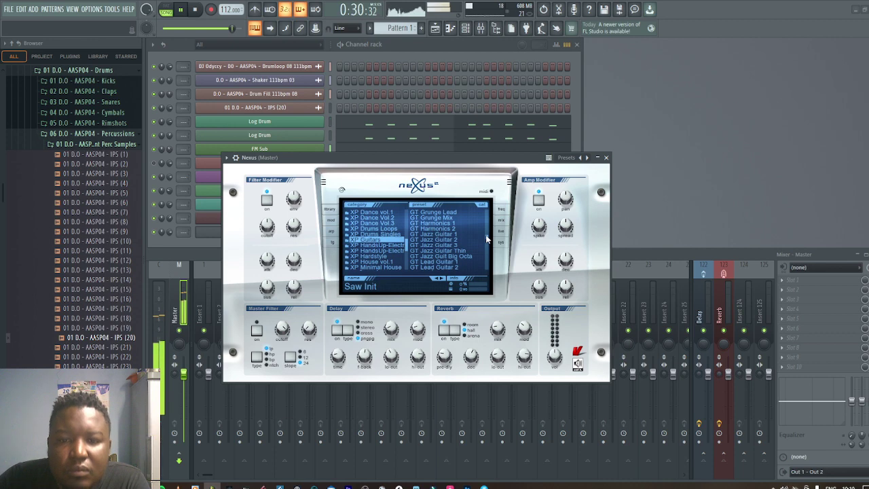
click(441, 256)
drag(441, 157, 628, 165)
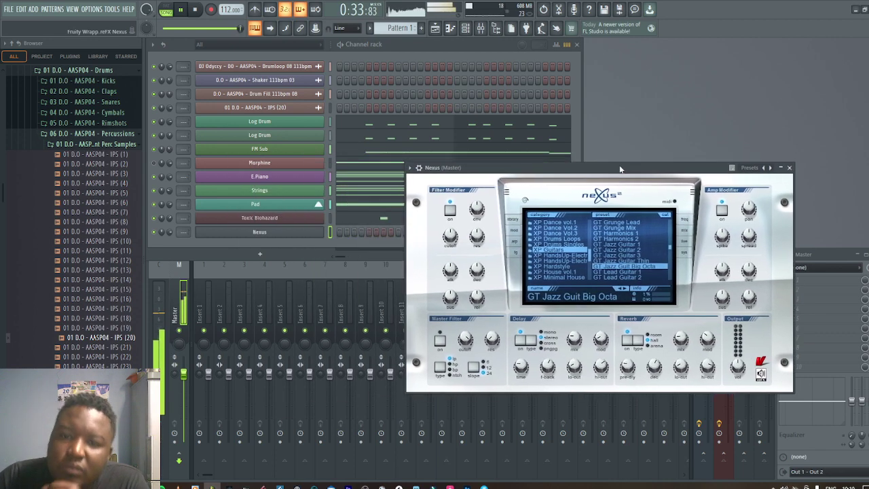
click(792, 166)
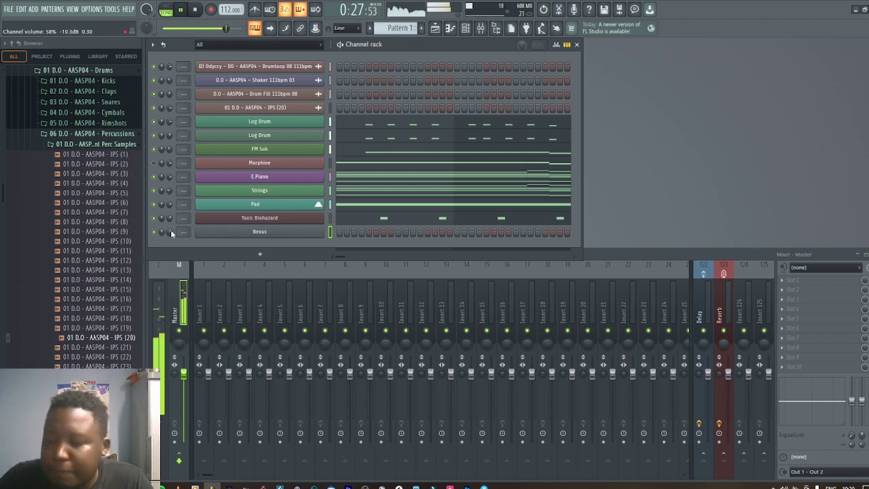
Change the Nexus channel's preset to GT Jazz Guitar Thin and close the plugin
click(257, 232)
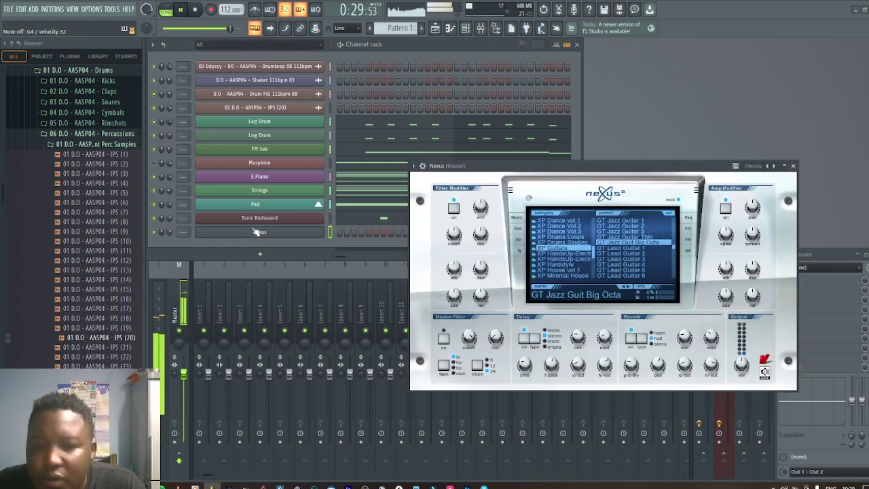
click(650, 236)
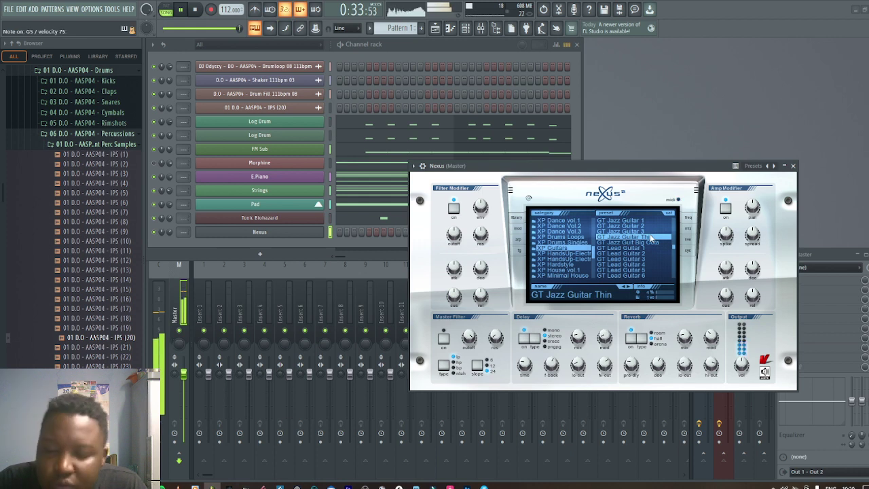
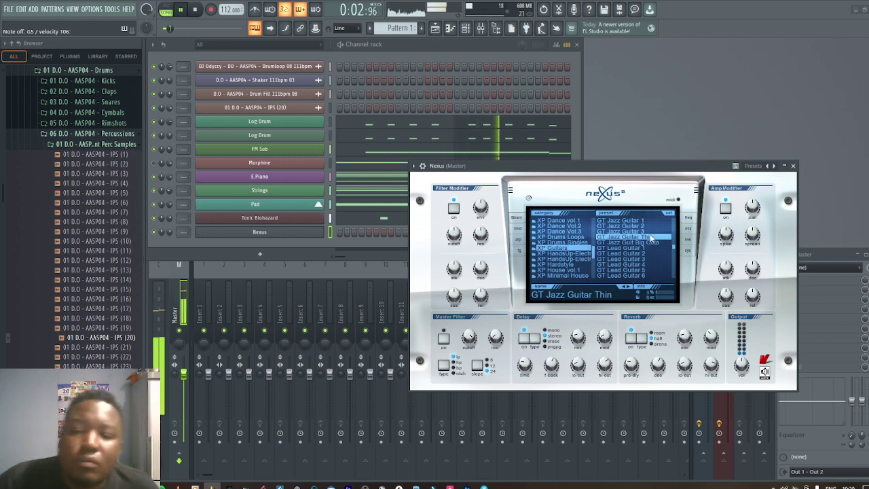
drag(630, 167, 600, 193)
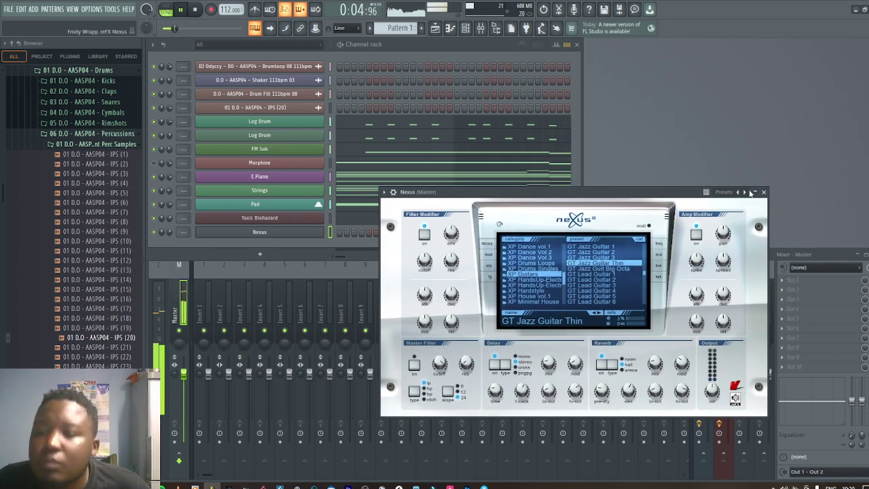
click(763, 192)
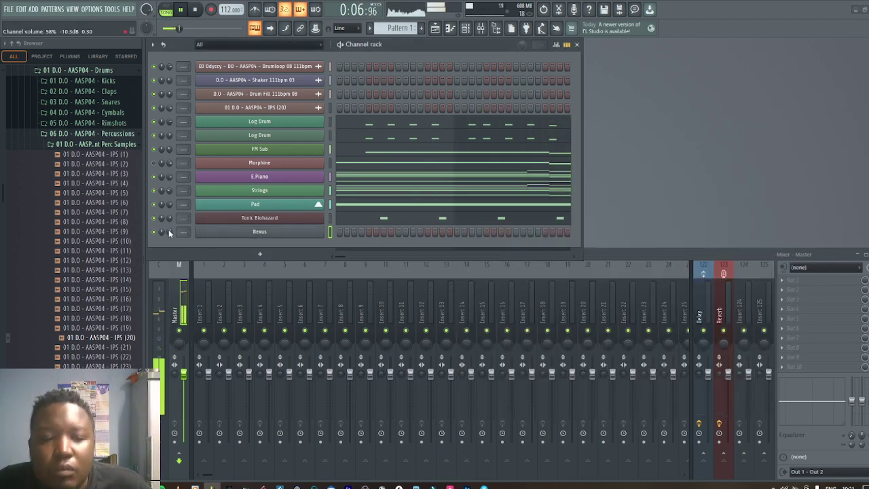
Record a melody on the Nexus channel over the playing song, and stop the recording
key(space)
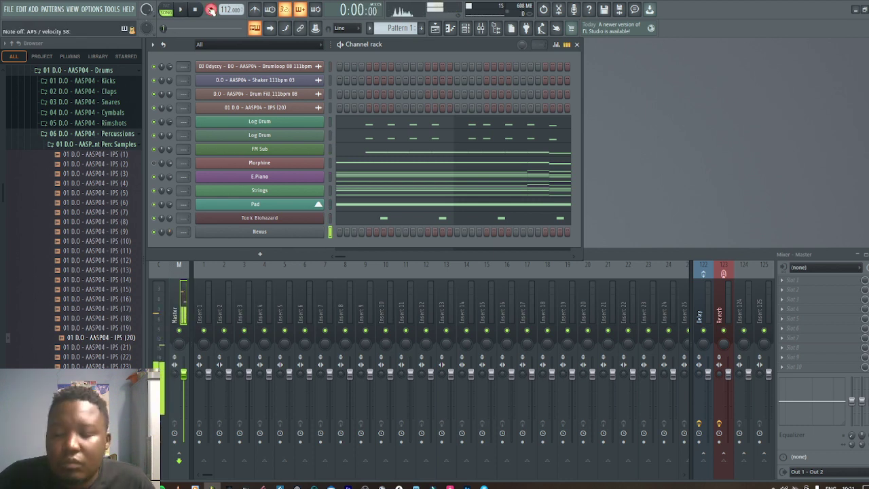
key(space)
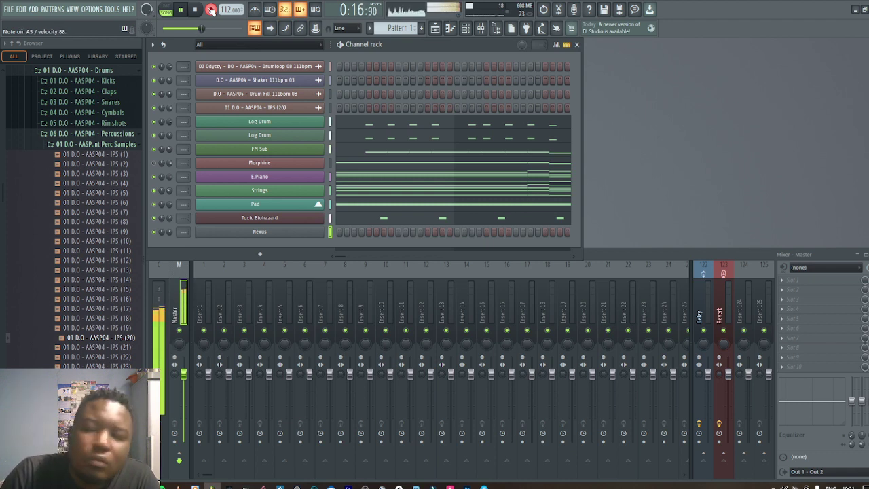
key(space)
click(195, 9)
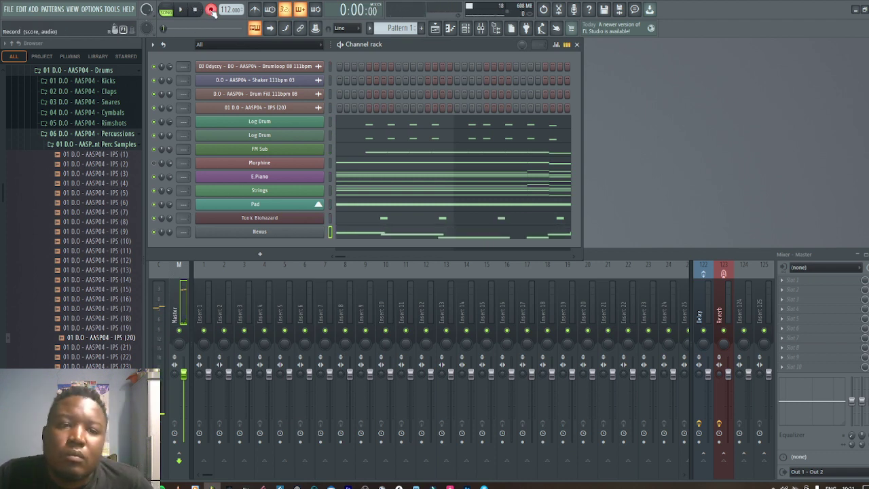
Shift the bar 3 A5 note of the recorded Nexus melody to start right where the preceding A#5 note ends
key(space)
click(380, 236)
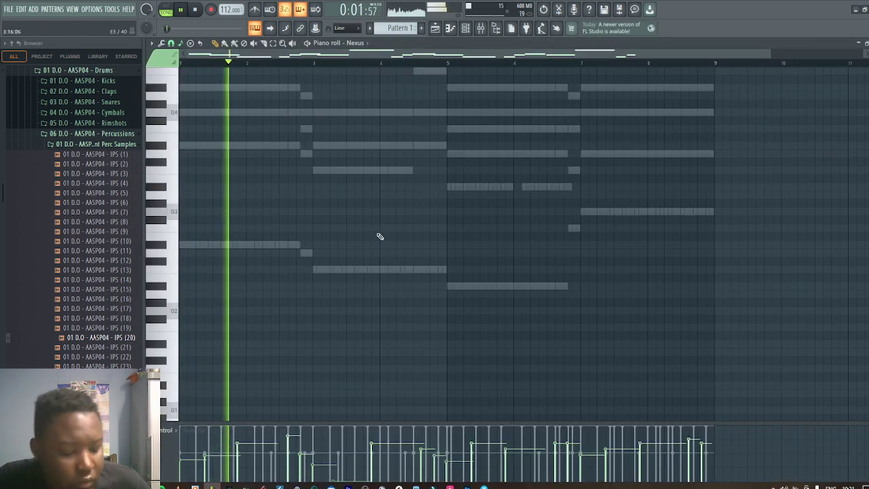
scroll(421, 223, up, 3)
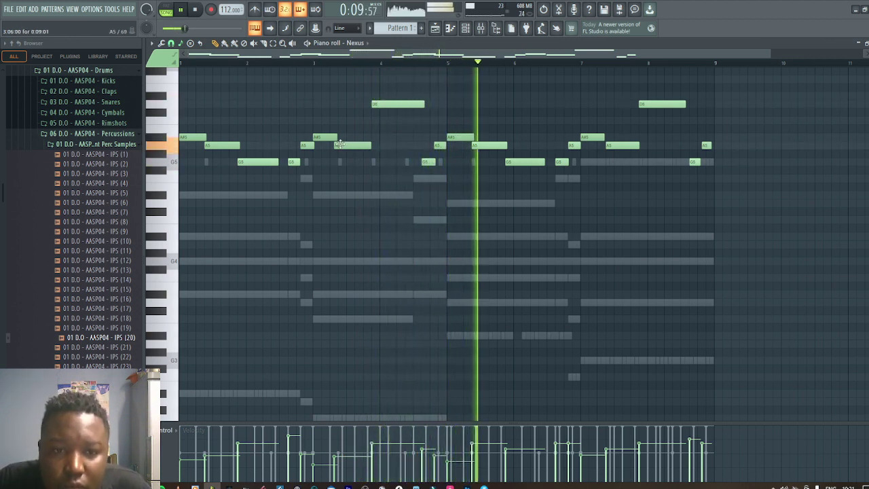
key(space)
key(space)
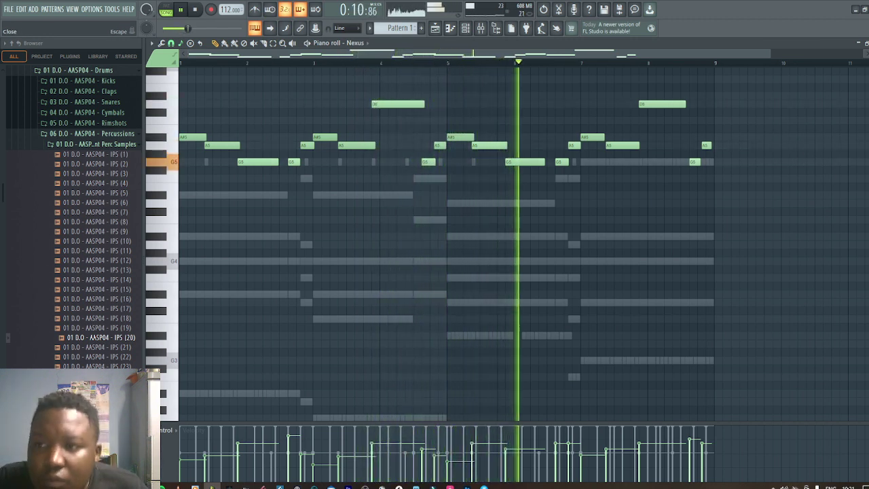
click(868, 44)
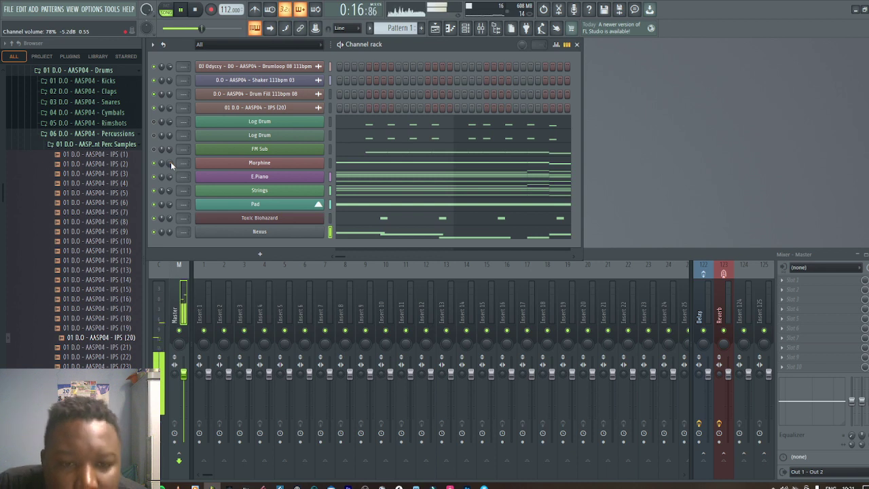
Lower the Morphine channel's volume and set the Nexus channel's volume to 49%
drag(170, 162, 170, 182)
drag(170, 232, 169, 233)
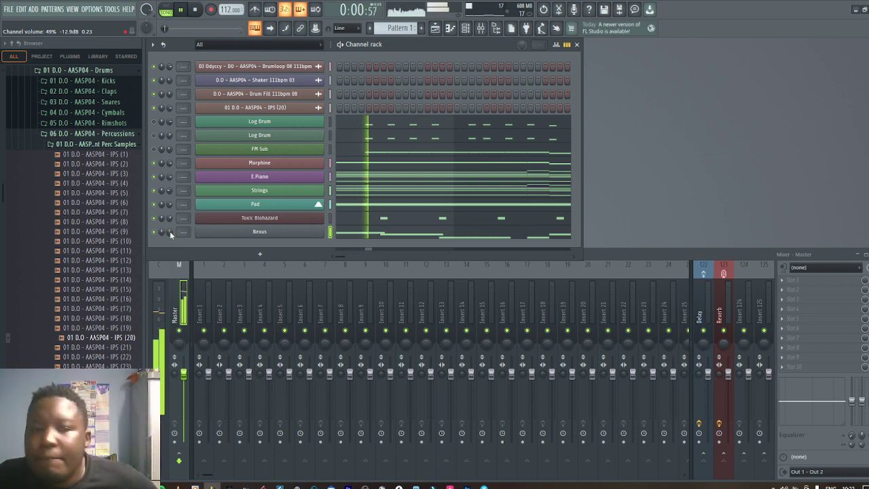
Add an Arcade channel and open the Distant Voices line in its library
click(264, 255)
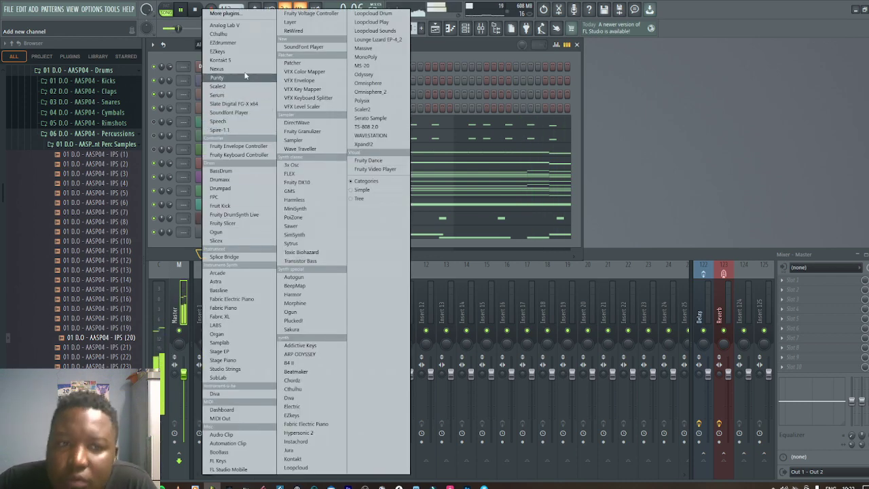
click(231, 274)
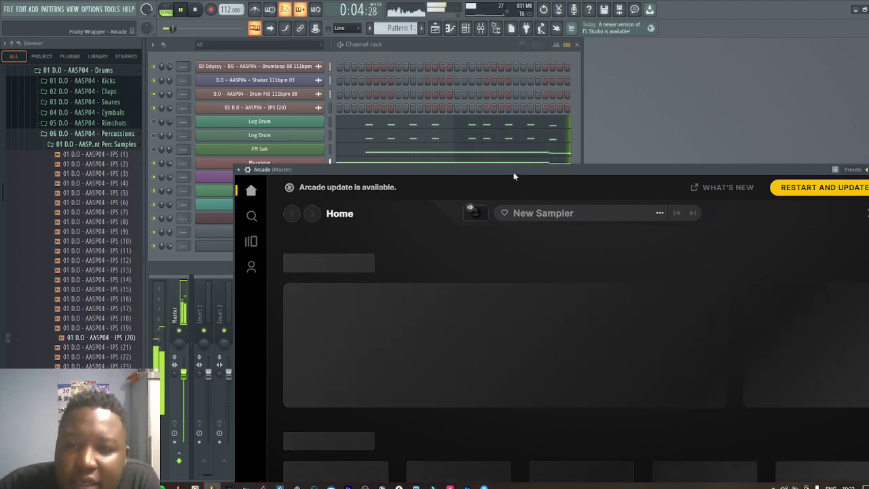
drag(509, 169, 456, 47)
click(199, 116)
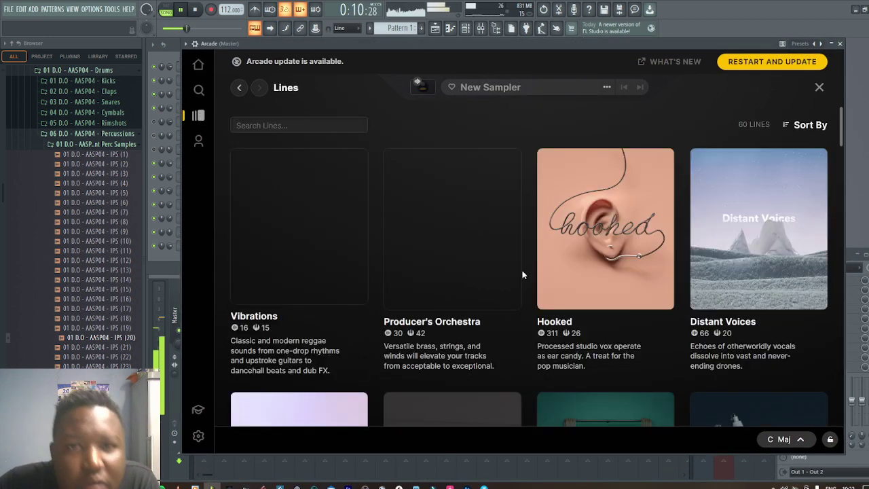
click(758, 231)
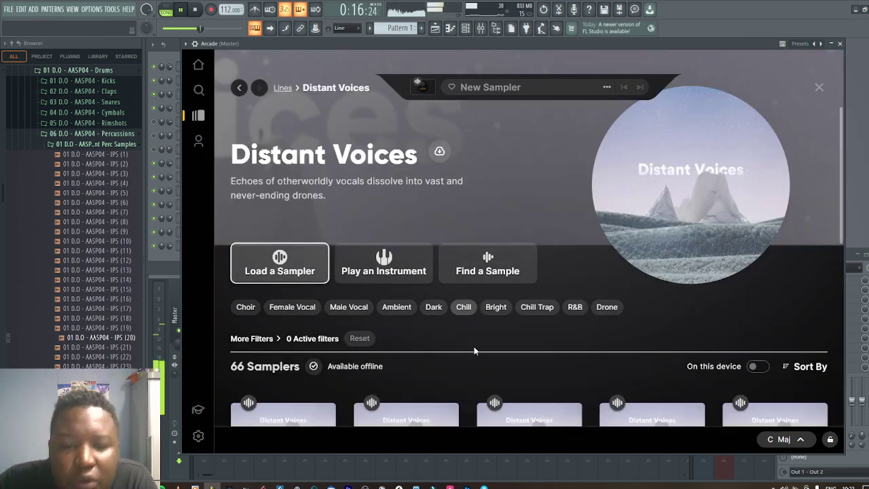
Browse the Distant Voices samplers and load the Destiny sampler
scroll(473, 346, down, 3)
scroll(474, 359, down, 3)
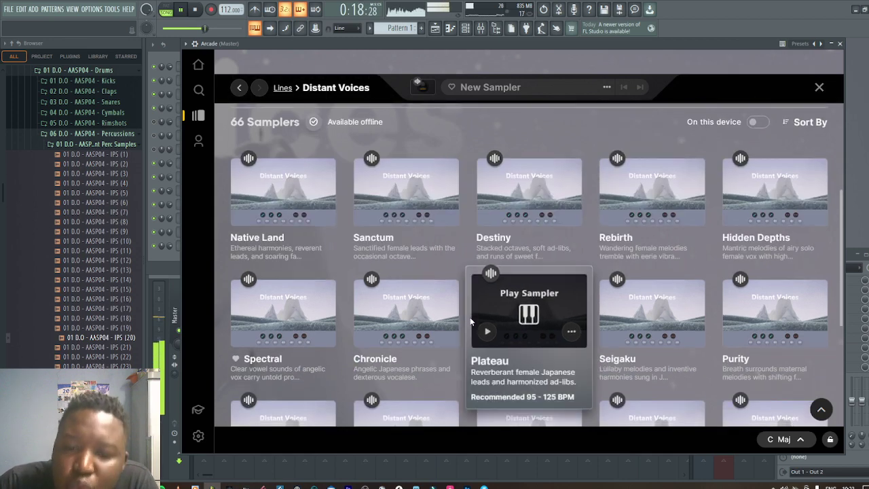
scroll(468, 301, down, 3)
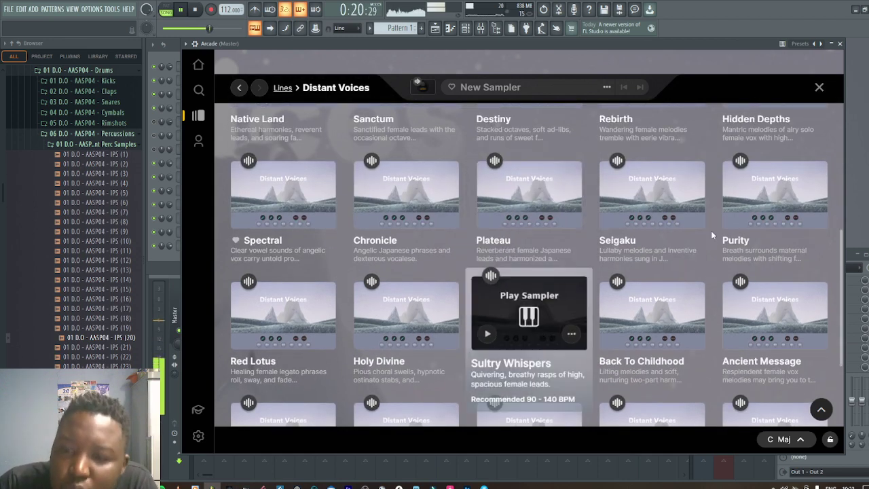
scroll(434, 197, up, 2)
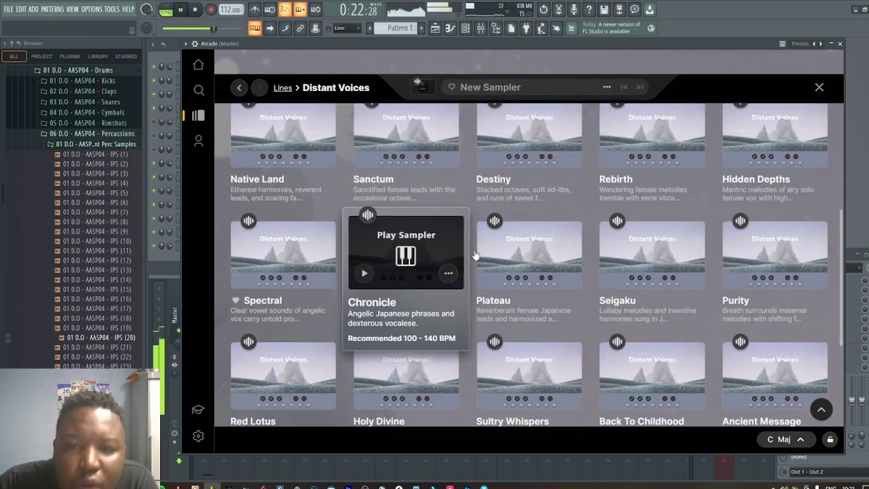
scroll(539, 153, up, 2)
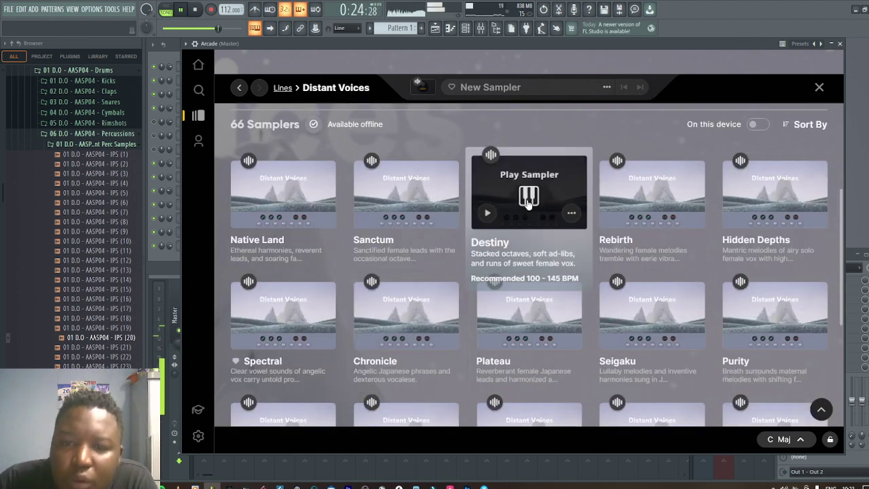
click(528, 197)
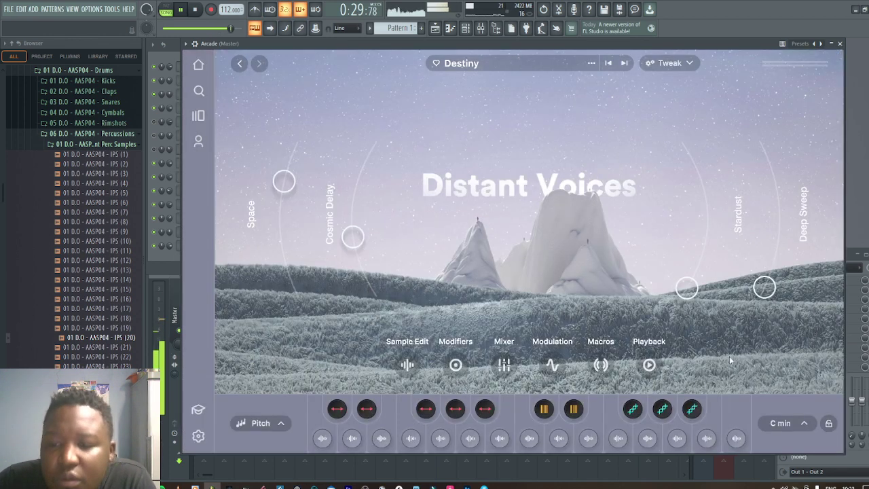
Set Arcade's session key to G minor
click(802, 422)
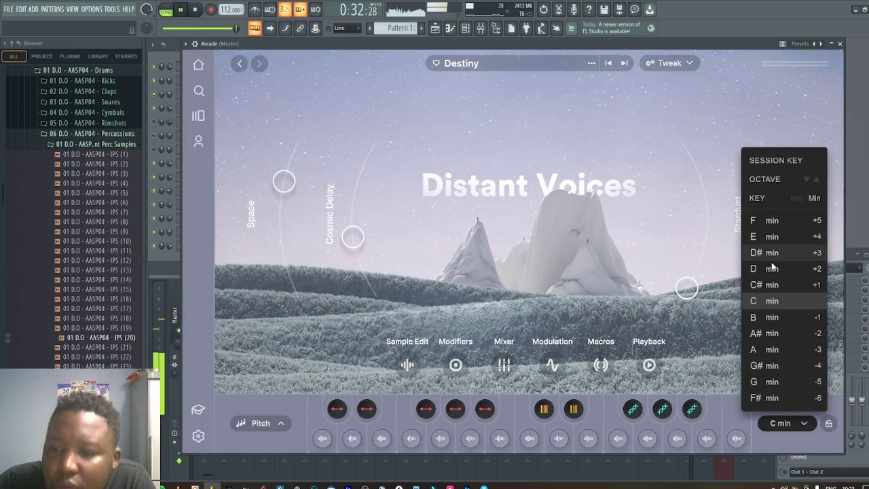
click(760, 381)
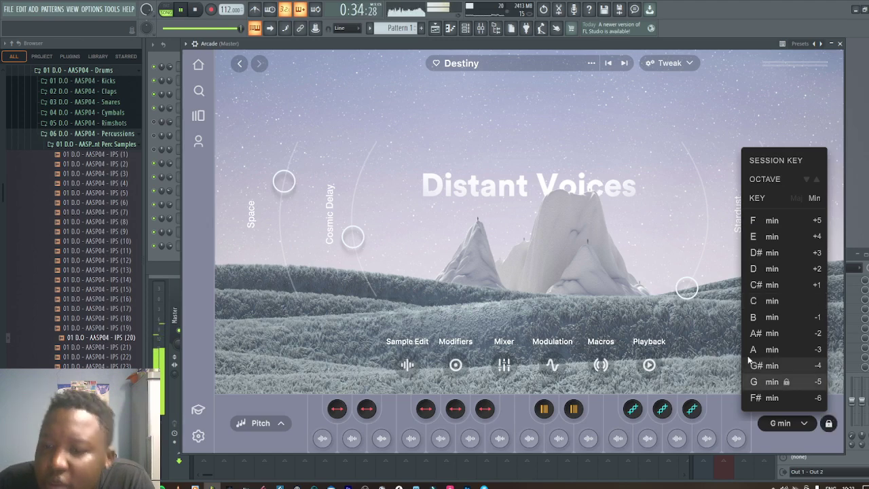
click(619, 253)
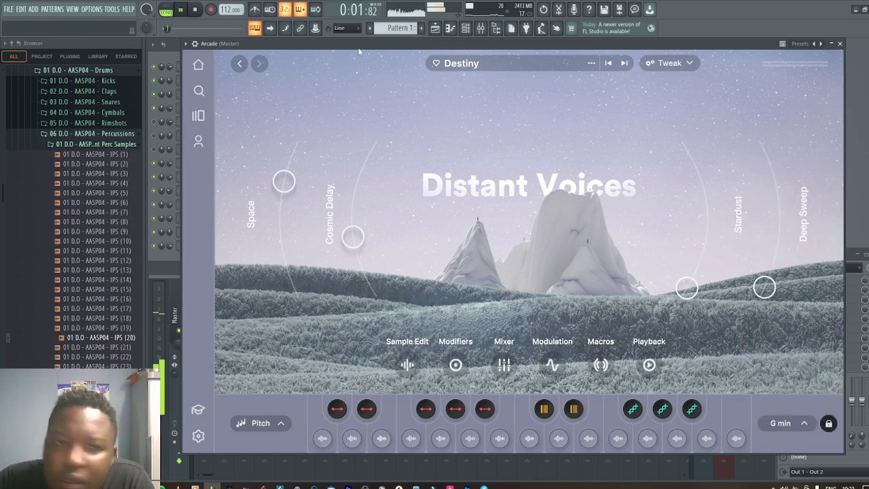
Set the Arcade channel's volume to 50% and audition the Destiny vocal samples
drag(332, 42, 387, 61)
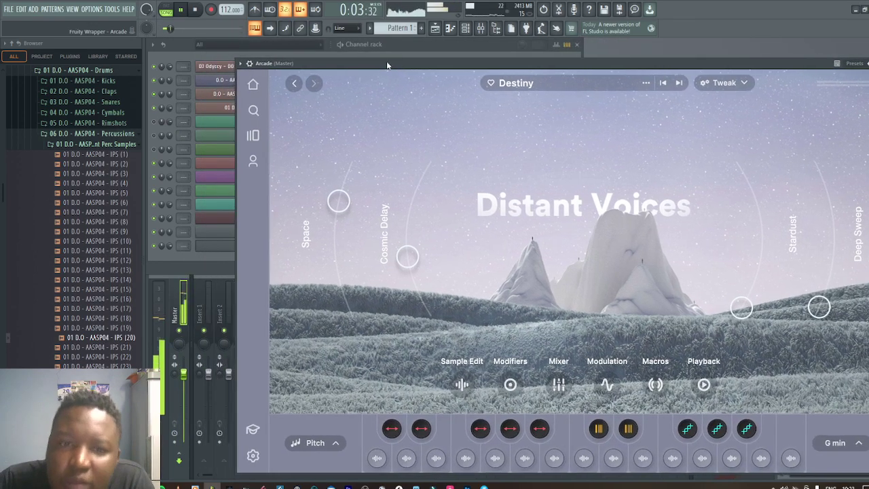
click(171, 244)
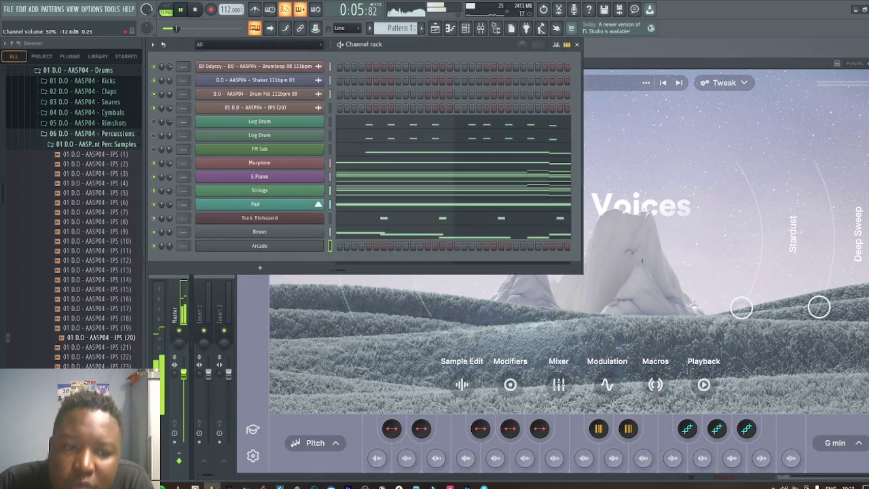
drag(612, 63, 604, 44)
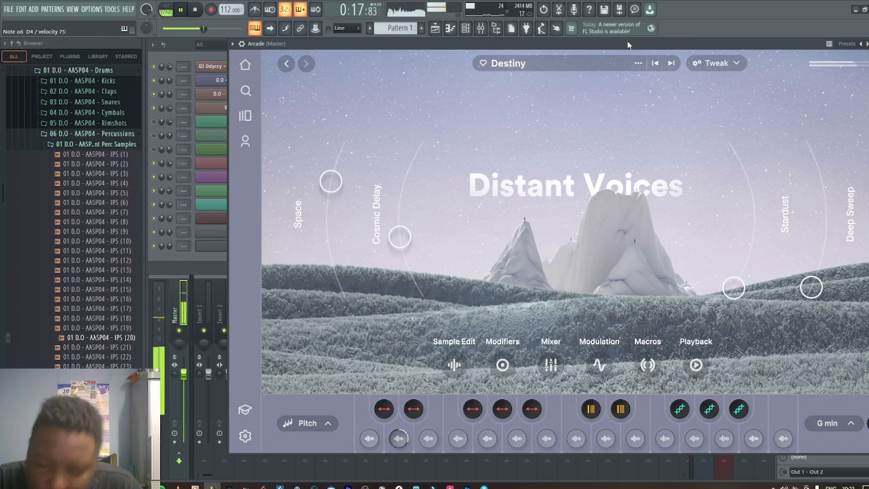
drag(628, 45, 597, 62)
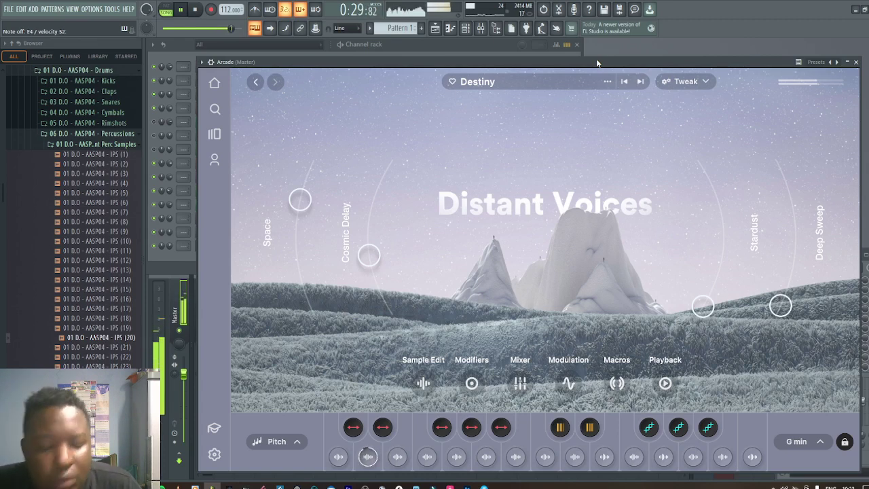
click(856, 61)
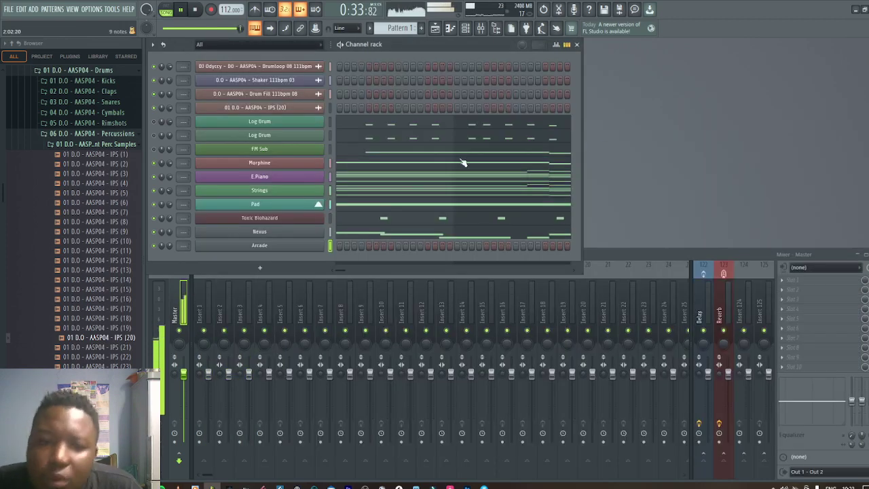
Draw four two-bar notes in the Arcade piano roll: D4 at bars 1 and 5, F4 at bars 3 and 7
click(455, 32)
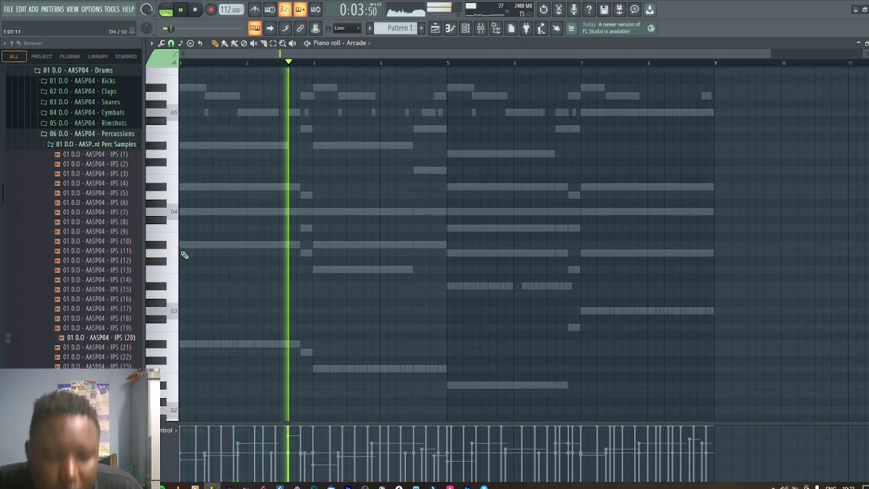
click(186, 253)
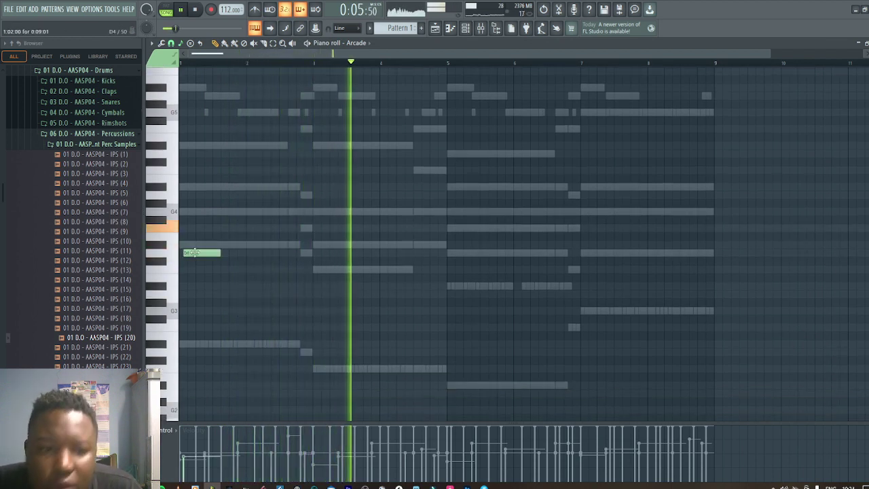
drag(214, 253, 313, 253)
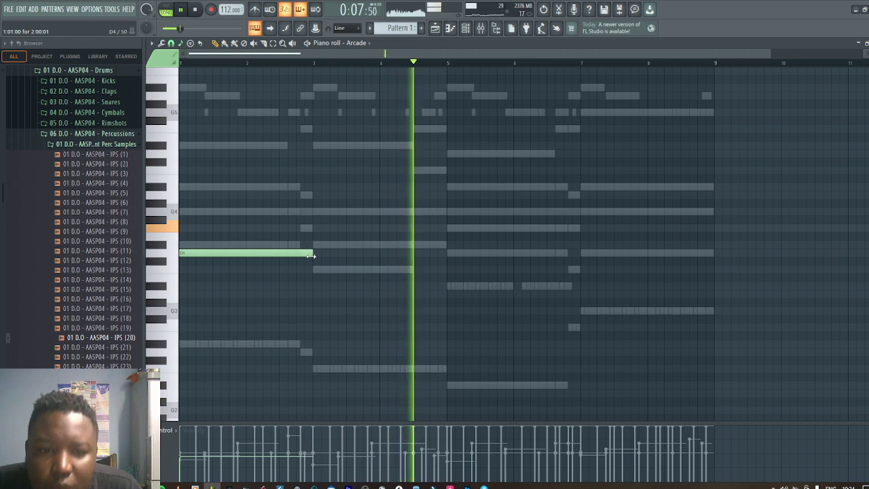
click(315, 229)
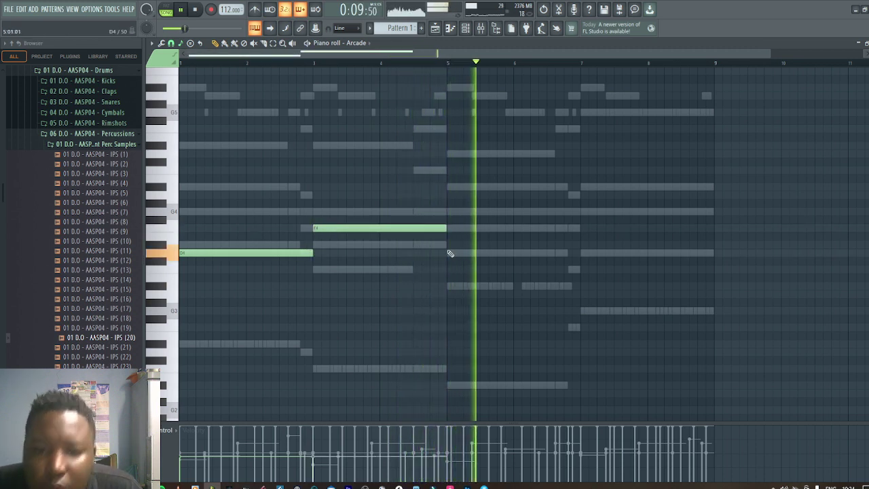
click(450, 253)
click(582, 229)
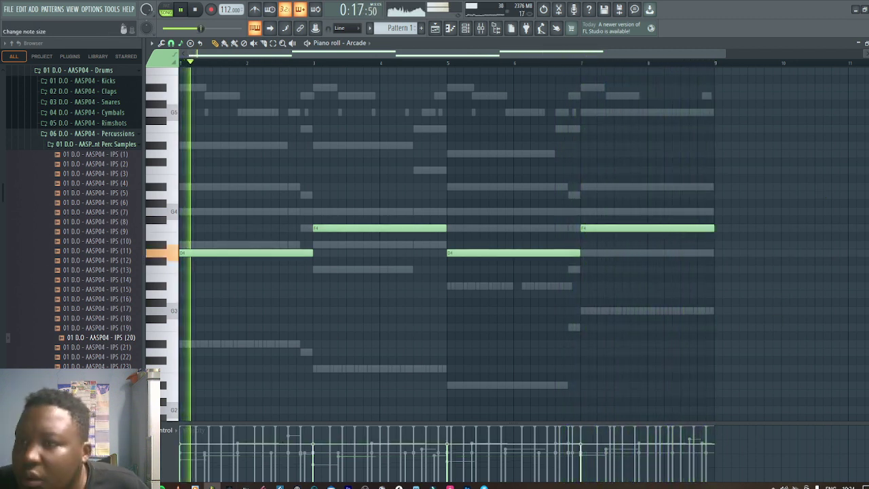
click(868, 44)
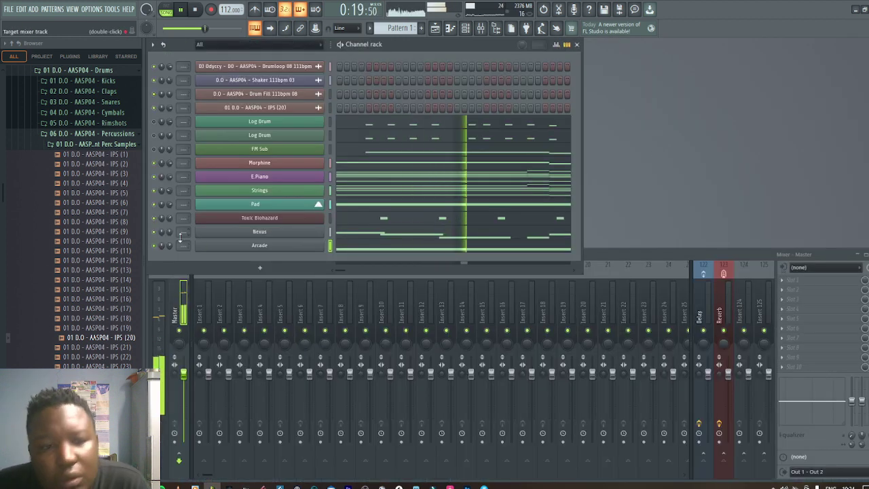
Fine-tune the Arcade channel's volume and rename the channel as Vocal Sample
drag(170, 245, 170, 243)
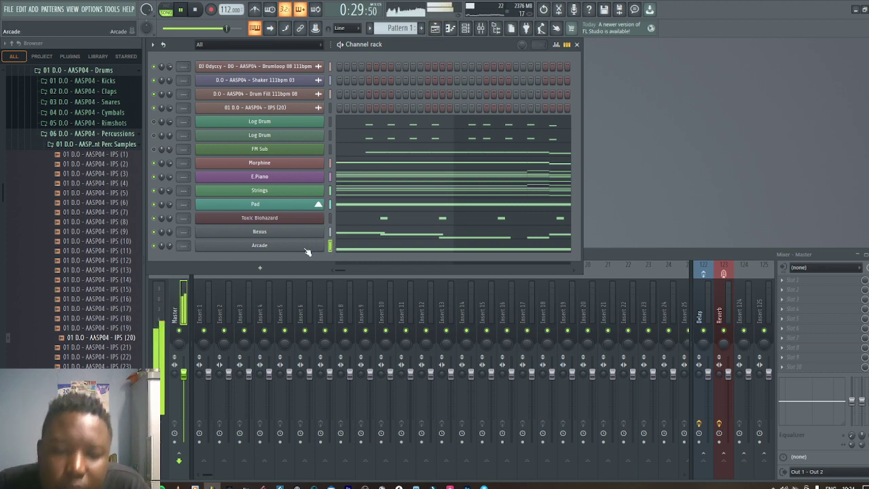
key(F2)
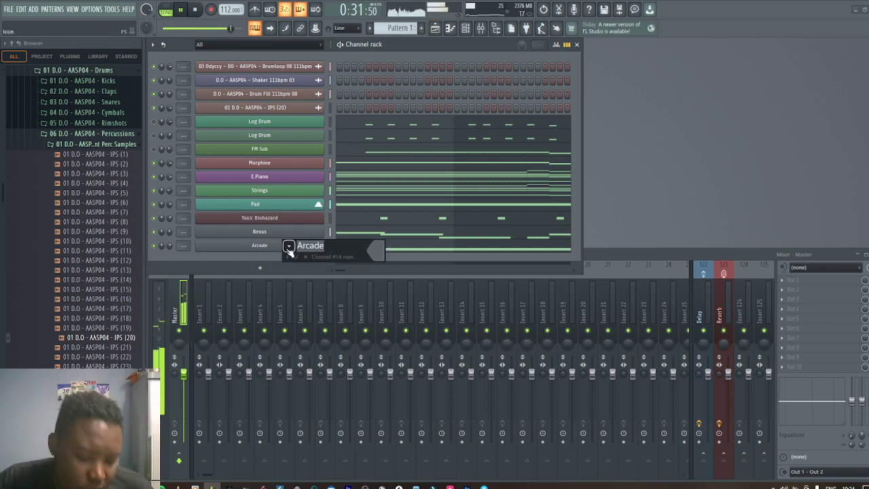
text(Vocal)
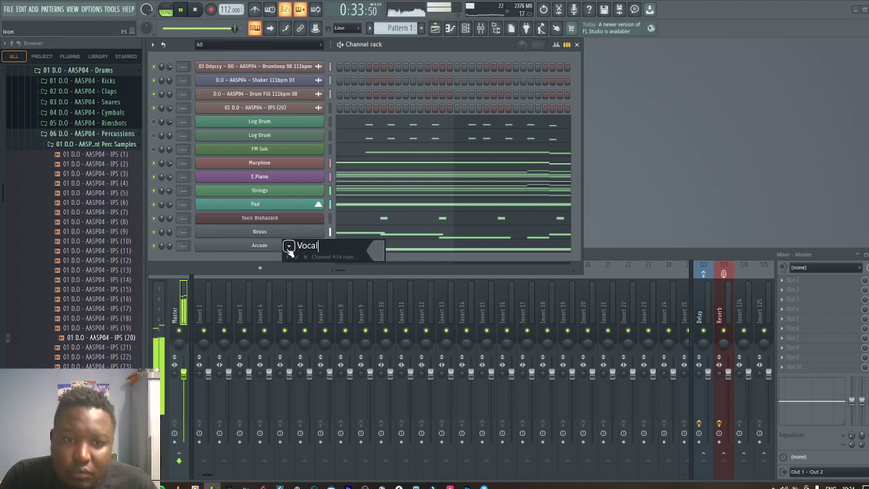
text( Sample)
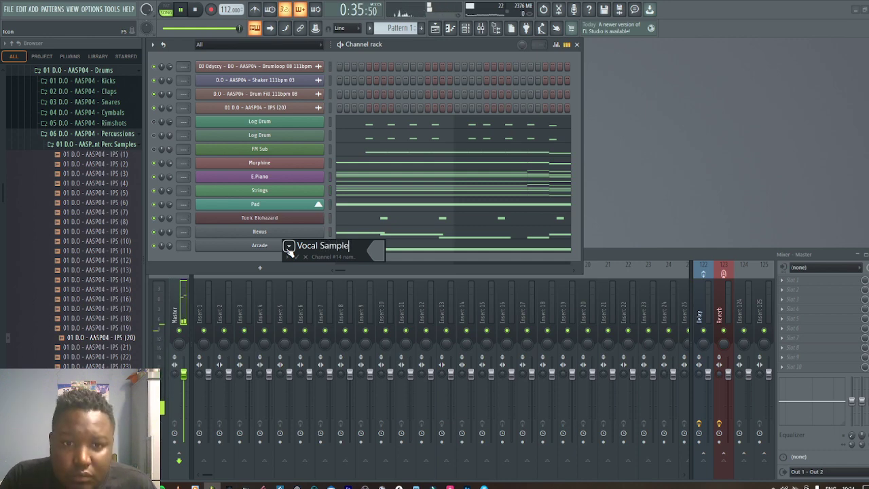
key(Return)
key(space)
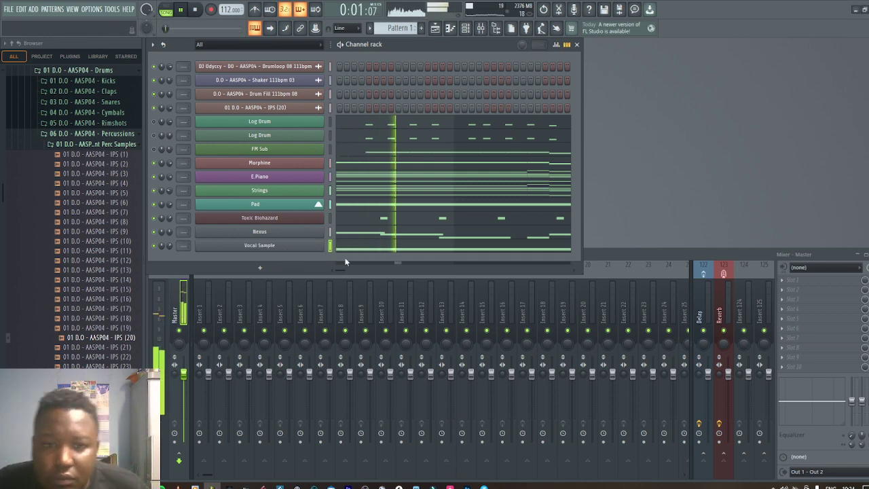
click(378, 248)
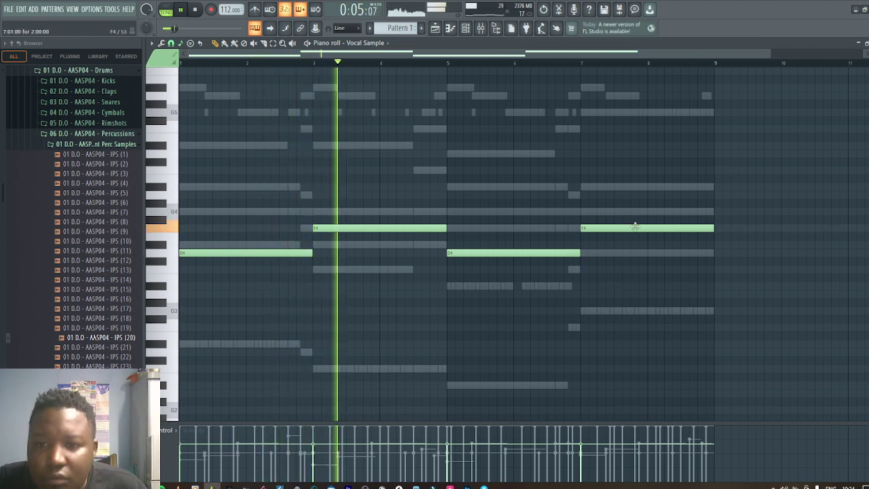
click(867, 43)
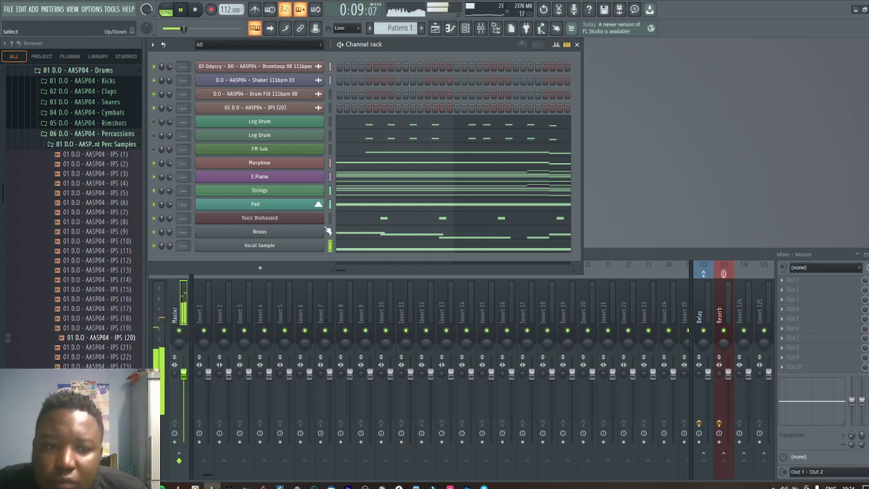
Rename the Nexus channel as Guitar
shift+click(293, 236)
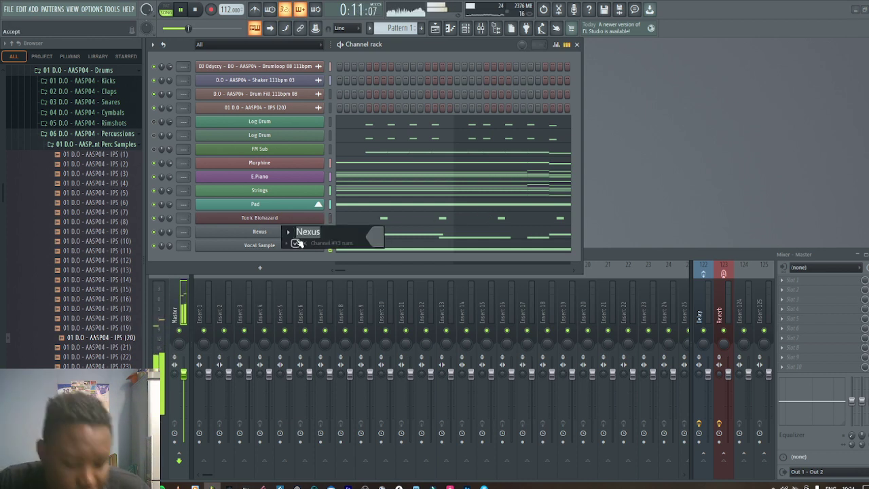
text(G)
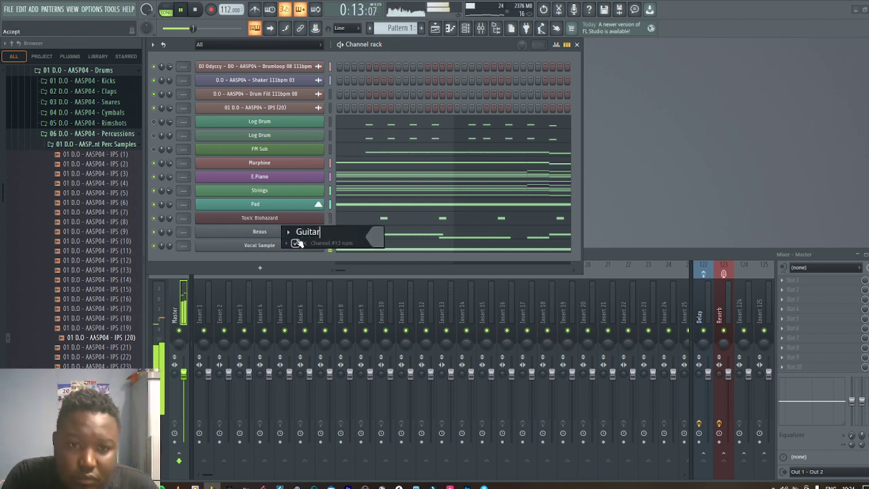
text(uitar)
key(Return)
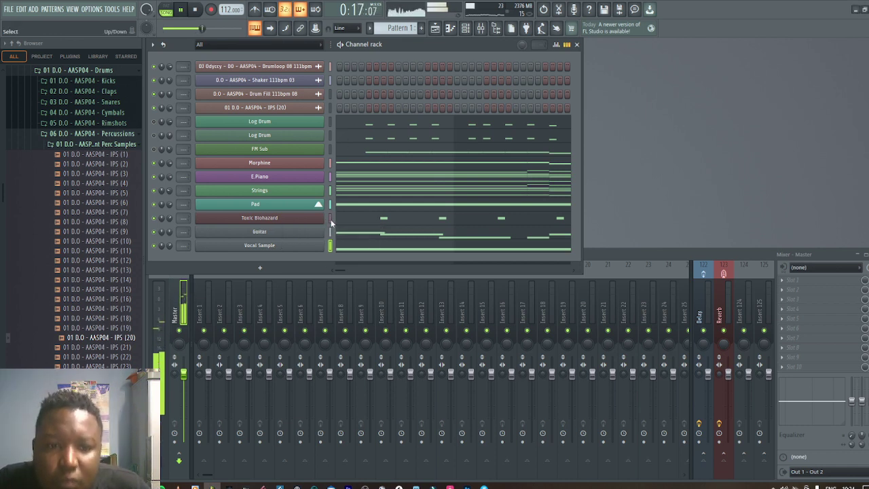
Apply random colors to the Toxic Biohazard, Guitar and Vocal Sample channels
click(153, 45)
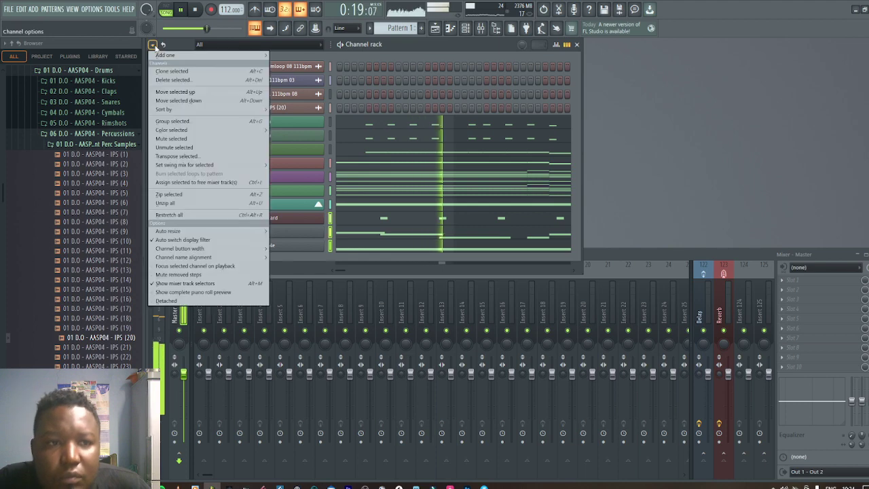
mouse_move(222, 132)
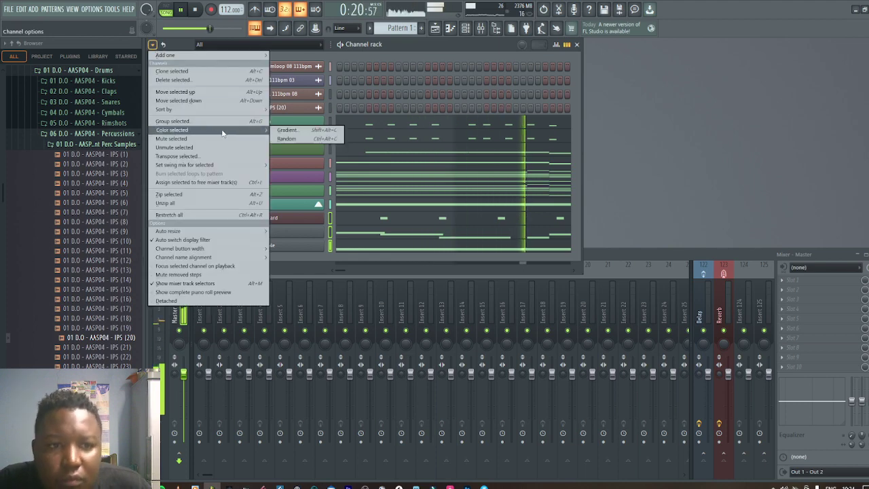
click(286, 135)
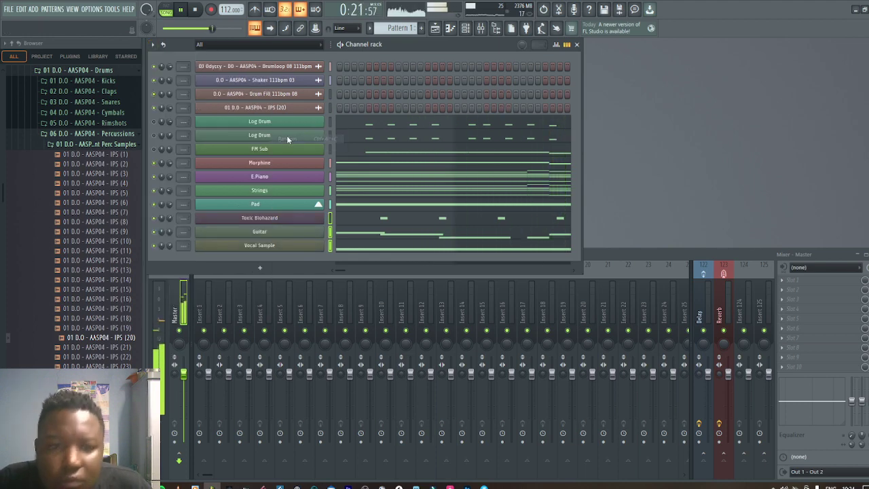
Split Pattern 1 by channel in the playlist
click(435, 28)
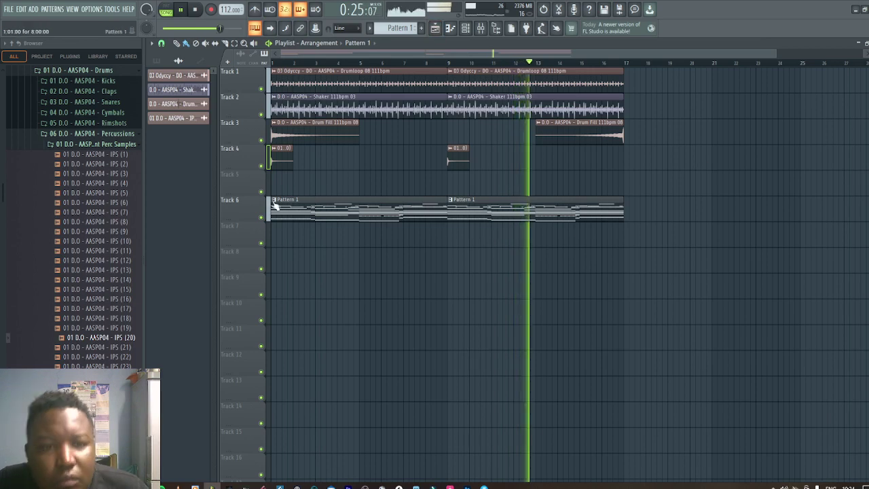
right_click(183, 76)
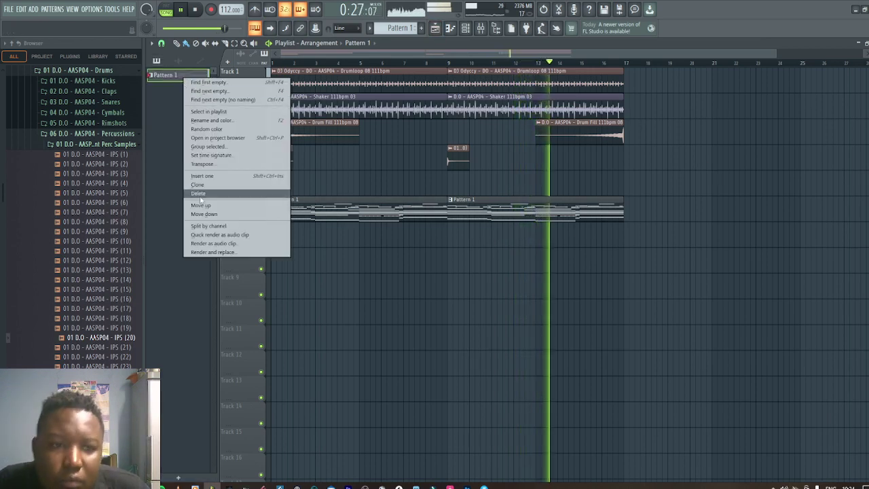
click(207, 225)
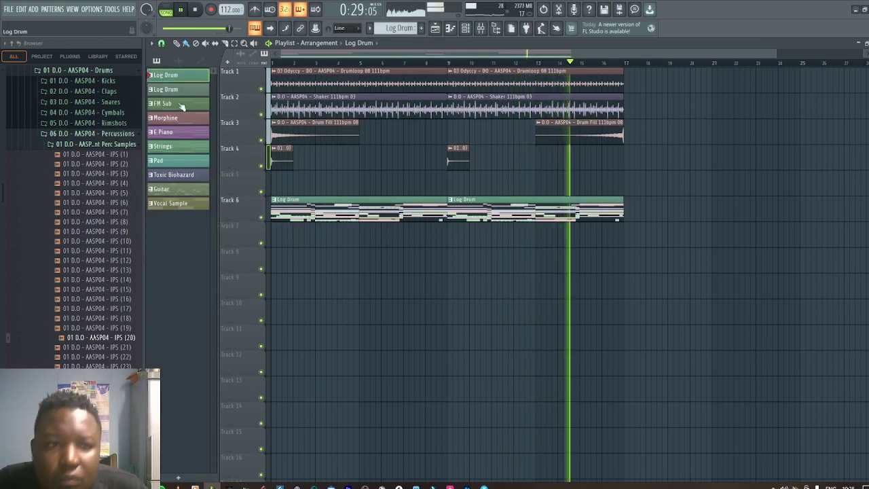
Replace the combined clips on Track 6 with all the split patterns on Tracks 7 to 16, repeated once from bar 9
shift+click(181, 205)
drag(180, 79, 278, 235)
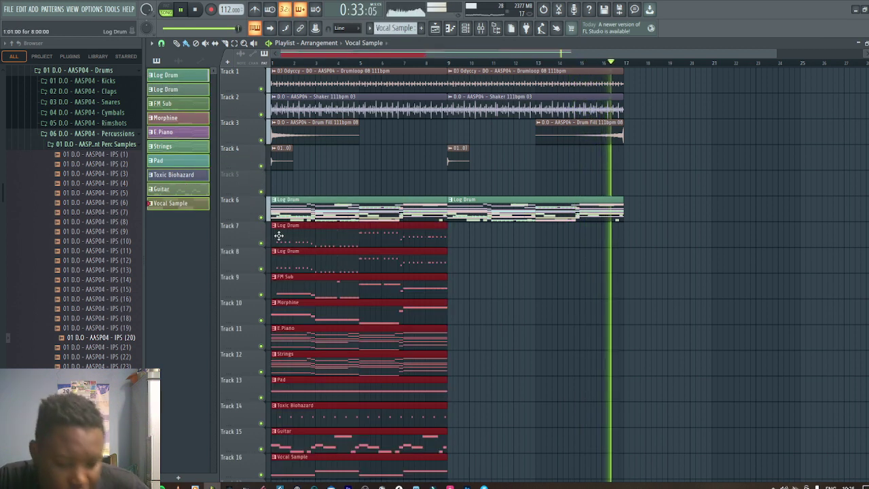
key(ctrl+b)
right_click(419, 209)
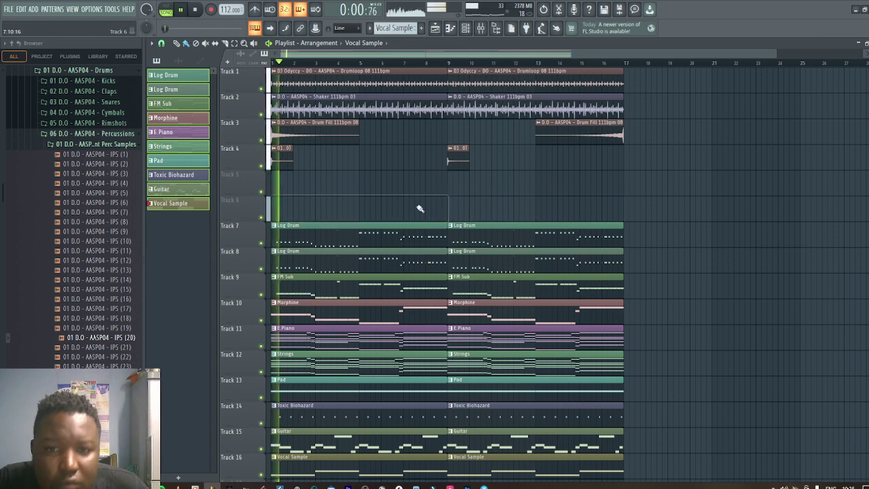
Look over the split pattern tracks and play the arrangement from bar 1
scroll(691, 258, down, 3)
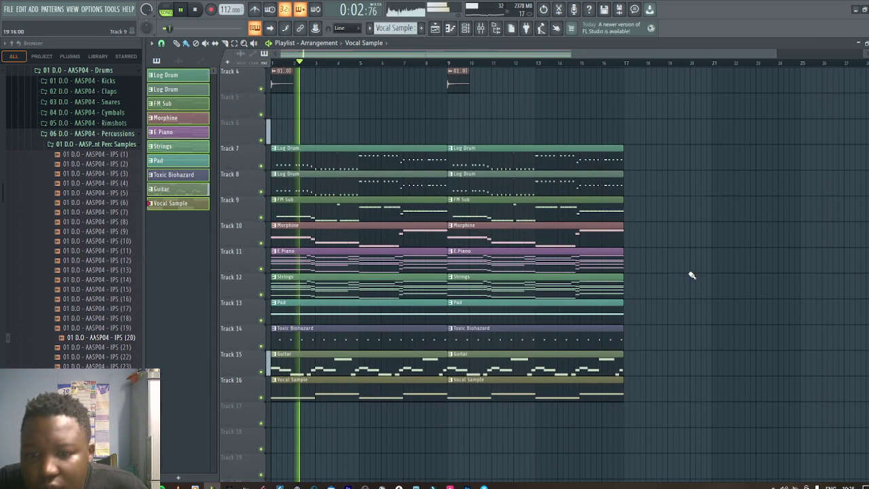
scroll(690, 272, up, 3)
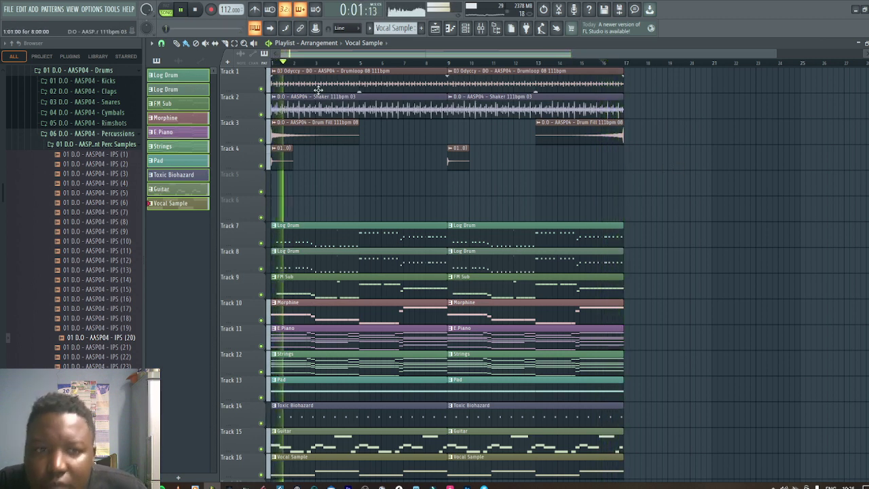
click(275, 62)
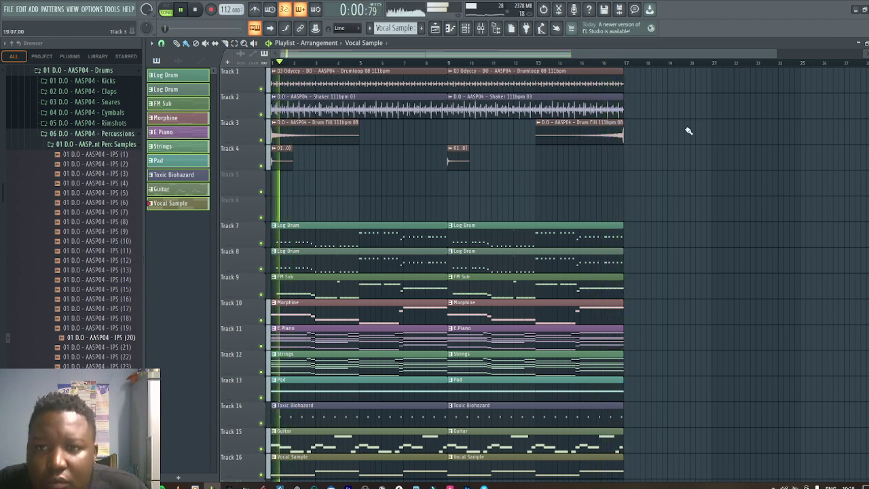
Play the arrangement from bar 5, stop it, and restart playback from bar 1
click(359, 62)
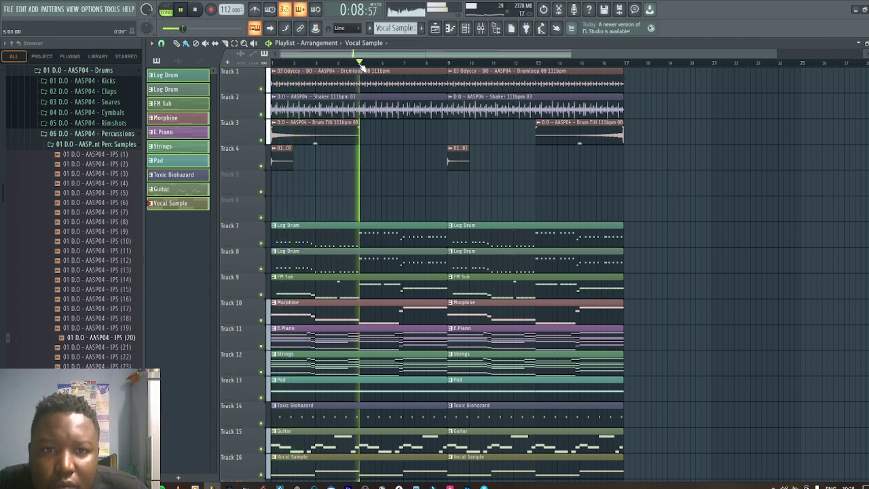
key(space)
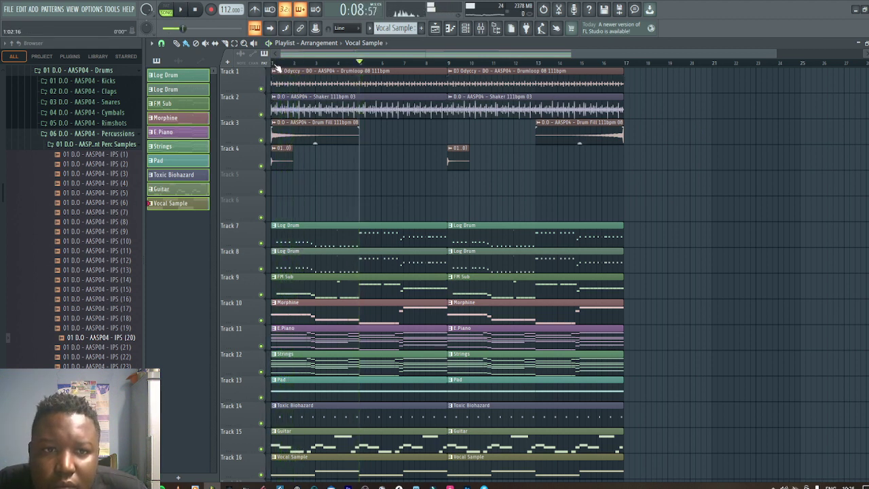
click(275, 62)
key(space)
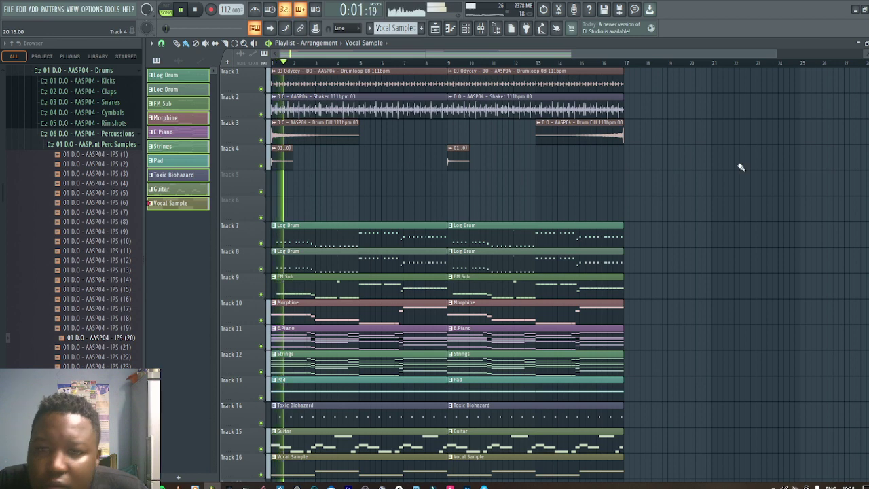
Insert an empty playlist track between the Morphine and E.Piano tracks
scroll(853, 92, down, 1)
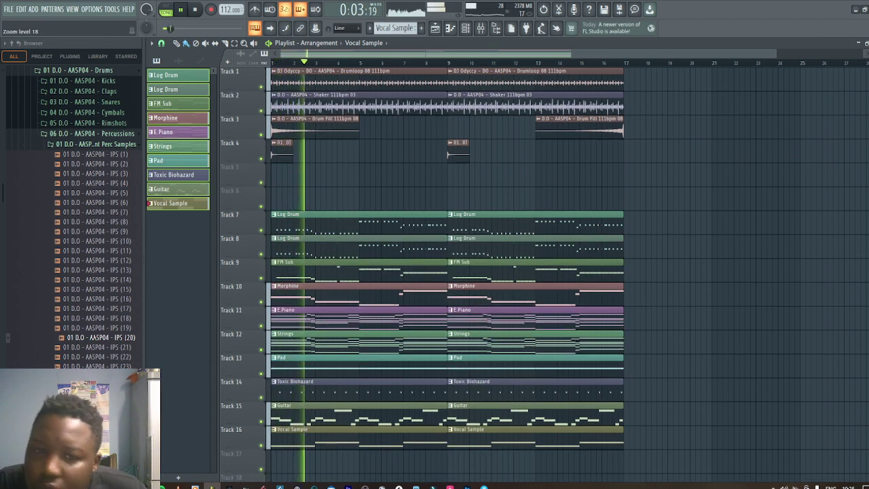
scroll(269, 285, down, 1)
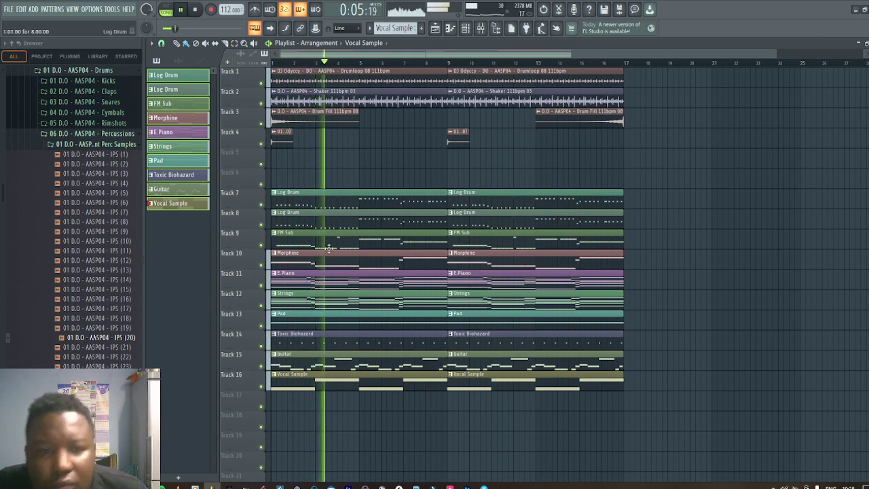
right_click(268, 285)
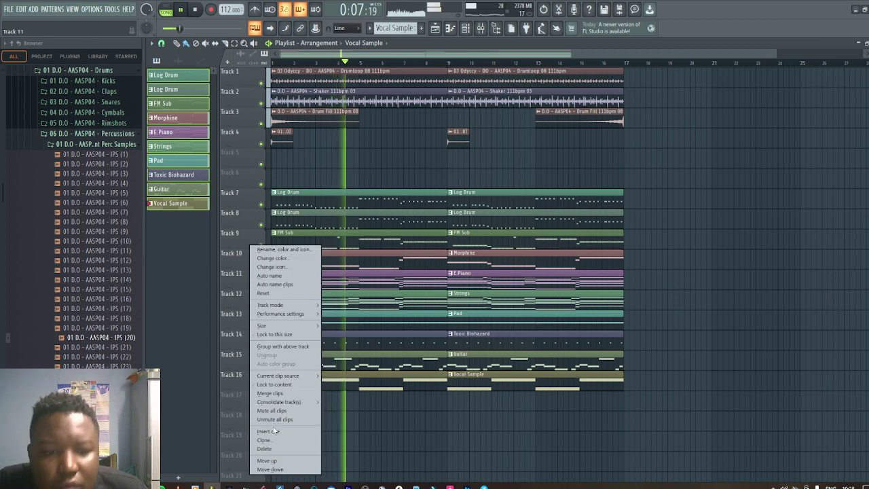
click(273, 432)
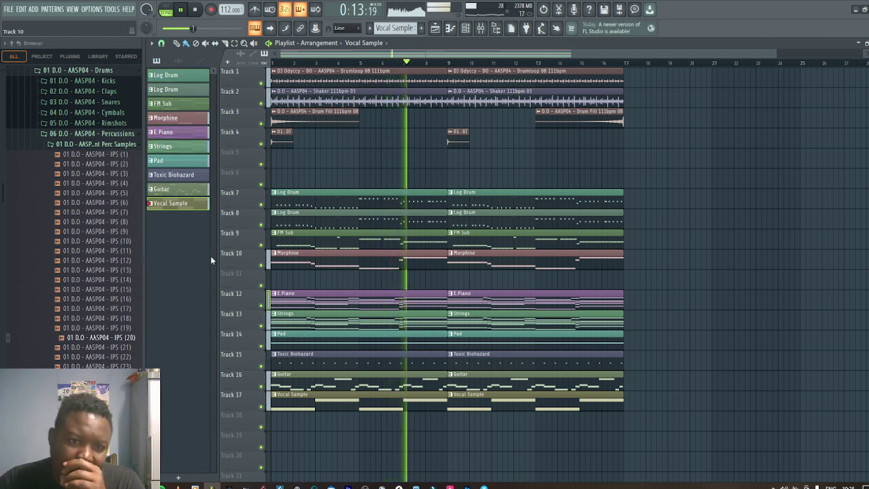
Render the Vocal Sample pattern to a WAV file and replace its playlist clips with the audio
right_click(187, 204)
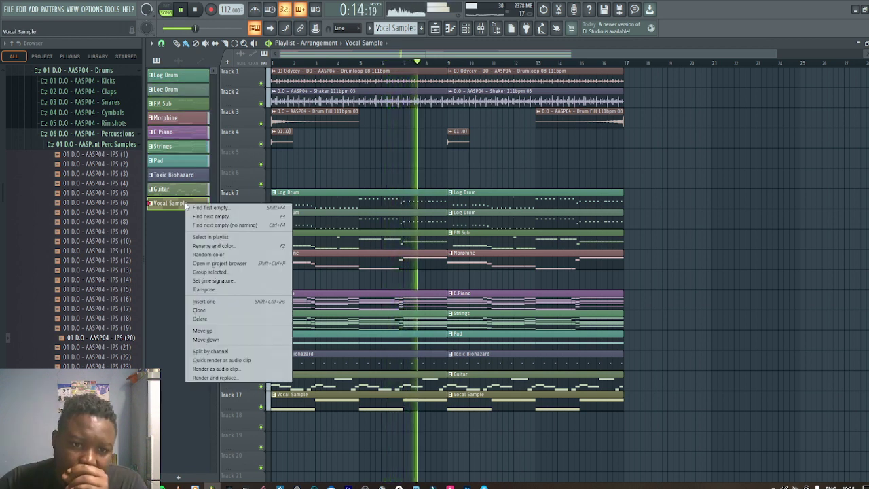
click(223, 378)
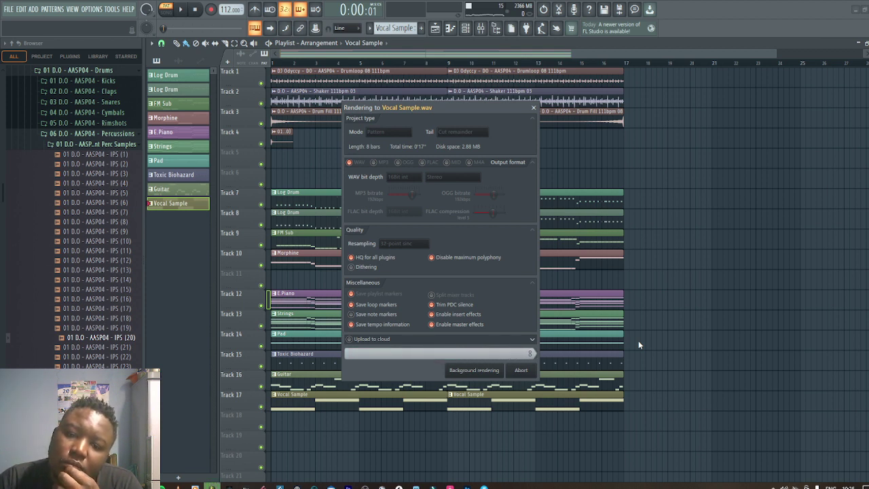
Check the audio device settings without changing them, close them, and play the arrangement
click(94, 9)
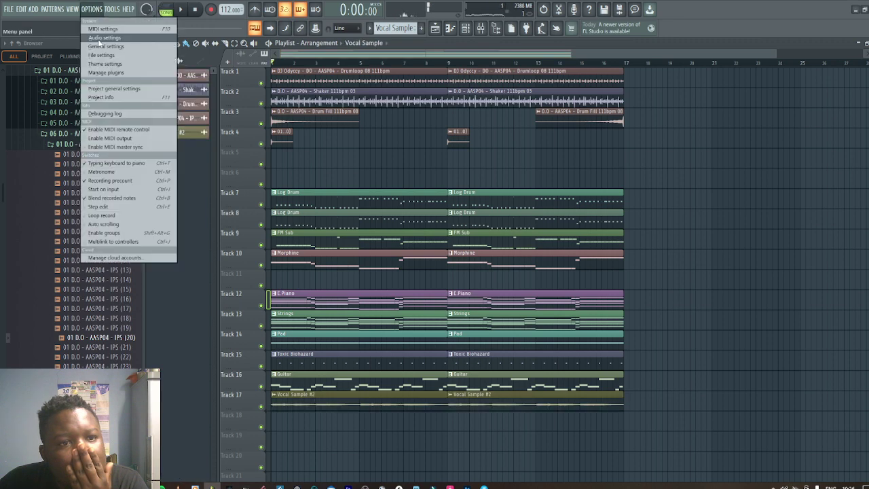
click(104, 37)
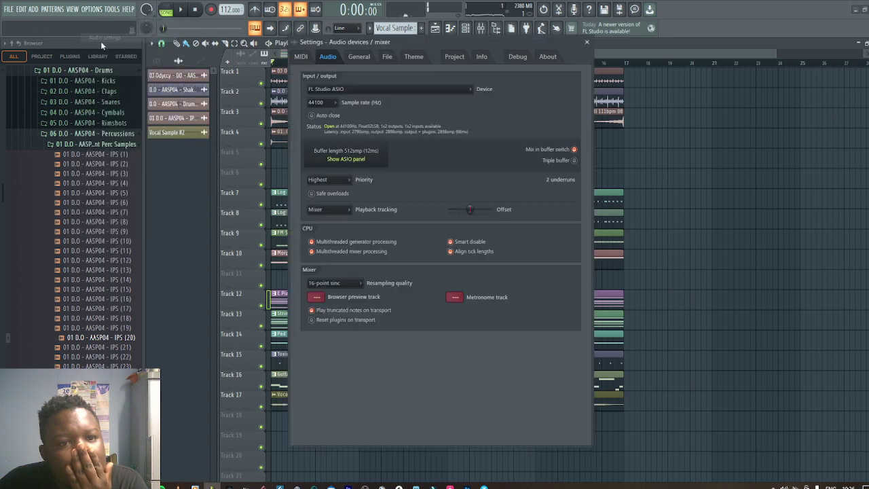
click(587, 43)
key(space)
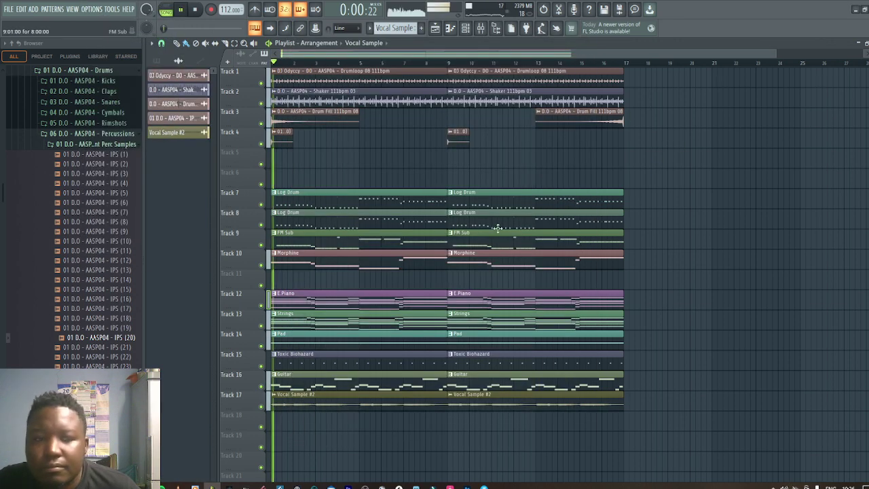
Show all channels in the channel rack and delete the original Vocal Sample channel
click(157, 60)
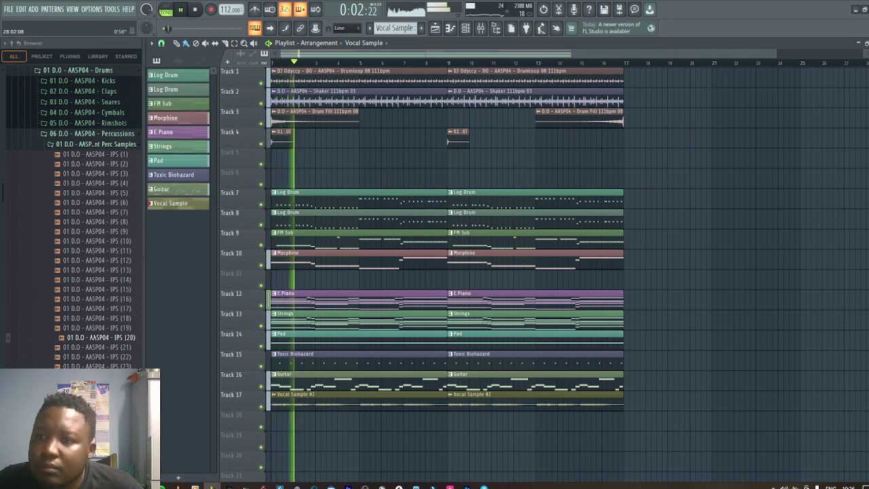
key(F5)
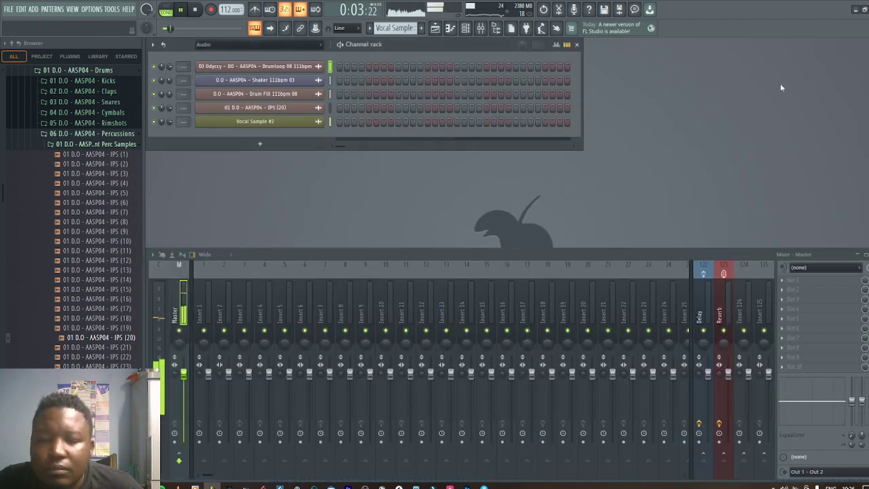
click(208, 44)
click(203, 54)
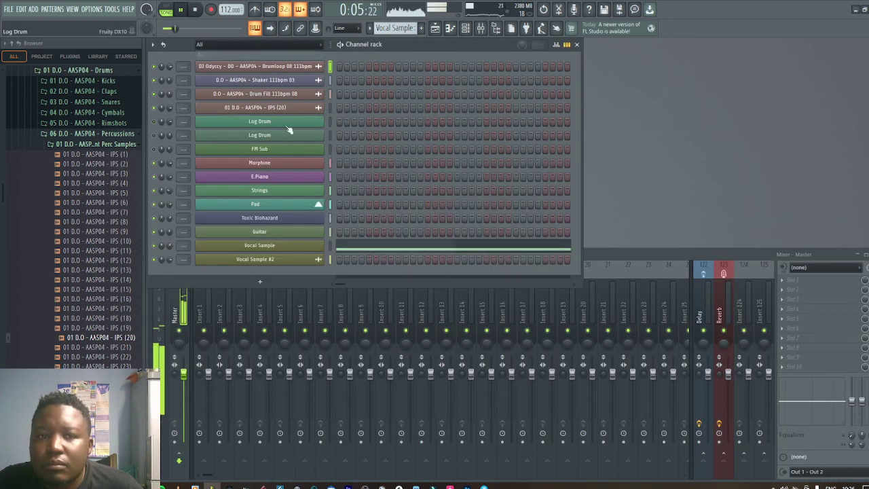
right_click(319, 248)
click(353, 343)
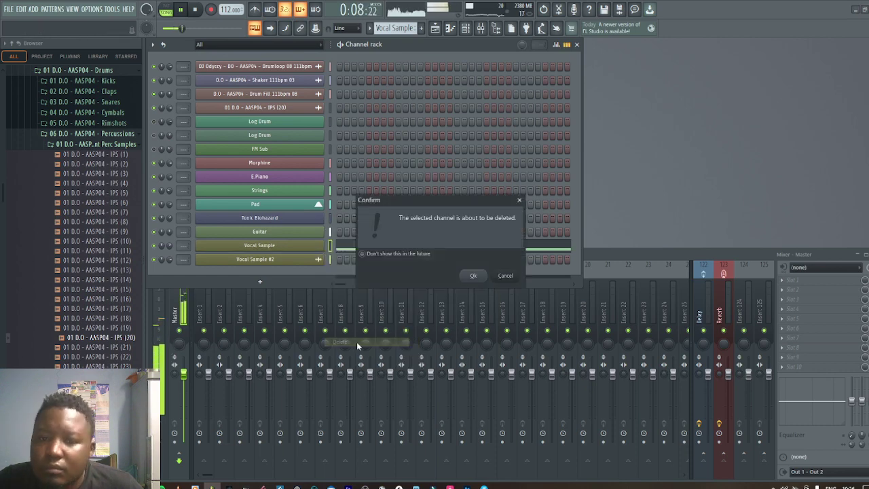
click(473, 276)
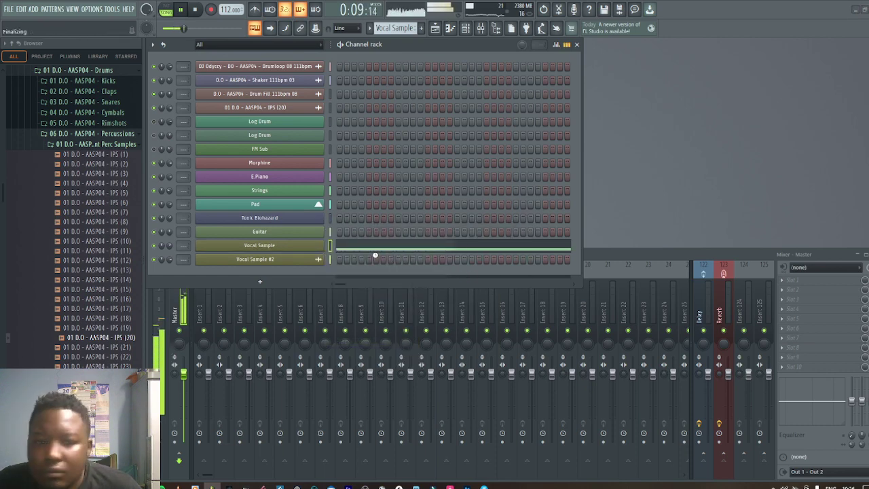
Select all clips in the first 16 bars of the playlist and duplicate them three times up to bar 65
click(440, 30)
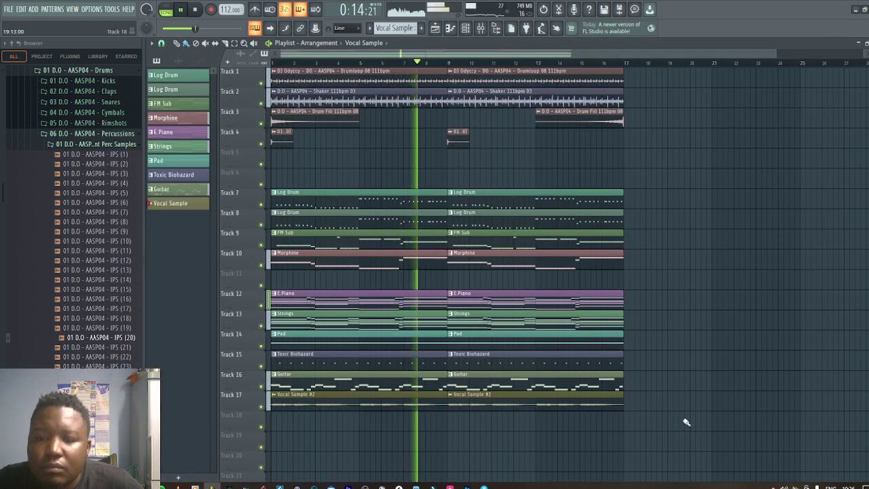
drag(686, 422, 268, 64)
key(ctrl+b)
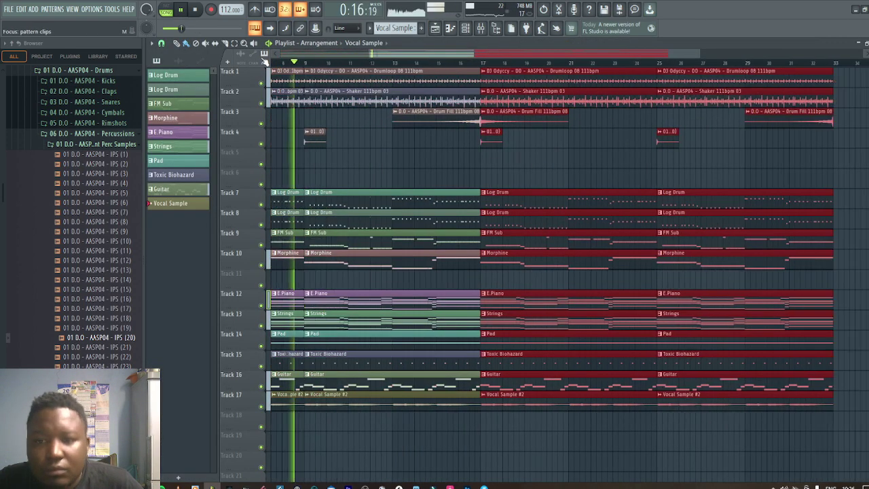
key(ctrl+b)
key(ctrl+b)
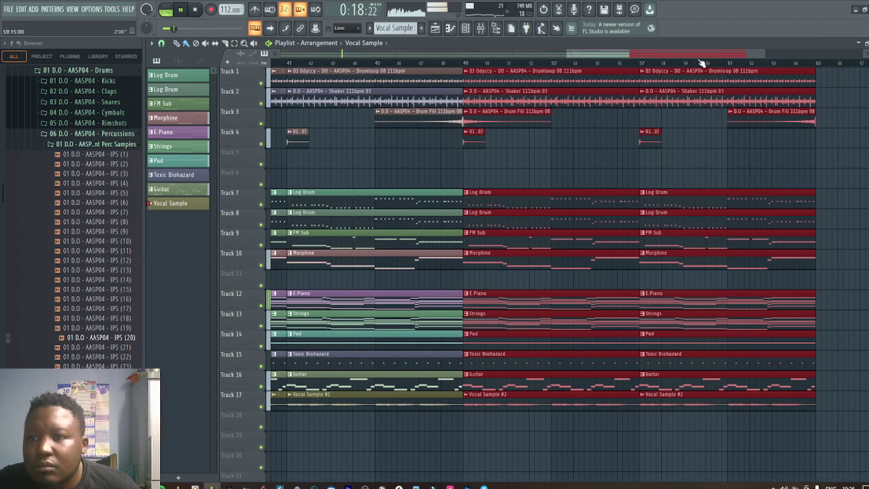
drag(672, 53, 381, 54)
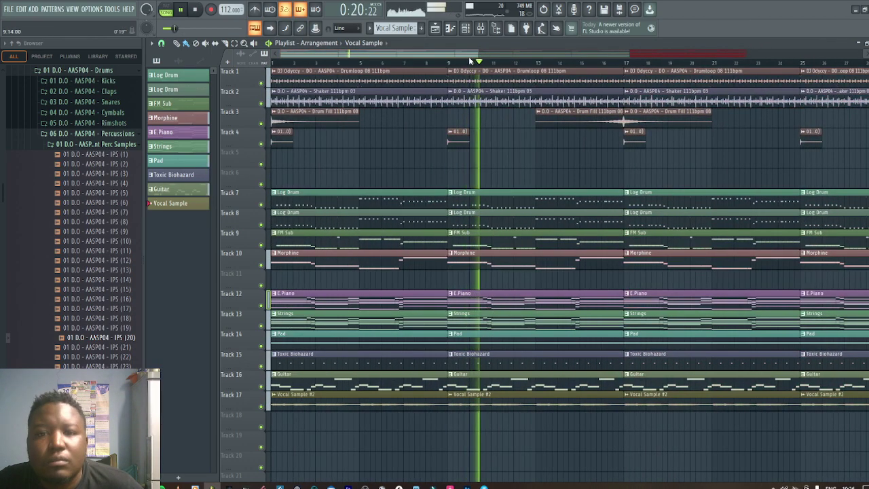
drag(476, 54, 811, 54)
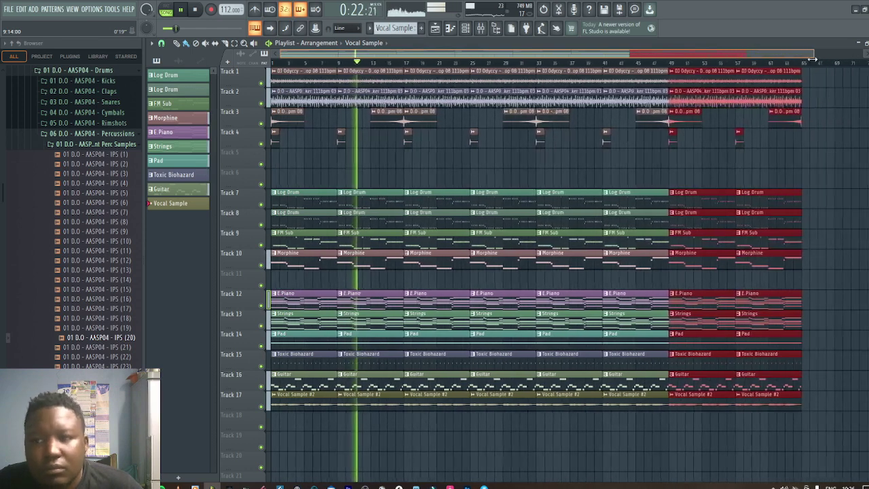
Deselect the clips and insert an empty track between the Shaker and Drum Fill tracks
right_click(819, 106)
right_click(253, 109)
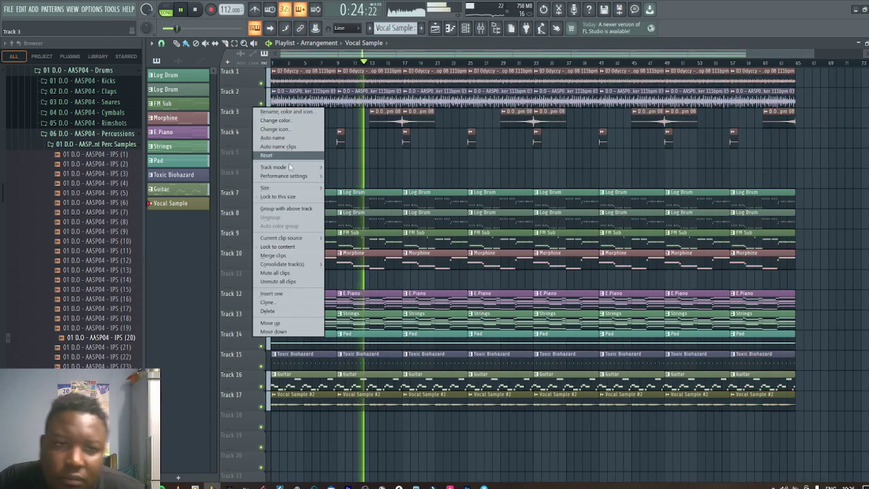
click(290, 296)
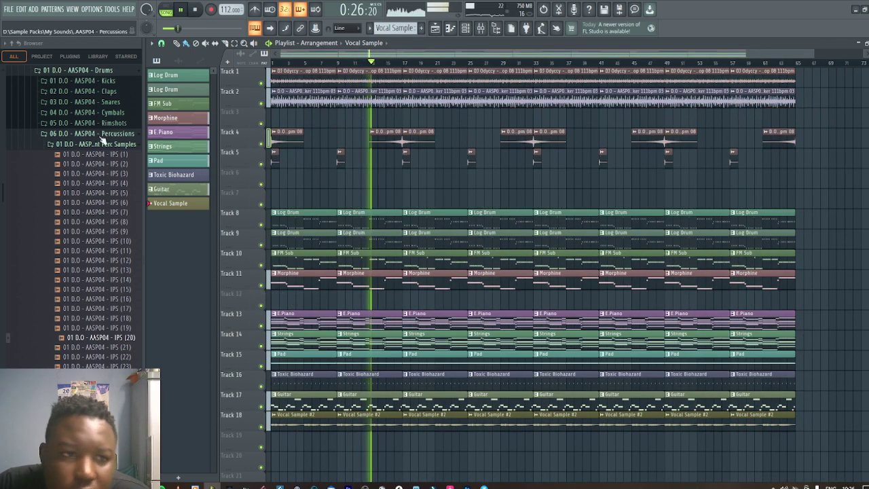
Collapse the One Shots folder and open the percussion loops subfolder inside the AASP04 pack's Loops folder
click(80, 135)
scroll(90, 184, up, 4)
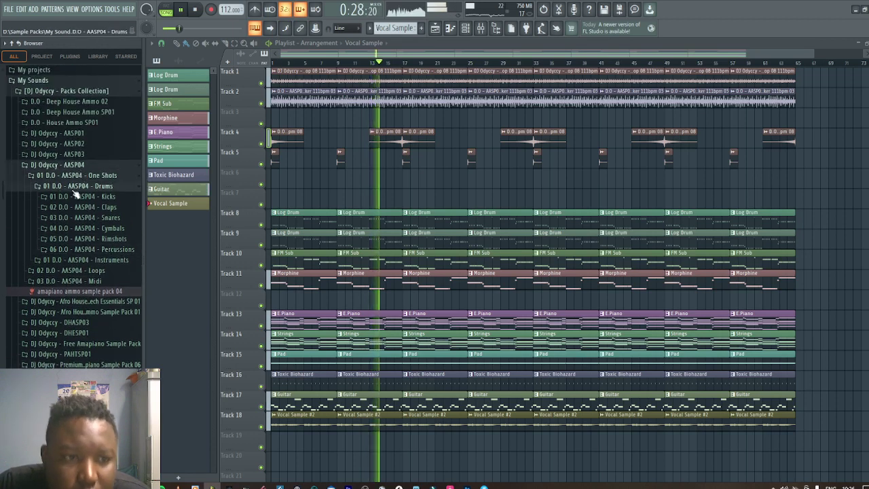
click(100, 184)
click(103, 207)
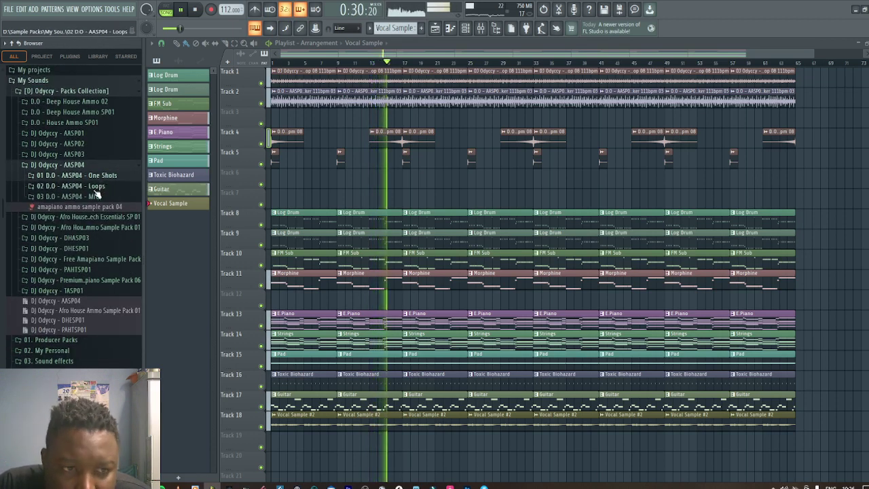
click(112, 196)
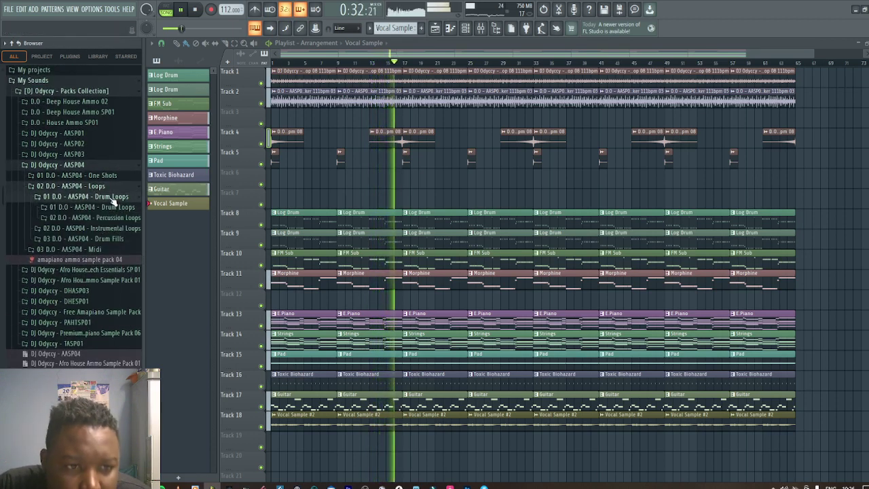
click(112, 218)
click(110, 239)
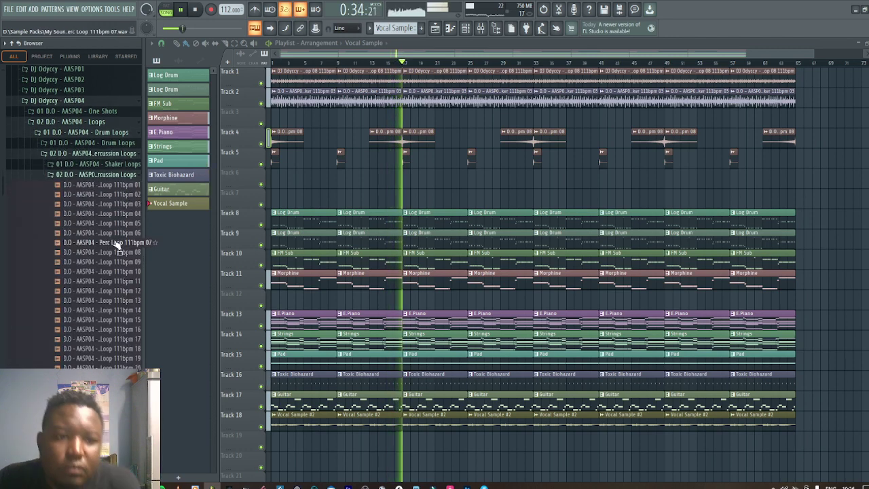
Fill Track 3 from bar 1 to bar 65 with D.O - AASP04 - Perc Loop 111bpm 01, time-stretched to 8 bars per clip
drag(116, 183, 118, 190)
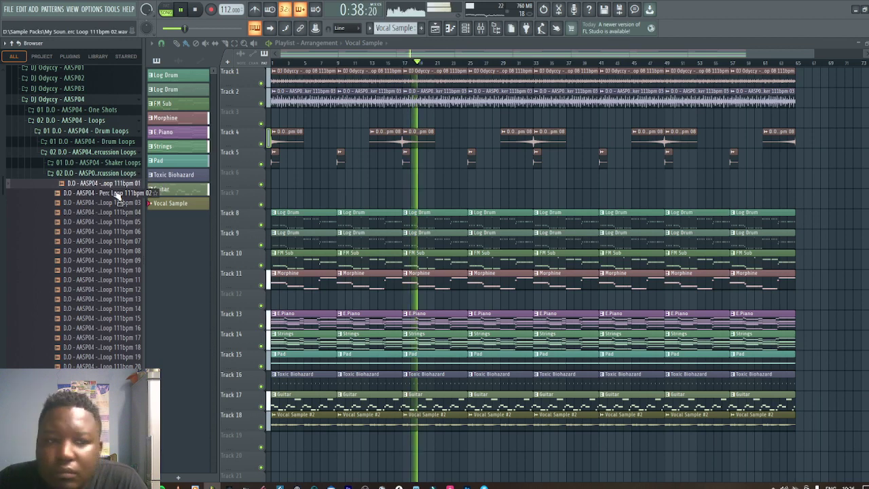
drag(229, 171, 272, 124)
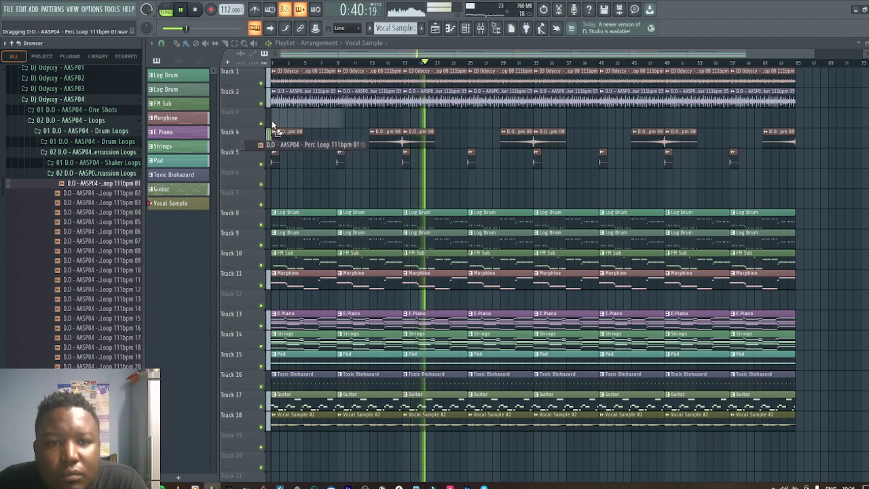
double_click(299, 123)
drag(351, 113, 352, 136)
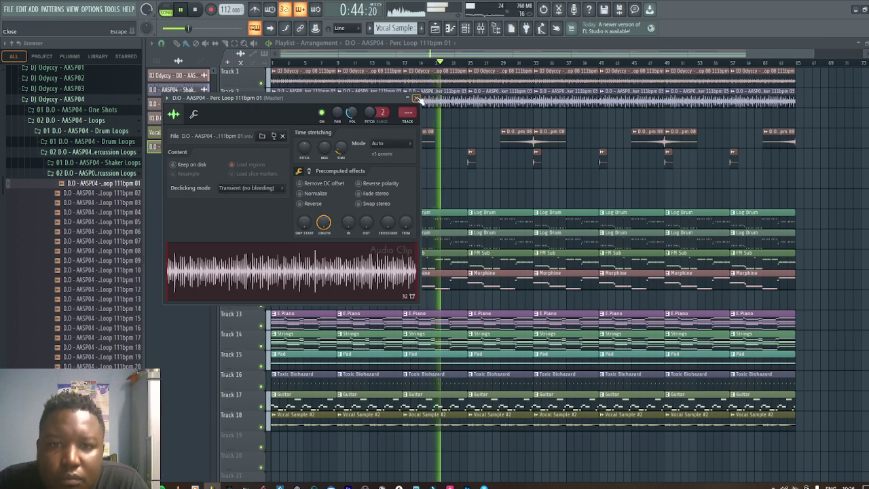
click(416, 99)
drag(337, 120, 772, 121)
ctrl+click(829, 126)
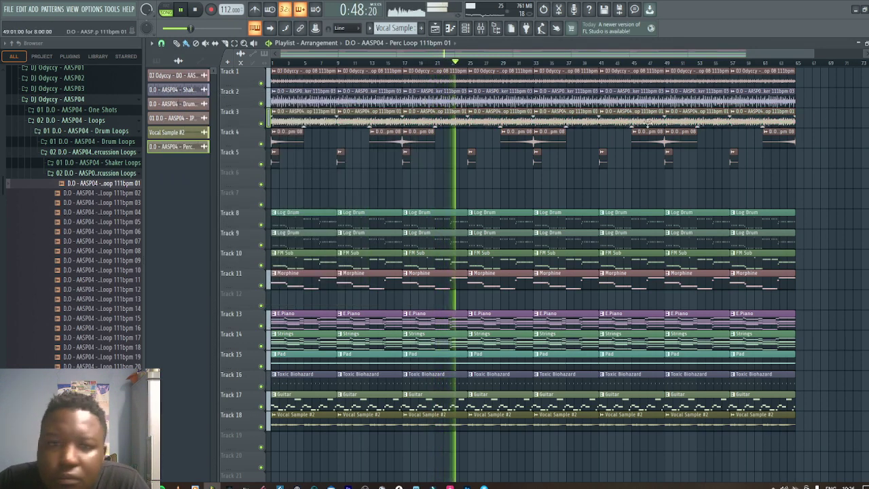
Audition Perc Loop 111bpm 02, 03 and 04 against the playing arrangement
click(117, 193)
click(119, 203)
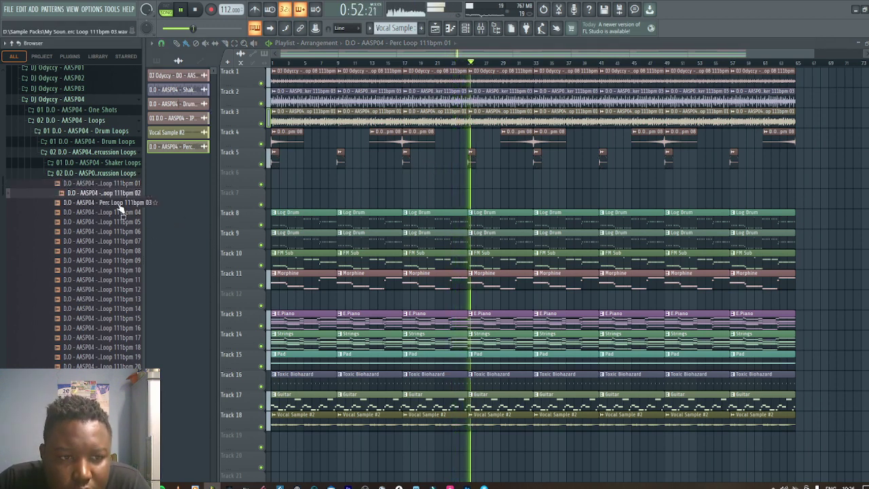
click(118, 204)
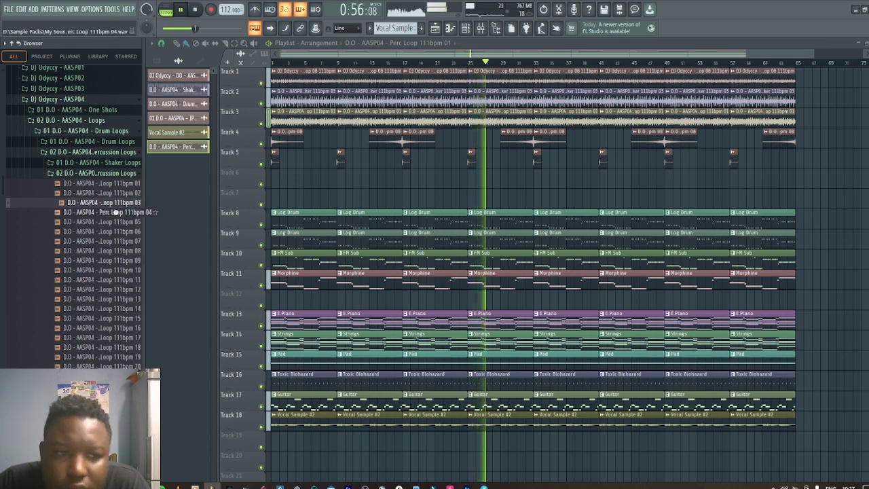
click(118, 212)
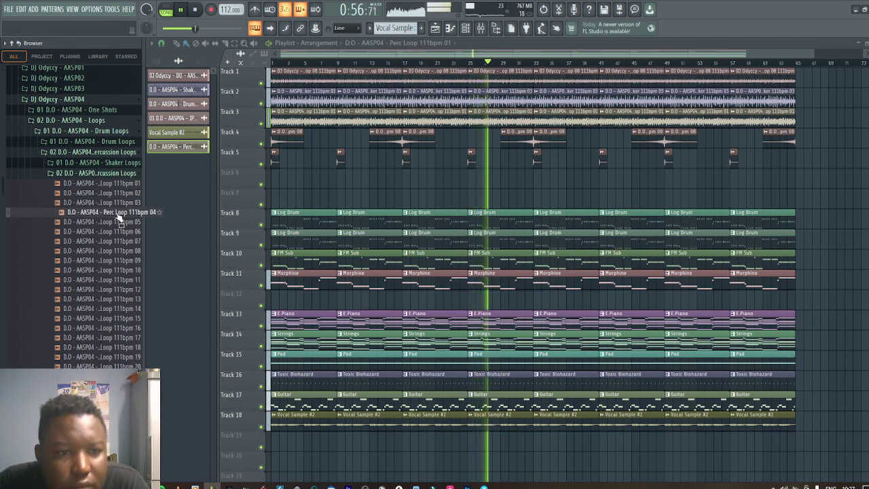
Audition Perc Loop 111bpm 05 and 06 from the AASP04 percussion loops folder against the arrangement
click(112, 221)
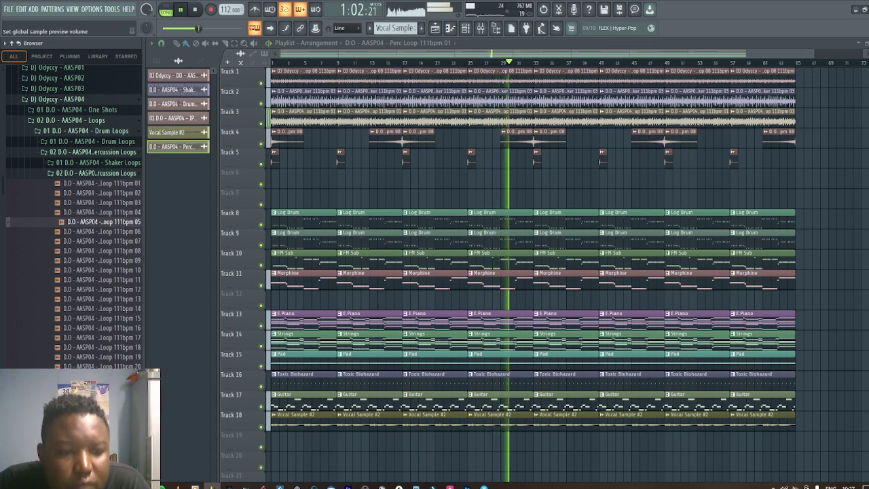
click(112, 231)
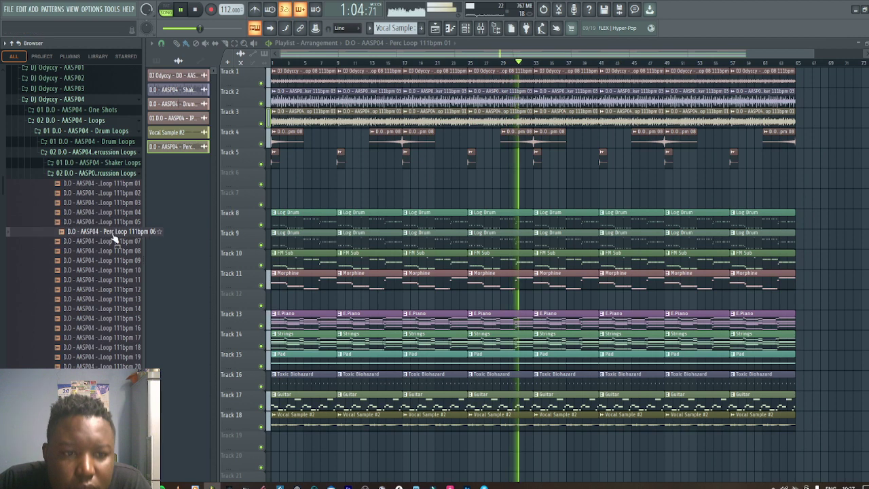
Lower the channel volume of the Perc Loop 111bpm 01 audio clip to 21%
double_click(321, 124)
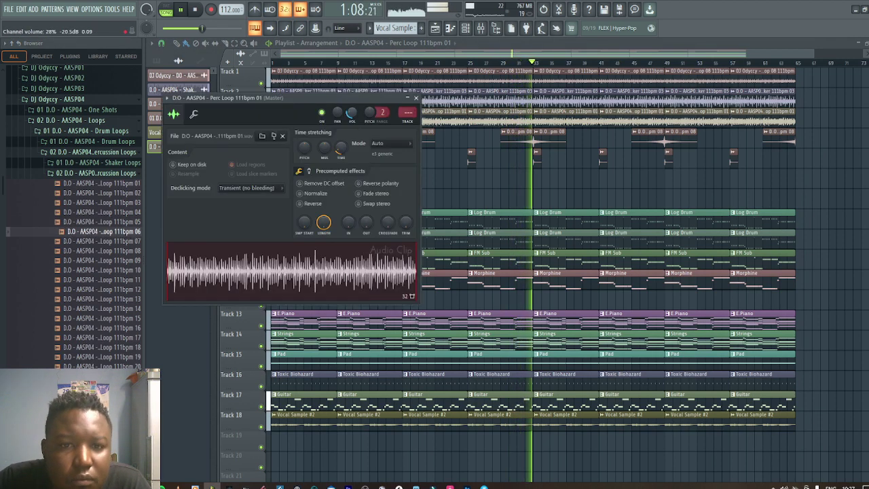
drag(351, 113, 356, 114)
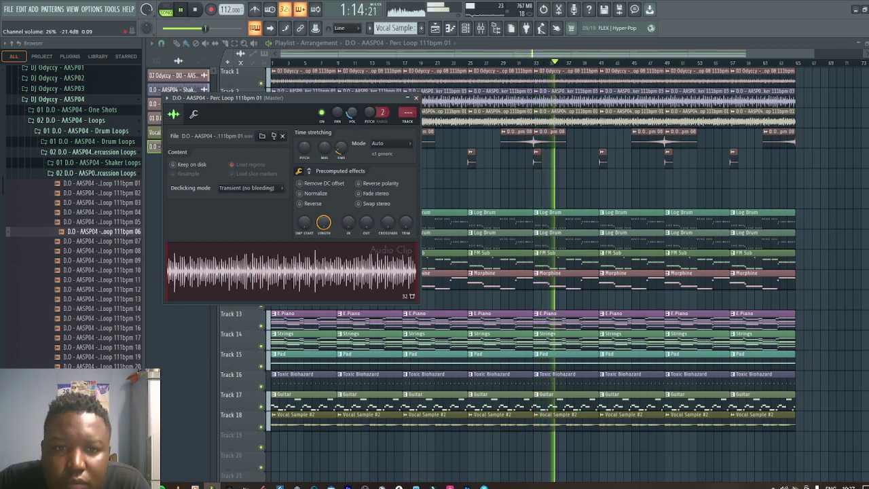
drag(351, 113, 351, 118)
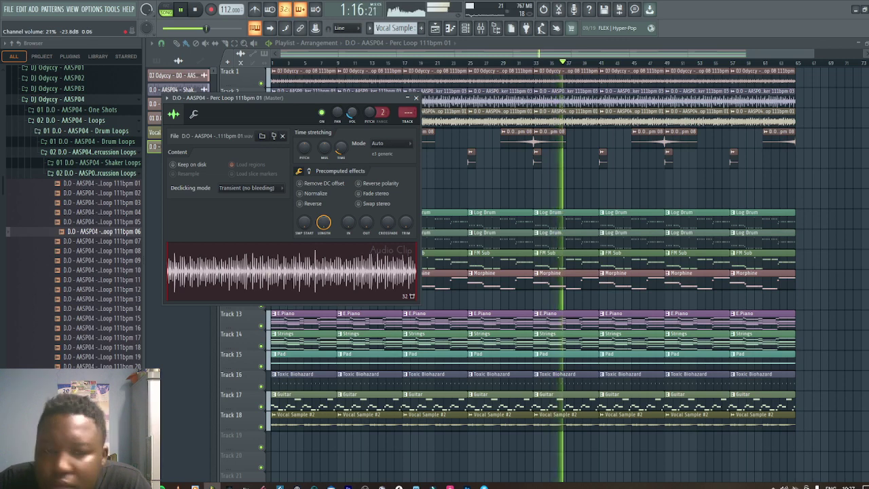
click(416, 99)
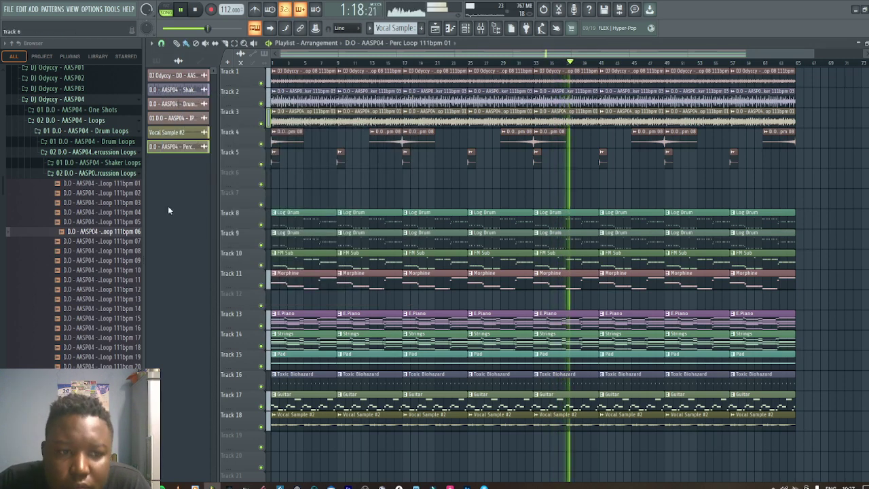
Audition Perc Loop 111bpm 07, insert an empty track above the Drum Fill track and place the loop there at bar 1
click(123, 236)
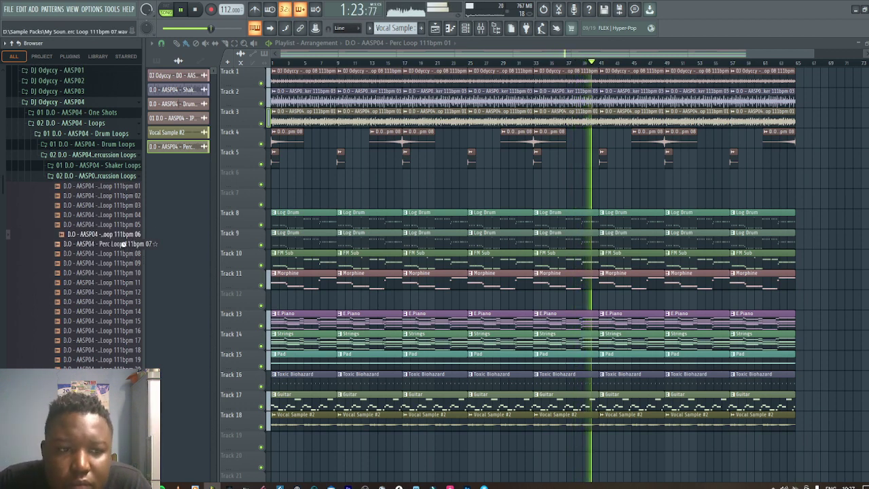
click(123, 244)
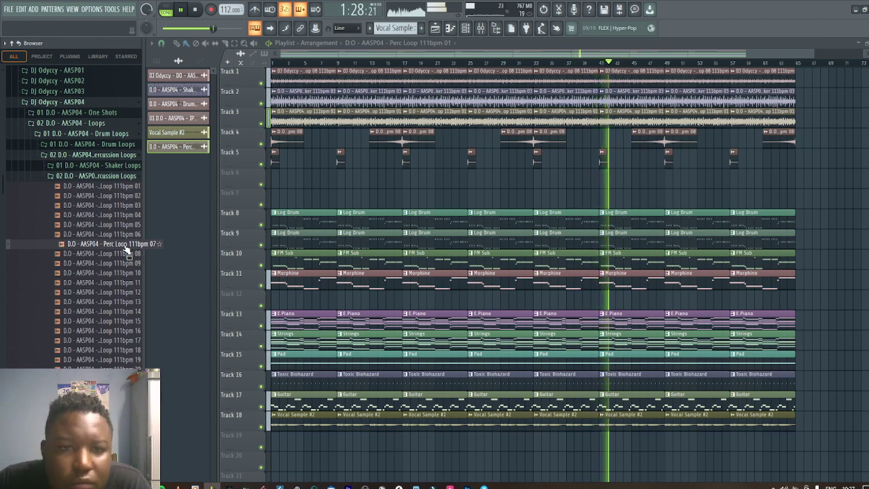
right_click(245, 131)
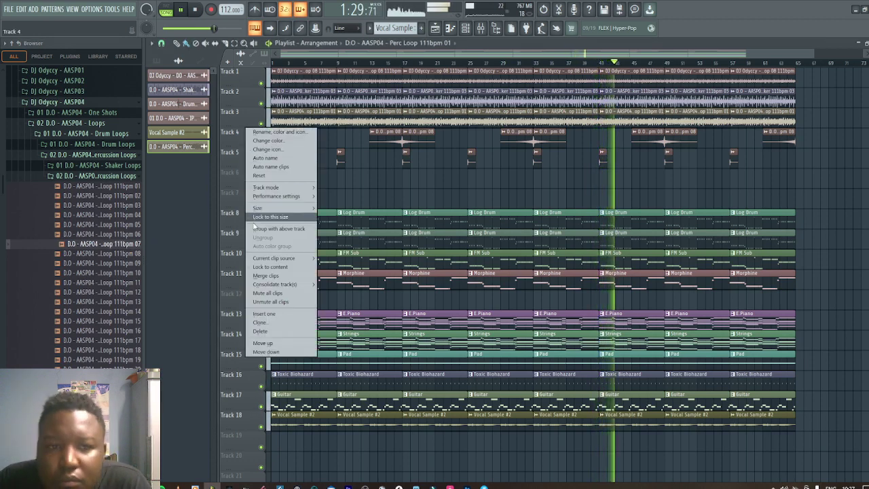
click(271, 314)
drag(119, 243, 275, 139)
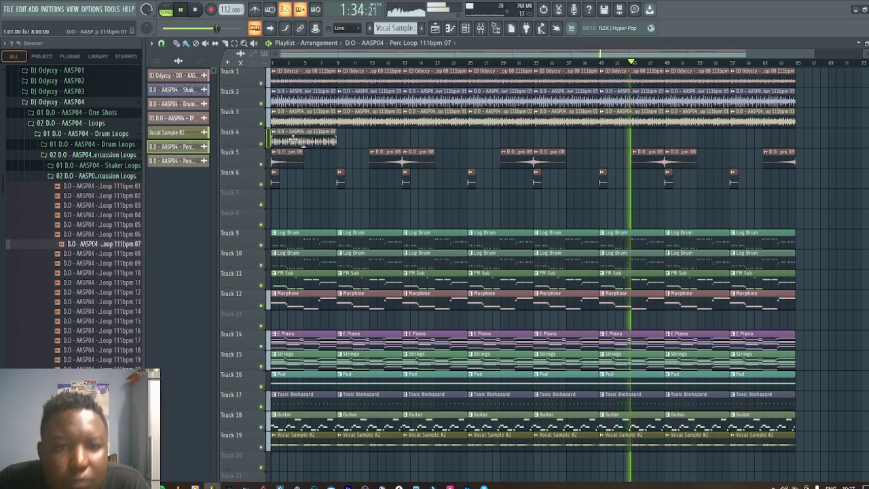
Fill Track 4 up to bar 65 with Perc Loop 111bpm 07 and set its channel volume to 38%
double_click(300, 140)
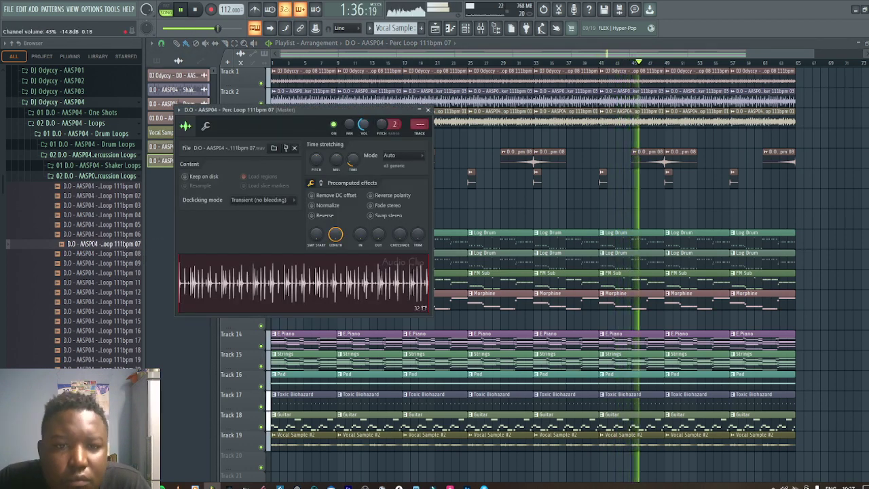
click(428, 110)
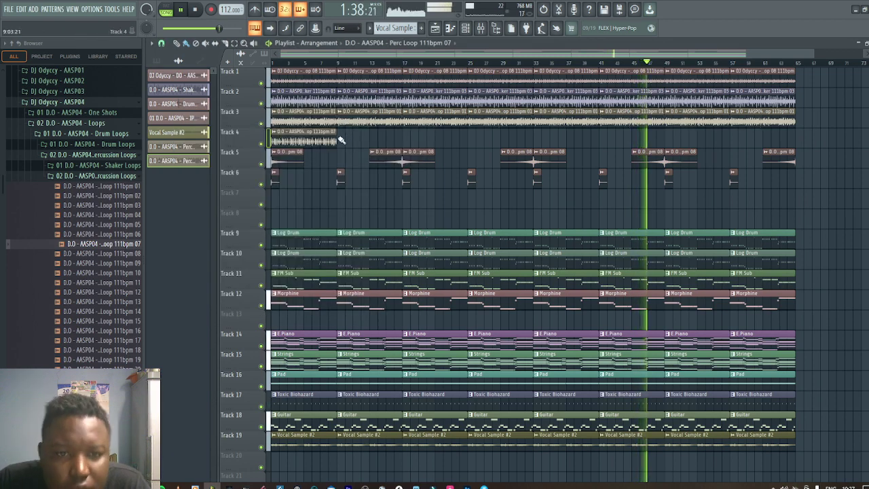
drag(342, 140, 826, 122)
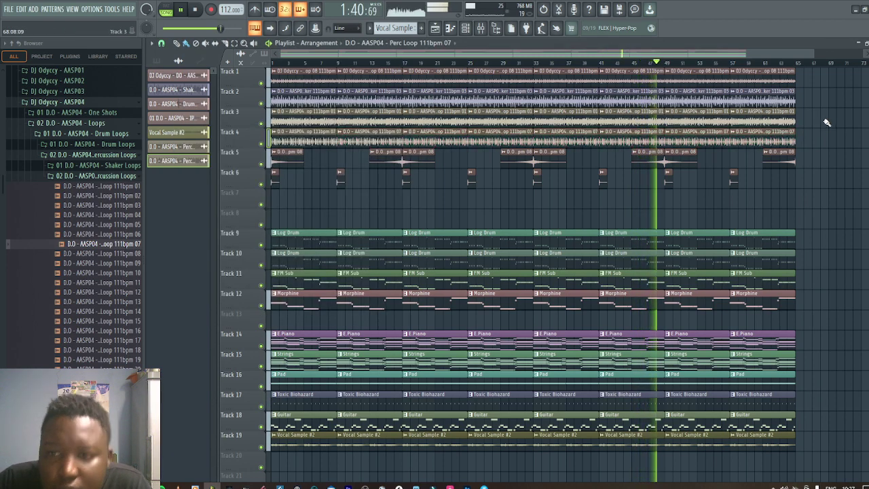
double_click(319, 141)
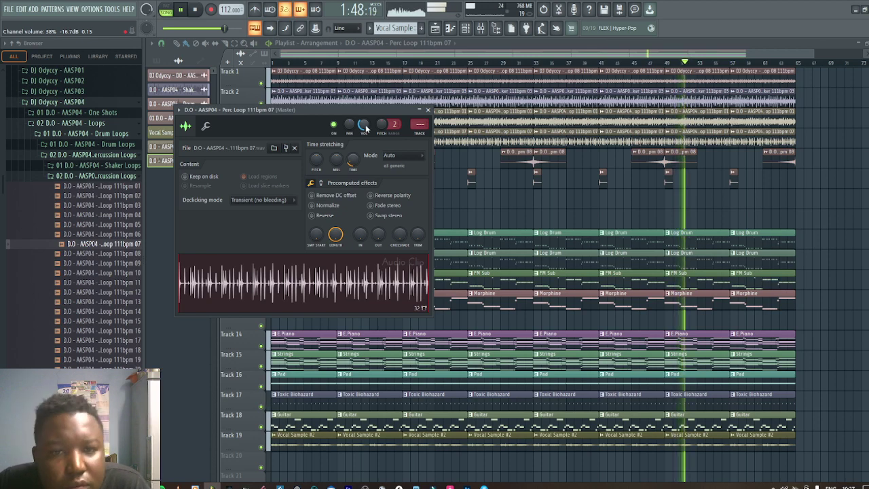
click(428, 110)
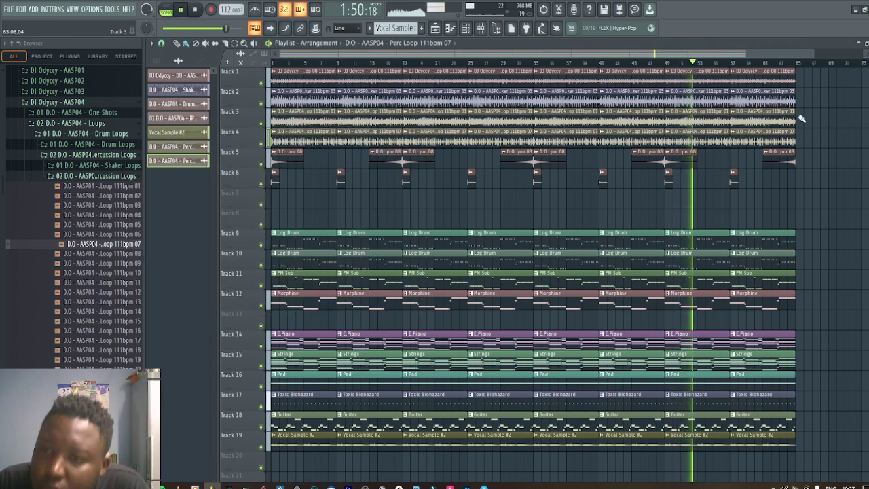
Show all channels in the channel rack and move the two Perc Loop channels up to directly below the IPS (20) channel
click(867, 43)
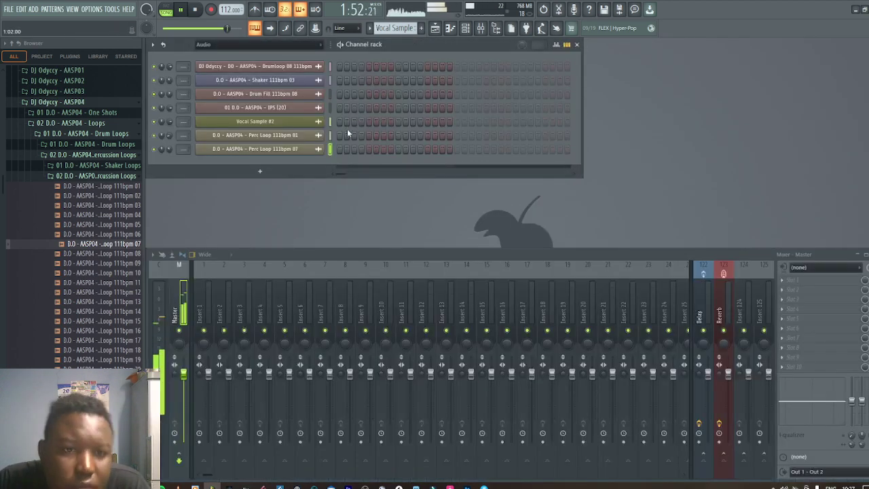
click(267, 51)
click(235, 54)
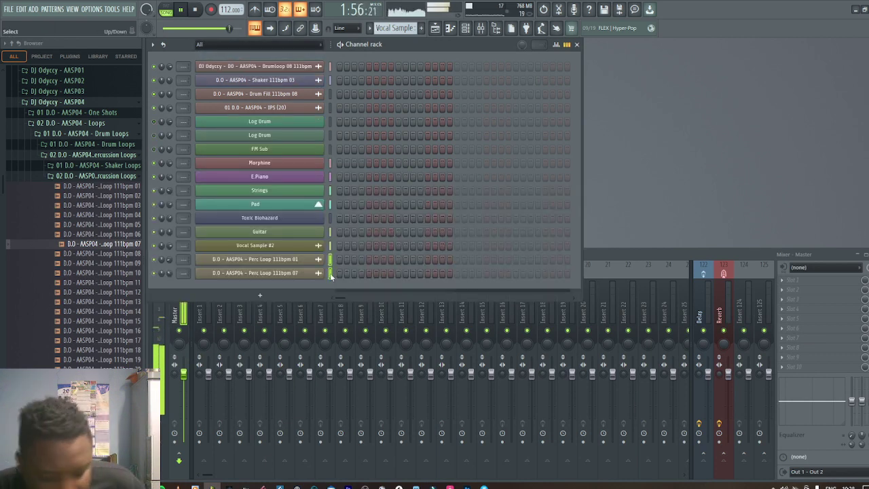
key(alt+Up)
key(alt+Up)
key(alt+Up)
key(alt+Up)
key(alt+Up)
key(alt+Up)
key(alt+Up)
key(alt+Up)
key(alt+Up)
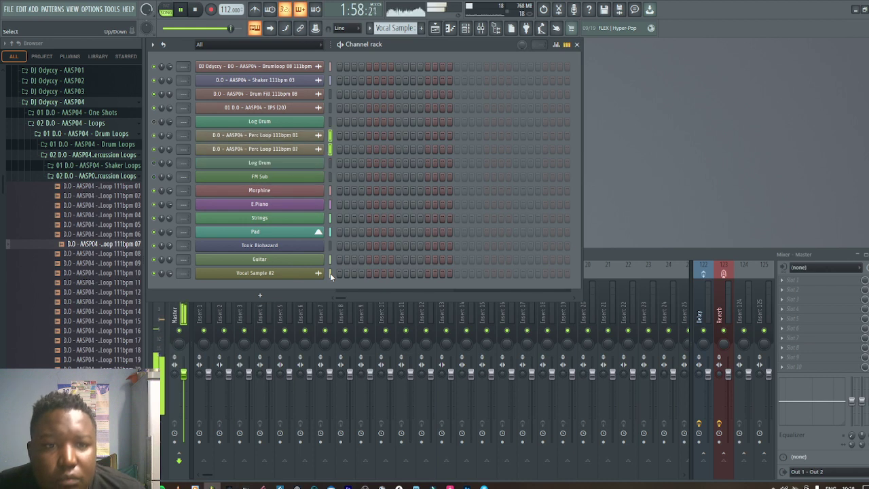
key(alt+Up)
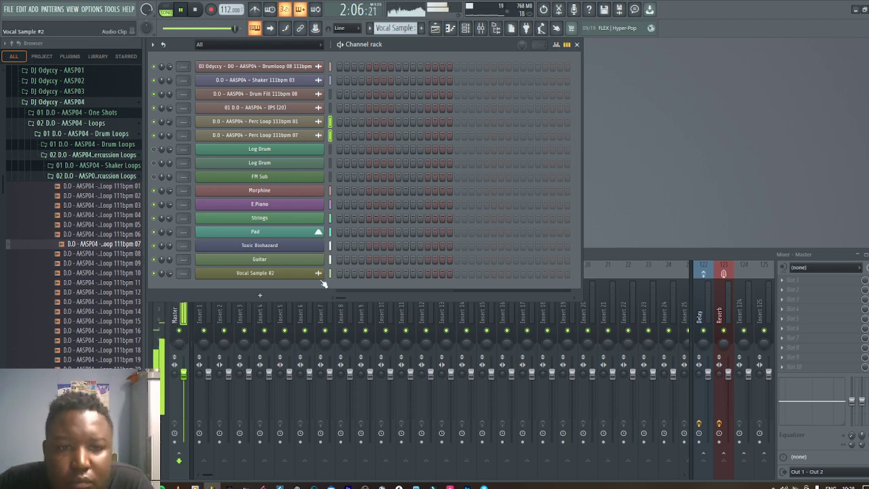
Reopen the playlist and delete the Log Drum and FM Sub clips from bar 1 to bar 49 on Tracks 9 to 11
click(435, 28)
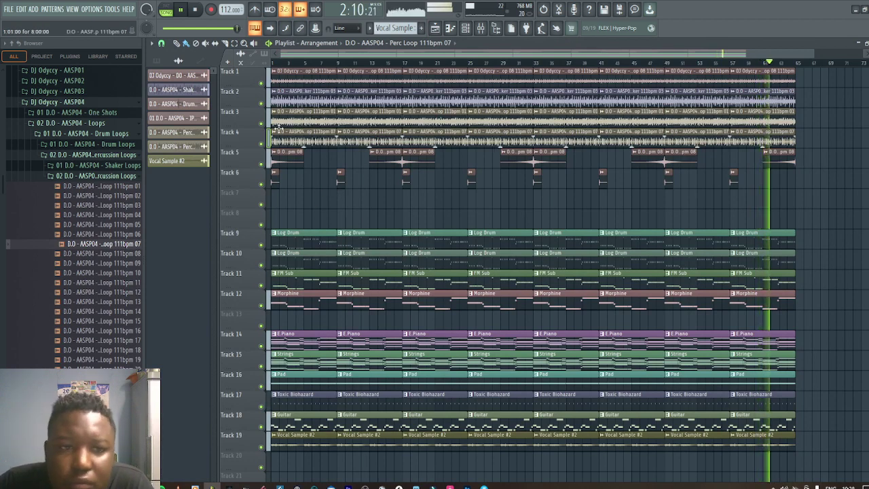
click(175, 61)
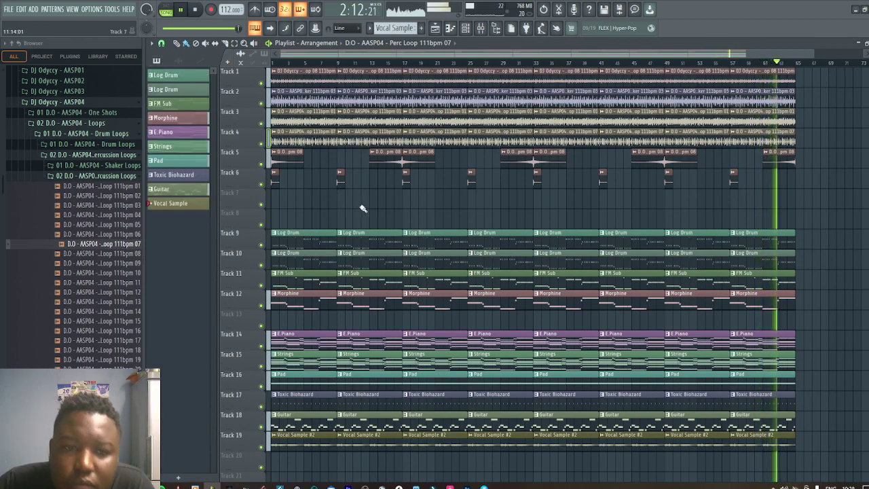
right_click(306, 240)
right_click(309, 260)
right_click(318, 280)
right_click(360, 280)
right_click(366, 261)
right_click(367, 247)
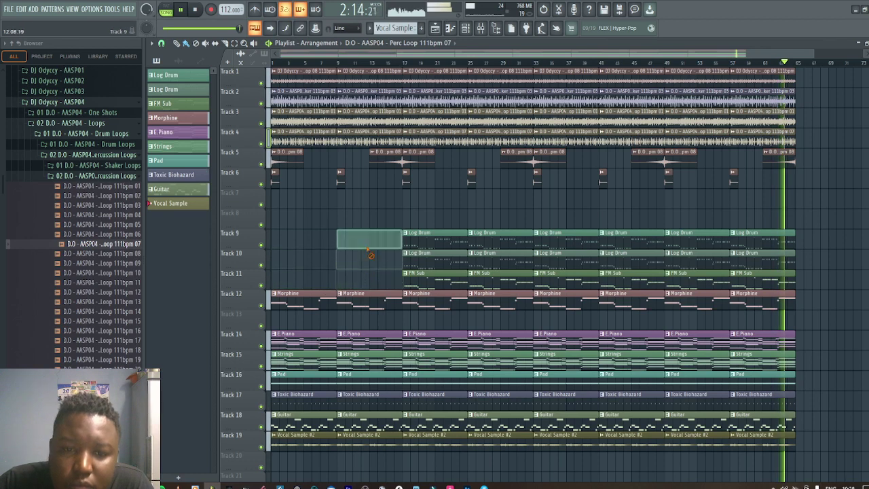
right_click(421, 244)
right_click(426, 259)
right_click(441, 279)
right_click(476, 280)
right_click(490, 261)
right_click(509, 243)
right_click(540, 242)
right_click(550, 259)
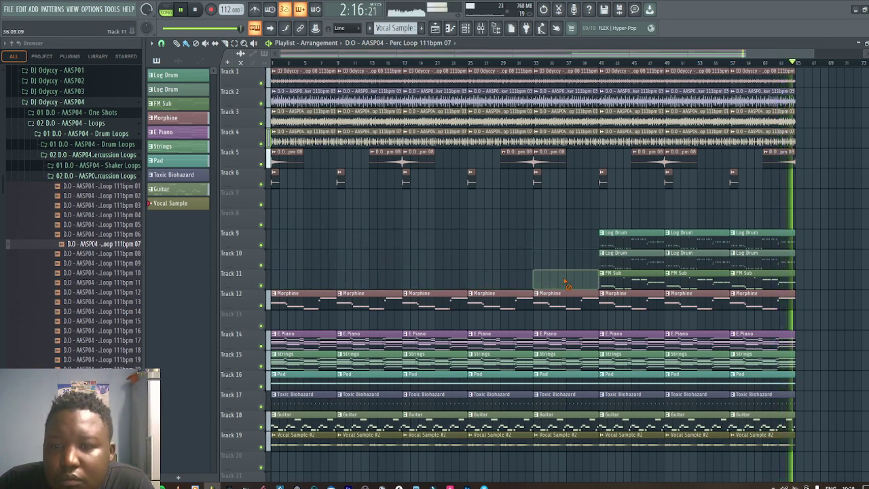
right_click(607, 279)
right_click(614, 260)
right_click(623, 240)
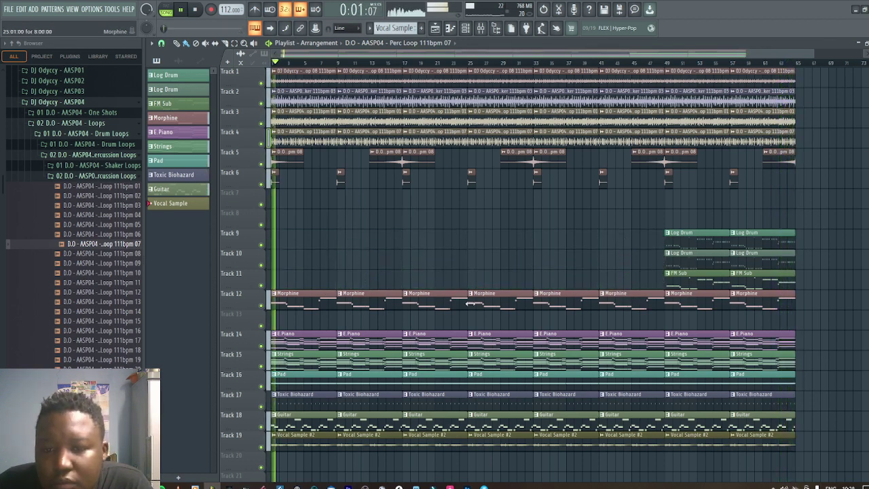
Delete the Morphine clips from bar 1 to bar 33 on Track 12
right_click(307, 300)
right_click(359, 304)
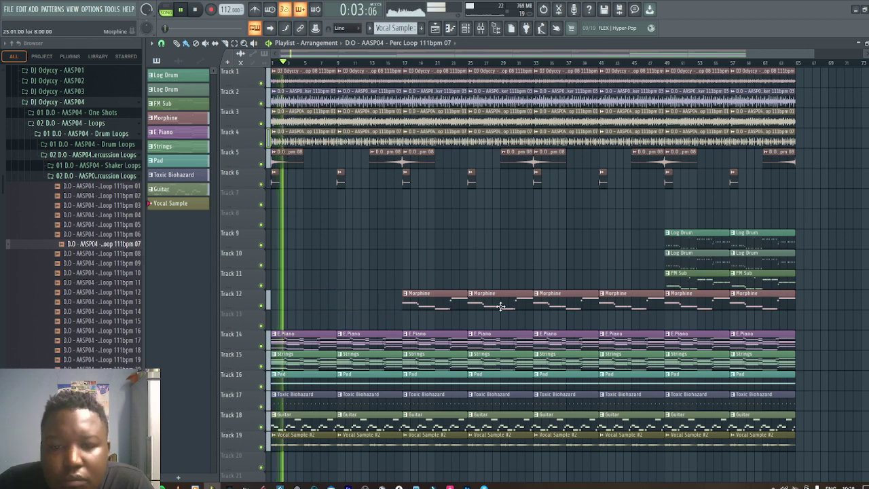
right_click(408, 302)
right_click(475, 302)
Delete the first E.Piano and Strings clips, from bar 1 to bar 9, on Tracks 14 and 15
scroll(318, 252, down, 5)
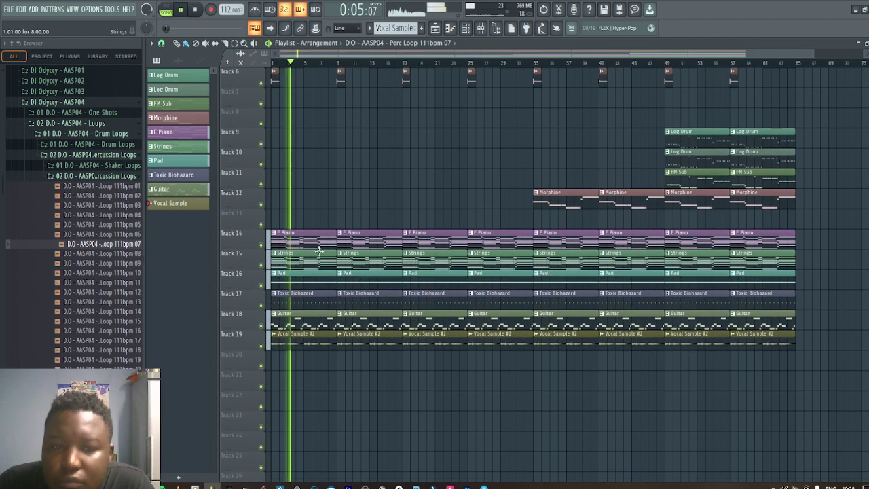
right_click(314, 234)
right_click(313, 254)
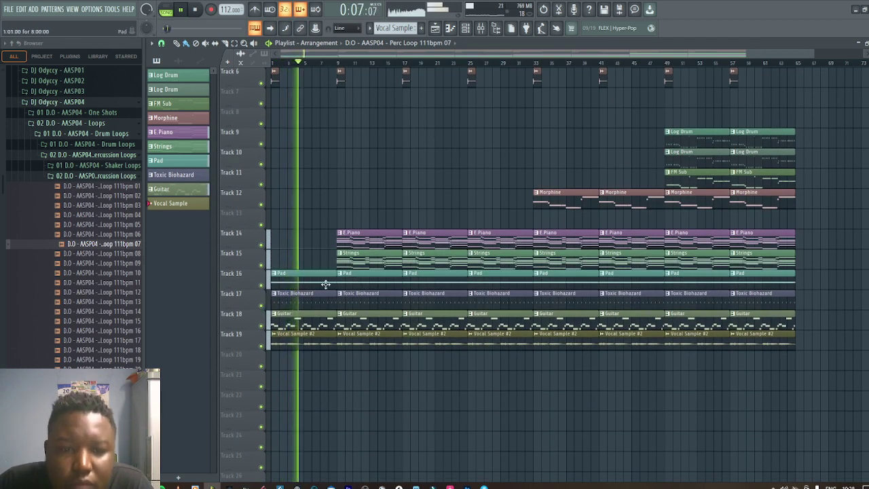
Delete the Toxic Biohazard, Guitar and Vocal Sample #2 clips from bar 1 to bar 17 on Tracks 17 to 19
right_click(314, 299)
right_click(316, 321)
right_click(322, 340)
right_click(356, 341)
right_click(366, 322)
right_click(375, 304)
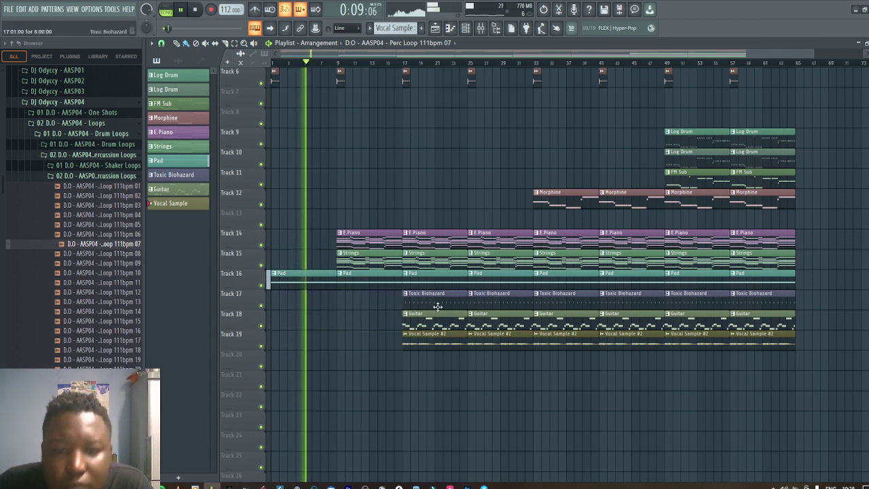
Delete the Strings clip at bar 9 and the Toxic Biohazard clips from bar 17 to bar 33
right_click(387, 262)
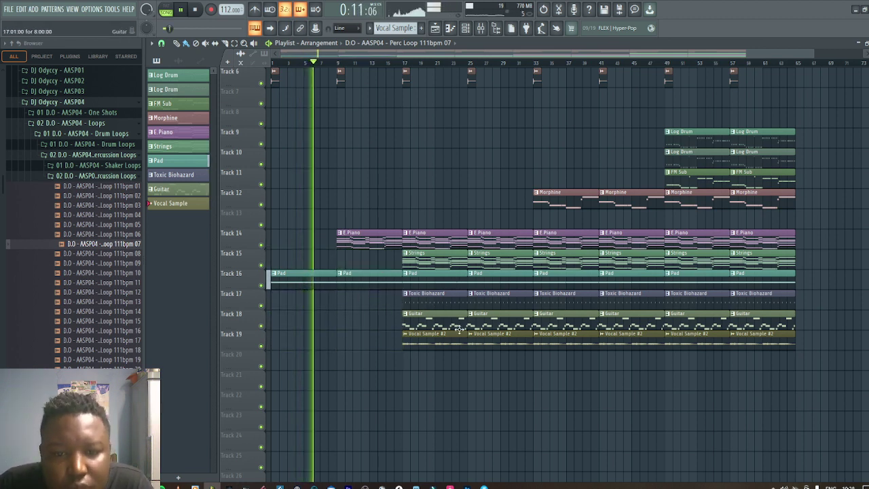
right_click(449, 302)
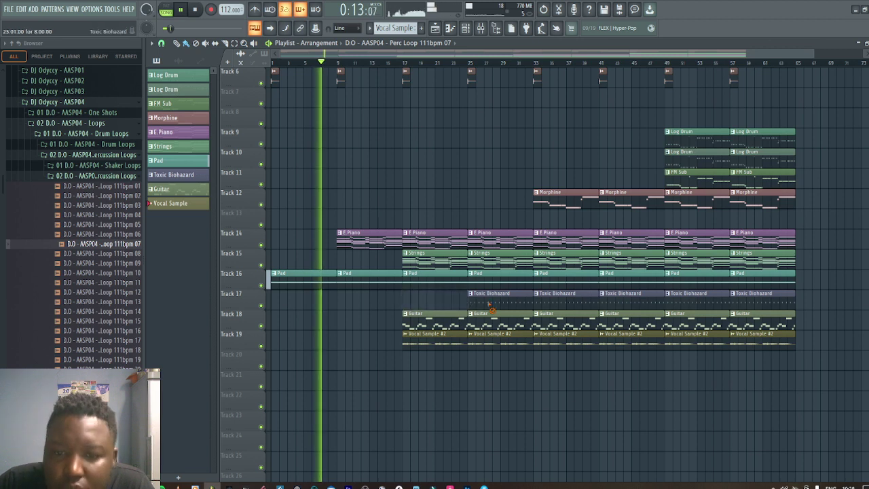
right_click(491, 304)
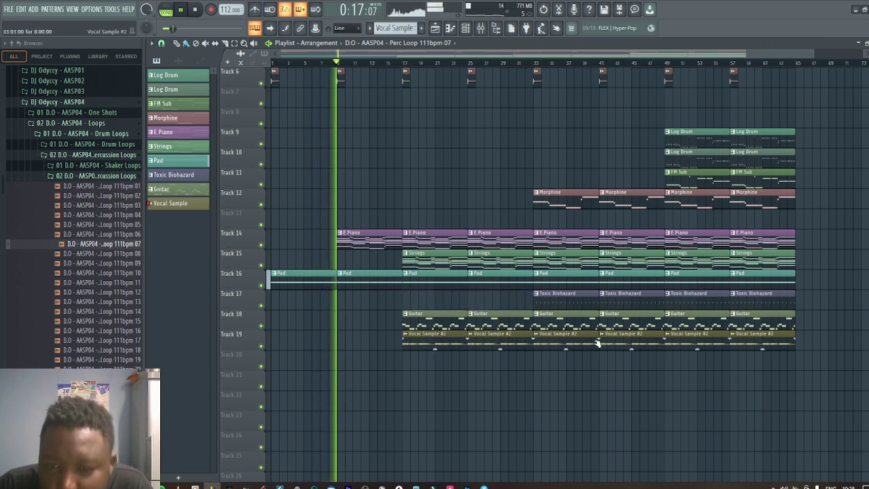
Mute and unmute Track 4 to compare the groove, and delete its Perc Loop 07 clips from bar 1 to bar 33
scroll(459, 197, up, 5)
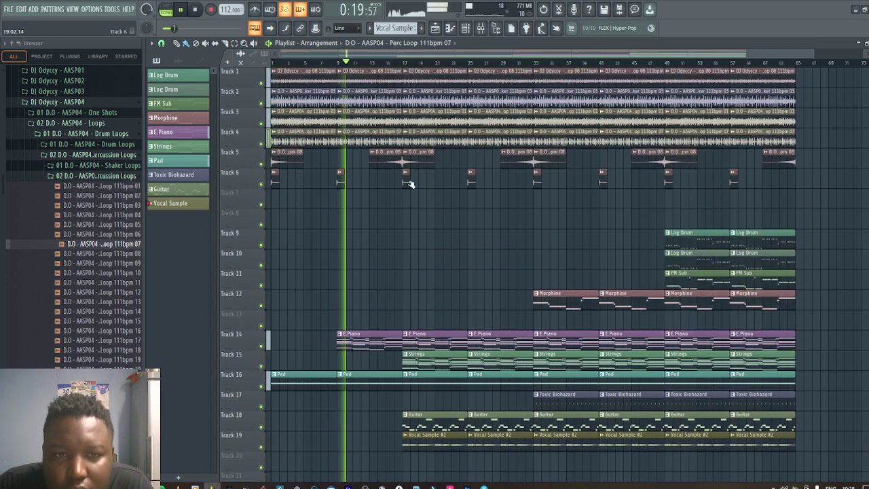
click(261, 144)
click(262, 143)
right_click(304, 143)
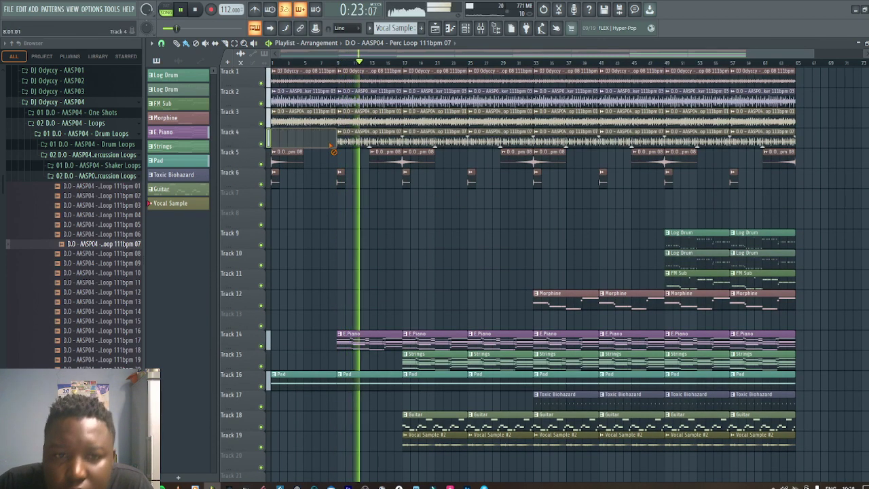
right_click(363, 144)
right_click(405, 143)
right_click(500, 142)
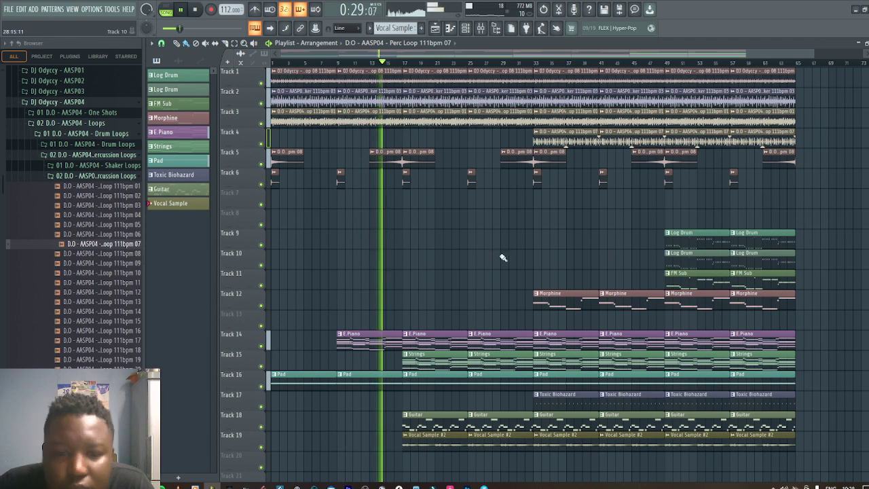
scroll(489, 253, down, 2)
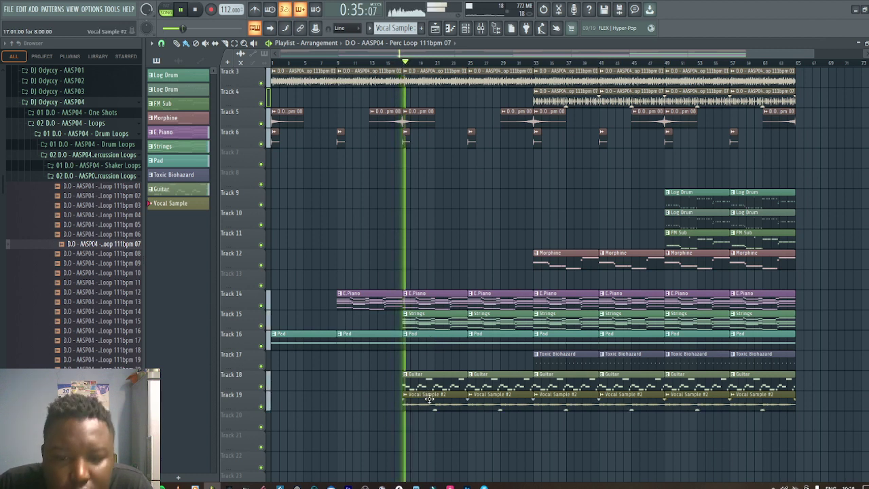
Delete the Strings clips from bar 17 to bar 33 and the Toxic Biohazard clips from bar 33 to bar 49
right_click(434, 317)
right_click(499, 316)
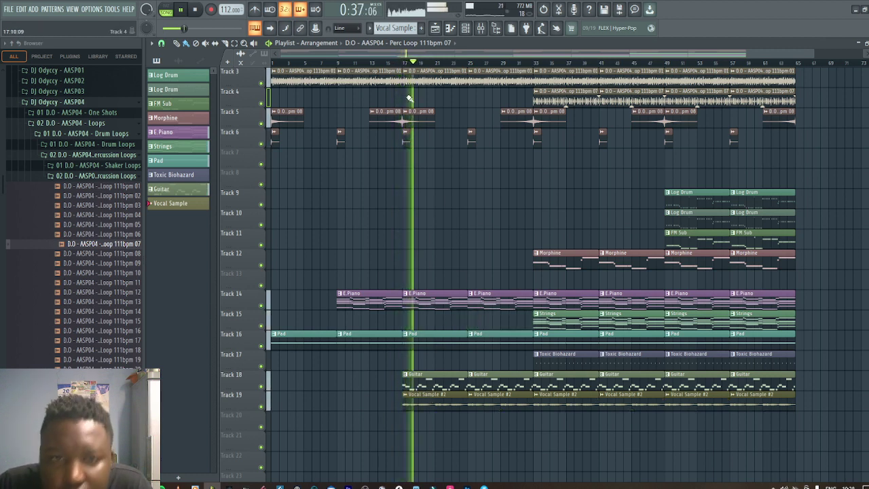
click(389, 65)
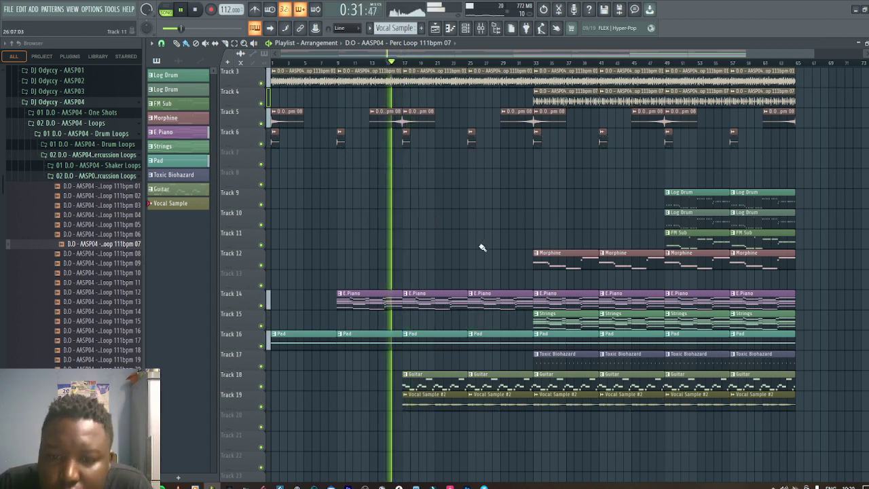
right_click(576, 359)
right_click(625, 362)
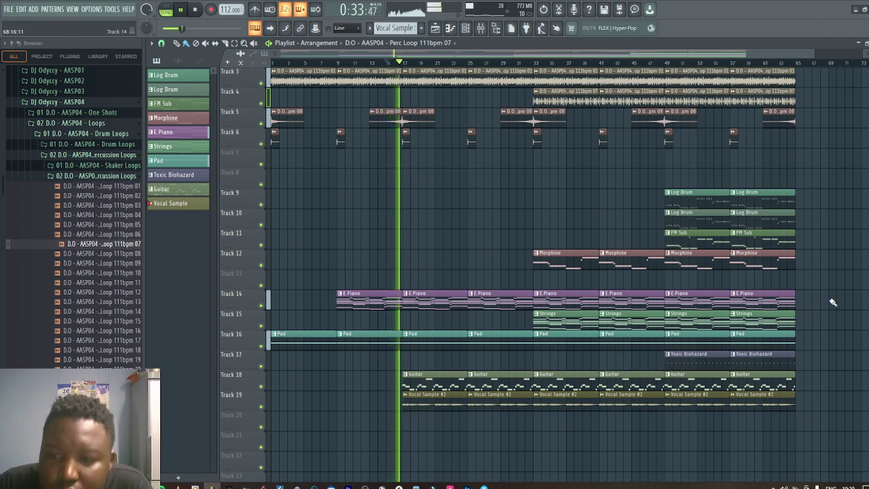
Delete the Morphine clips from bar 49 to bar 65 and the Guitar clips from bar 33 to bar 49
right_click(718, 260)
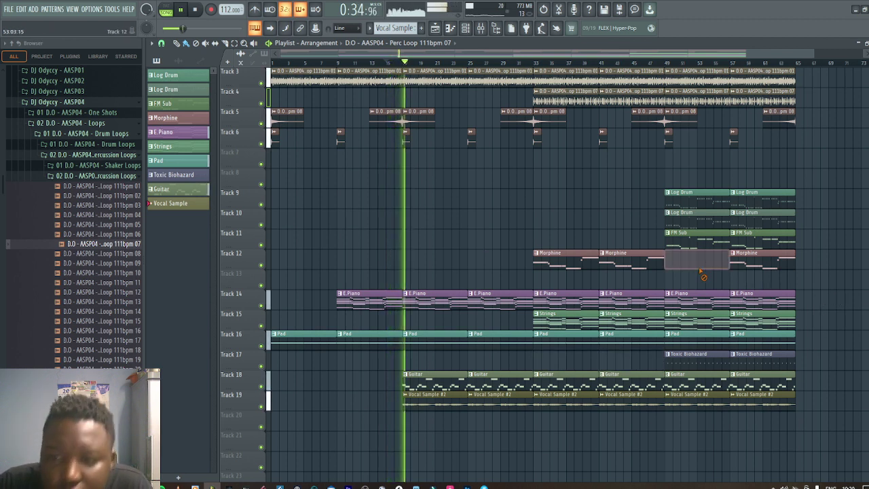
right_click(781, 266)
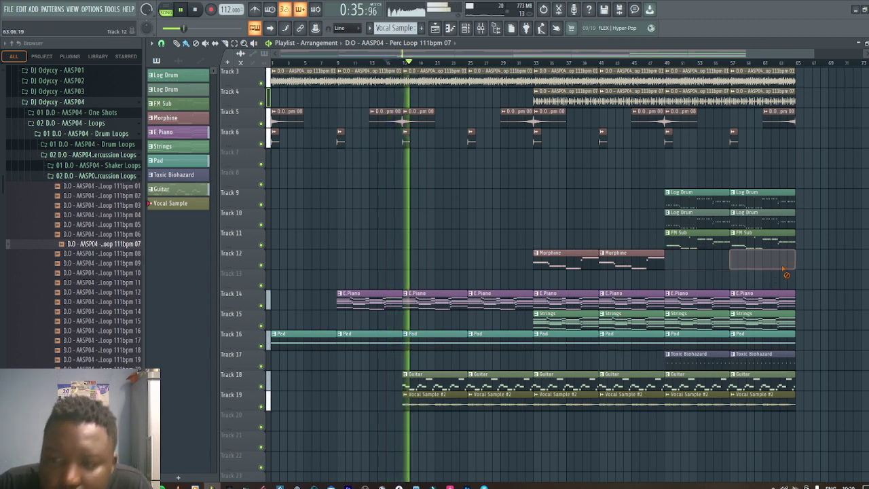
right_click(567, 380)
right_click(611, 383)
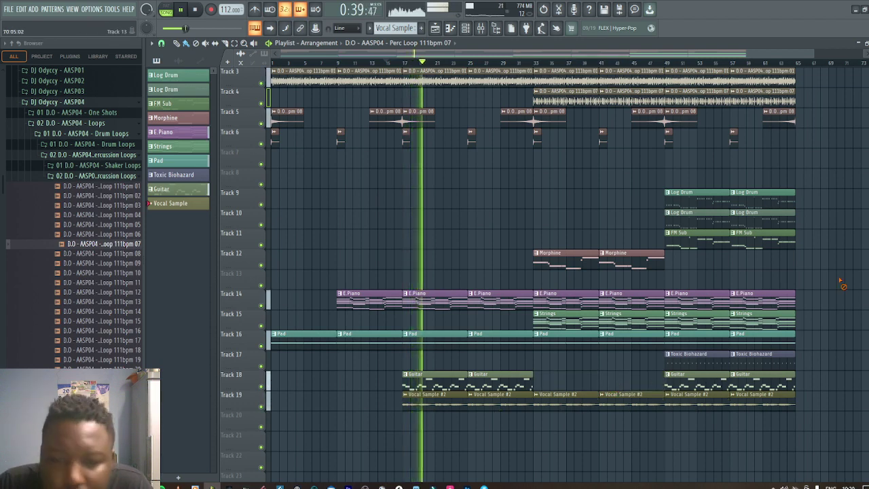
Shorten the drum loop, shaker and percussion clips starting at bar 25 on Tracks 1 to 3 so they end at bar 32
key(F5)
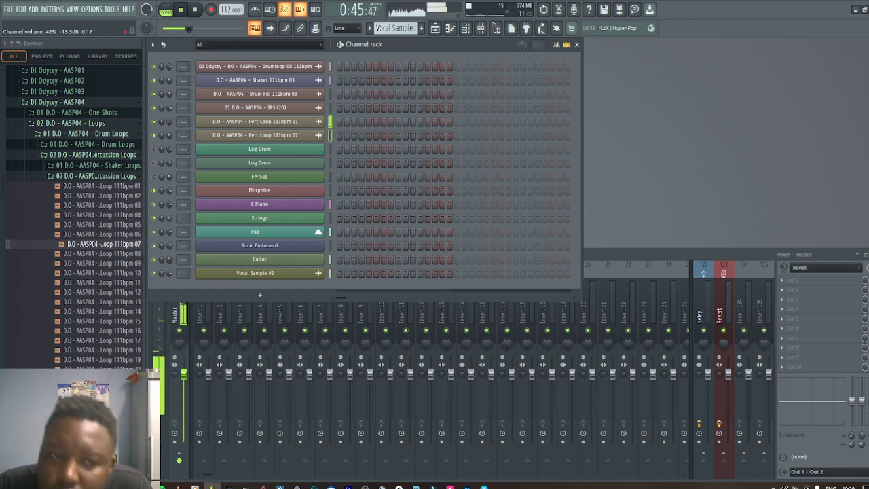
click(436, 28)
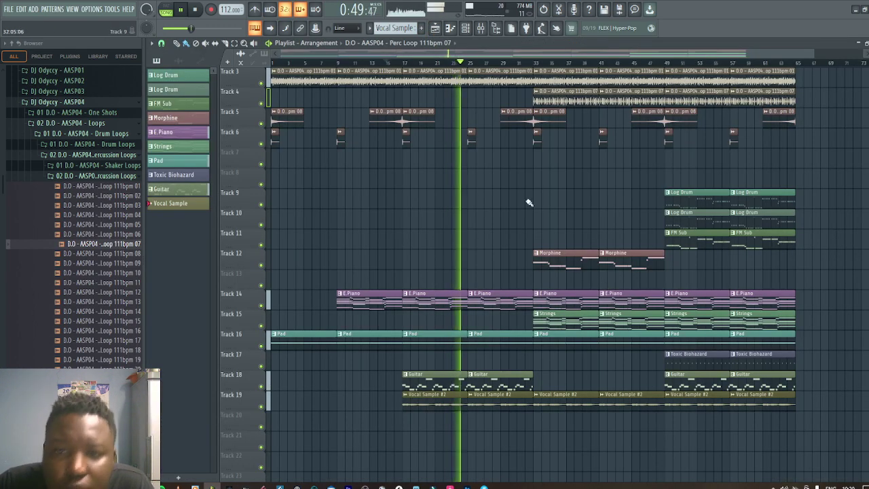
scroll(522, 202, up, 2)
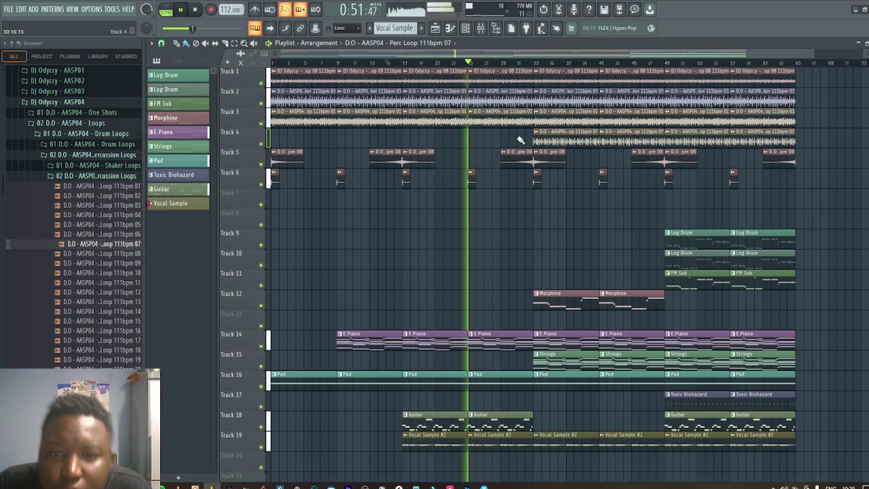
drag(534, 134, 521, 68)
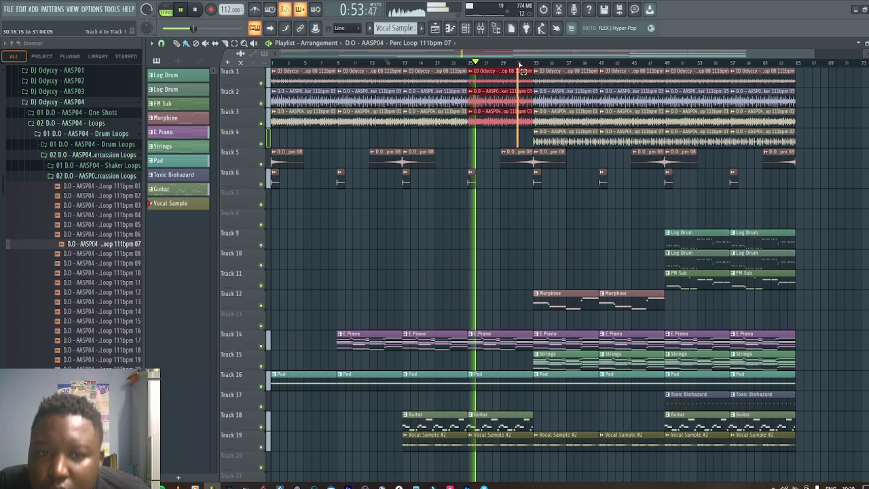
drag(533, 124, 526, 126)
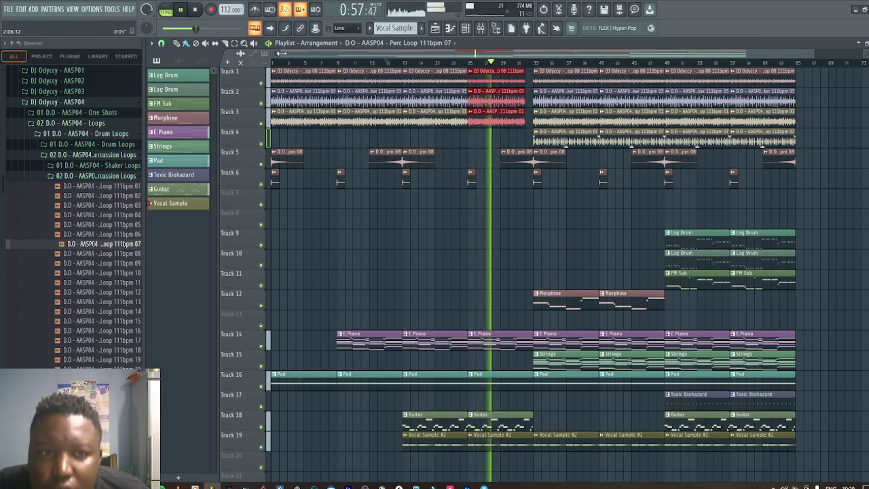
Shorten the four loop clips starting at bar 41 on Tracks 1 to 4 so they end at bar 48
drag(281, 53, 415, 54)
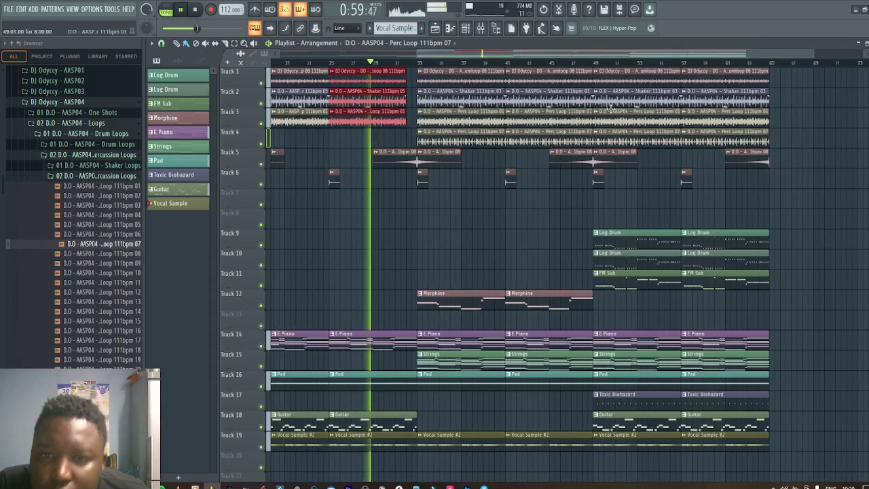
drag(535, 152, 535, 82)
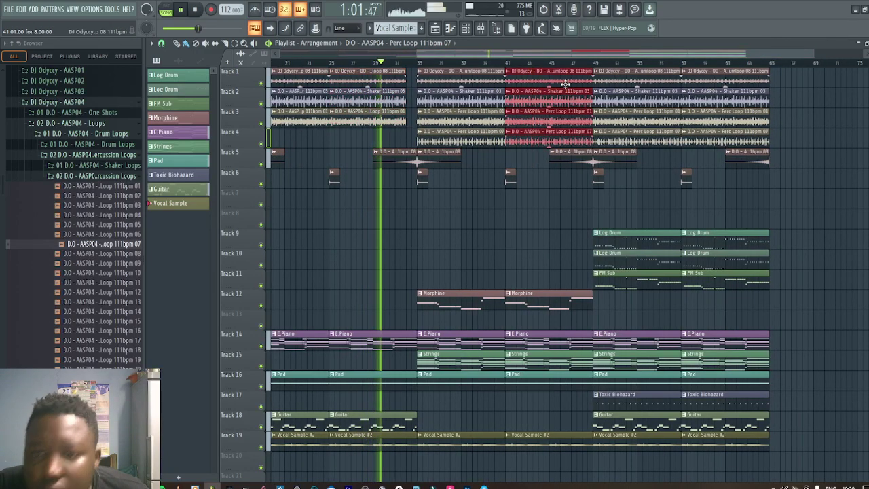
drag(592, 84, 579, 84)
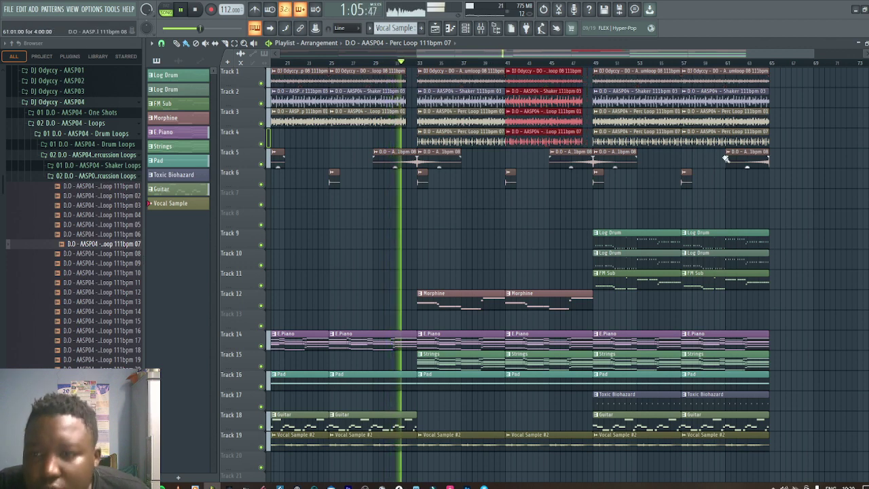
Shorten the loop clips starting at bar 57 on Tracks 1 to 4 so they end at bar 64
drag(681, 167, 763, 84)
right_click(804, 122)
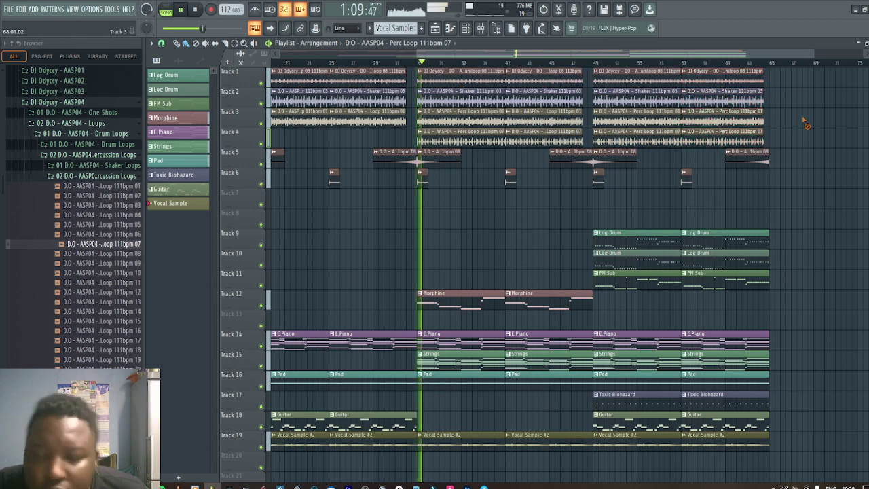
drag(778, 146, 754, 85)
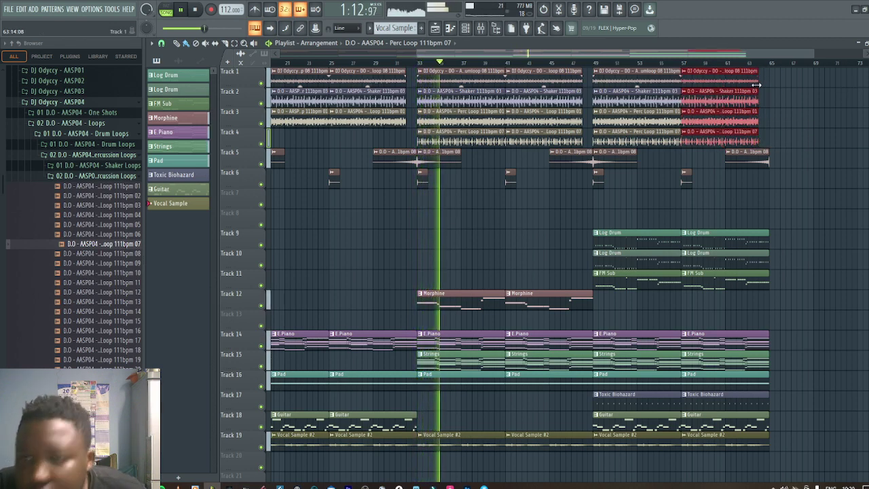
right_click(787, 102)
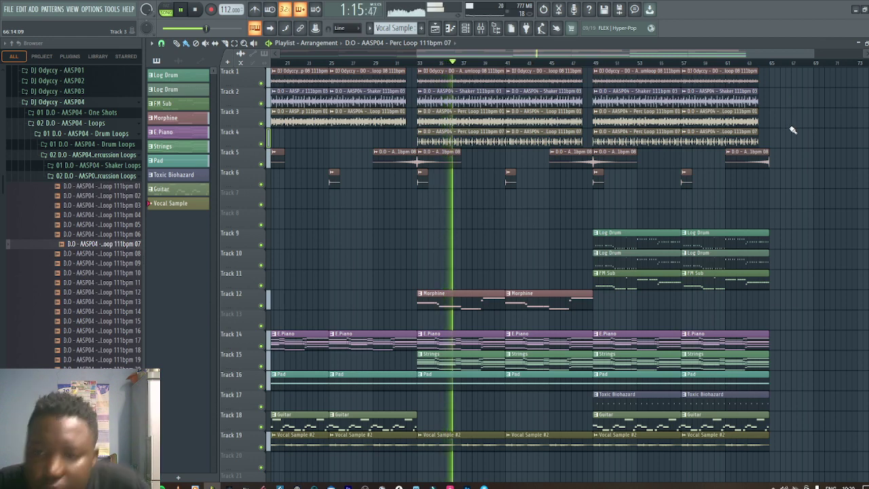
Select Tracks 1 to 19 and automatically name and colour them after the clips they contain
scroll(791, 129, down, 1)
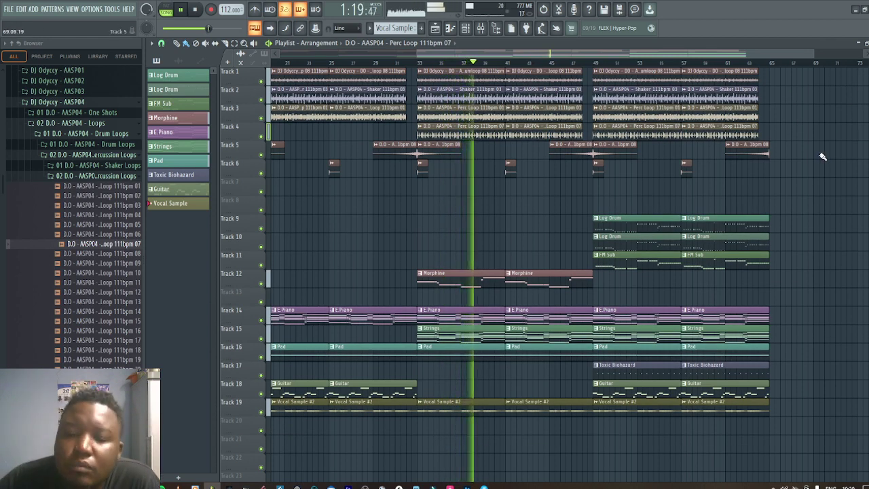
click(464, 331)
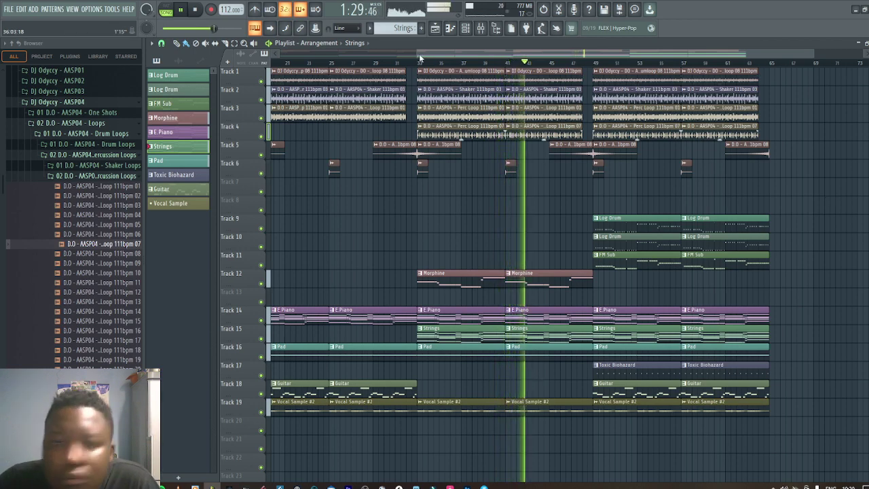
drag(418, 56, 279, 56)
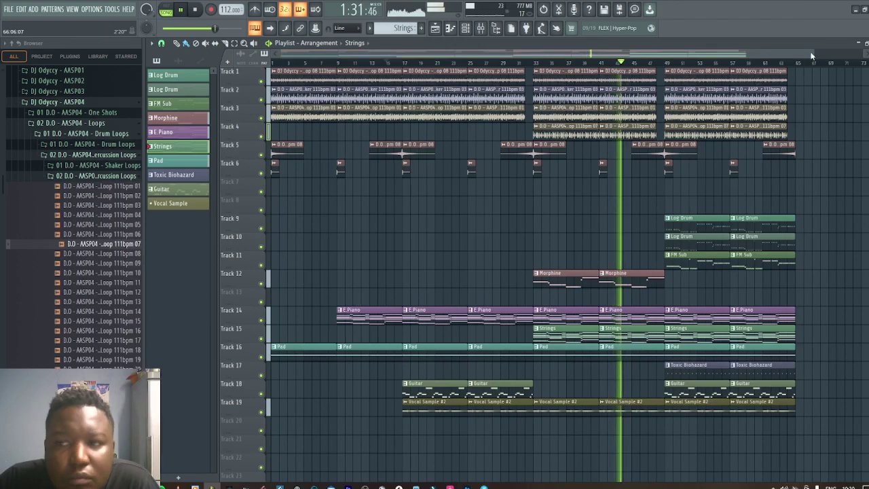
drag(813, 51, 842, 52)
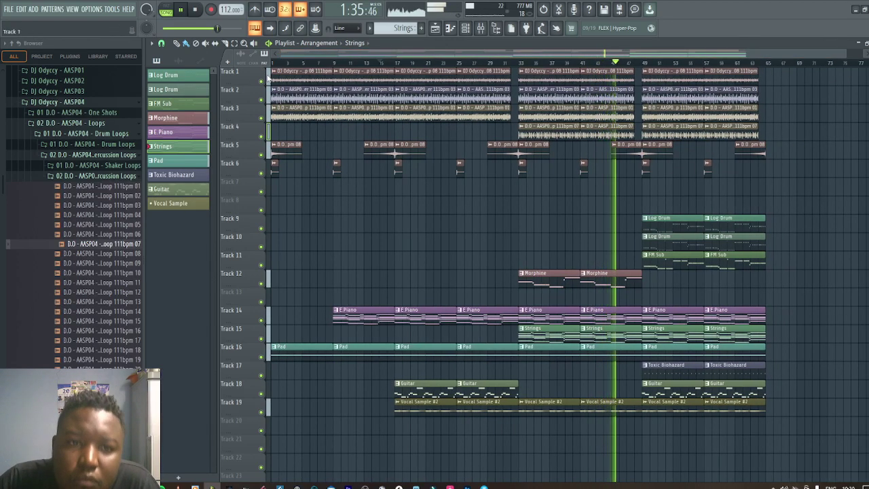
drag(262, 146, 263, 401)
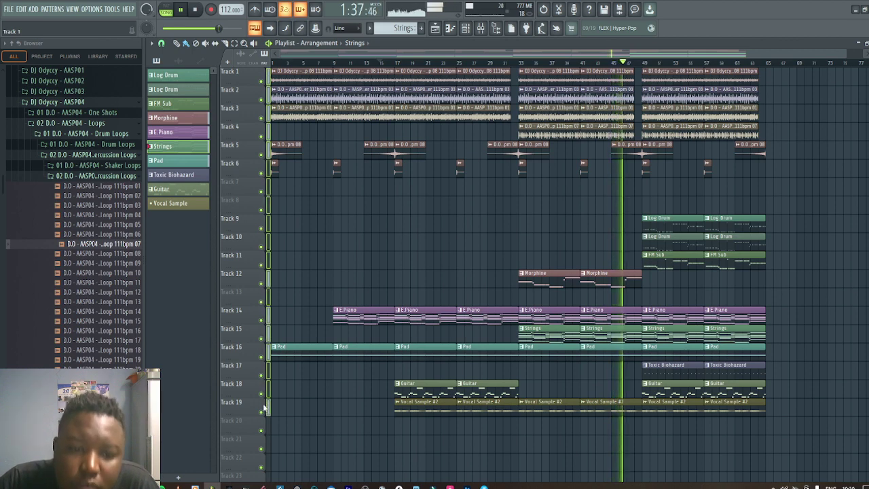
right_click(227, 71)
click(265, 98)
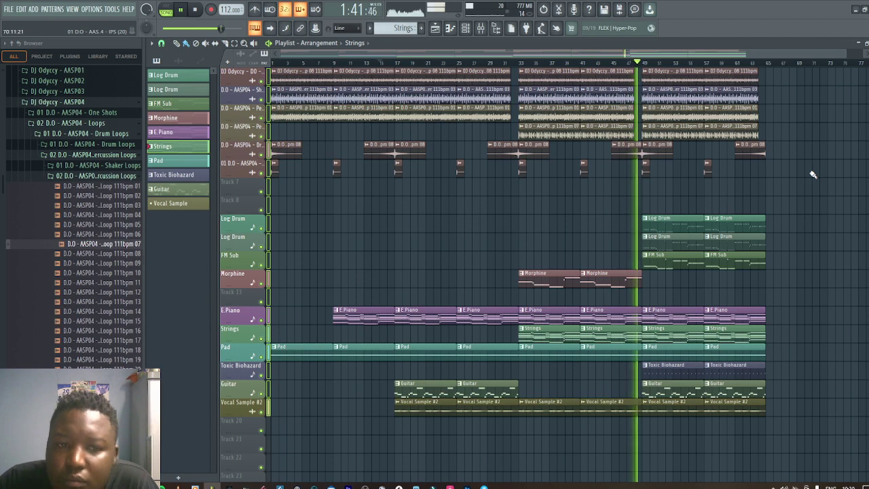
click(268, 76)
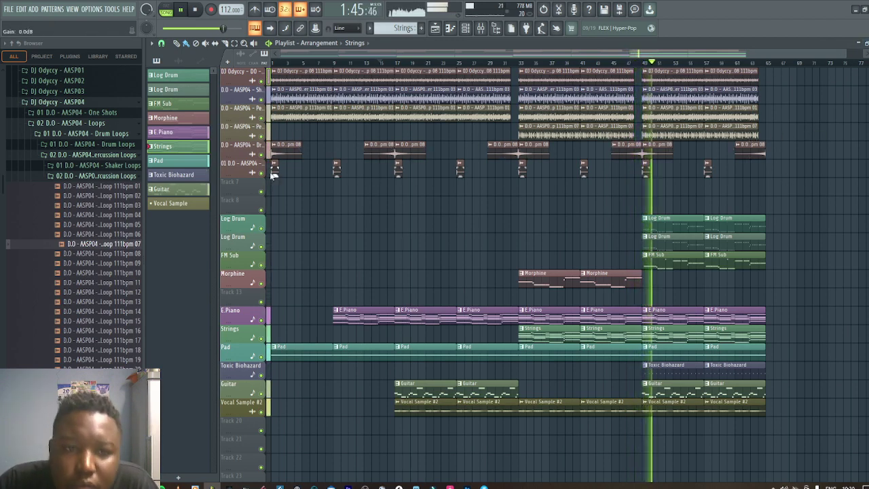
Unmute the Log Drum channels and duplicate the clips of all tracks from bars 33 to 65 into bars 65 to 97
click(864, 43)
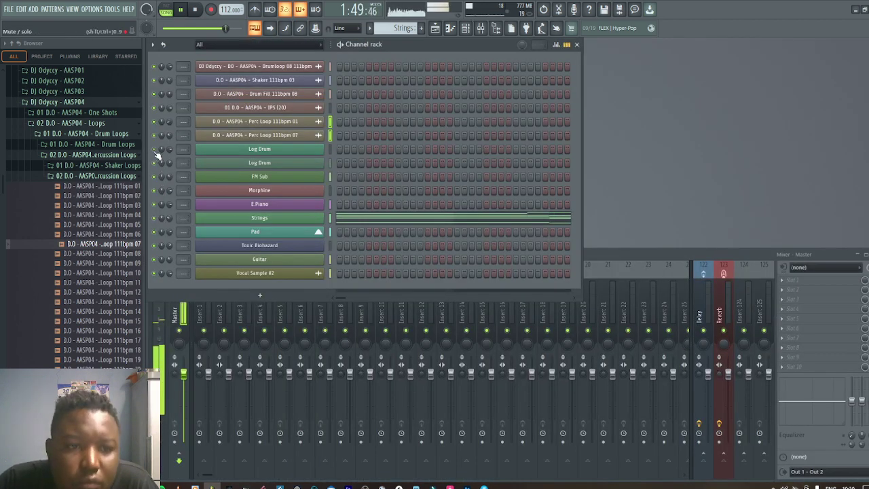
click(440, 31)
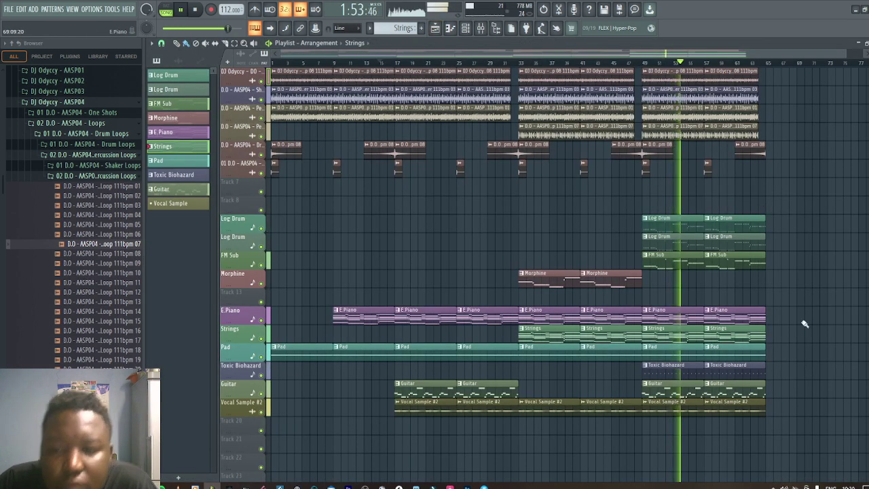
drag(802, 433, 524, 77)
key(ctrl+b)
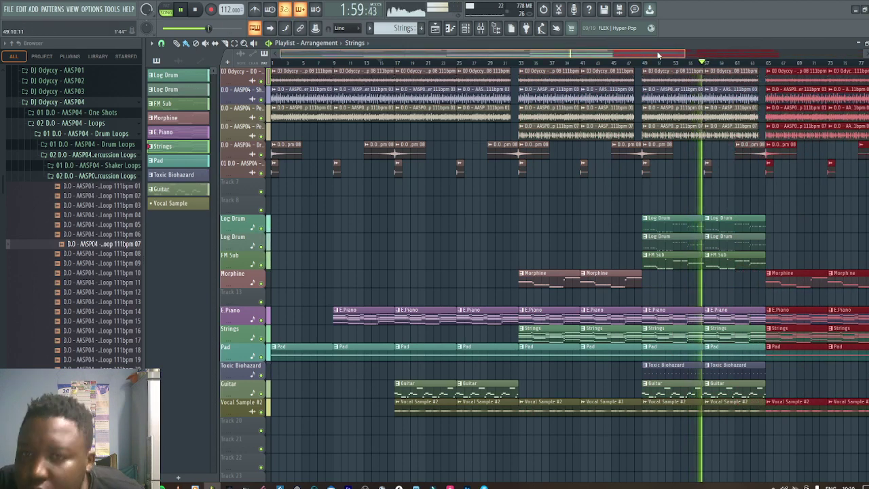
drag(658, 54, 776, 57)
ctrl+click(645, 235)
Delete the Morphine clips from bar 65 to bar 81 and fill the same bars with FM Sub clips
right_click(624, 283)
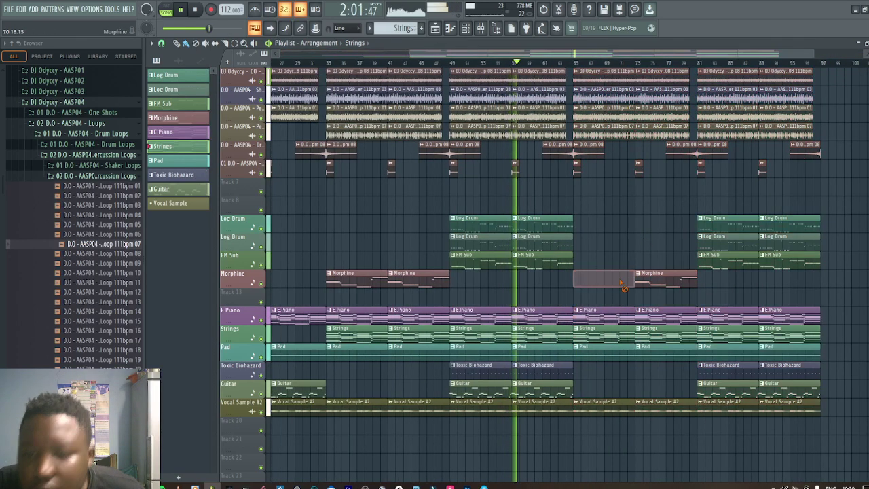
right_click(642, 282)
click(571, 260)
drag(576, 259, 696, 260)
ctrl+click(832, 180)
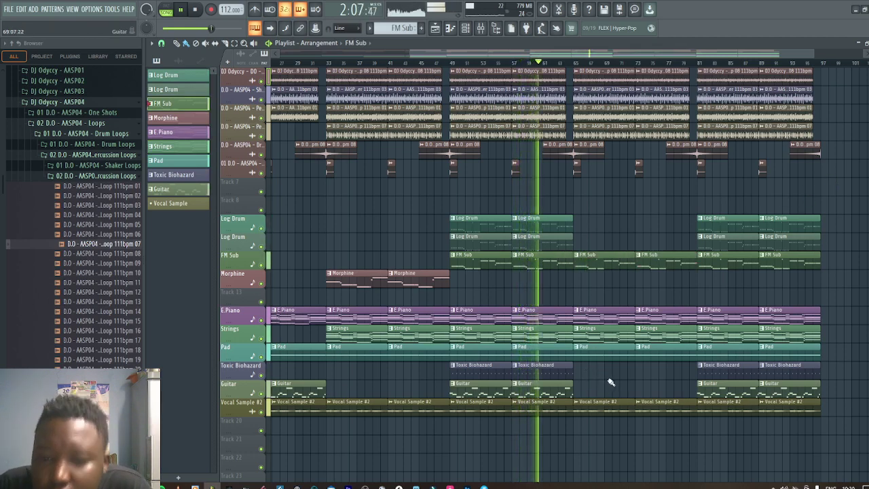
Delete the Strings clip from bar 65 to bar 73
right_click(622, 327)
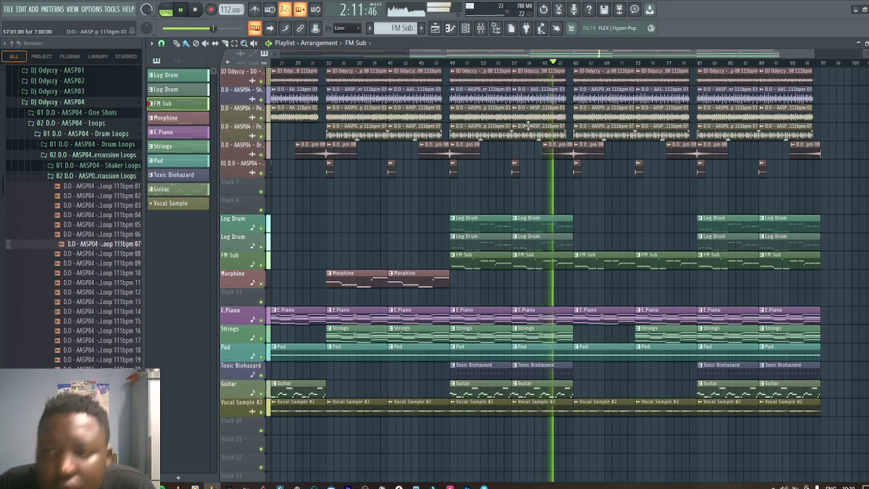
drag(410, 54, 277, 54)
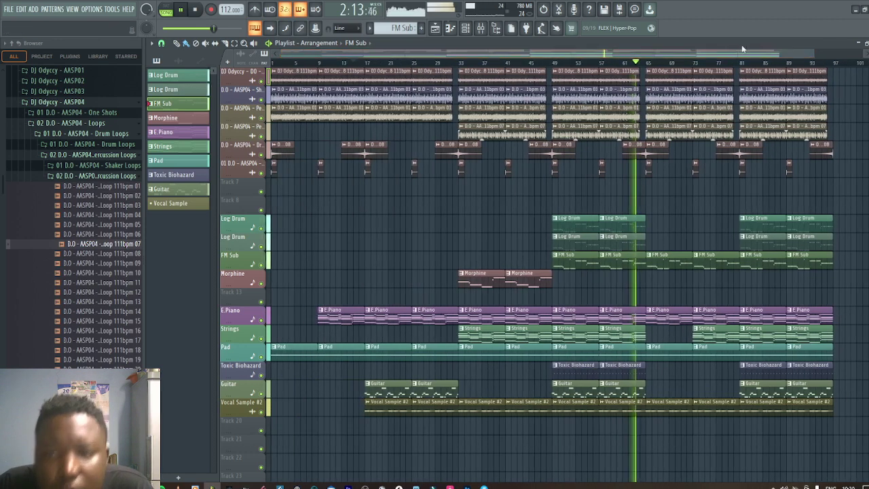
drag(812, 53, 834, 54)
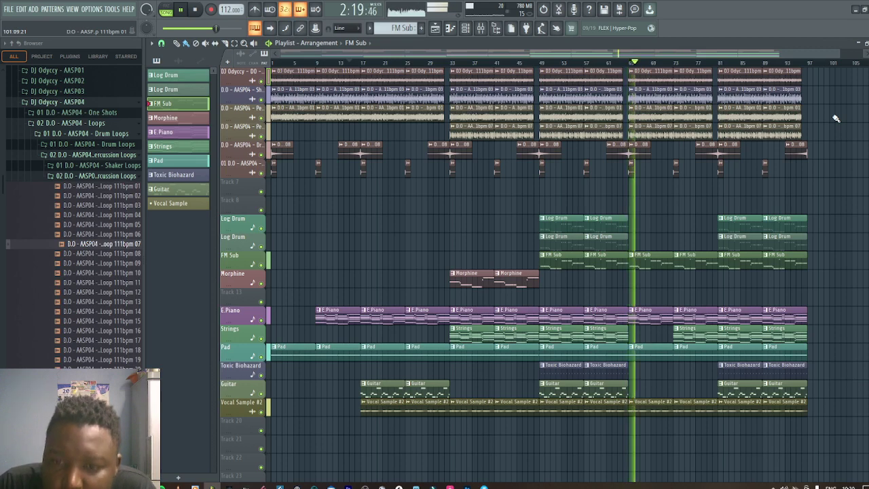
Add a Fruity DX10 synth channel to the channel rack
click(868, 42)
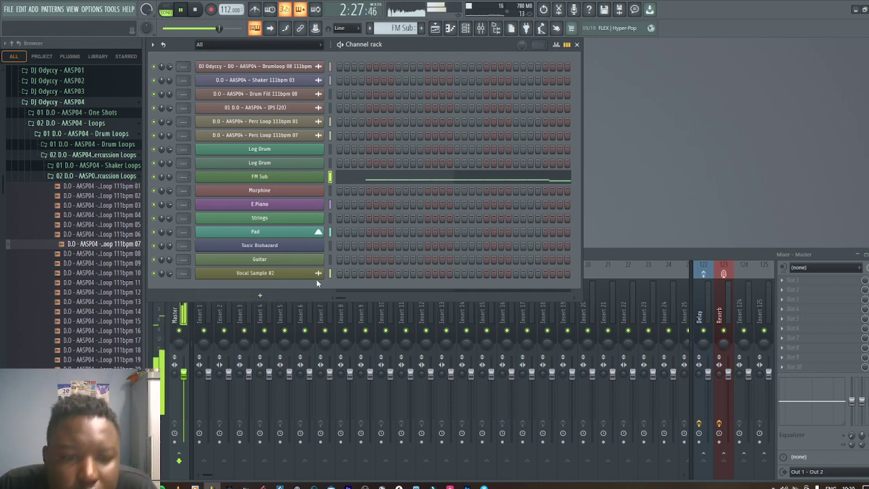
click(262, 295)
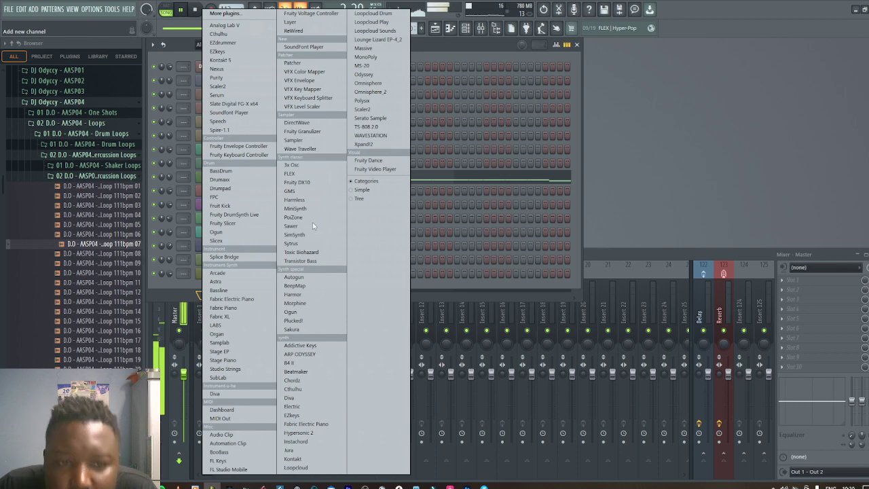
click(310, 185)
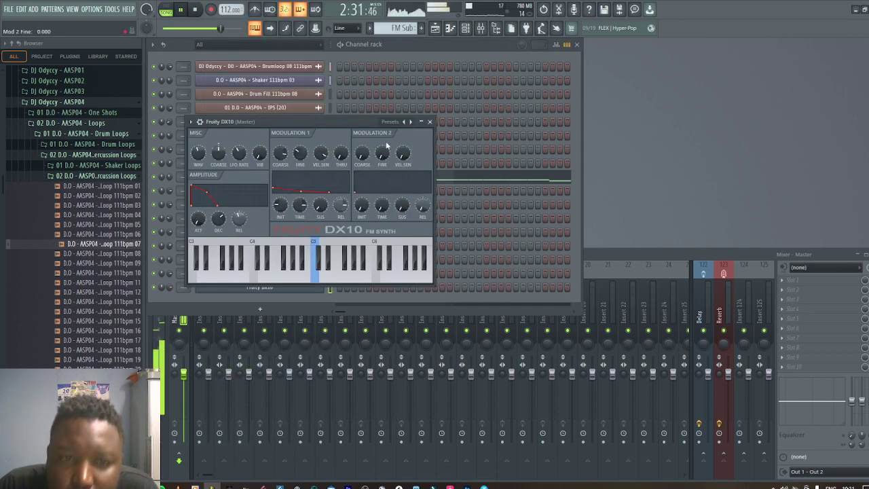
Load the FM Sub preset into the new Fruity DX10 channel and close its window
click(407, 122)
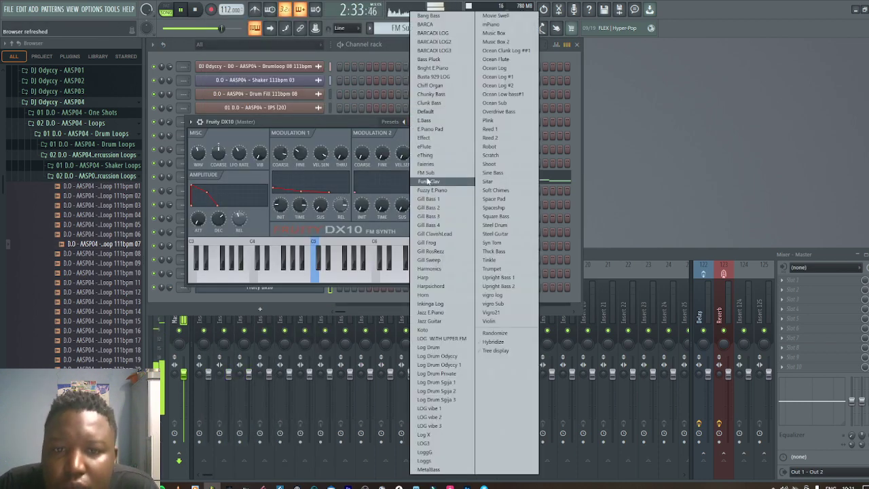
click(427, 174)
click(429, 122)
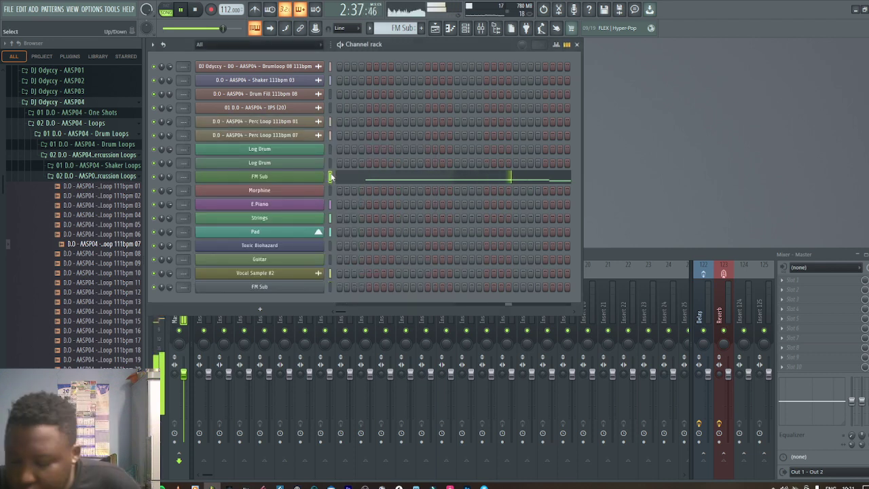
Paste the notes of the FM Sub pattern into the new FM Sub channel within the Vocal Sample pattern
key(Down)
key(Down)
key(Down)
key(Down)
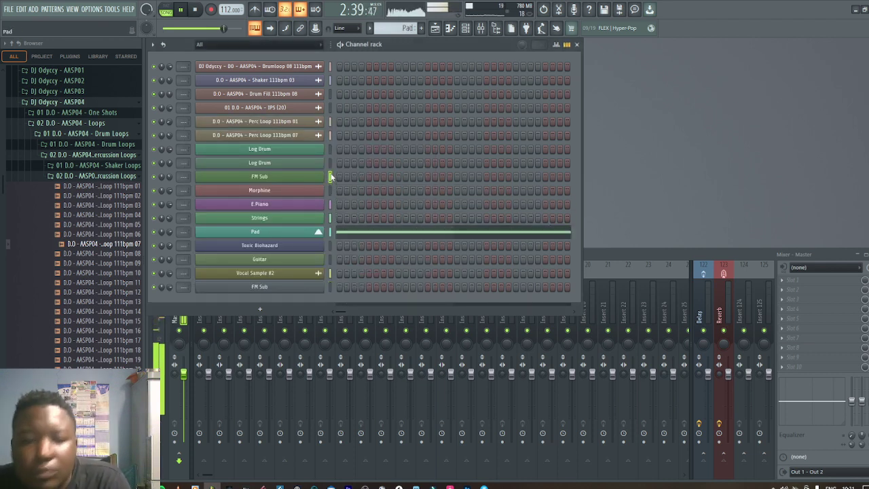
key(Down)
key(Down)
key(Down)
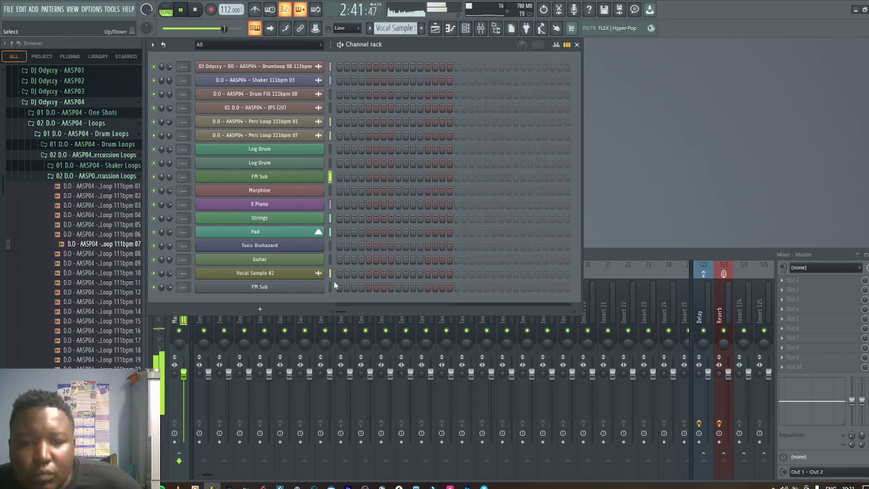
key(ctrl+v)
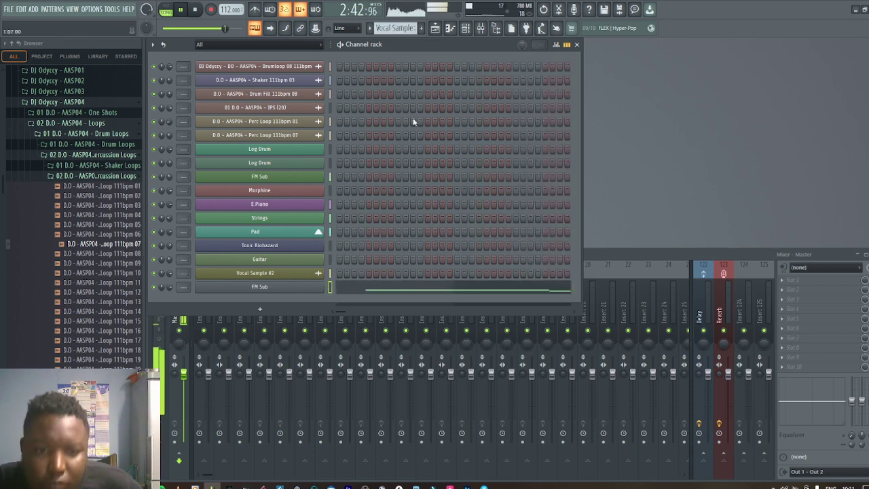
click(454, 32)
key(F7)
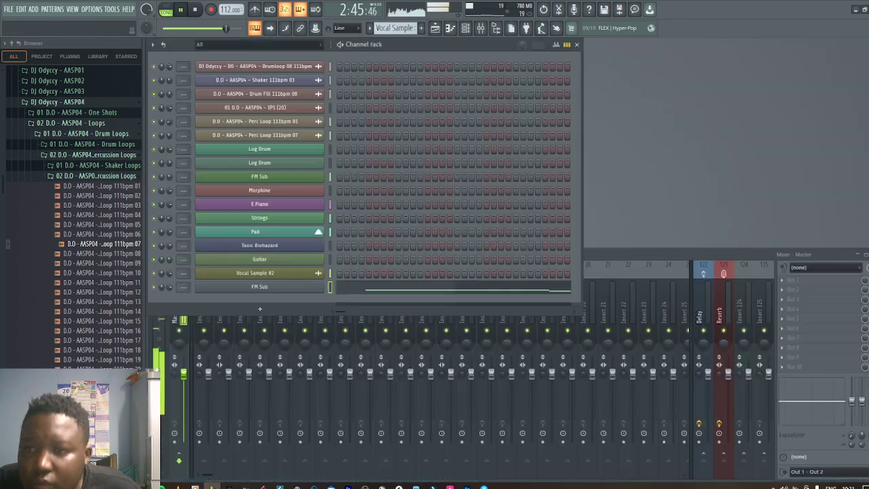
click(437, 30)
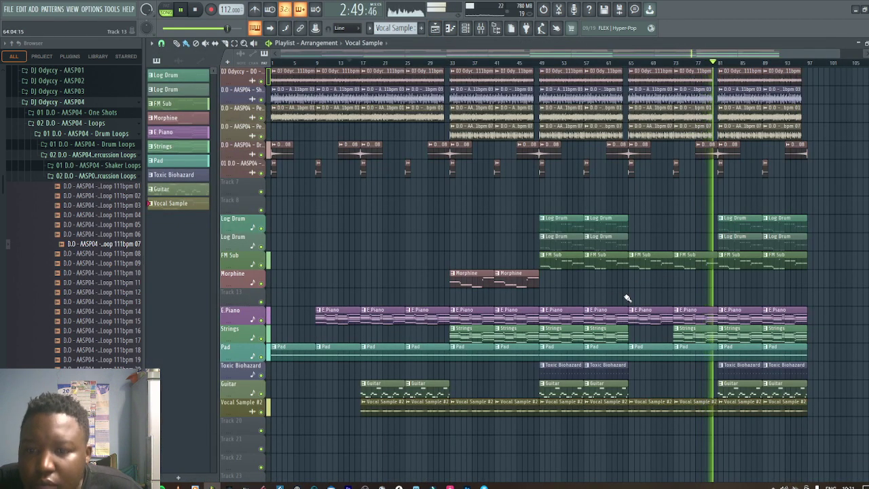
drag(628, 297, 697, 297)
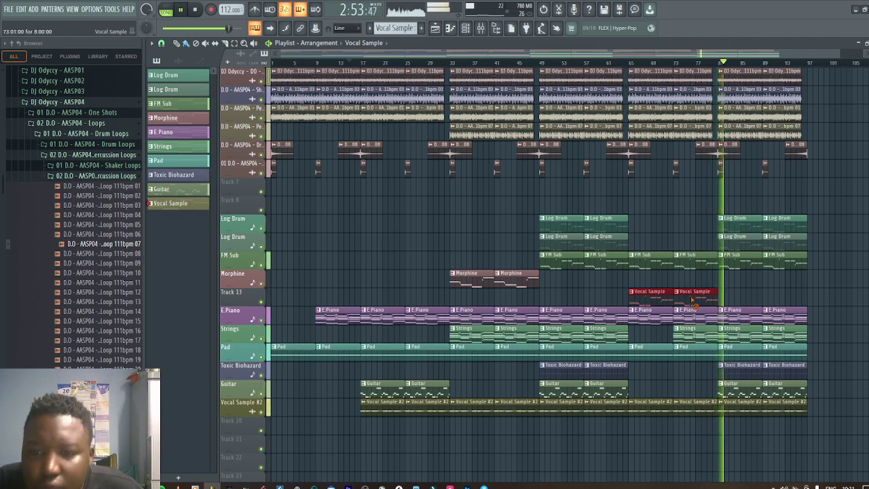
right_click(692, 300)
right_click(651, 298)
click(606, 59)
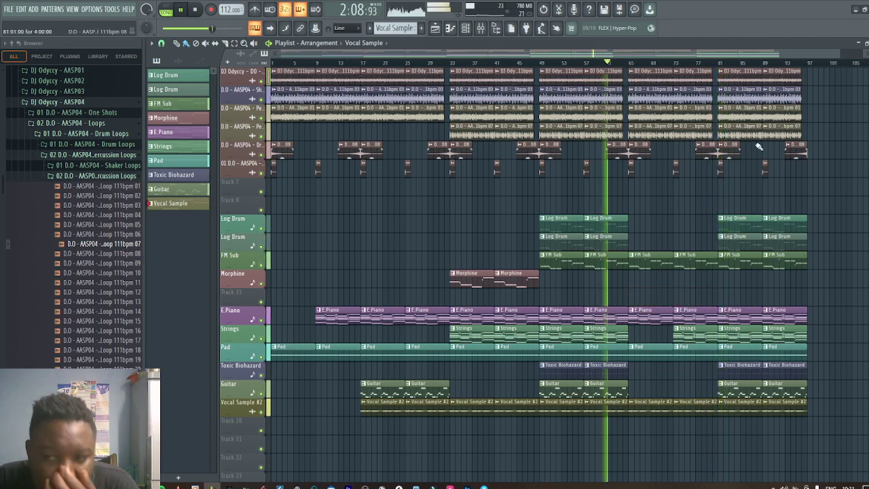
click(864, 43)
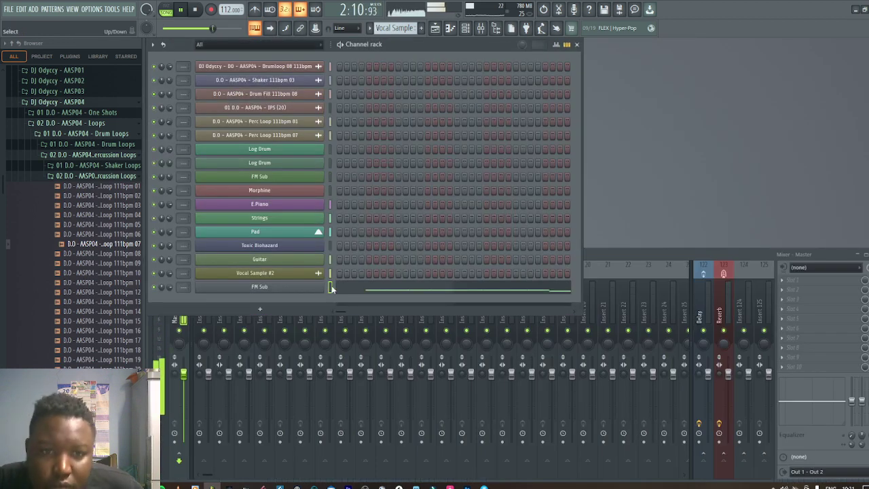
Place Vocal Sample pattern clips on Track 13 from bar 65 to bar 81 and rename that pattern Bass
click(435, 28)
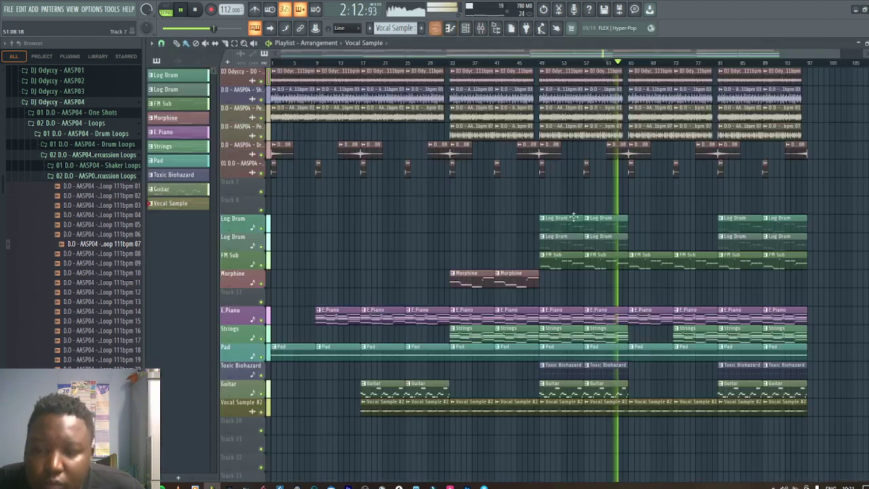
mouse_move(631, 296)
mouse_down()
mouse_move(740, 297)
mouse_move(718, 297)
mouse_up()
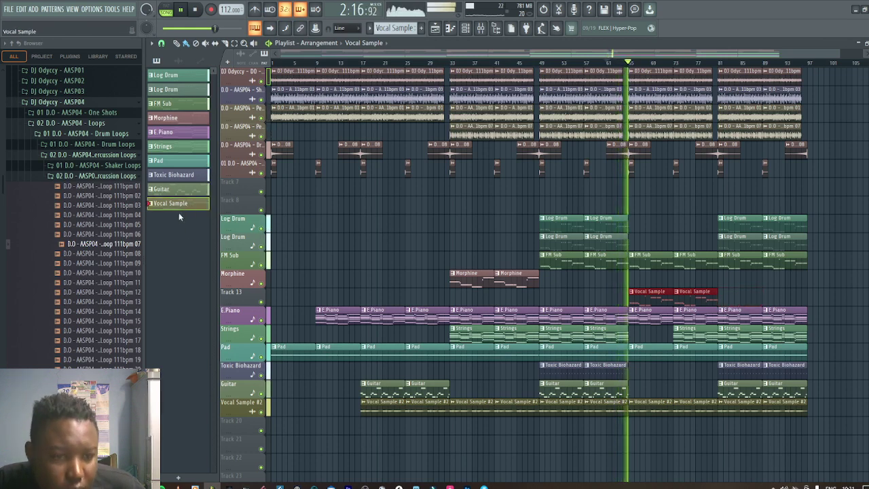
key(F2)
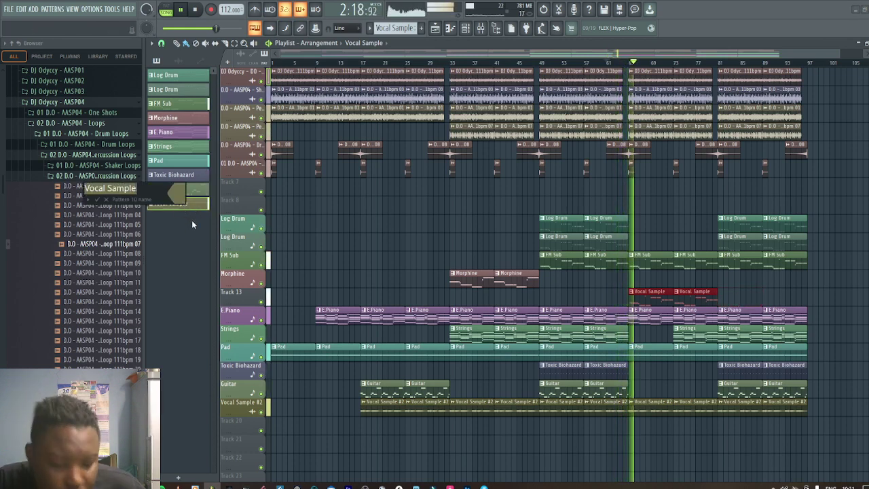
text(Bass)
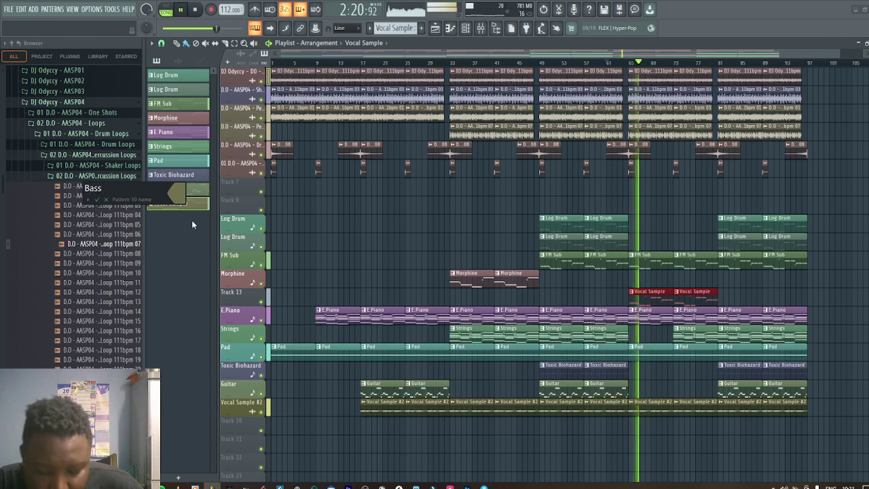
key(Return)
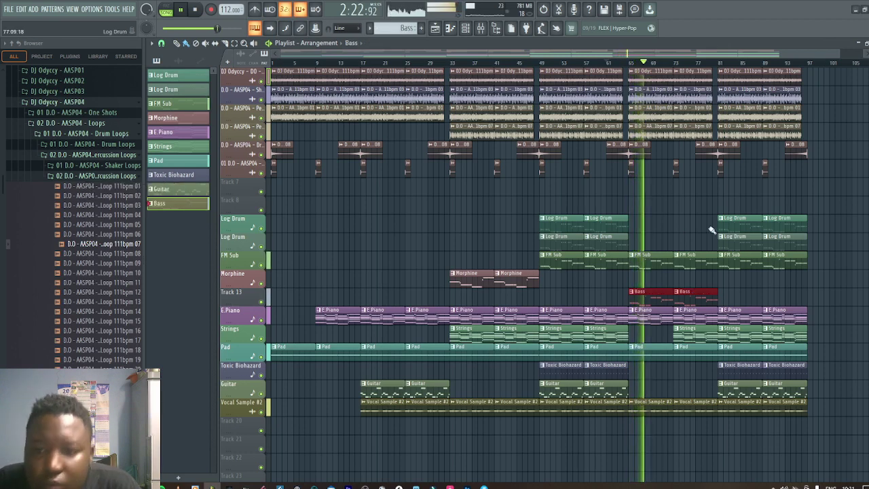
Deselect the clips and insert an empty playlist track directly above the E.Piano track
ctrl+click(835, 194)
right_click(249, 317)
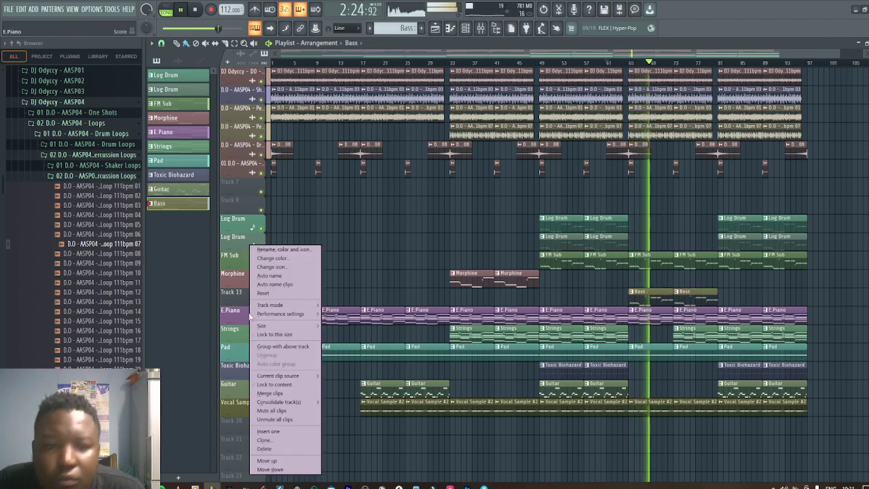
click(267, 430)
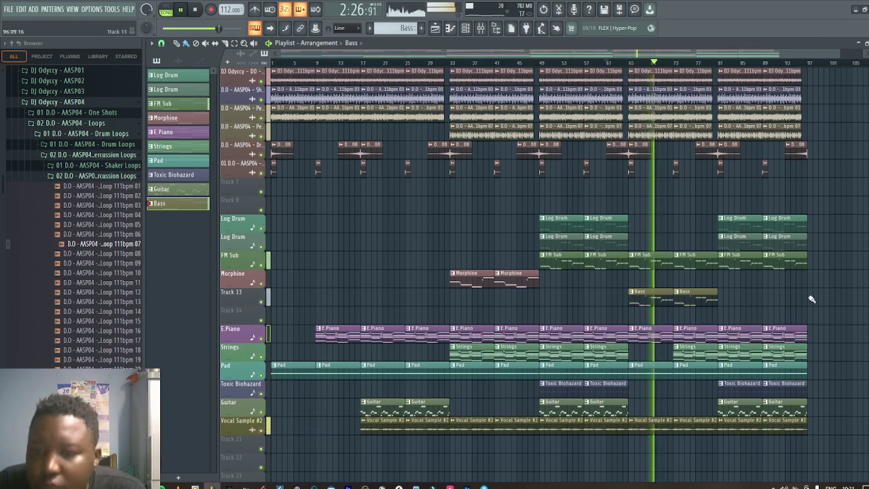
Move the new FM Sub channel up to directly below the existing FM Sub channel and give it a random colour
click(868, 43)
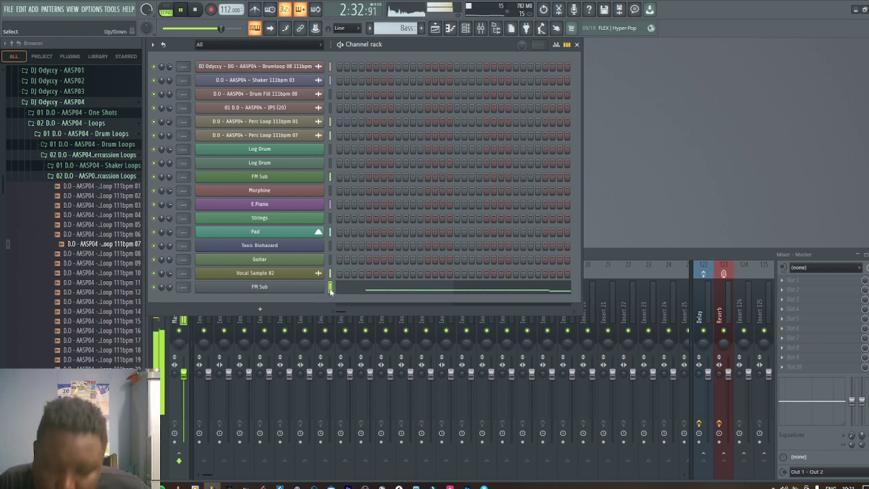
scroll(330, 288, up, 7)
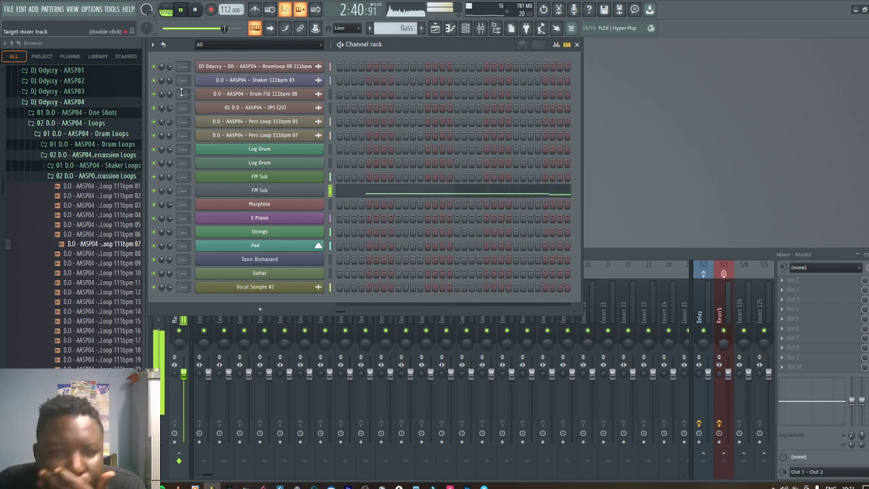
click(153, 45)
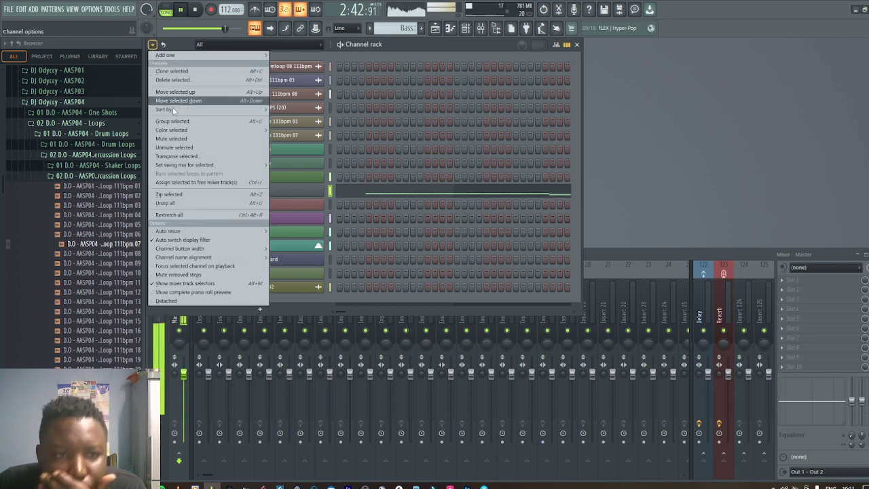
mouse_move(183, 129)
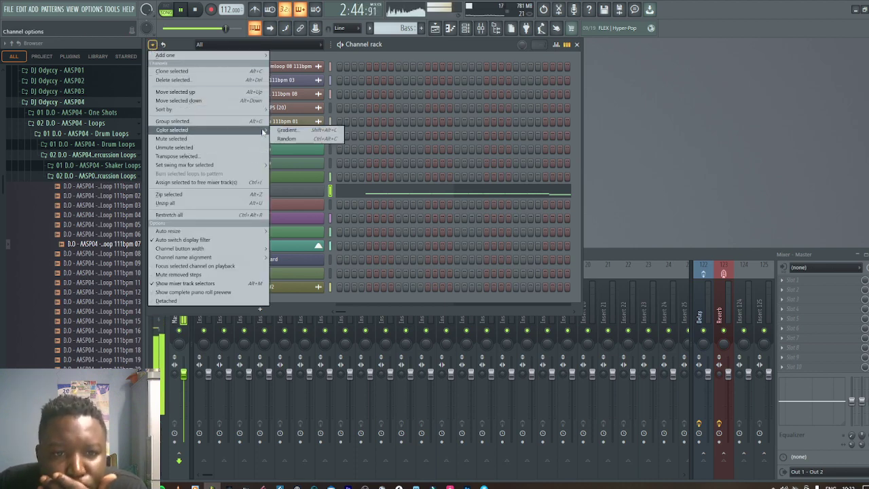
click(281, 138)
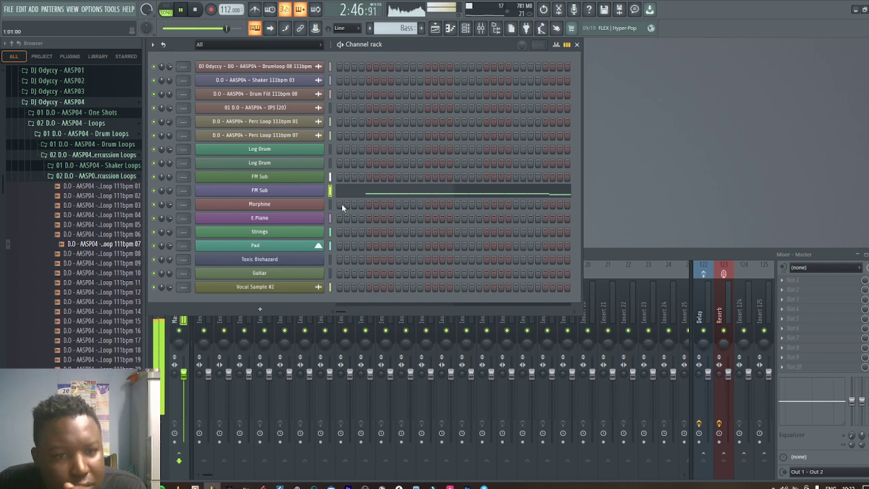
Assign the six drum, shaker, fill and percussion loop channels to mixer tracks 1 to 6
drag(331, 147, 333, 279)
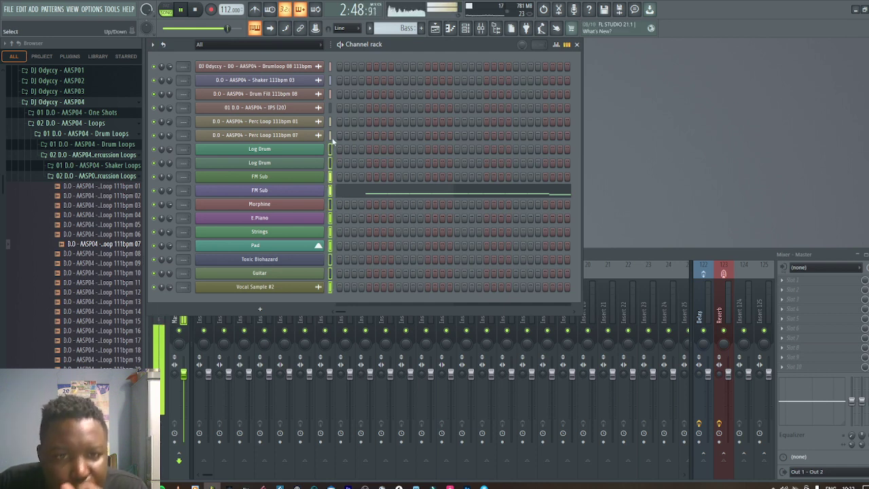
drag(330, 67, 331, 135)
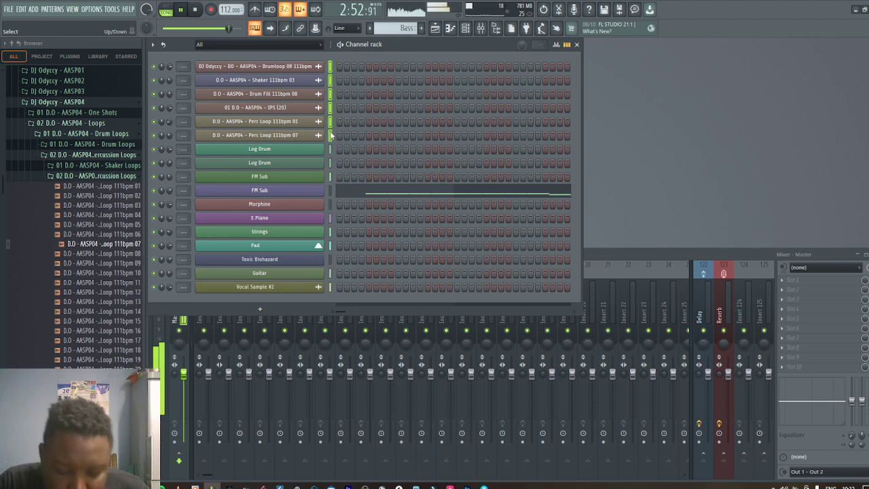
key(ctrl+l)
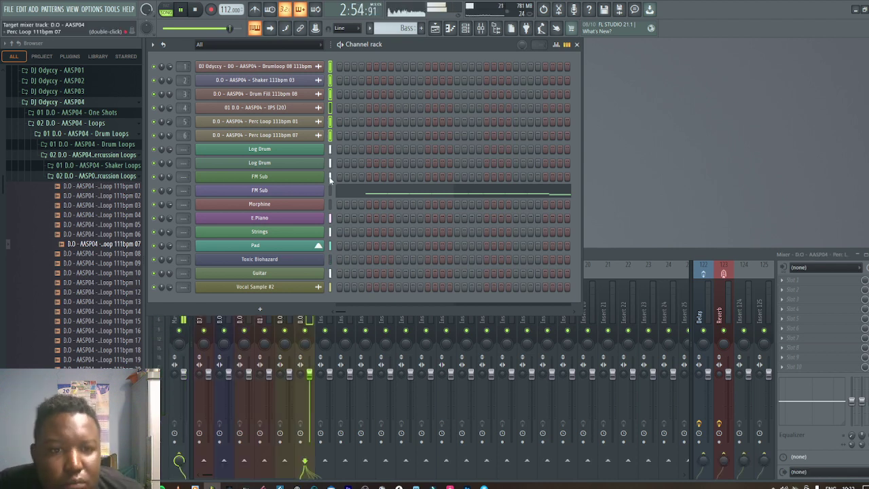
Route all channels from the first Log Drum to Vocal Sample #2 to consecutive mixer tracks starting at insert 16
drag(330, 150, 330, 285)
click(552, 277)
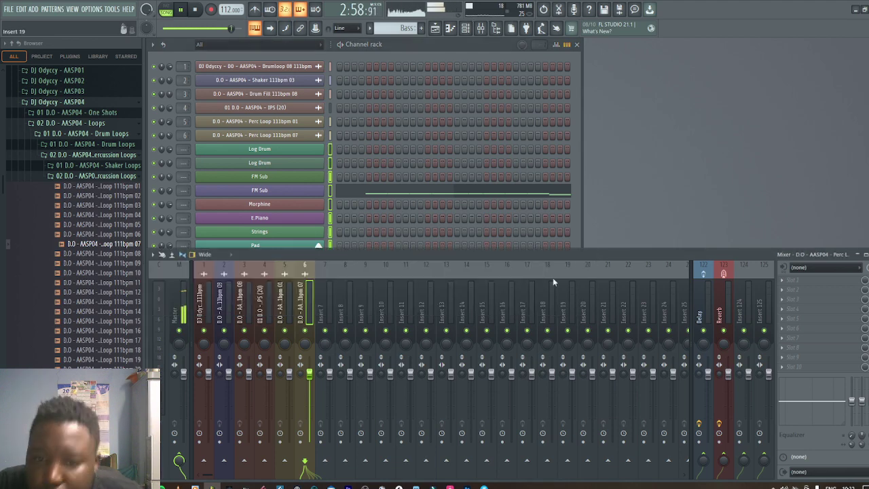
right_click(510, 309)
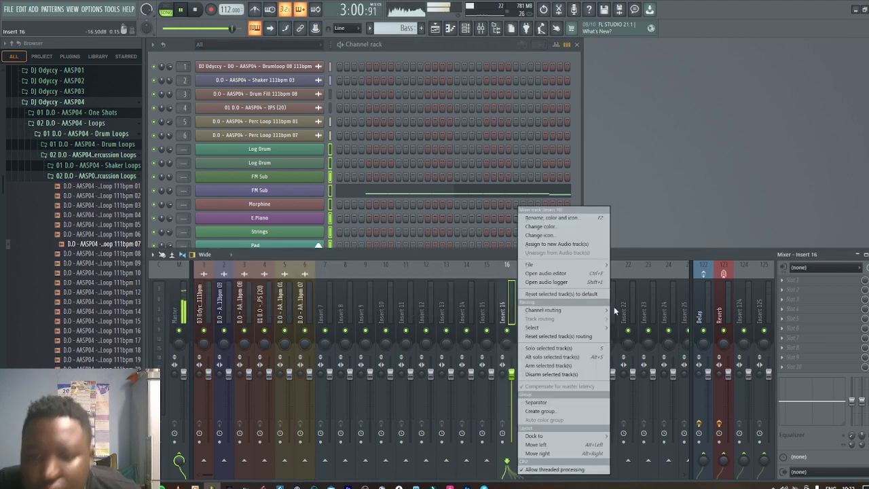
mouse_move(614, 310)
click(642, 318)
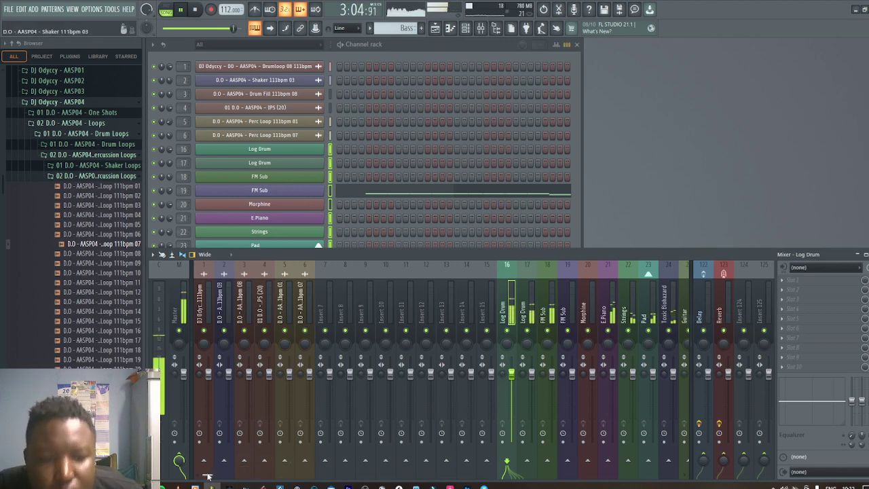
Move the second FM Sub mixer track to insert 20 and shift the tracks from E.Piano to Vocal Sample #2 to inserts 22 through 27
drag(208, 475, 235, 476)
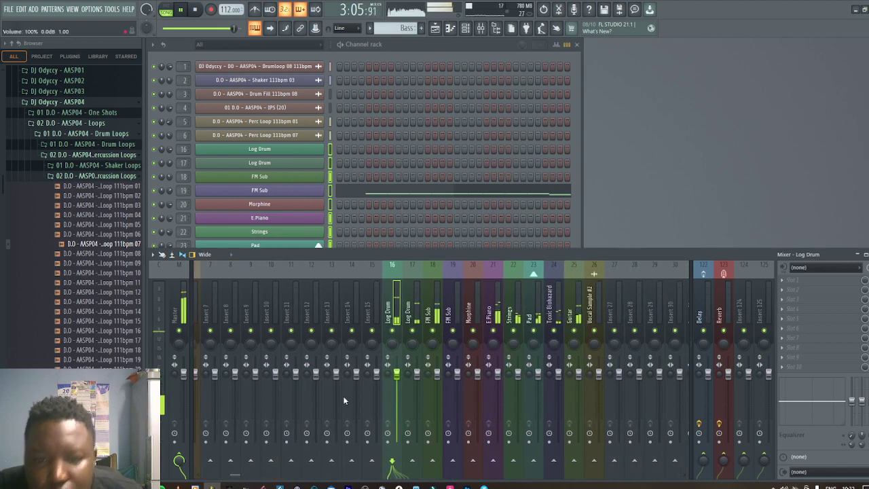
click(453, 317)
drag(468, 316, 592, 316)
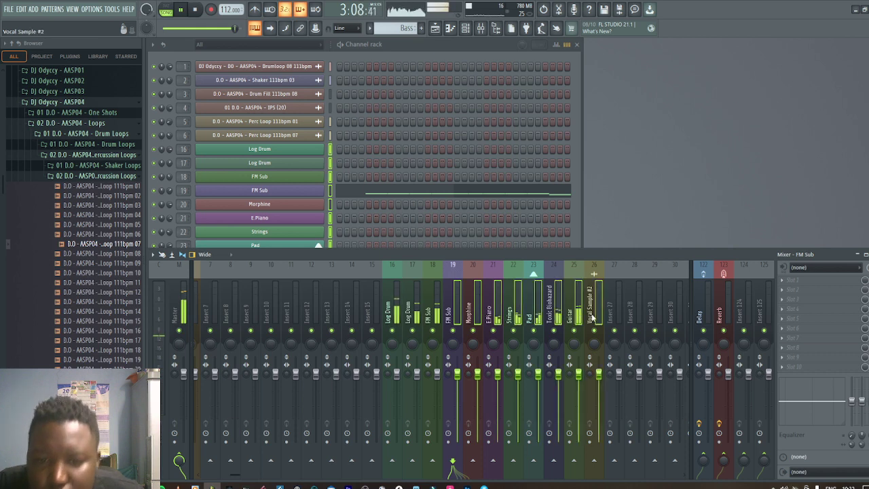
ctrl+shift+click(456, 313)
ctrl+shift+click(478, 313)
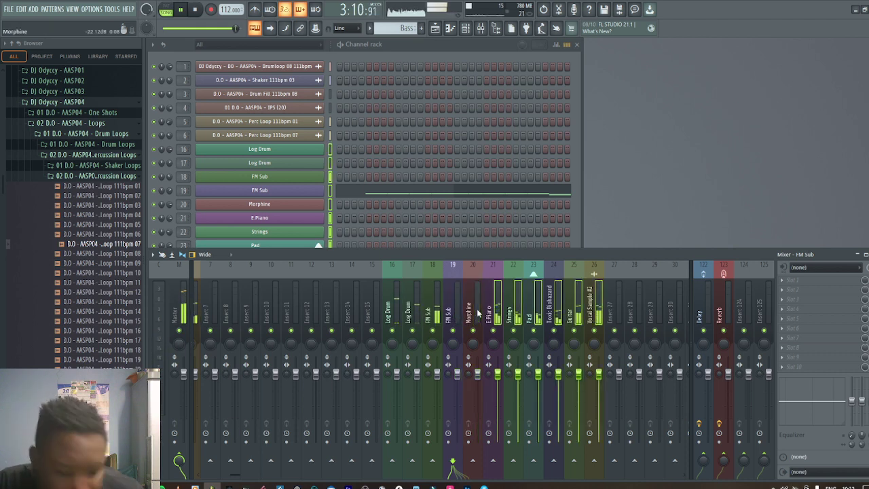
key(alt+Right)
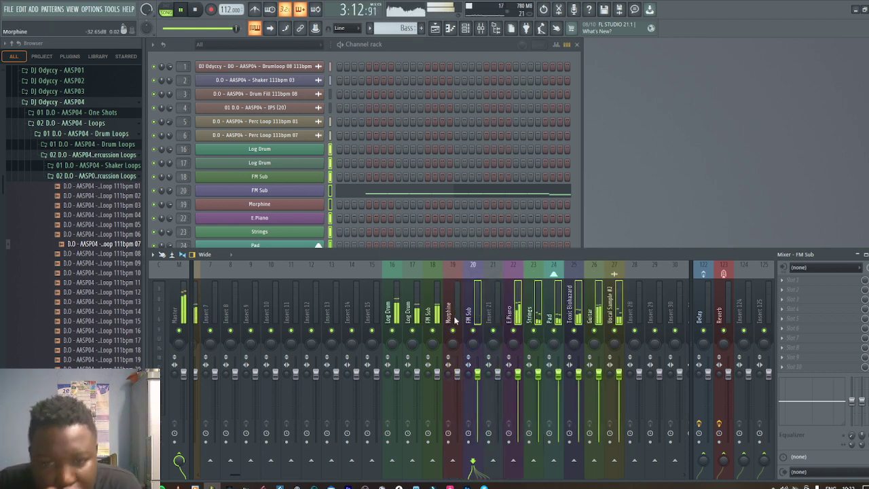
Check the Morphine, second FM Sub and E.Piano mixer tracks in turn, and bring the playlist arrangement back into view
click(454, 314)
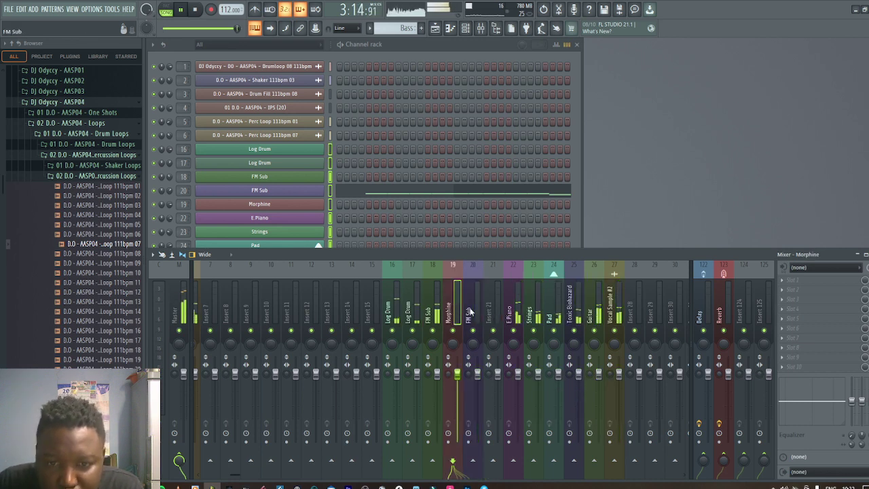
click(470, 312)
click(509, 313)
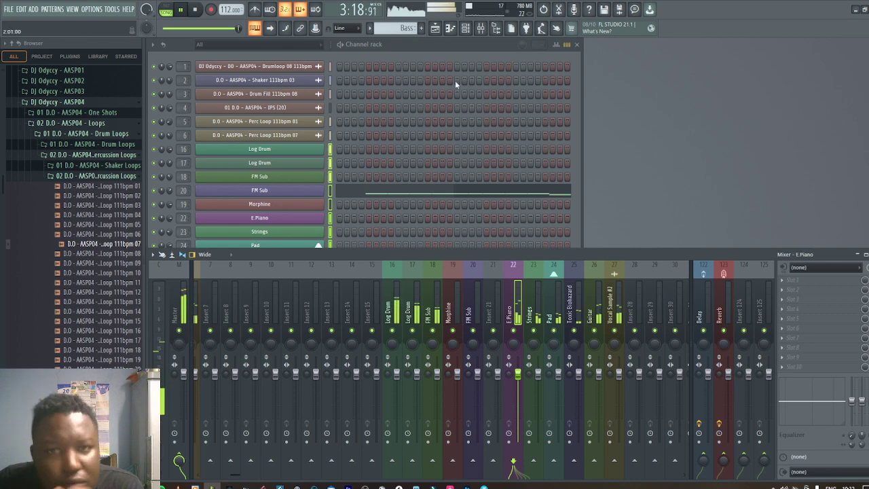
key(F5)
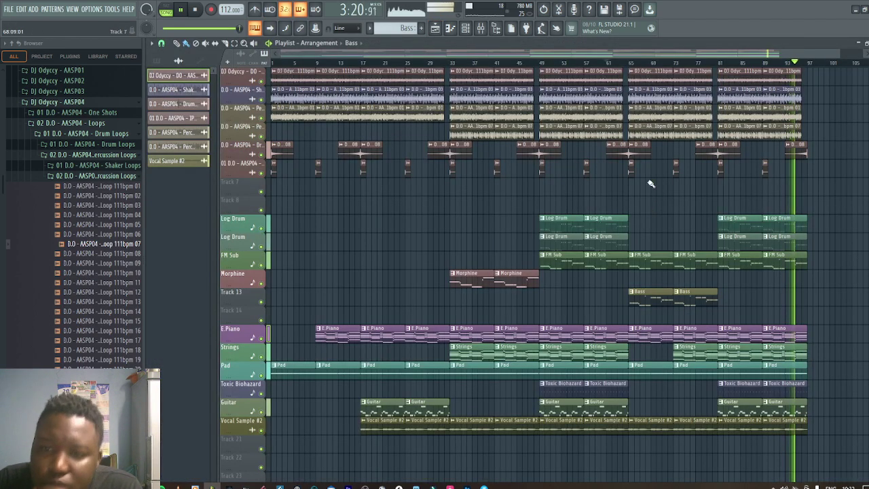
Set the playlist's playback loop to bars 49 to 65, clear the clip selection, and bring the mixer back into view
drag(631, 66, 541, 66)
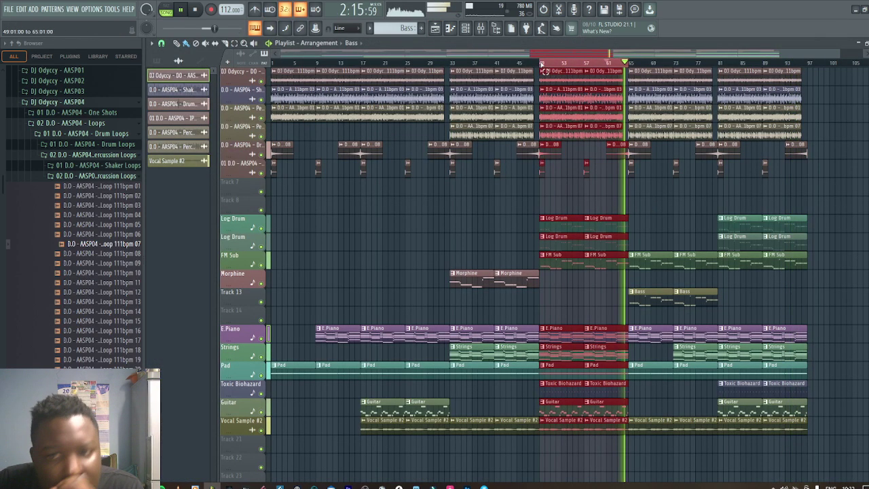
ctrl+click(661, 194)
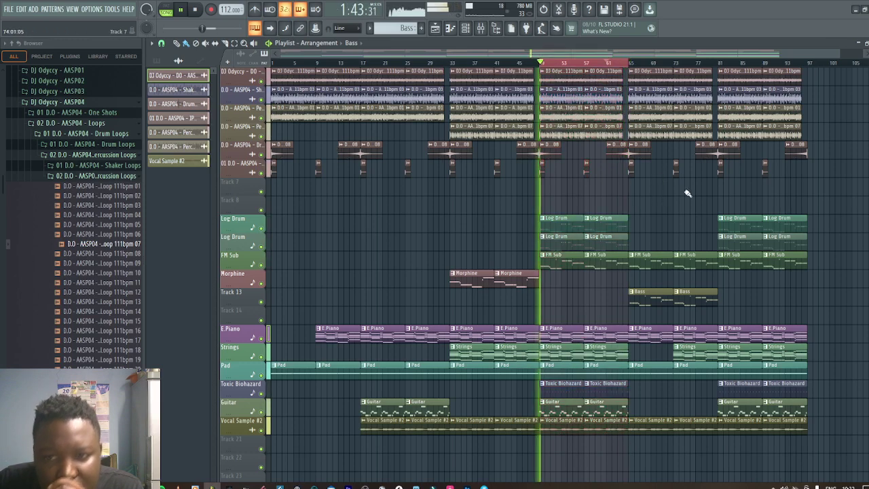
click(867, 42)
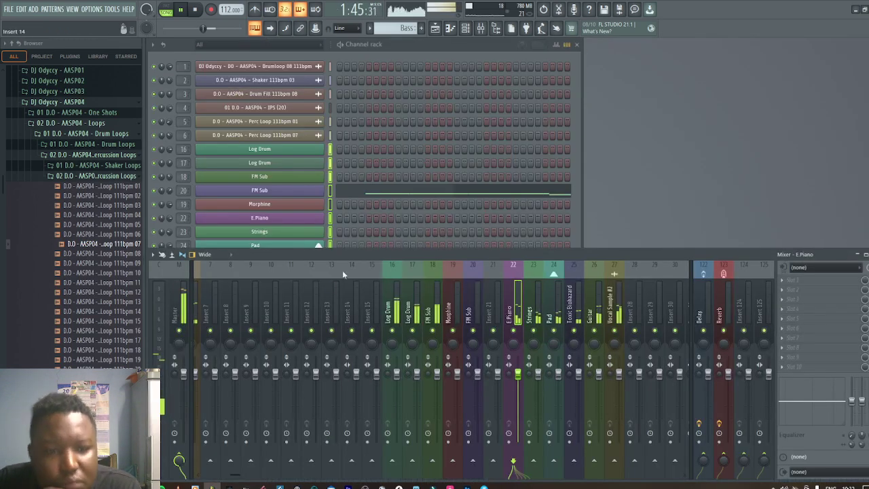
Shift the mixer tracks from the first Log Drum to Vocal Sample #2 five slots lower, to inserts 11 through 22
drag(394, 319, 614, 316)
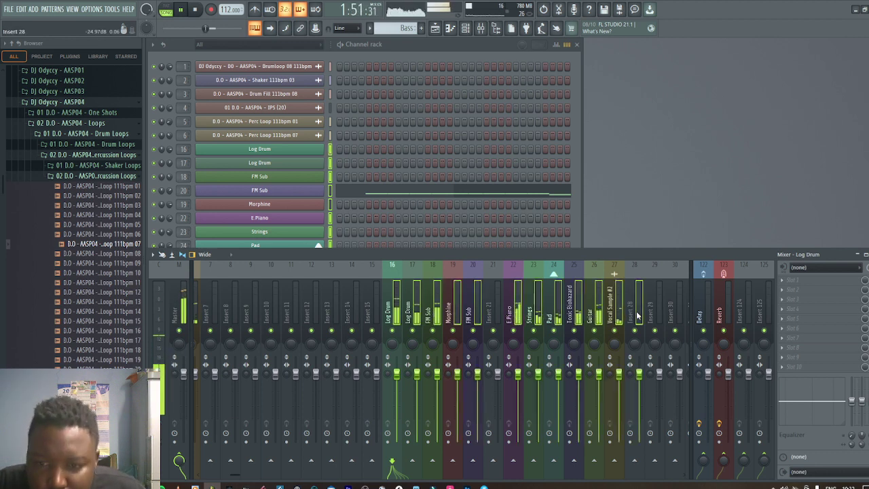
key(alt+Left)
key(alt+Left)
key(alt+Left)
key(alt+Left)
key(alt+Left)
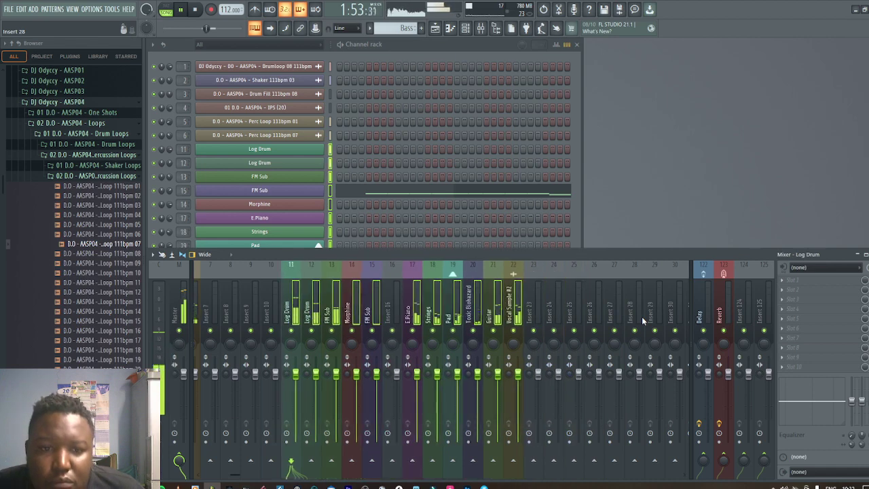
Lower the faders of all used mixer tracks, inserts 1 to 6 and Log Drum to Vocal Sample #2, to 0% together
drag(233, 475, 210, 451)
drag(201, 302, 306, 310)
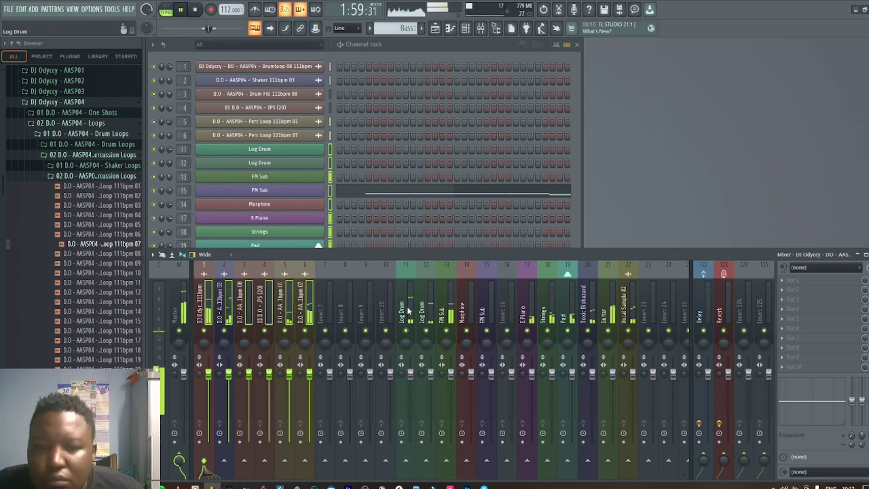
drag(408, 310, 630, 313)
drag(551, 373, 551, 441)
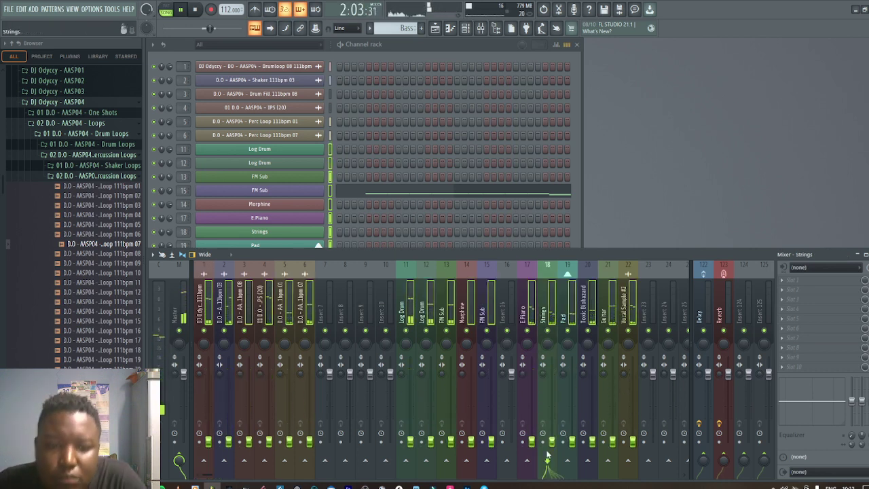
Raise the mixer faders of the drum loop to about 87%, the shaker to about 68%, and the drum fill to a level between them
click(207, 309)
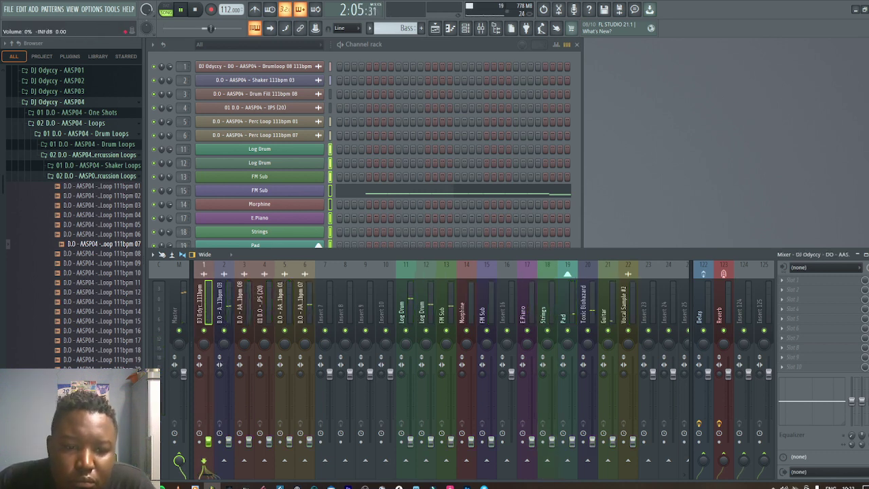
drag(208, 441, 209, 386)
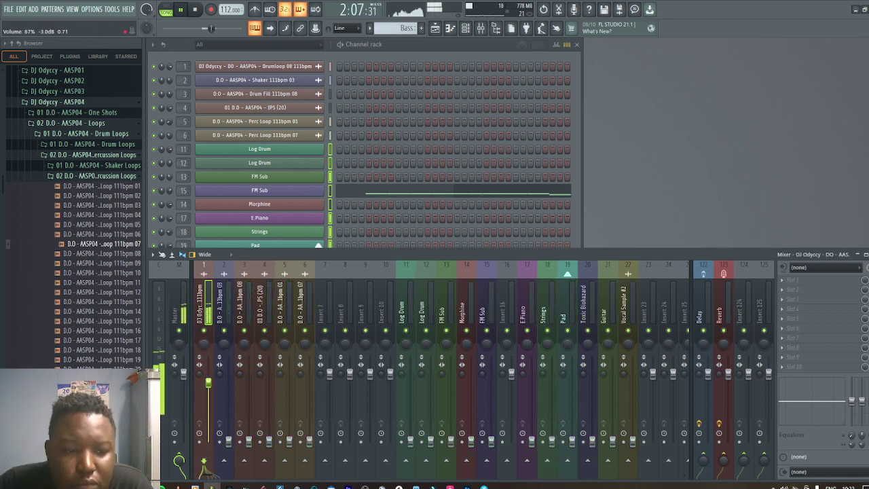
drag(229, 440, 229, 392)
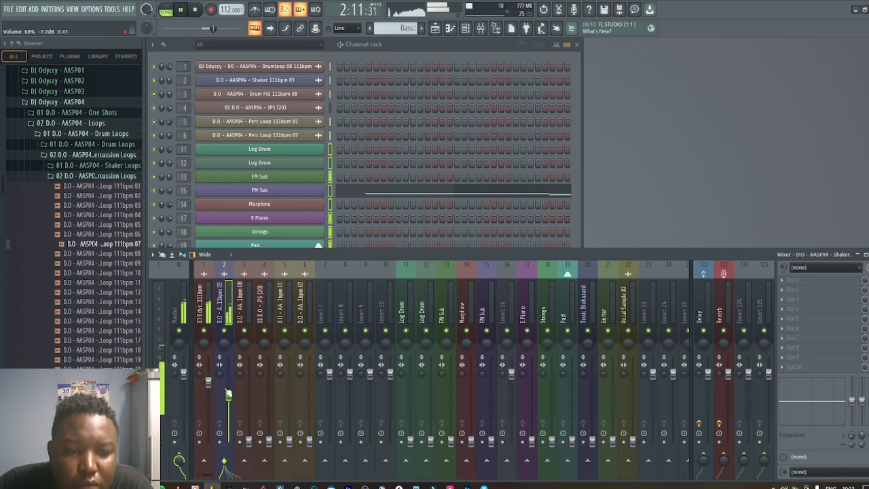
click(209, 382)
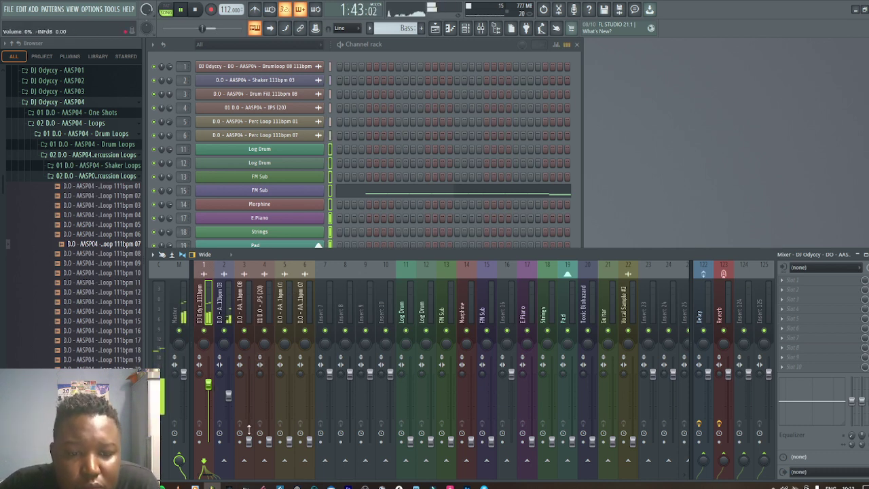
drag(253, 445, 249, 401)
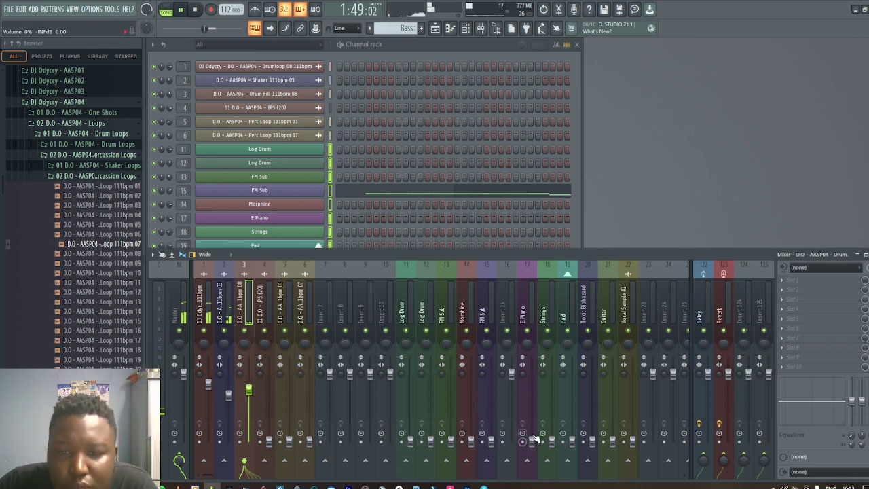
Raise the E.Piano fader and give the track a Fruity Parametric EQ 2 with the 20Hz + 18kHz cut preset and a 130 Hz high-pass
drag(531, 440, 532, 400)
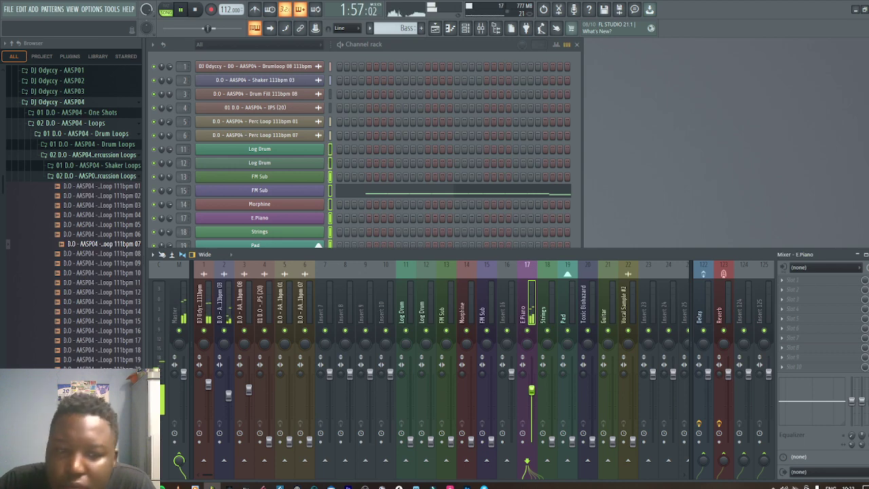
drag(532, 389, 532, 386)
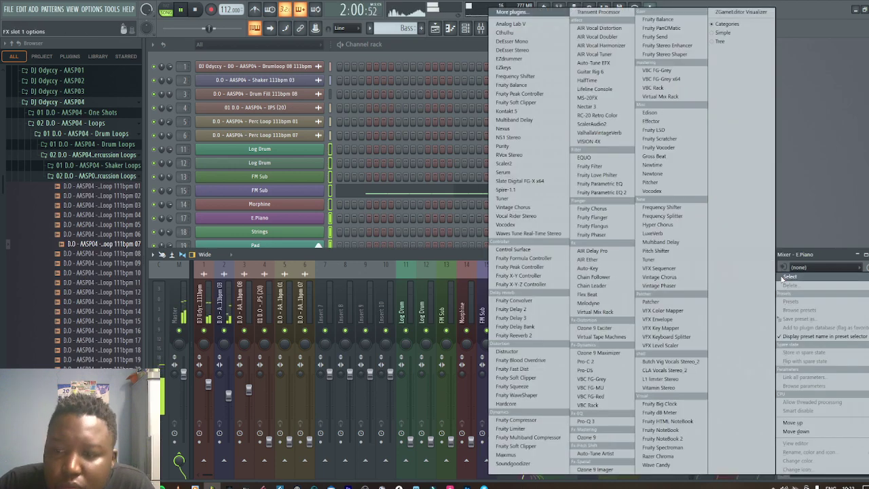
click(791, 279)
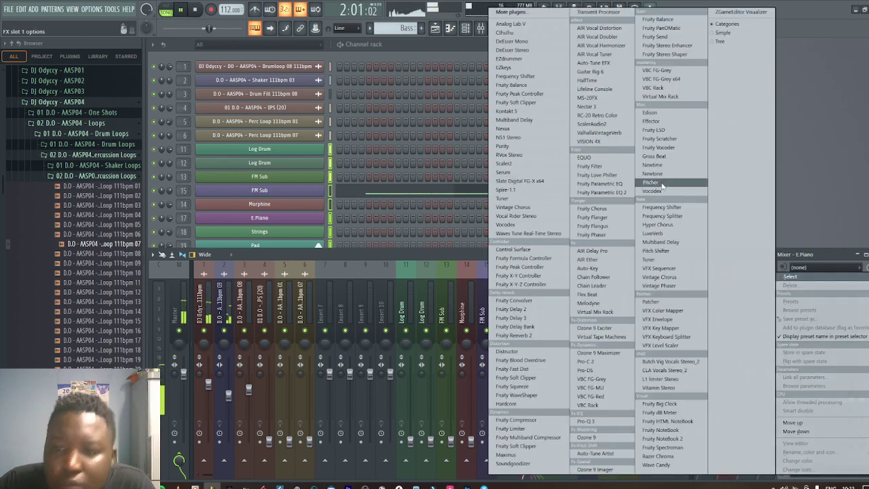
click(611, 192)
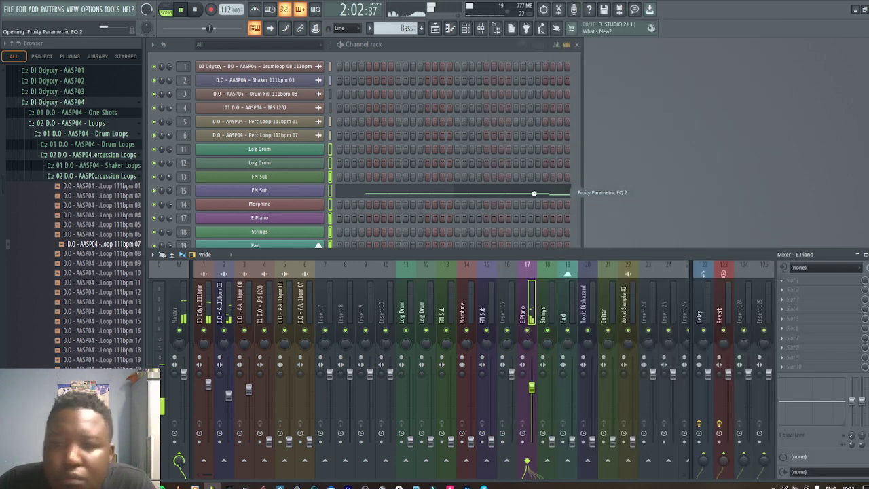
click(490, 134)
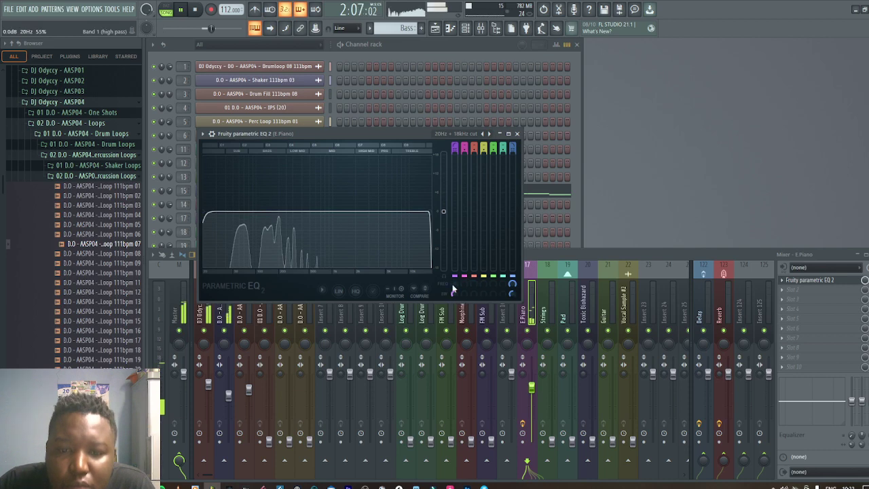
drag(204, 212, 264, 212)
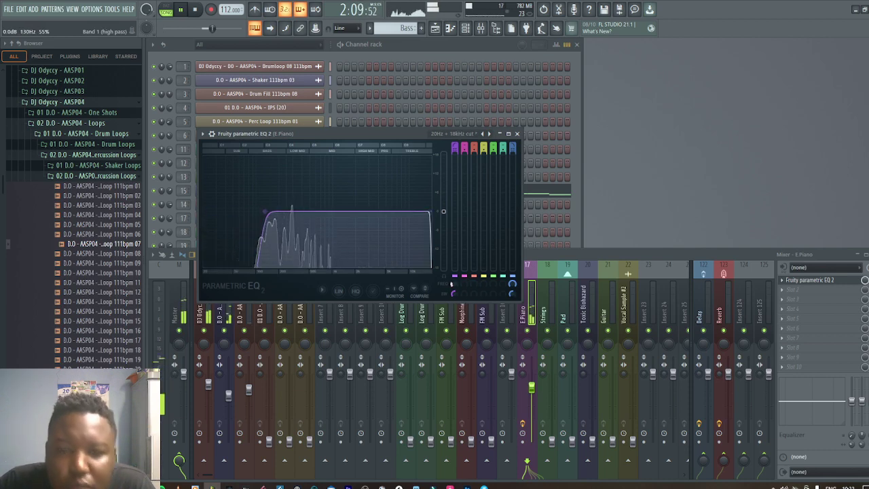
click(516, 133)
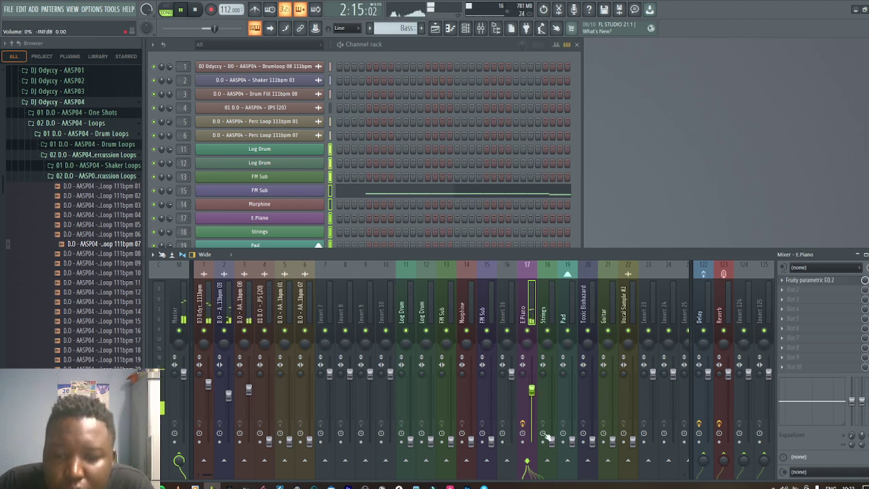
Raise the Strings fader to about 92% and add a Fruity Parametric EQ 2 with the high-pass band at 161 Hz
drag(551, 438, 551, 396)
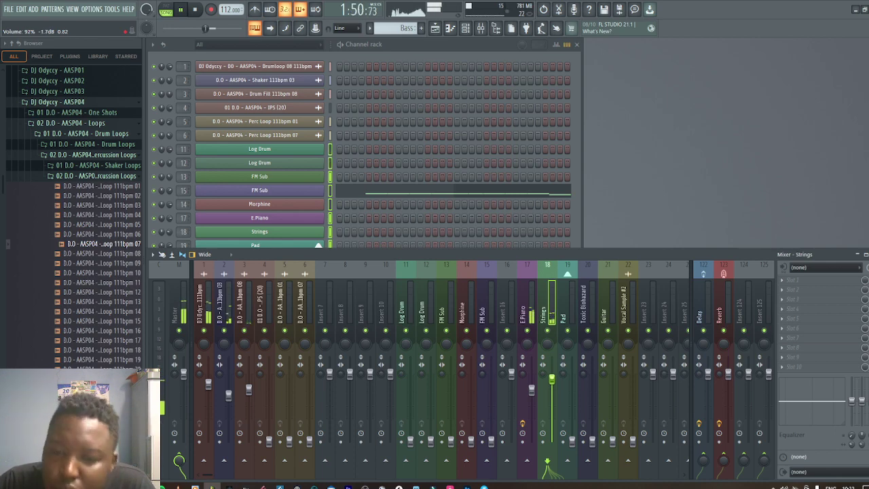
click(787, 284)
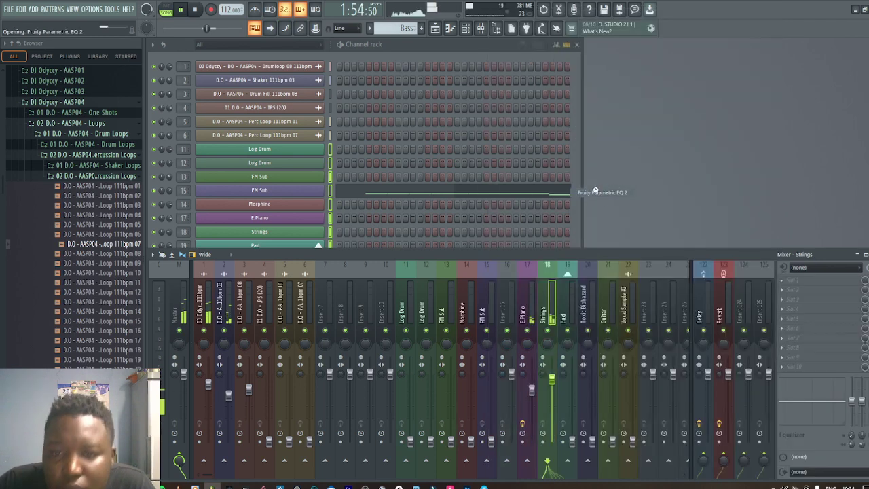
click(595, 191)
click(512, 158)
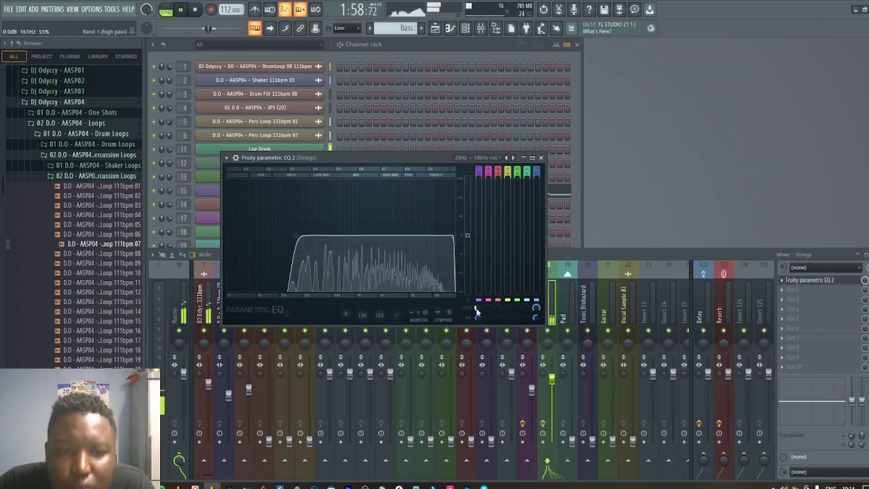
click(541, 158)
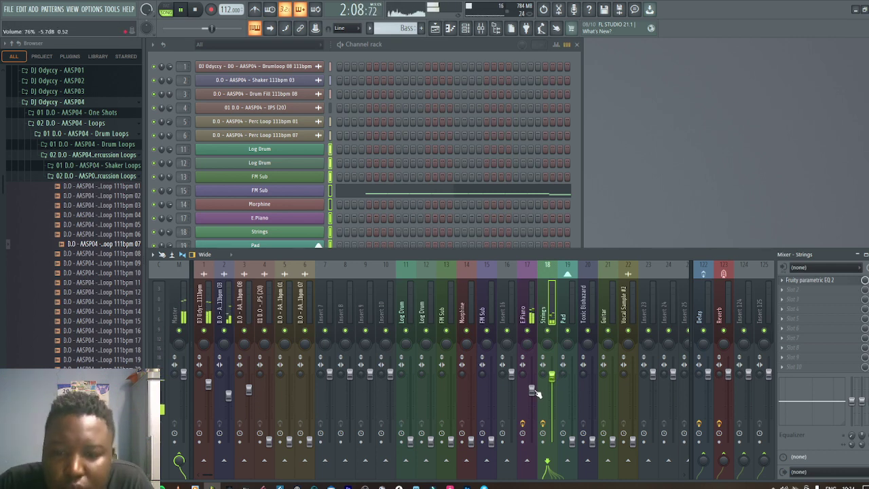
Rebalance the two tracks by setting the E.Piano fader to 81% and lowering the Strings fader slightly
click(532, 391)
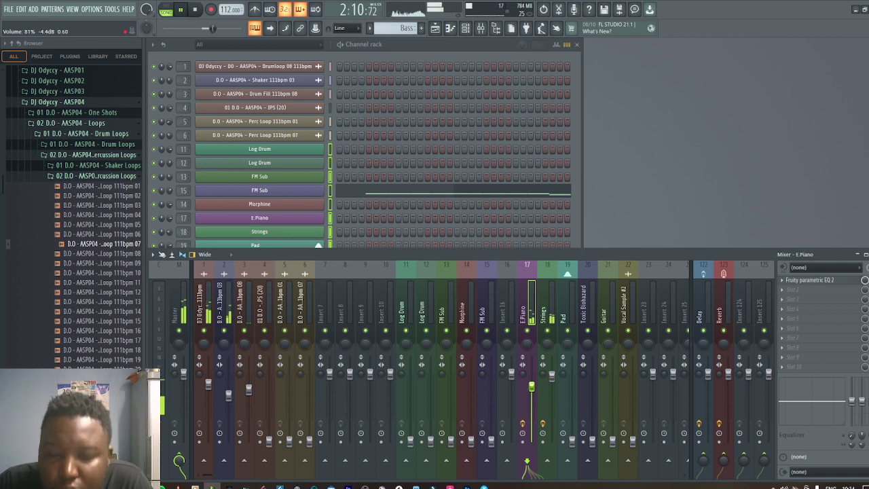
drag(552, 378, 552, 380)
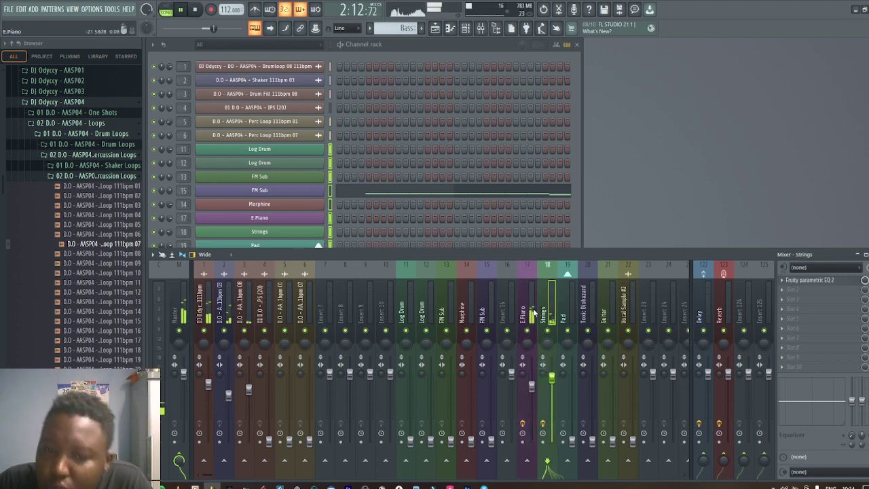
Add ValhallaVintageVerb to effect slot 7 of the E.Piano track and reduce its mix to about 25%
click(531, 385)
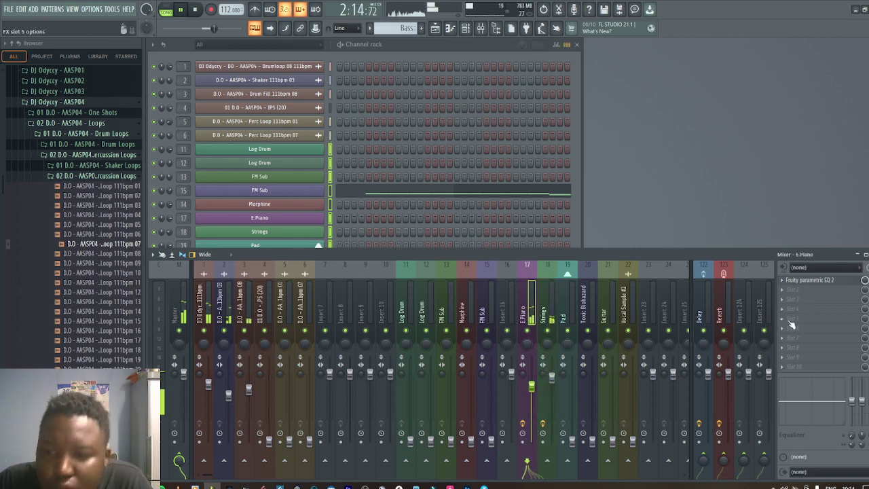
click(787, 342)
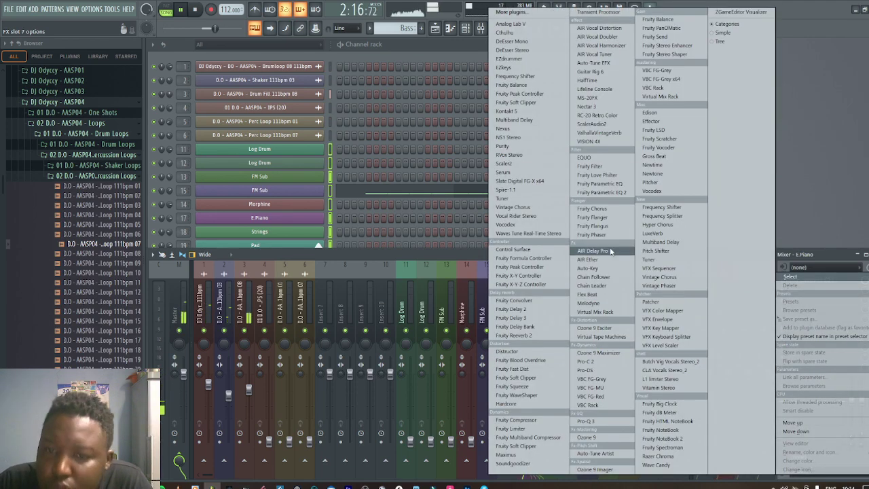
click(600, 133)
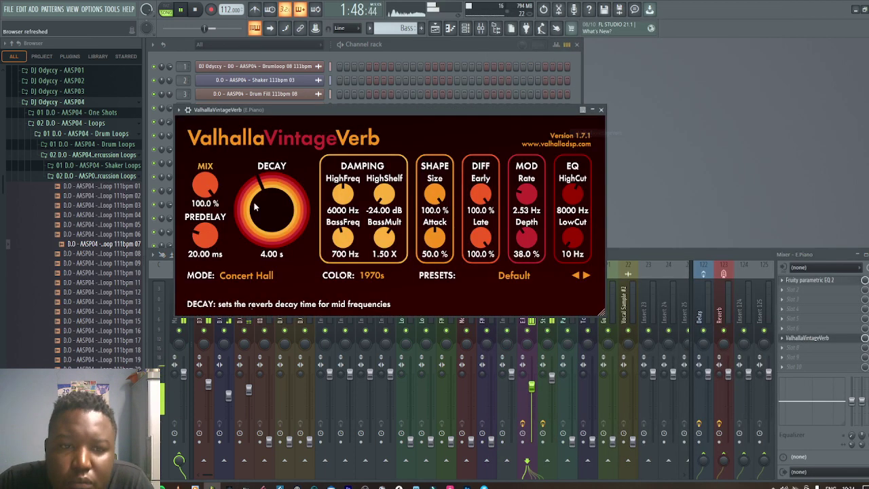
drag(208, 188, 211, 250)
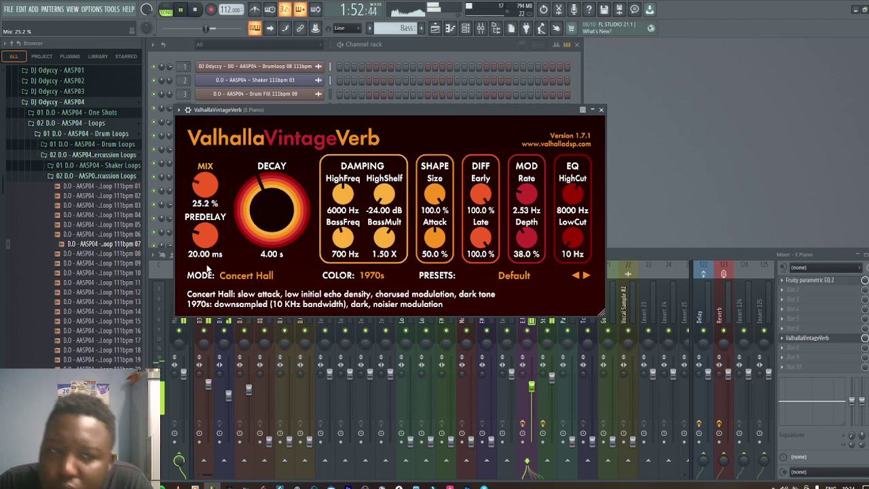
drag(208, 187, 208, 198)
click(600, 110)
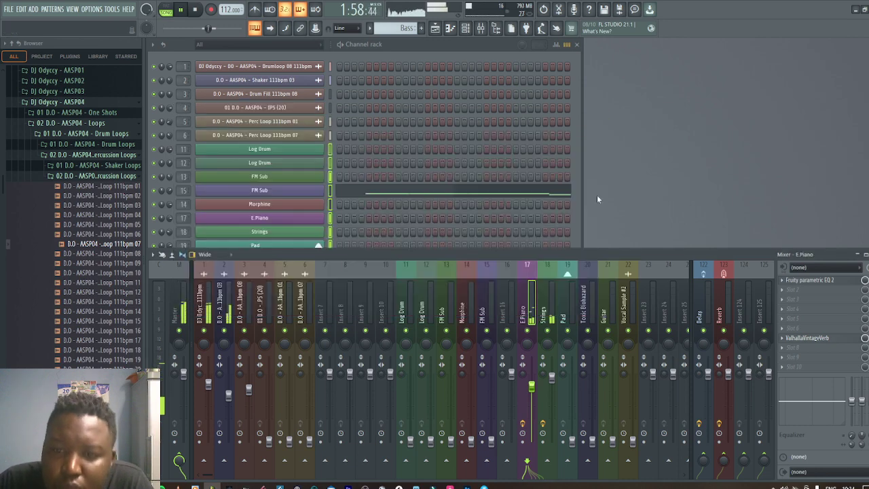
Raise the Pad fader to 73%, the IPS (20) fader to 66%, and both Perc Loop faders to a similar level
drag(572, 440, 572, 393)
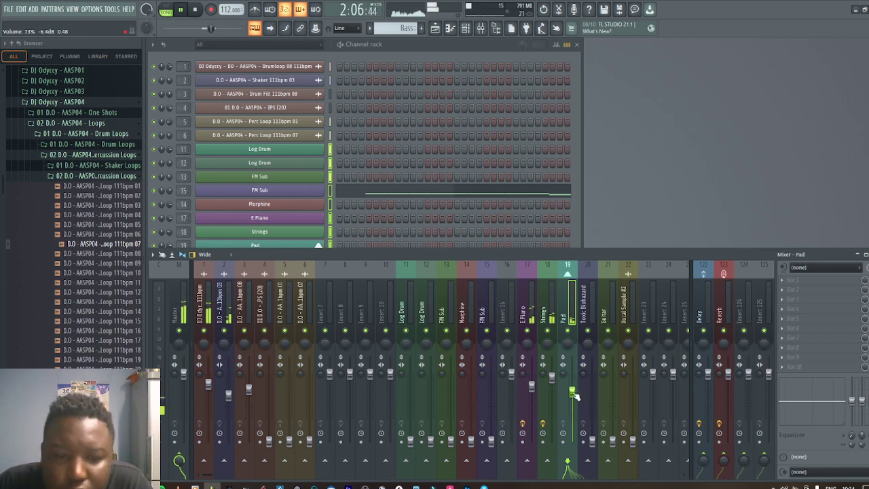
drag(269, 440, 268, 387)
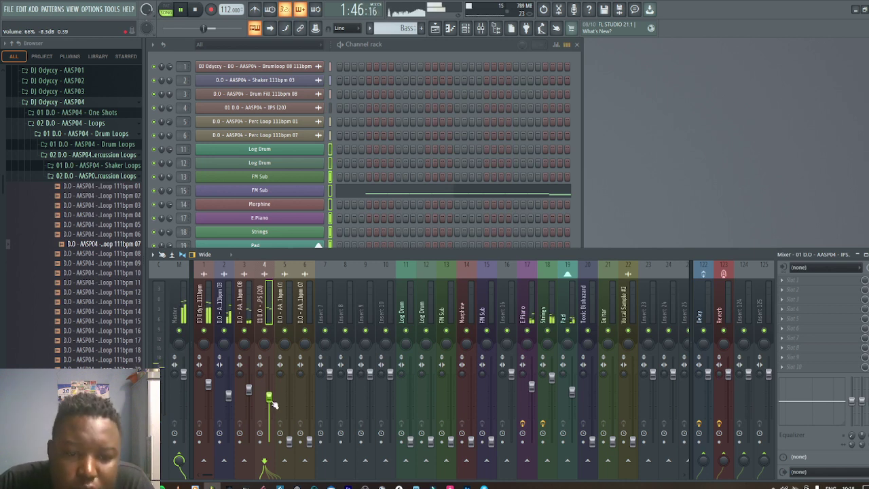
drag(289, 439, 289, 397)
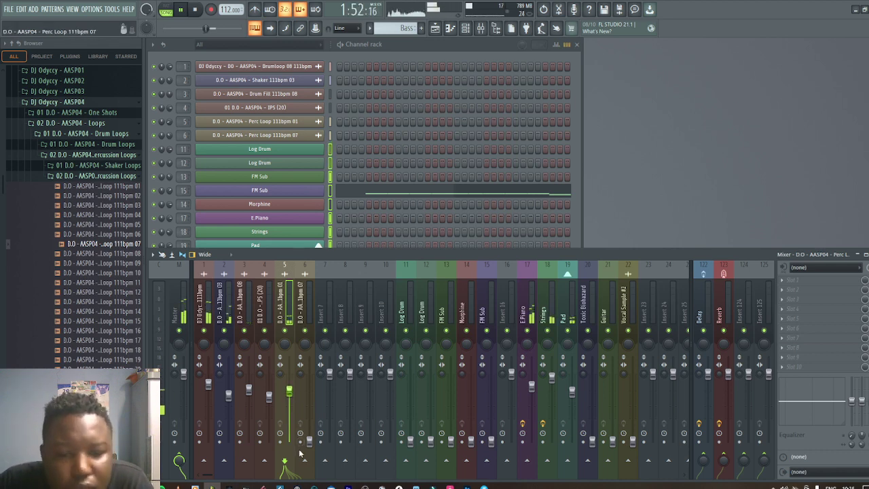
drag(310, 441, 309, 417)
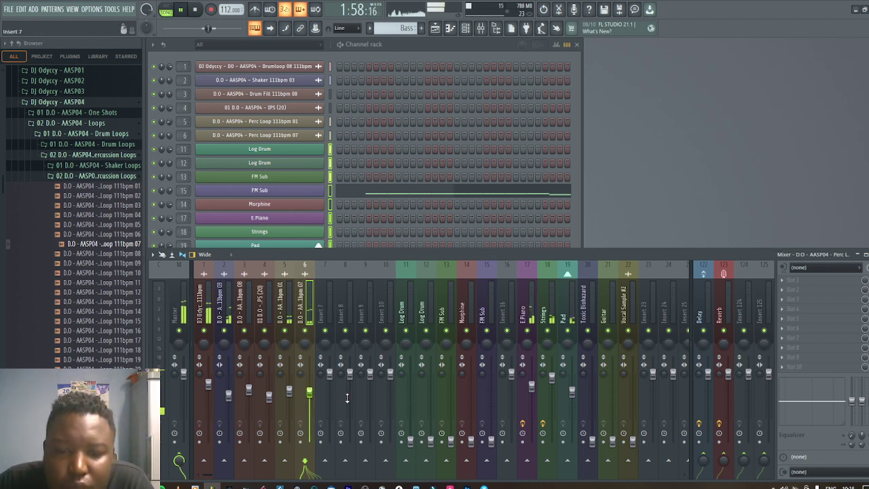
click(471, 441)
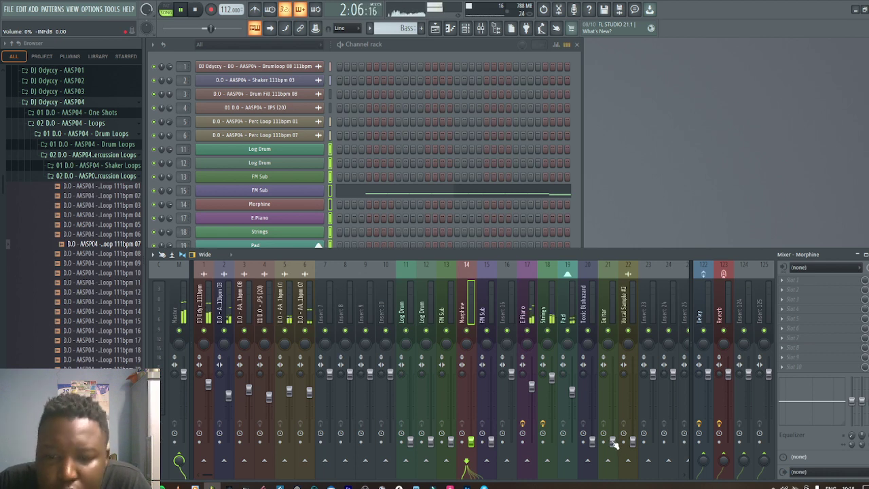
Raise the Guitar fader to just over 71%, pan the Strings track about 16% left and offset the Pad track's panning slightly
drag(613, 441, 613, 422)
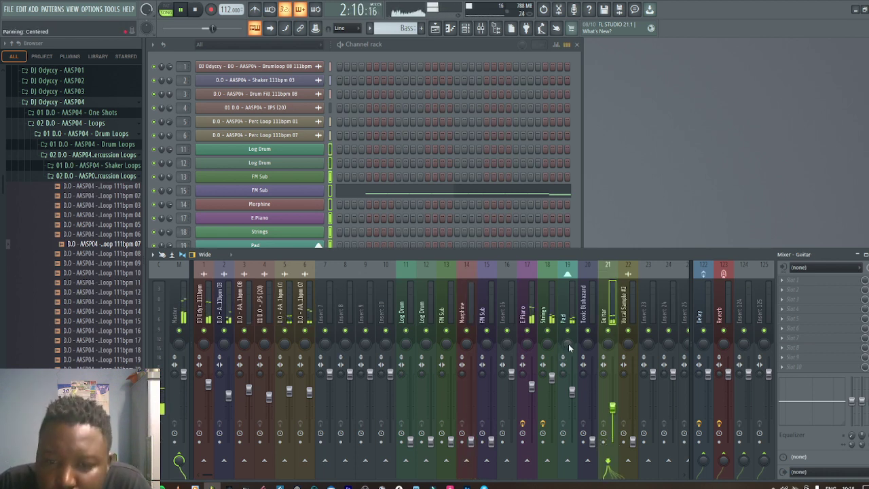
drag(569, 348, 569, 341)
click(547, 343)
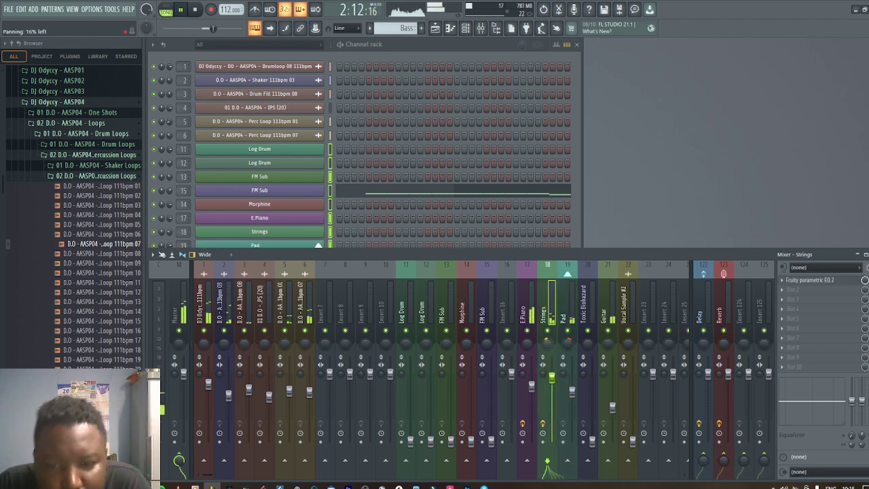
click(613, 409)
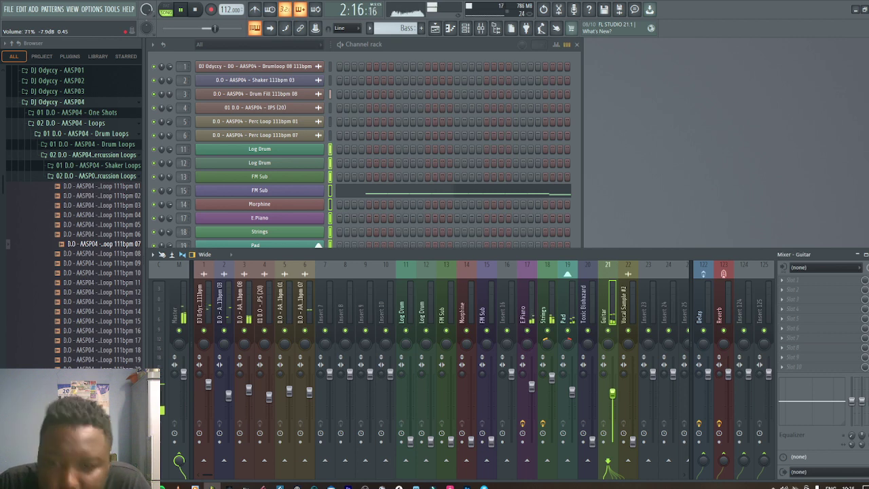
drag(612, 393, 612, 392)
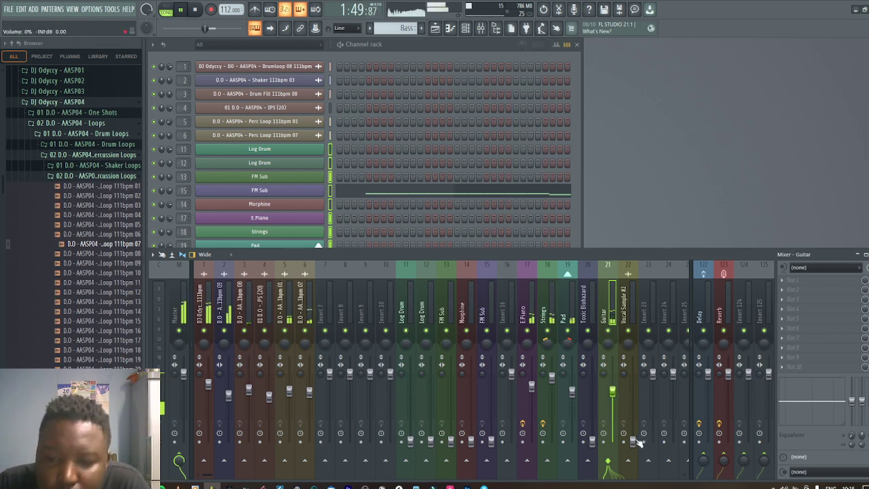
Raise the Vocal Sample #2 fader to about 69% and the Toxic Biohazard fader to 82%
drag(637, 439, 632, 412)
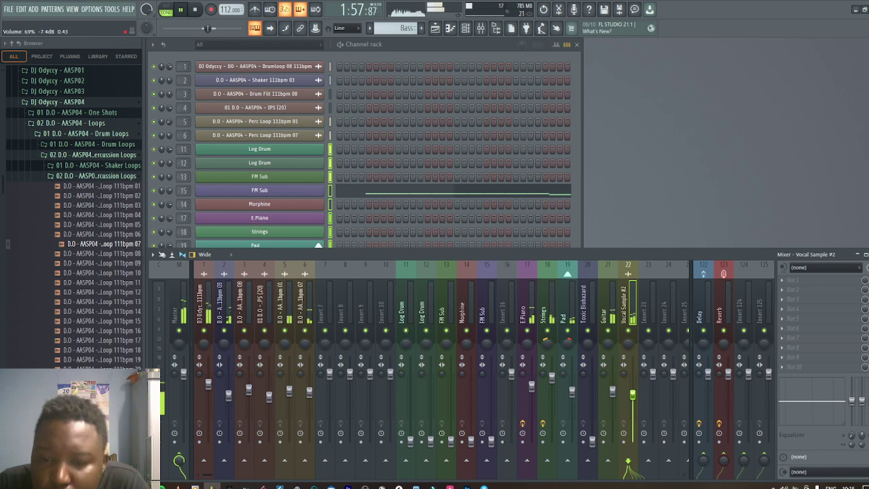
drag(592, 442, 592, 380)
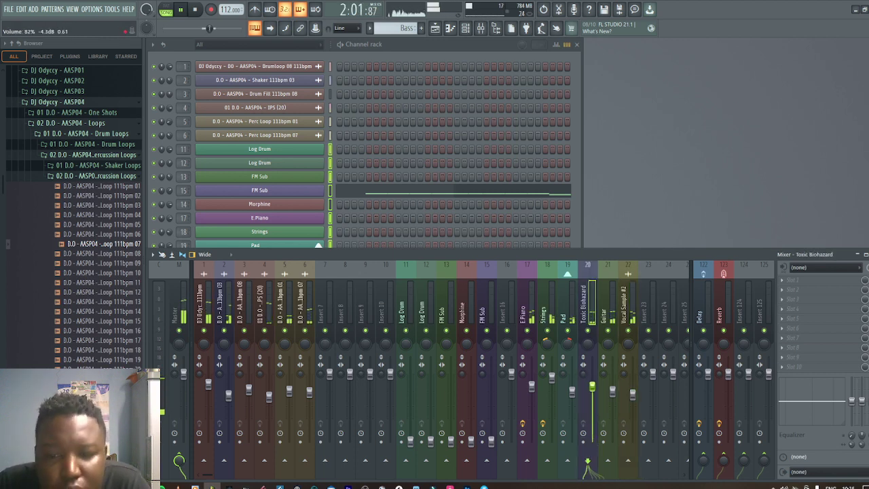
Add Fruity Parametric EQ 2 to the Toxic Biohazard track and set its band 1 high-pass at about 219 Hz
click(787, 287)
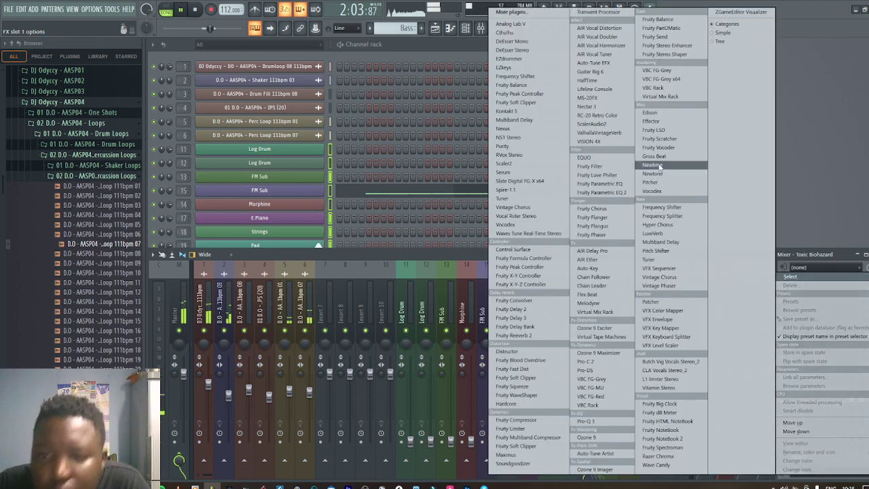
click(606, 193)
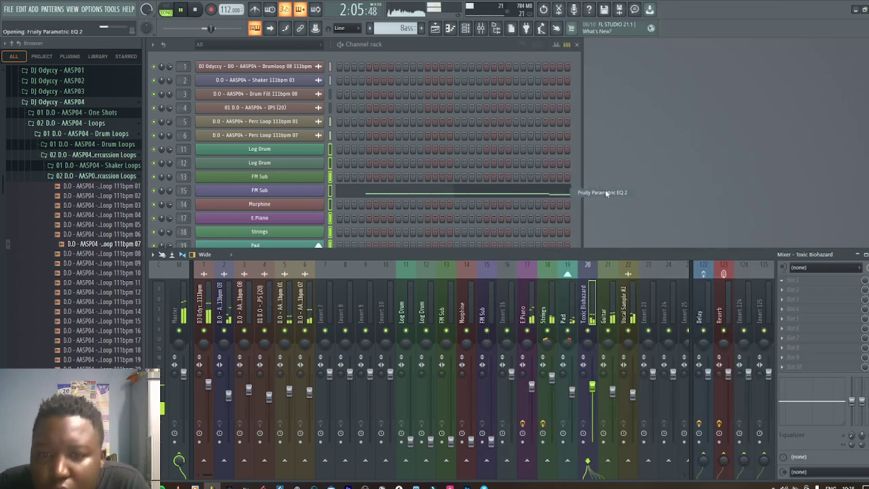
click(469, 110)
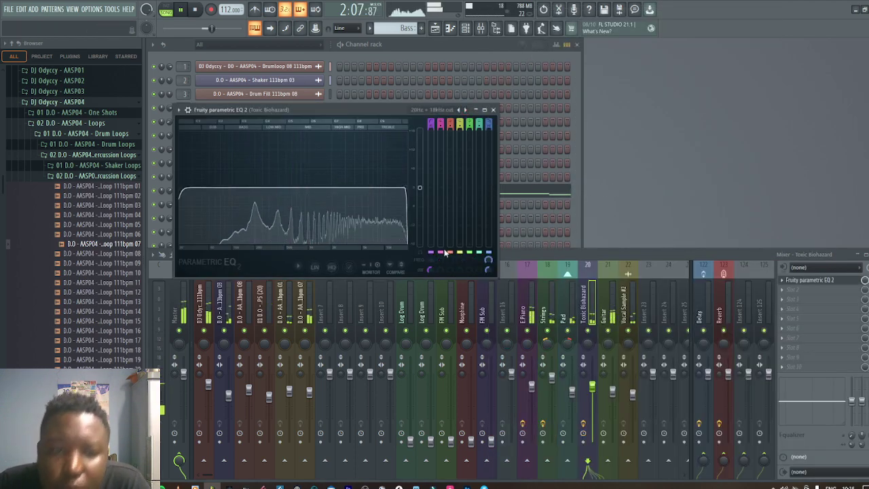
drag(202, 187, 250, 188)
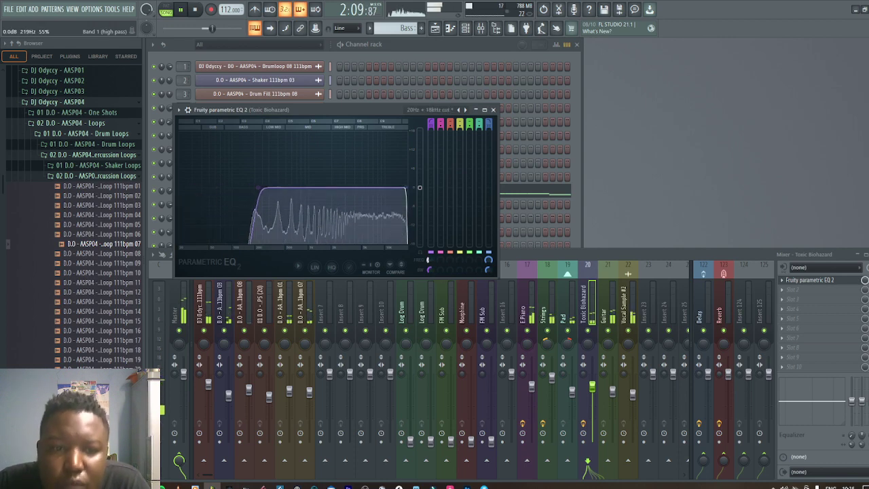
drag(429, 260, 429, 256)
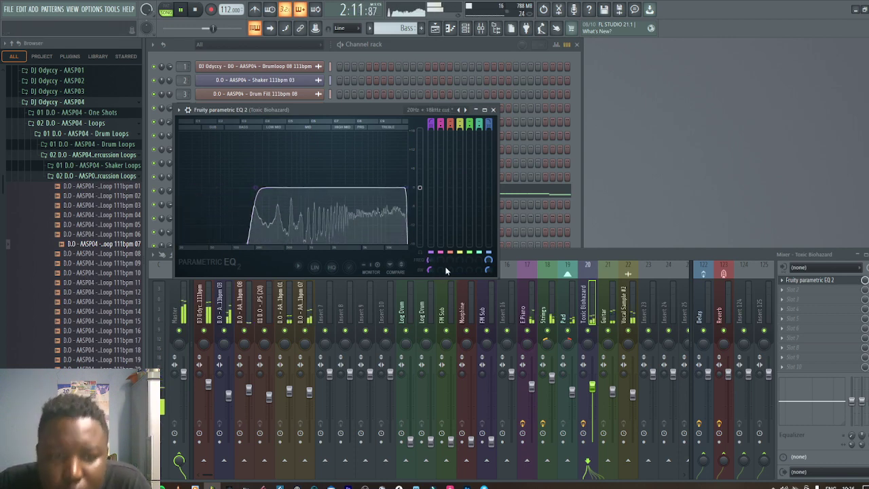
click(493, 110)
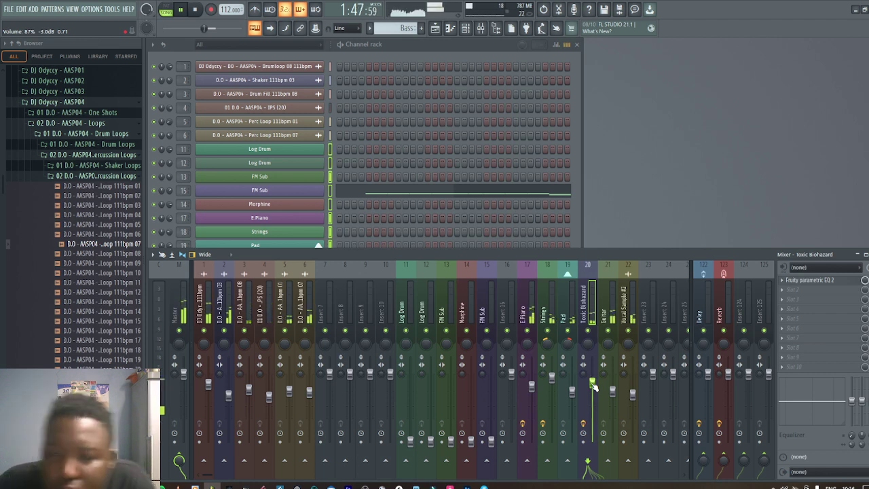
Pan the Guitar and Vocal Sample #2 tracks slightly off centre and adjust the E.Piano track's stereo separation
click(632, 399)
click(608, 355)
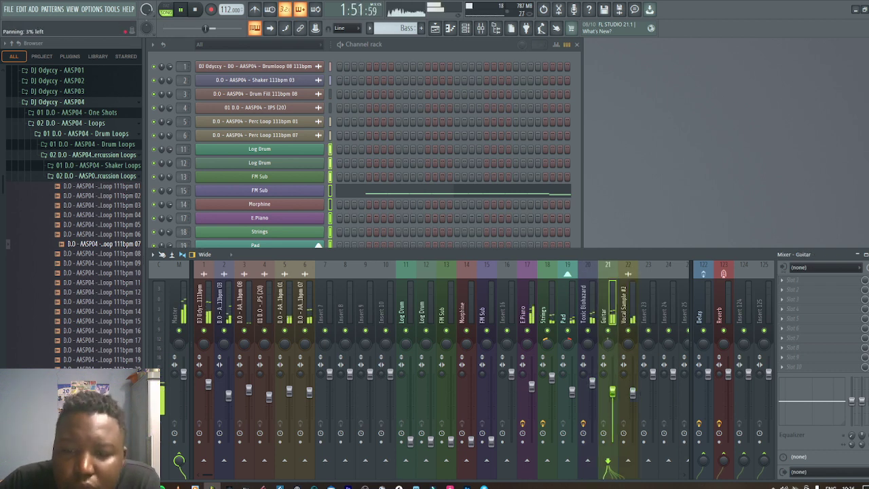
click(631, 350)
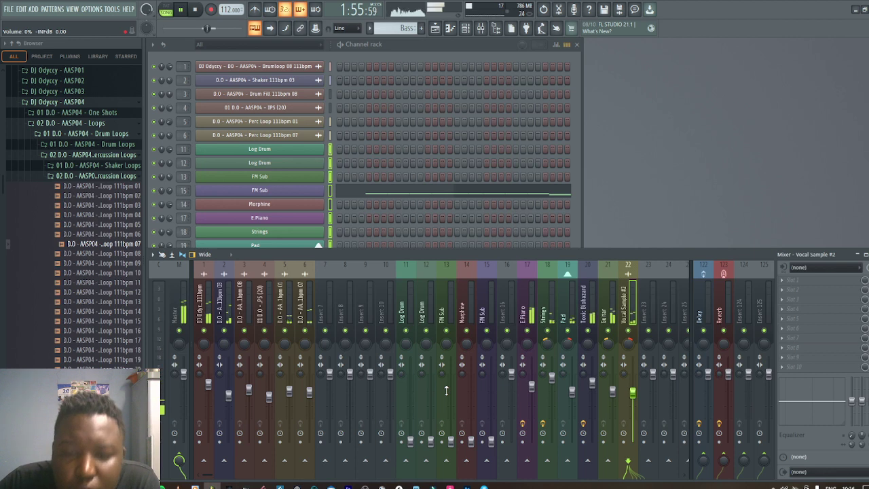
click(526, 369)
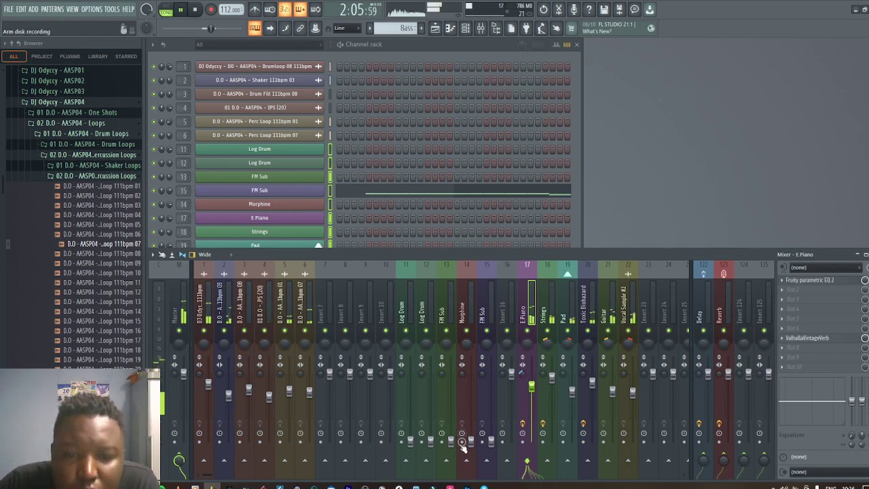
Raise the first Log Drum fader to about 99%, the second slightly lower, and the FM Sub fader on track 13 to 87%
drag(450, 441, 450, 440)
click(410, 441)
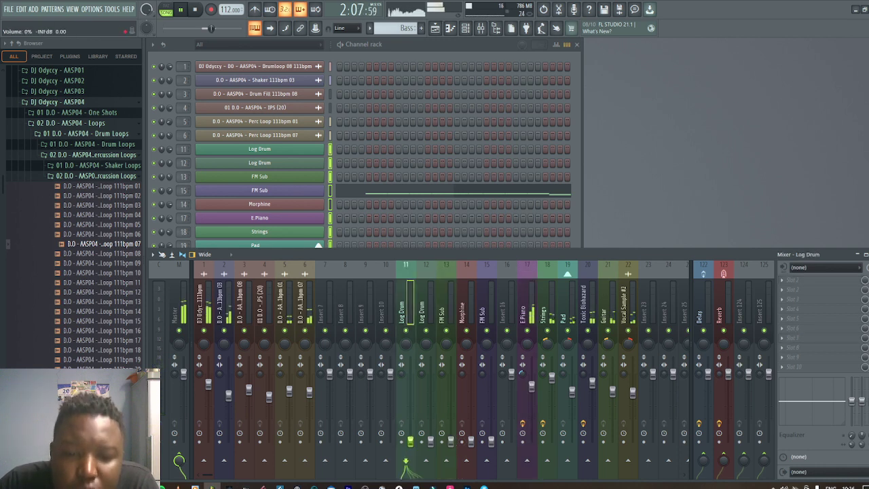
drag(410, 397, 409, 373)
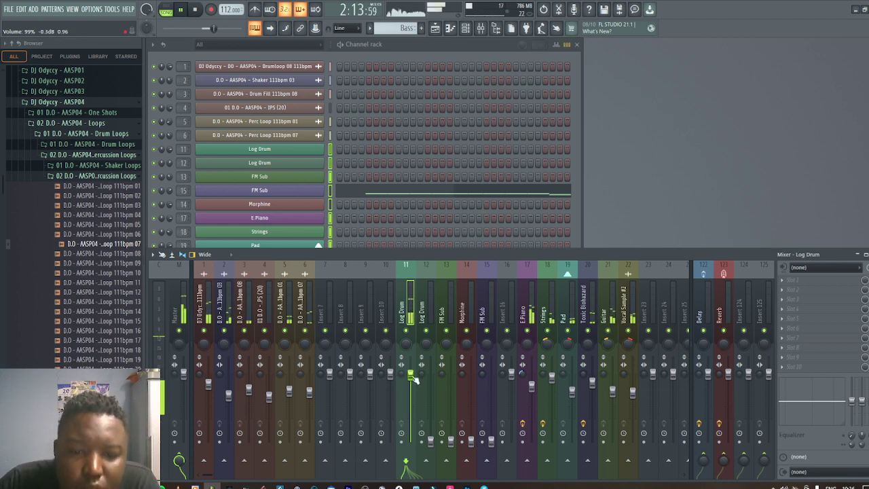
drag(431, 443, 430, 377)
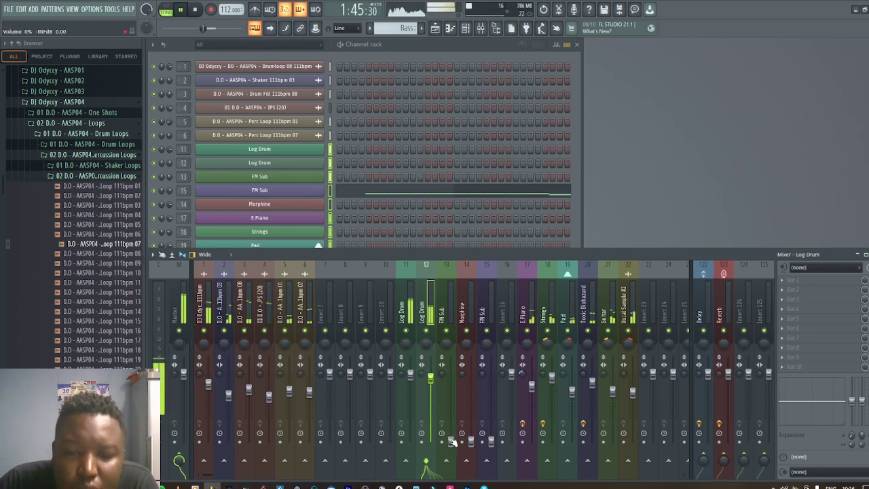
drag(451, 440, 451, 393)
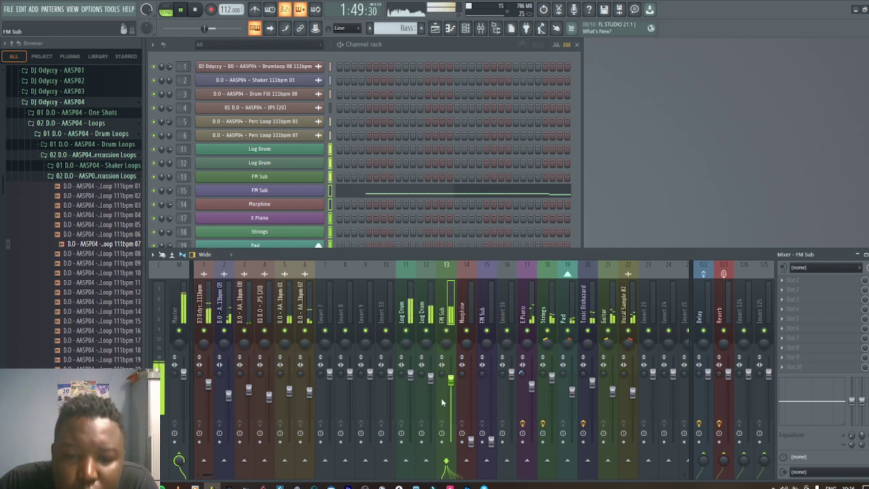
drag(450, 379, 451, 382)
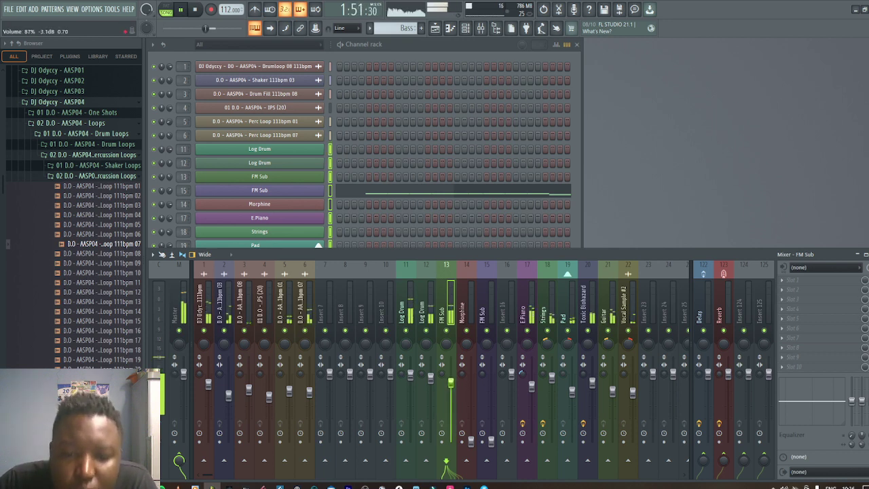
Play the arrangement from bar 33 and raise the Morphine fader to 78%
click(437, 32)
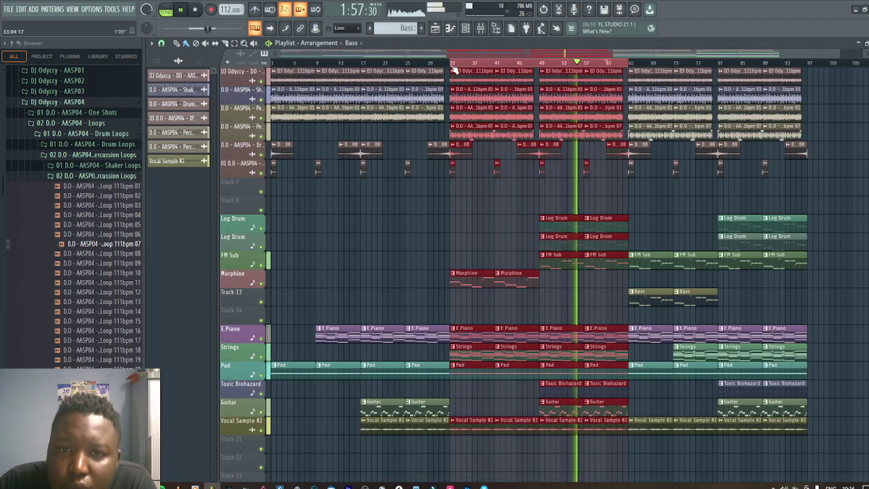
click(452, 62)
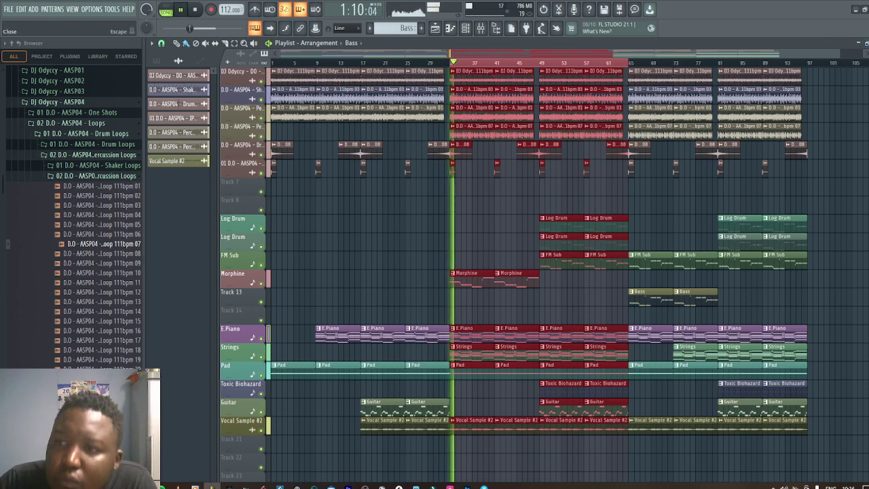
key(Escape)
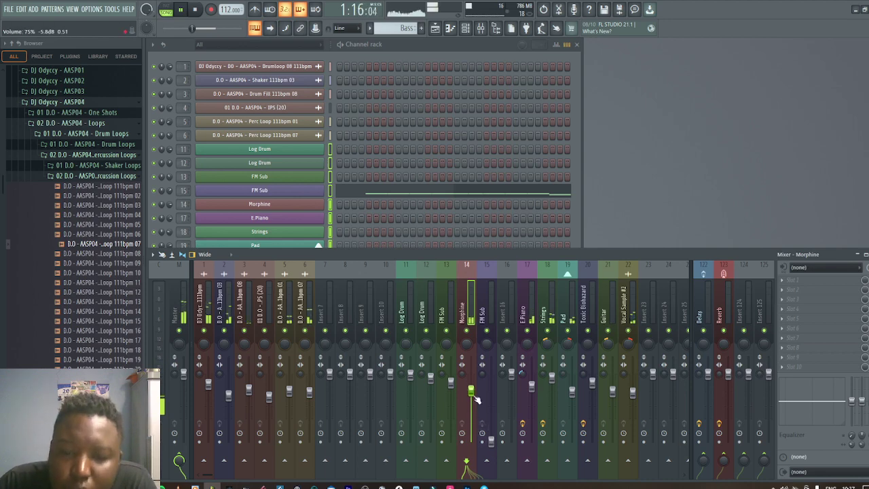
drag(471, 391, 471, 389)
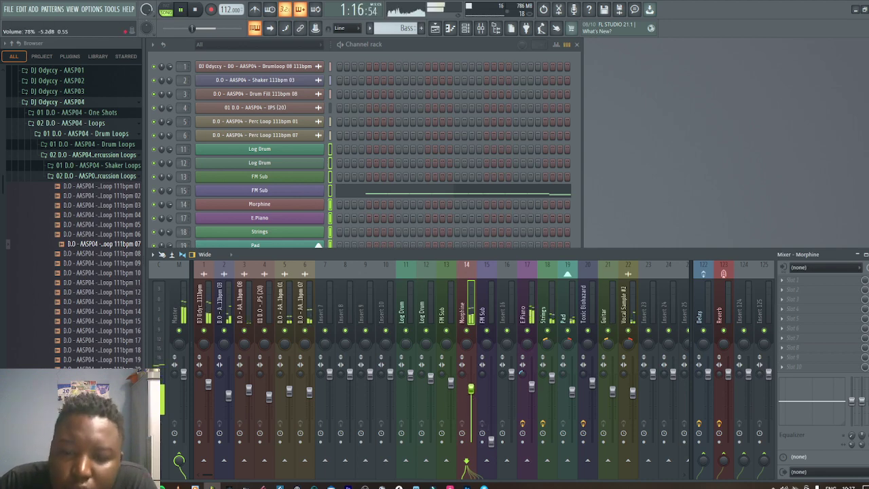
Extend the playlist time selection to bar 96, play from bar 64, and set the FM Sub fader on track 15 to 73%
click(436, 29)
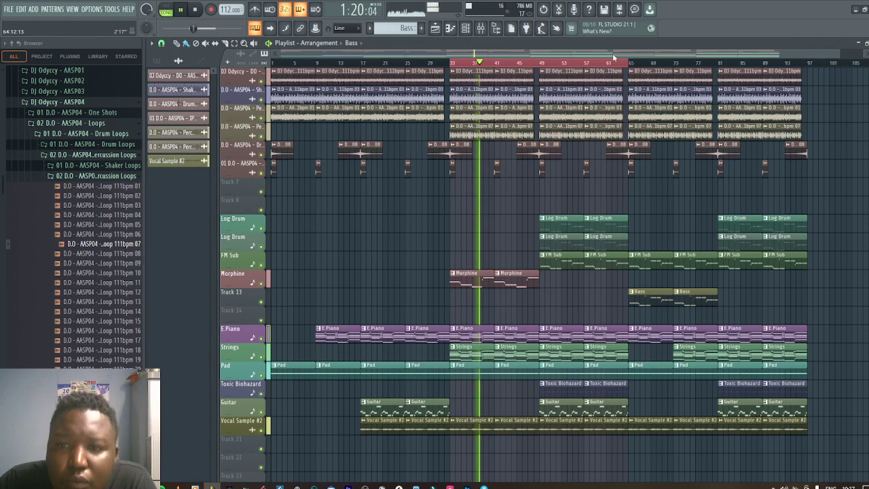
drag(629, 63, 803, 66)
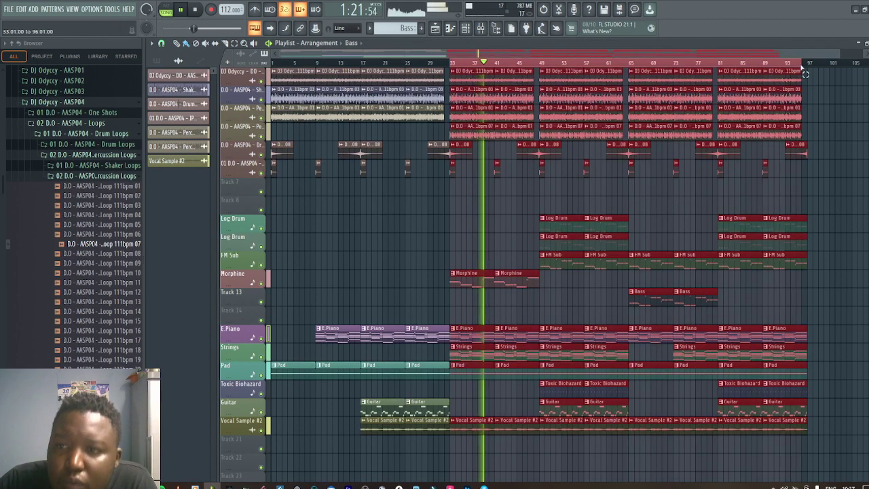
click(624, 63)
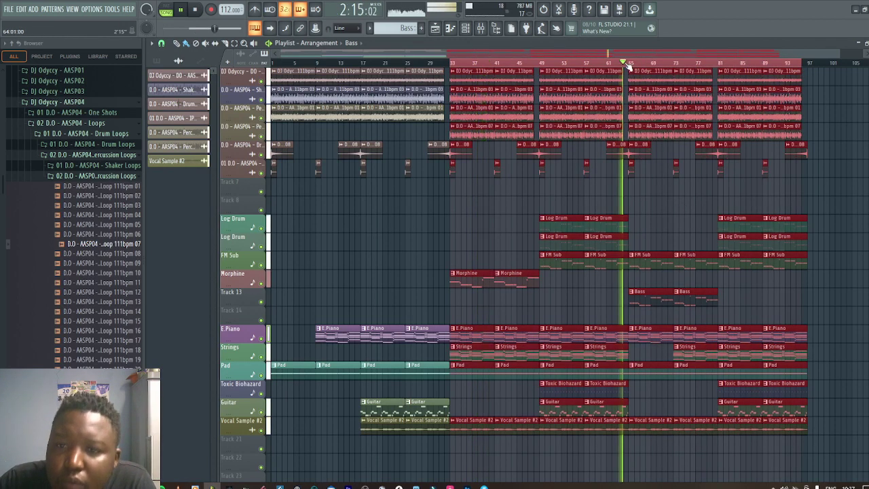
click(481, 27)
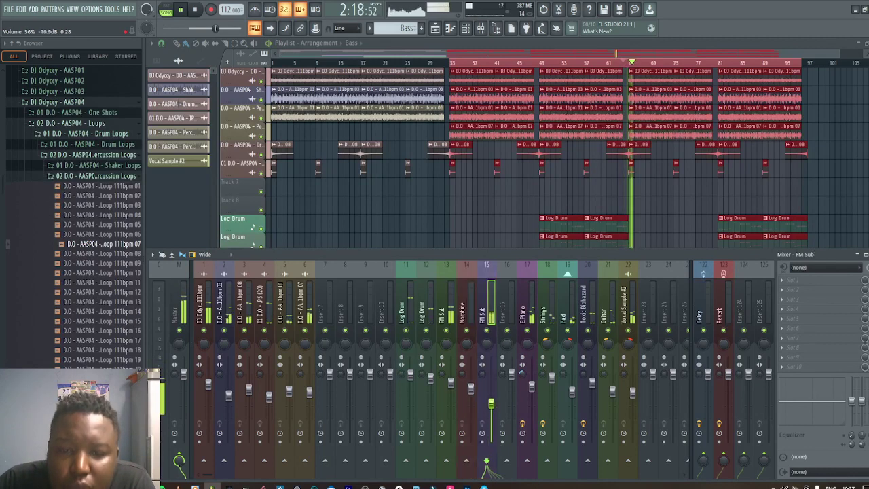
drag(491, 403, 491, 388)
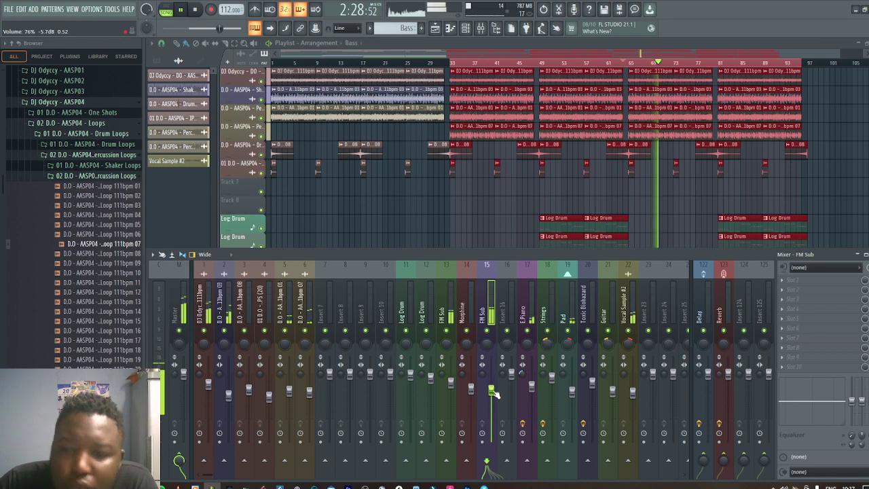
drag(494, 392, 494, 394)
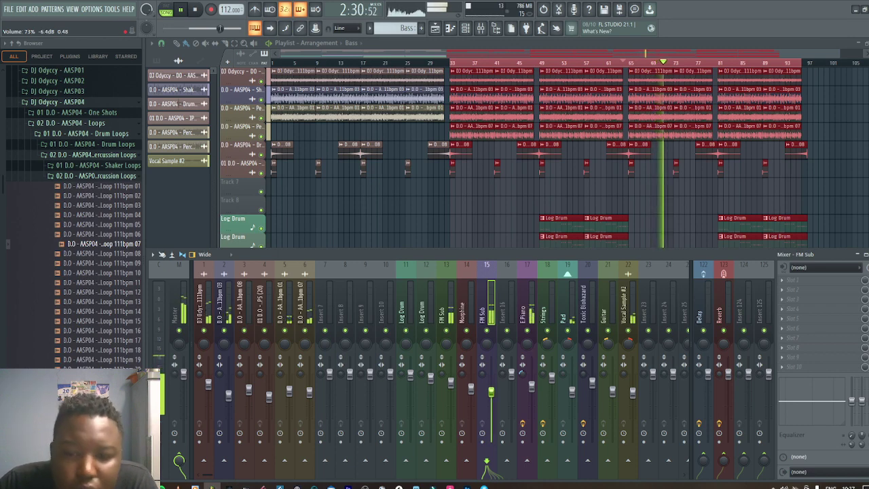
Set the time selection to the whole arrangement, bars 1 to 96, and play the song from the start to review the mix
right_click(504, 214)
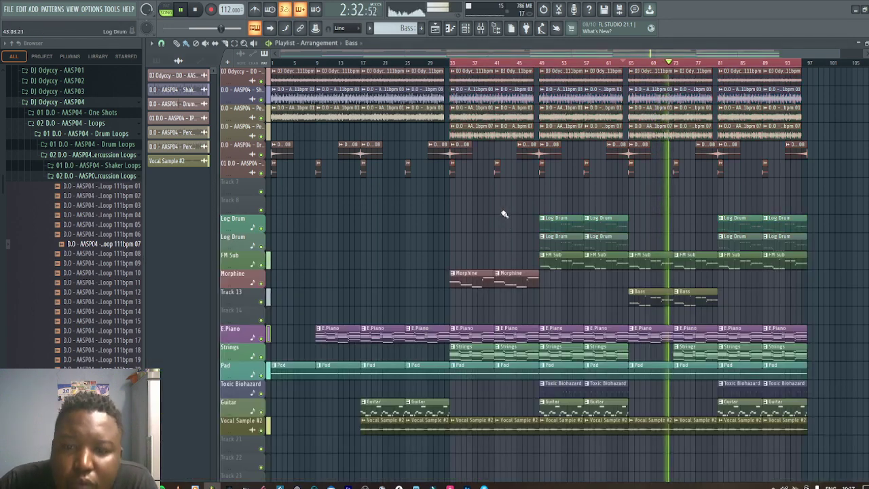
key(ctrl+a)
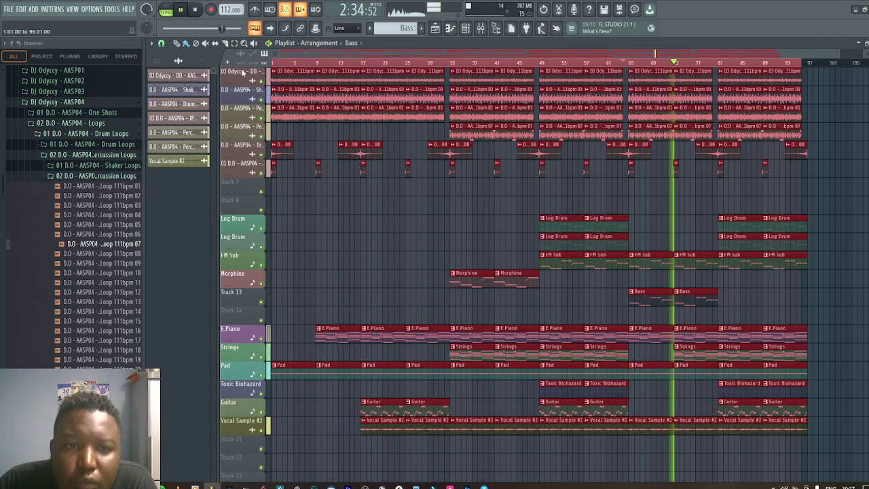
click(273, 62)
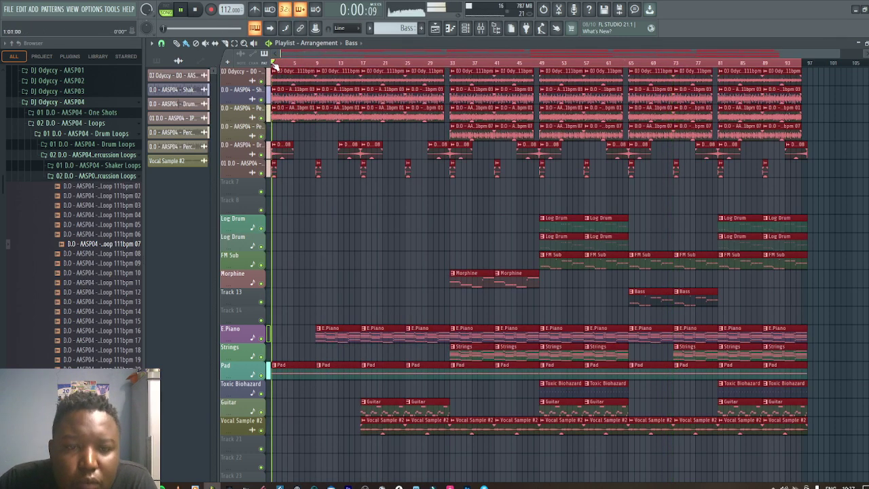
click(384, 249)
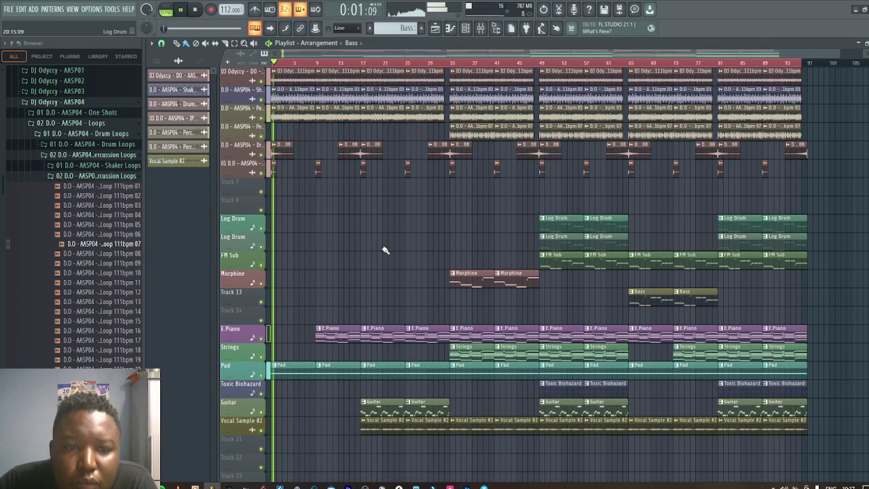
right_click(276, 172)
click(277, 173)
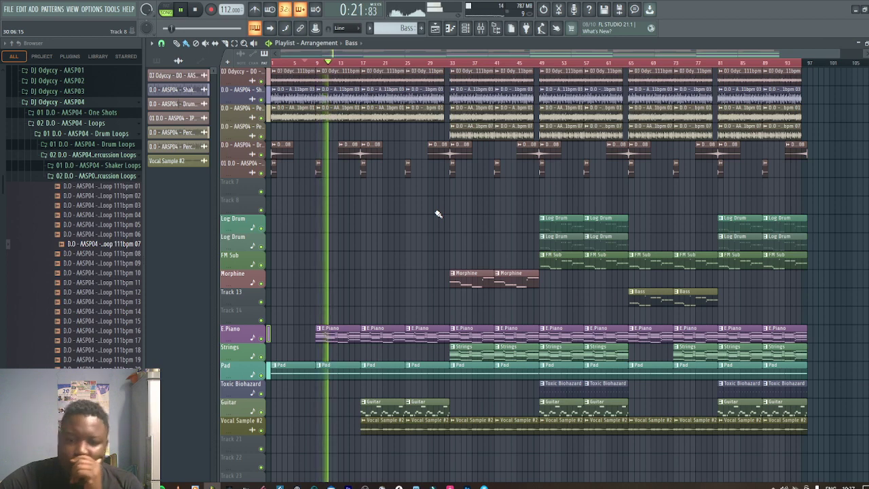
Review the playing arrangement against the mixer levels and the full extent of the playlist clips, and stop playback
click(480, 28)
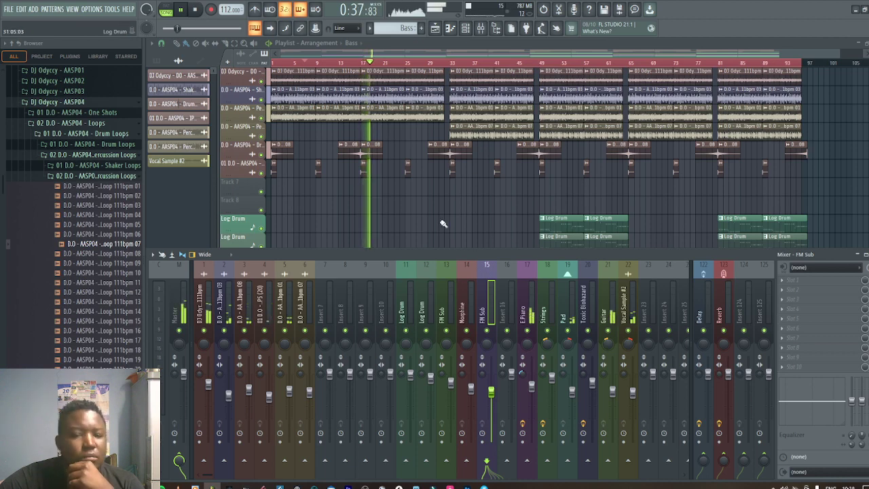
key(F9)
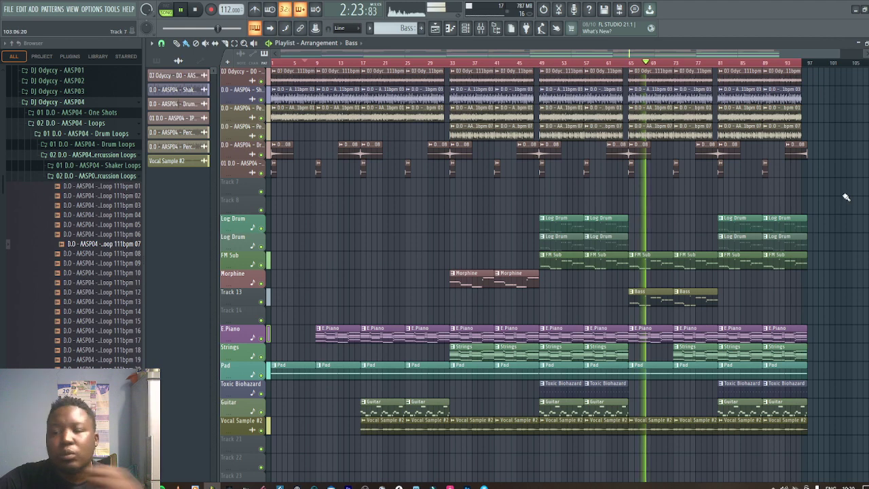
key(ctrl+a)
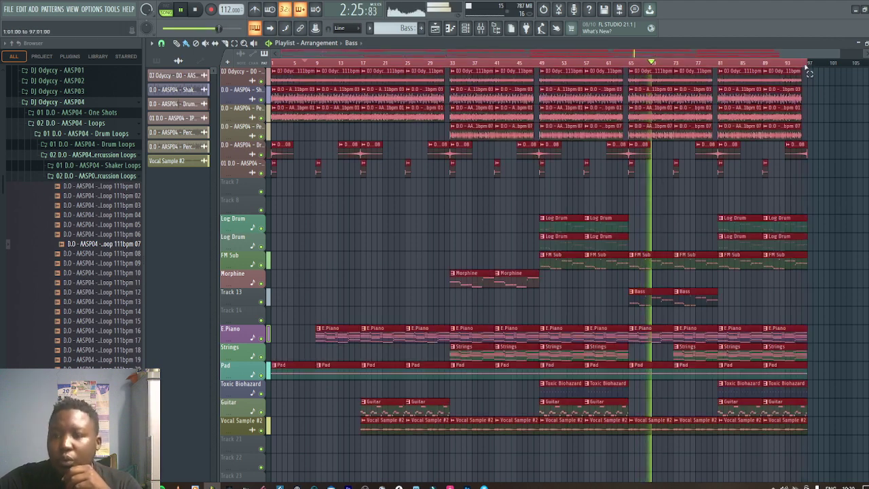
ctrl+click(825, 124)
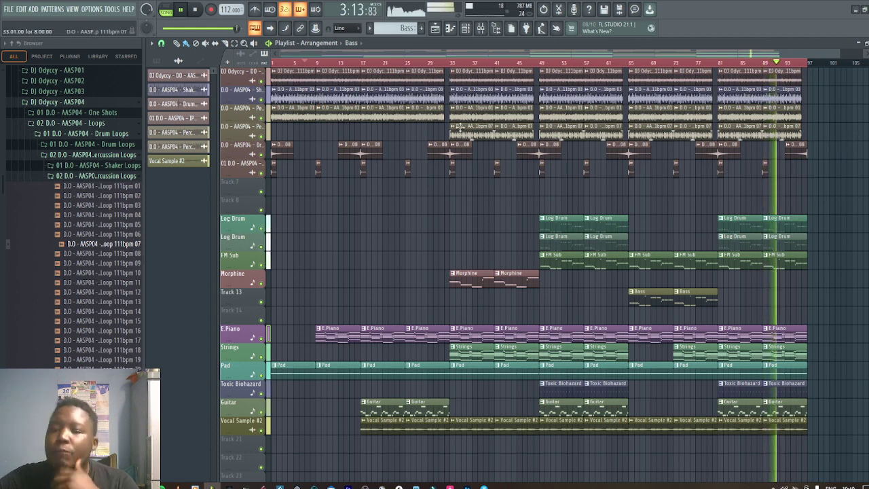
click(203, 10)
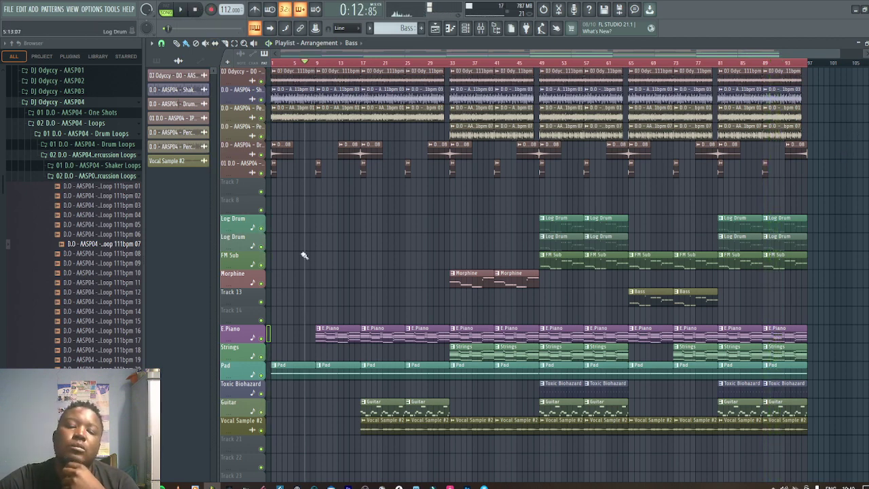
click(365, 487)
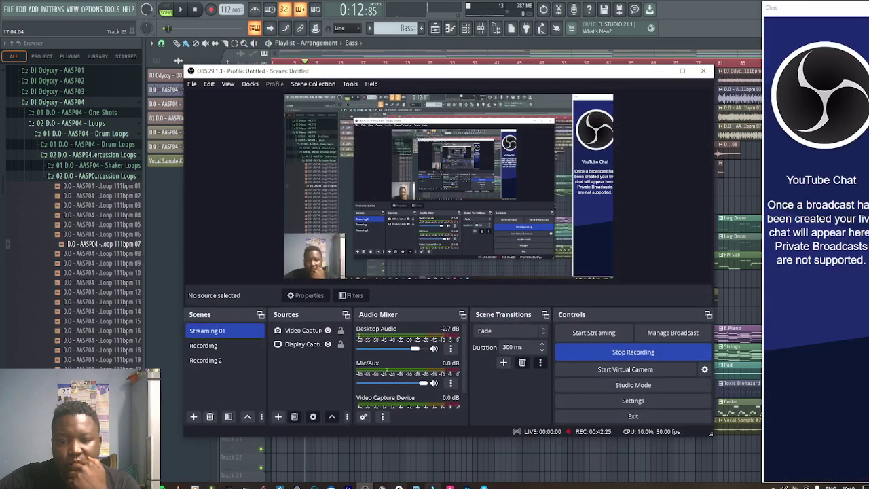